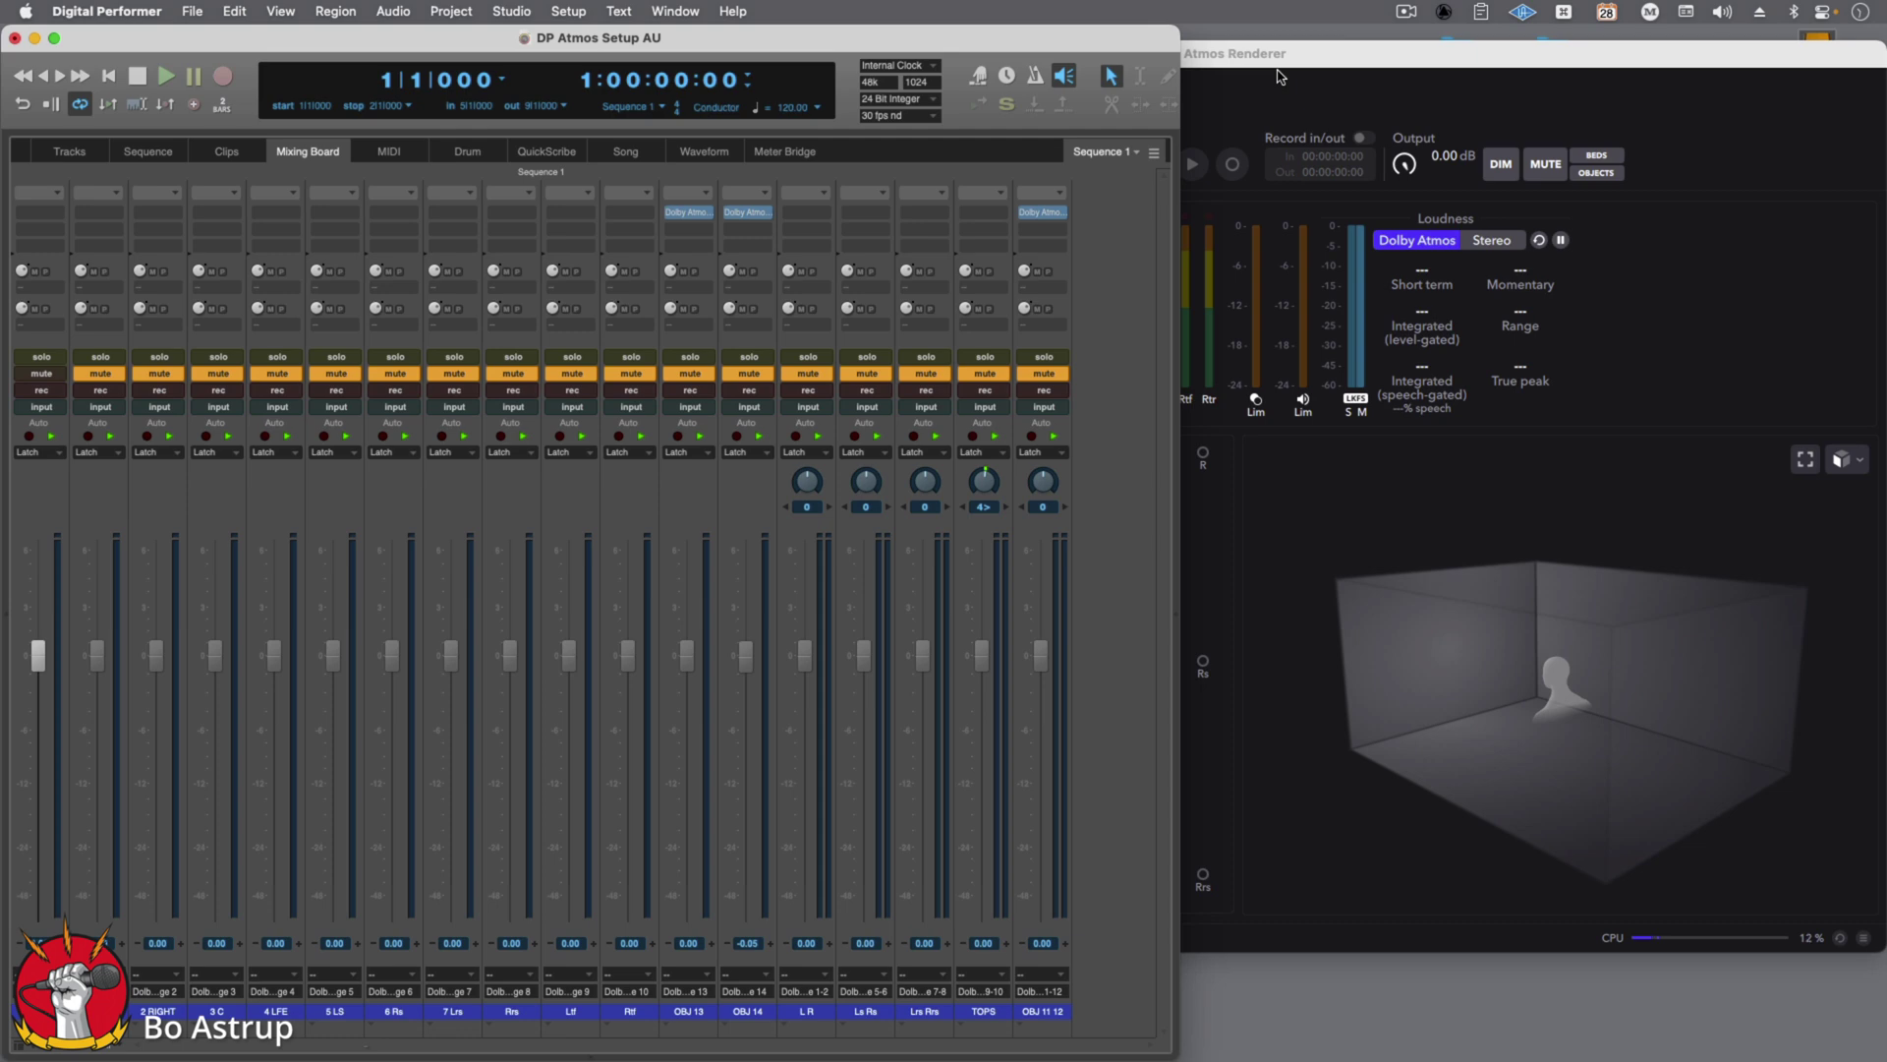
# - Bring the Dolby Atmos Renderer forward and review its monitoring layouts, keeping Physical selected
pyautogui.click(1285, 65)
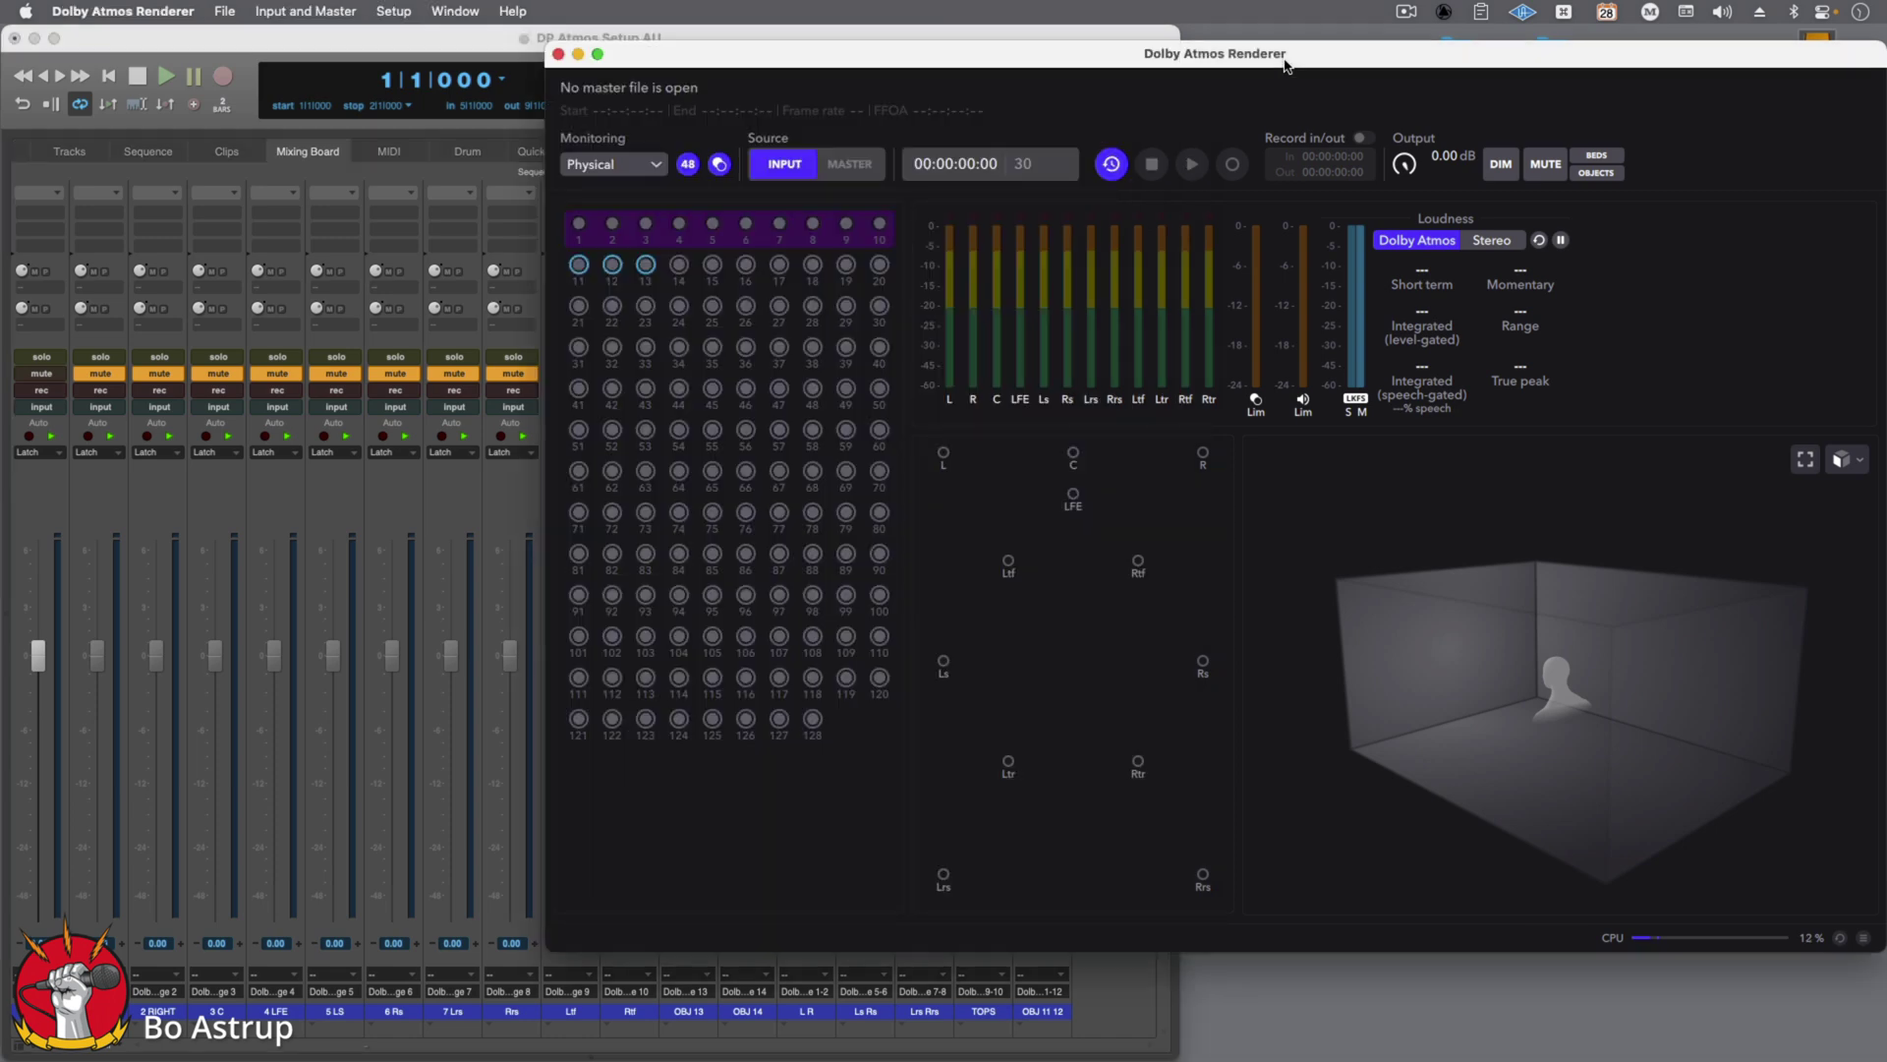
pyautogui.click(648, 164)
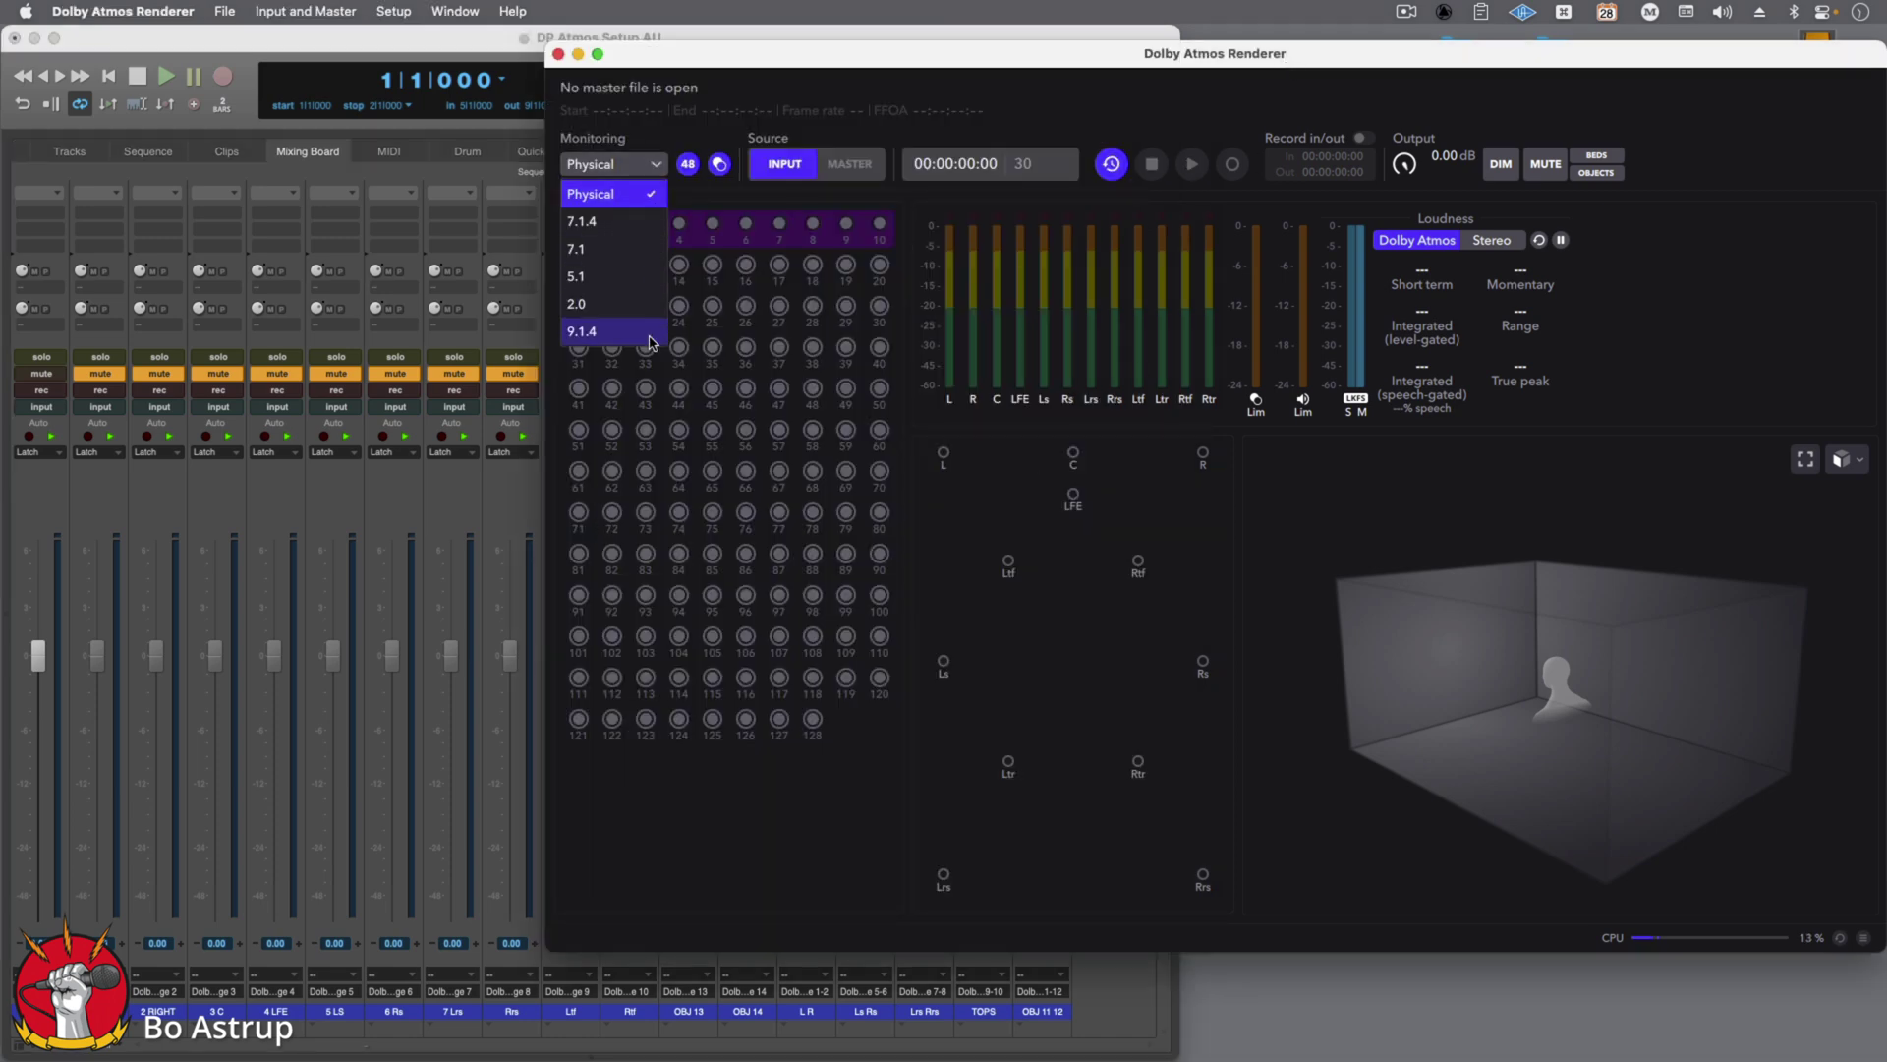
pyautogui.click(644, 193)
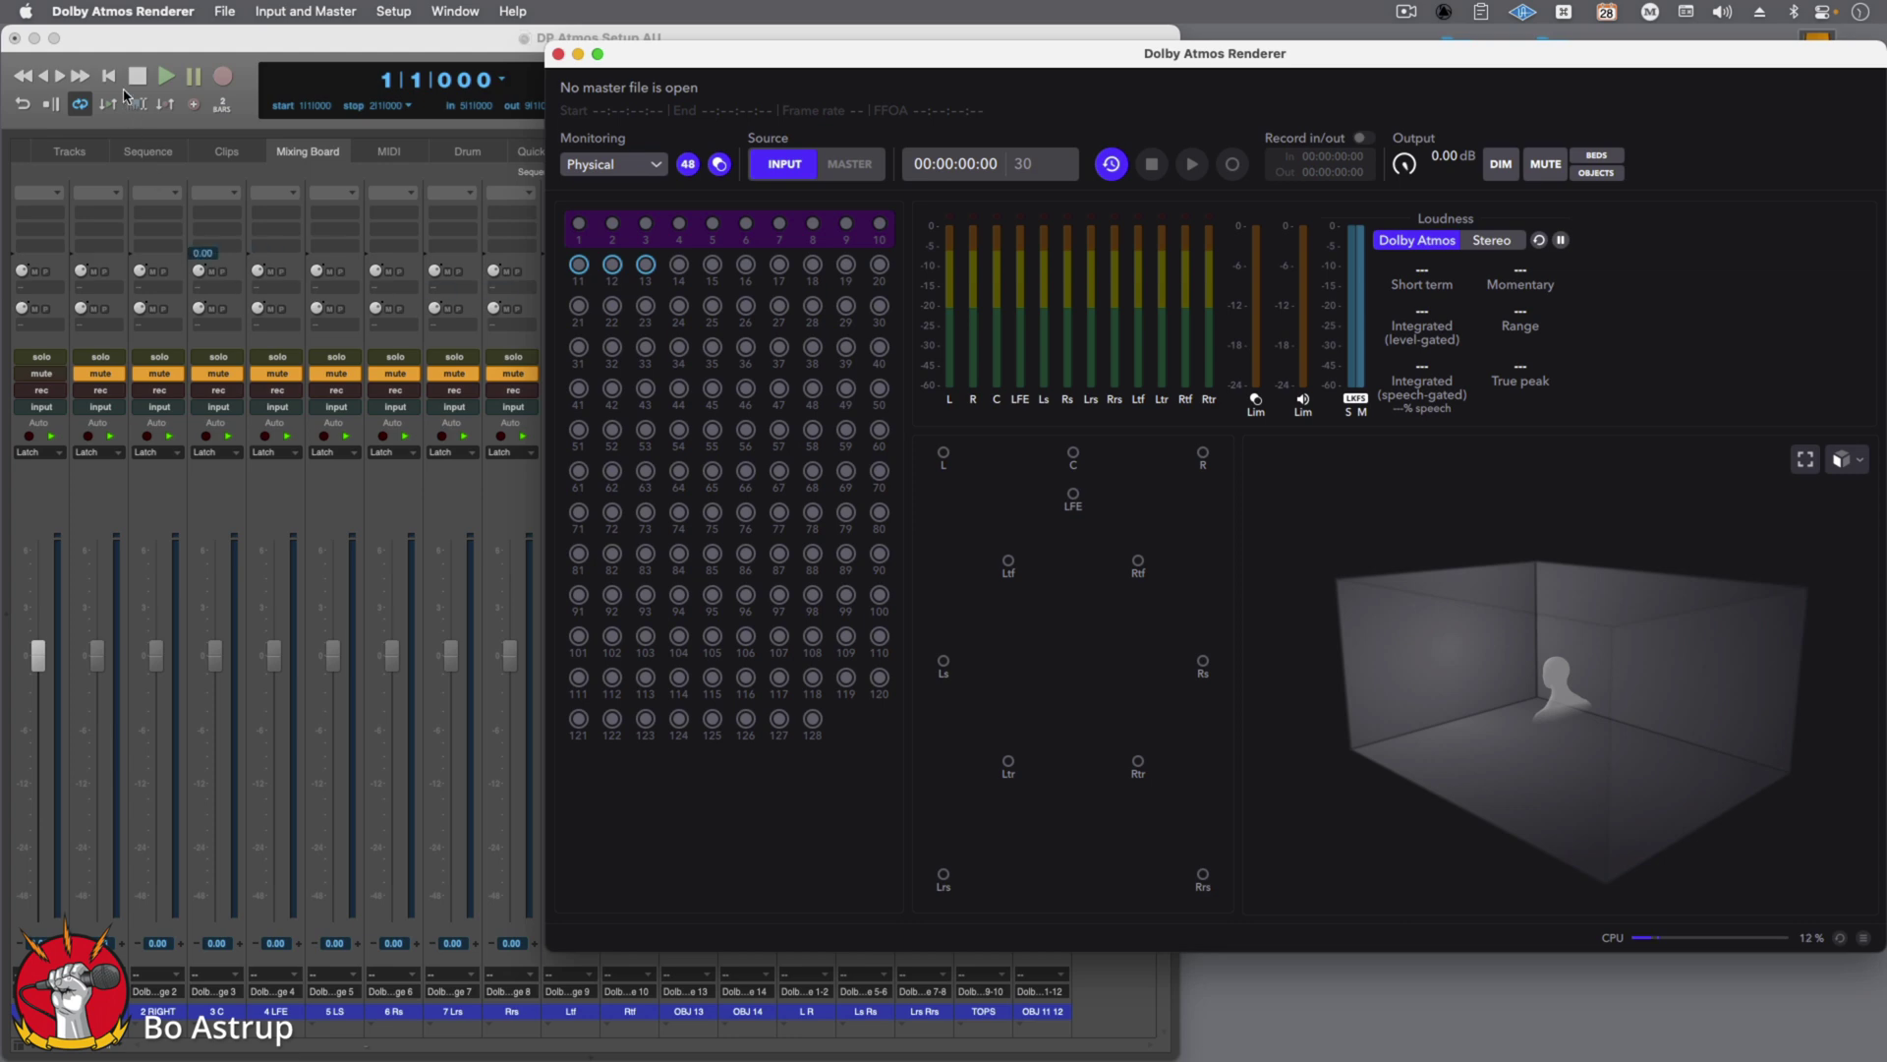
# - Open the renderer Preferences showing Dolby Audio Bridge input, LTC channel 129, 30 fps, 48 kHz
pyautogui.click(100, 12)
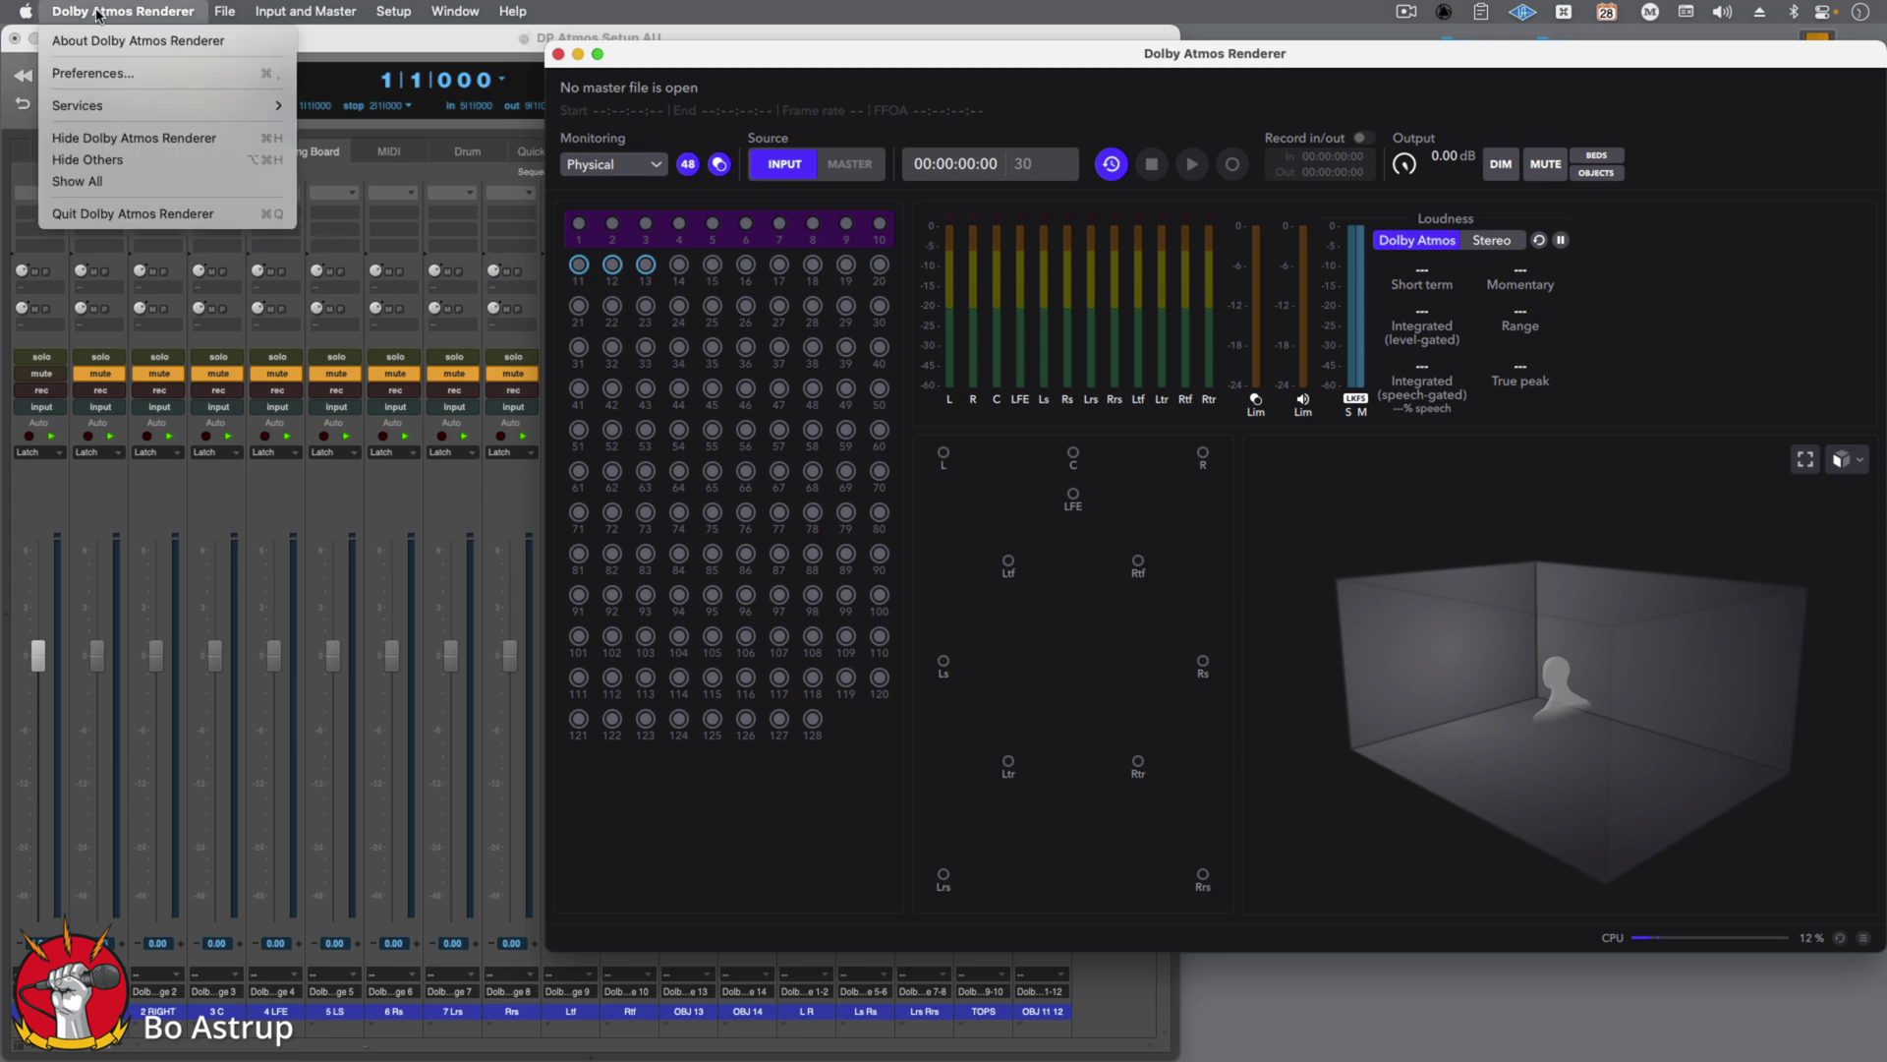
pyautogui.click(97, 72)
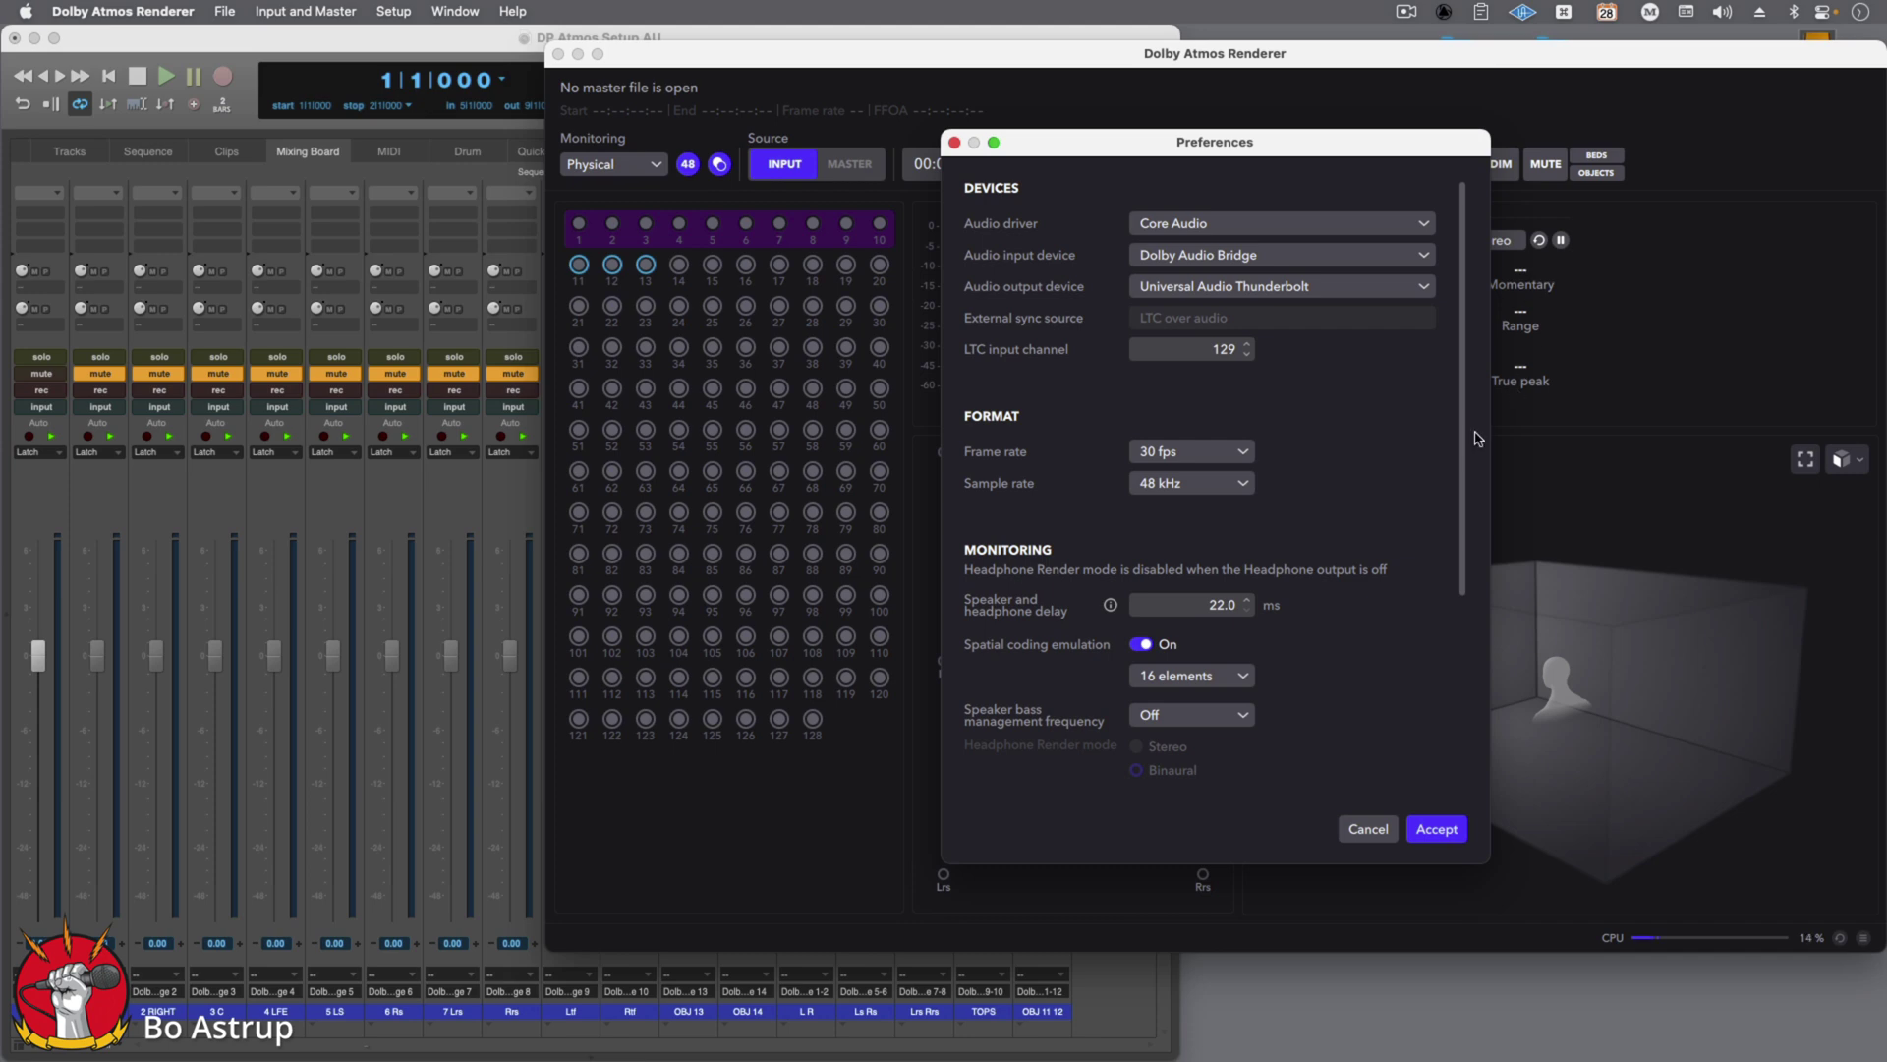
# - Accept the renderer's audio device and sync settings, then return to the Digital Performer session
pyautogui.click(1439, 829)
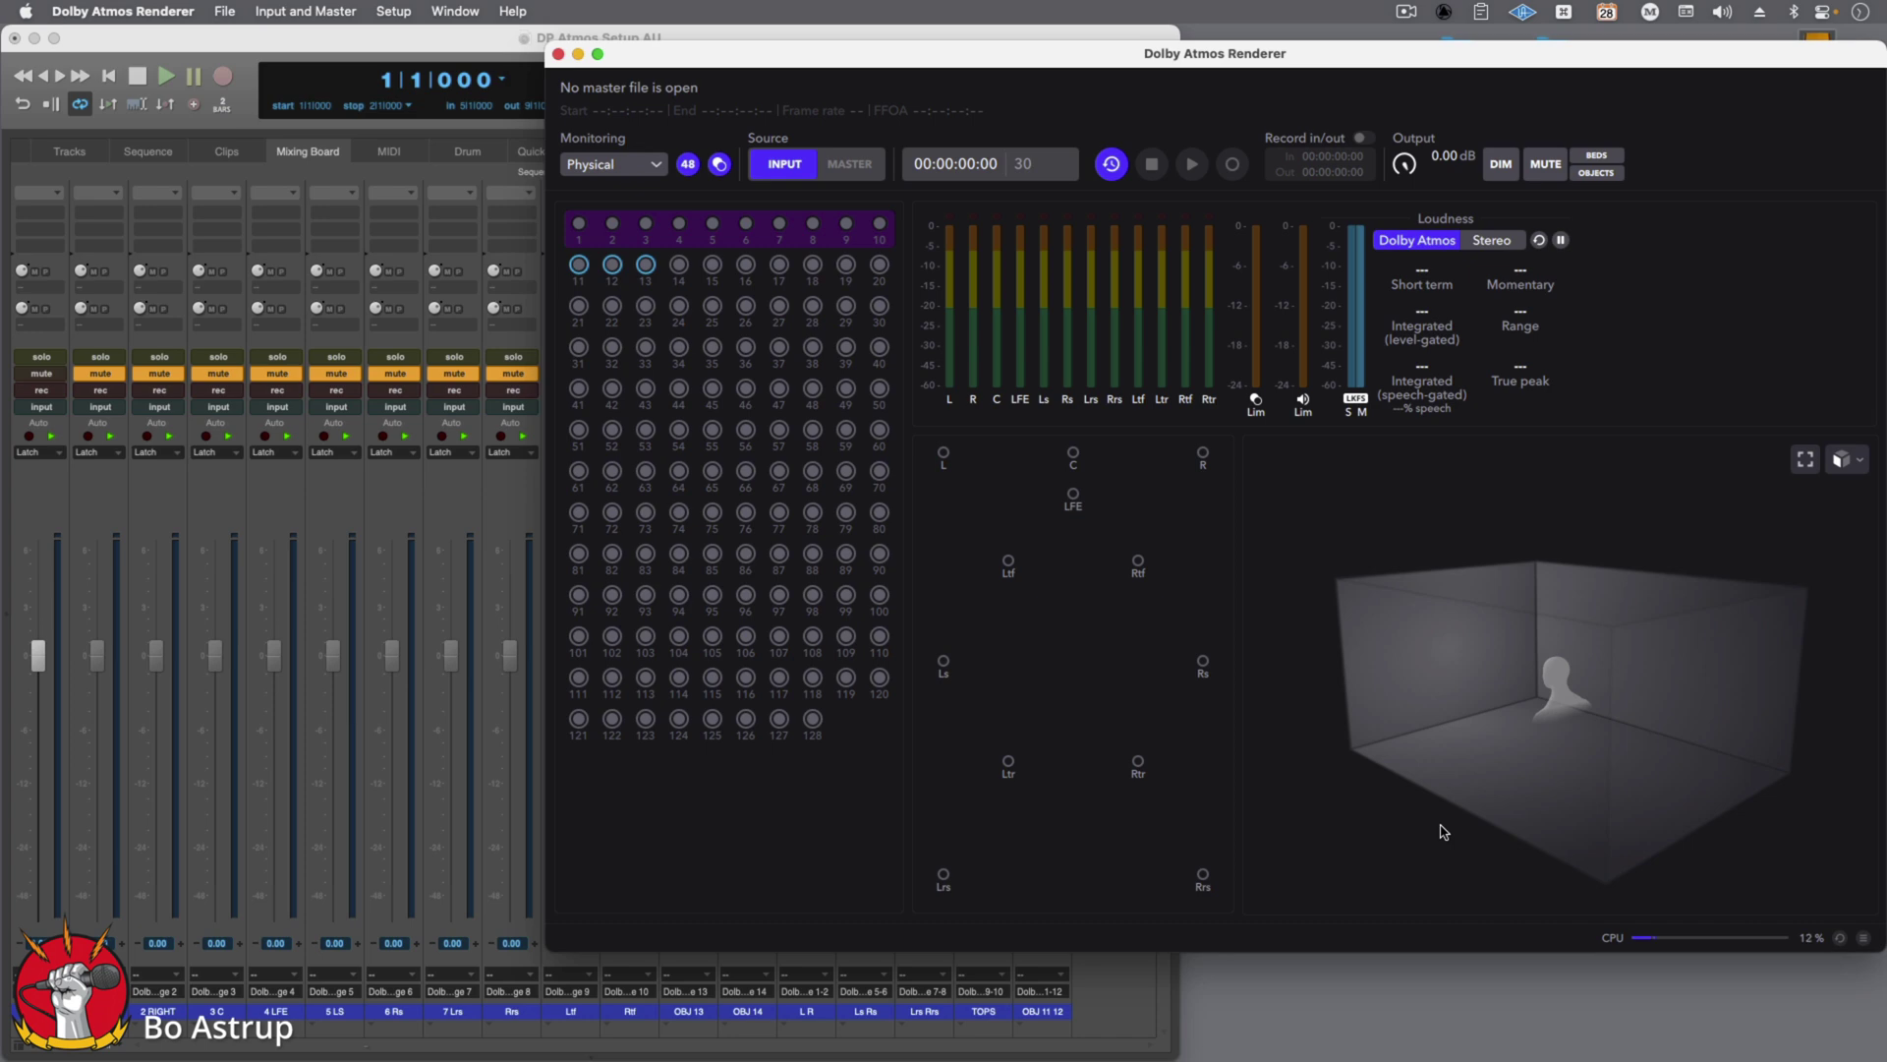
pyautogui.click(1143, 993)
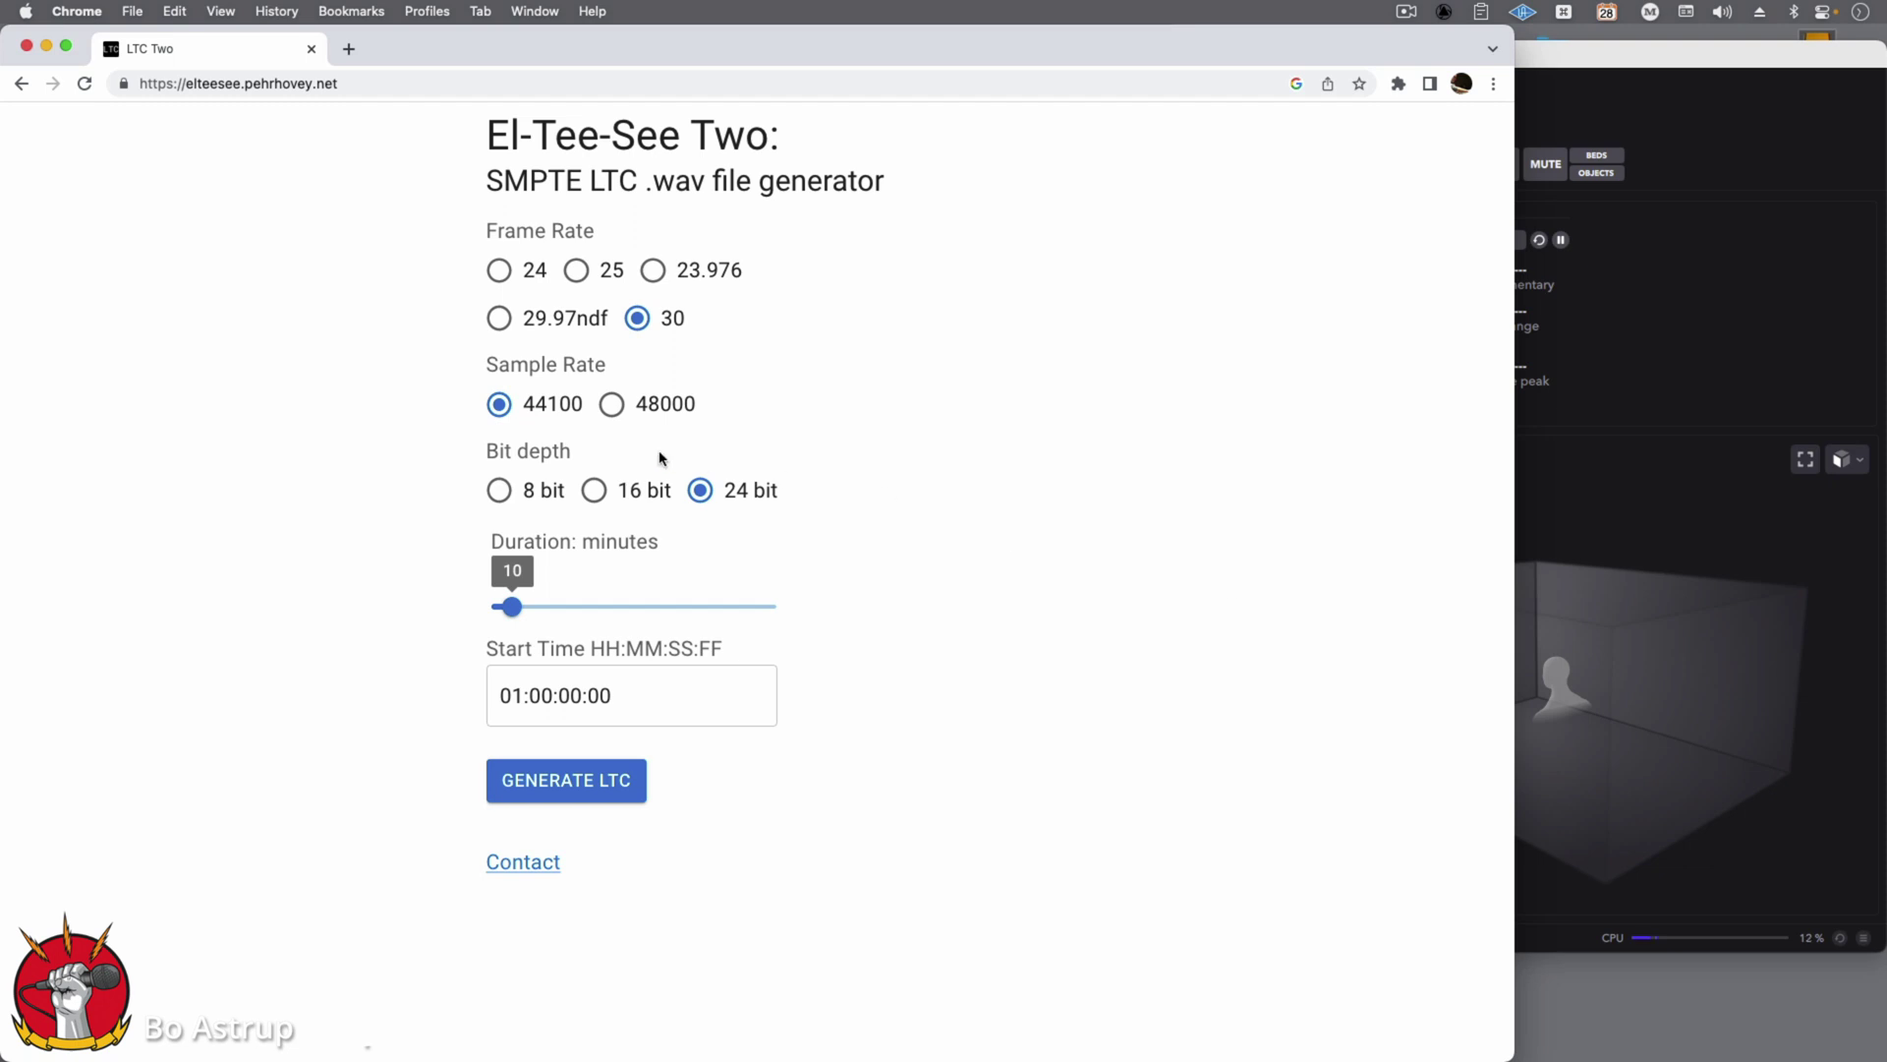
# - Set the LTC generator to 48000 Hz with a duration of about 34 minutes
pyautogui.click(613, 406)
pyautogui.moveTo(508, 606); pyautogui.dragTo(570, 607)
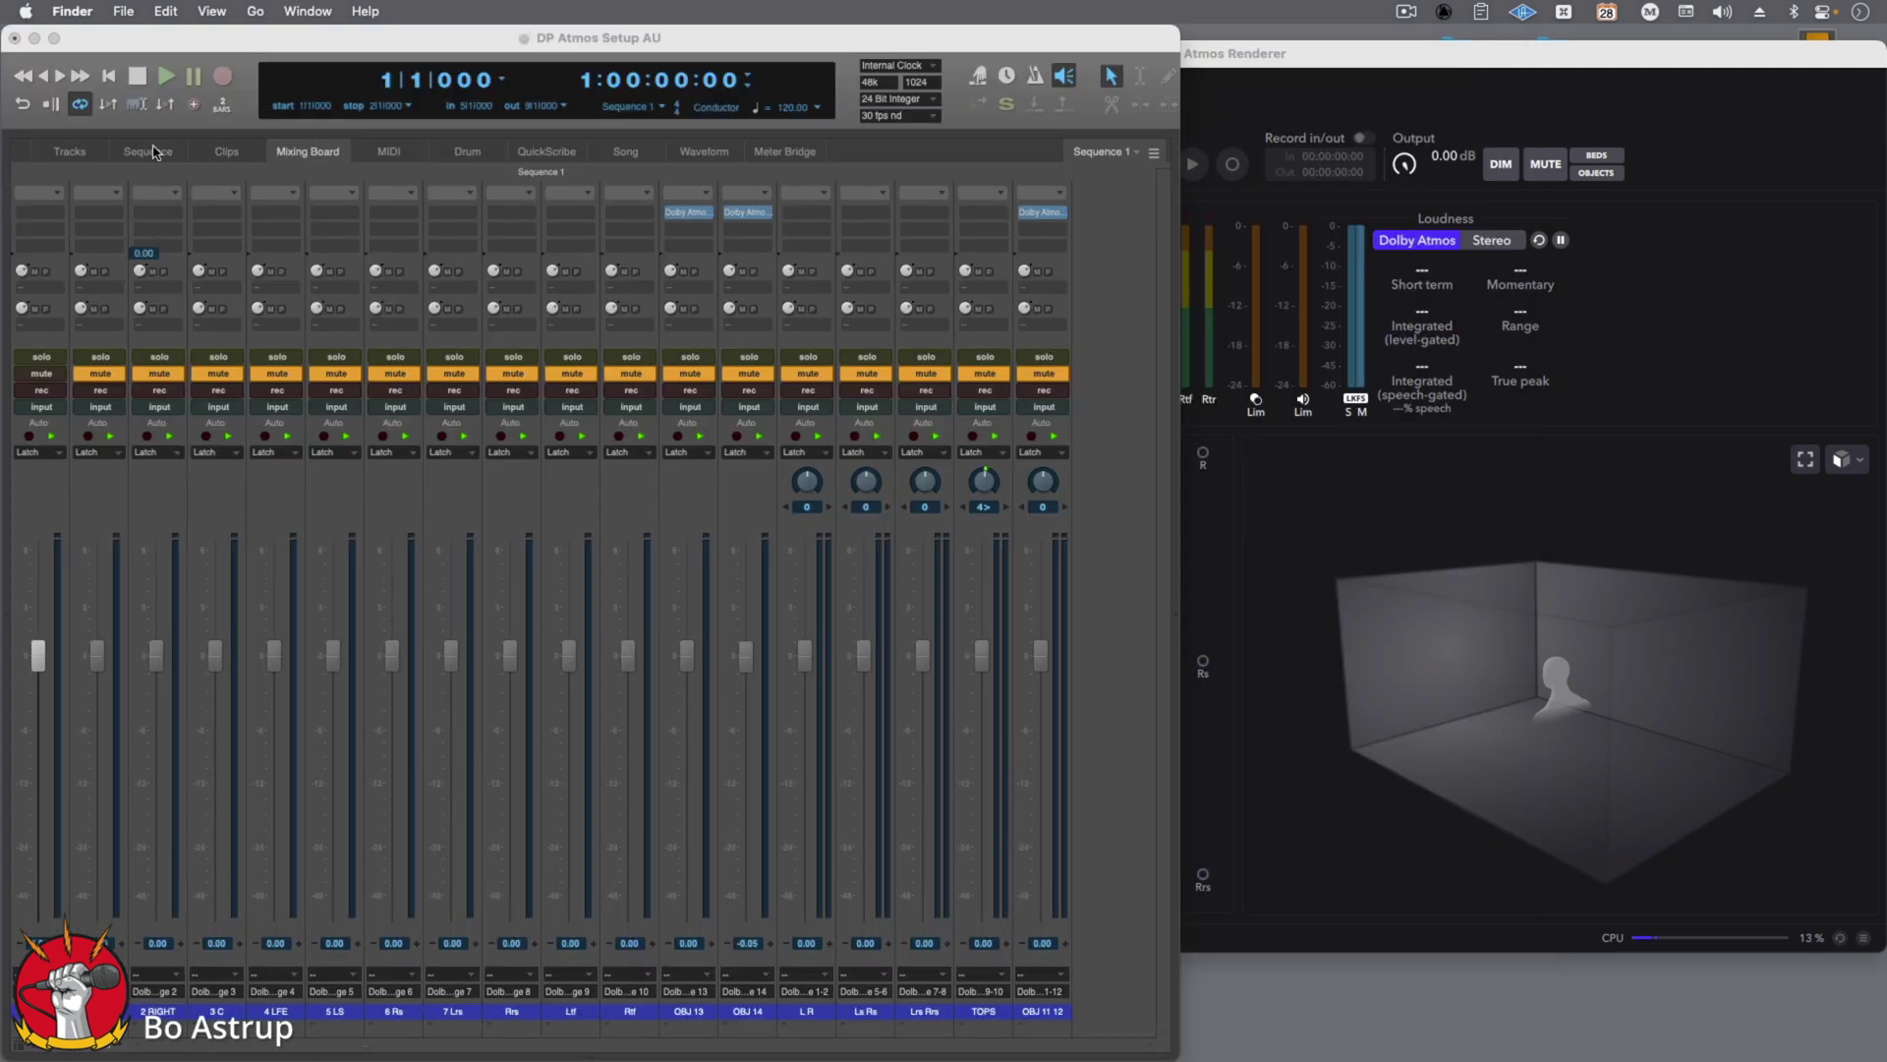
# - Scroll Digital Performer's sequence up to the LTC track, then switch to the Mixing Board
pyautogui.click(152, 153)
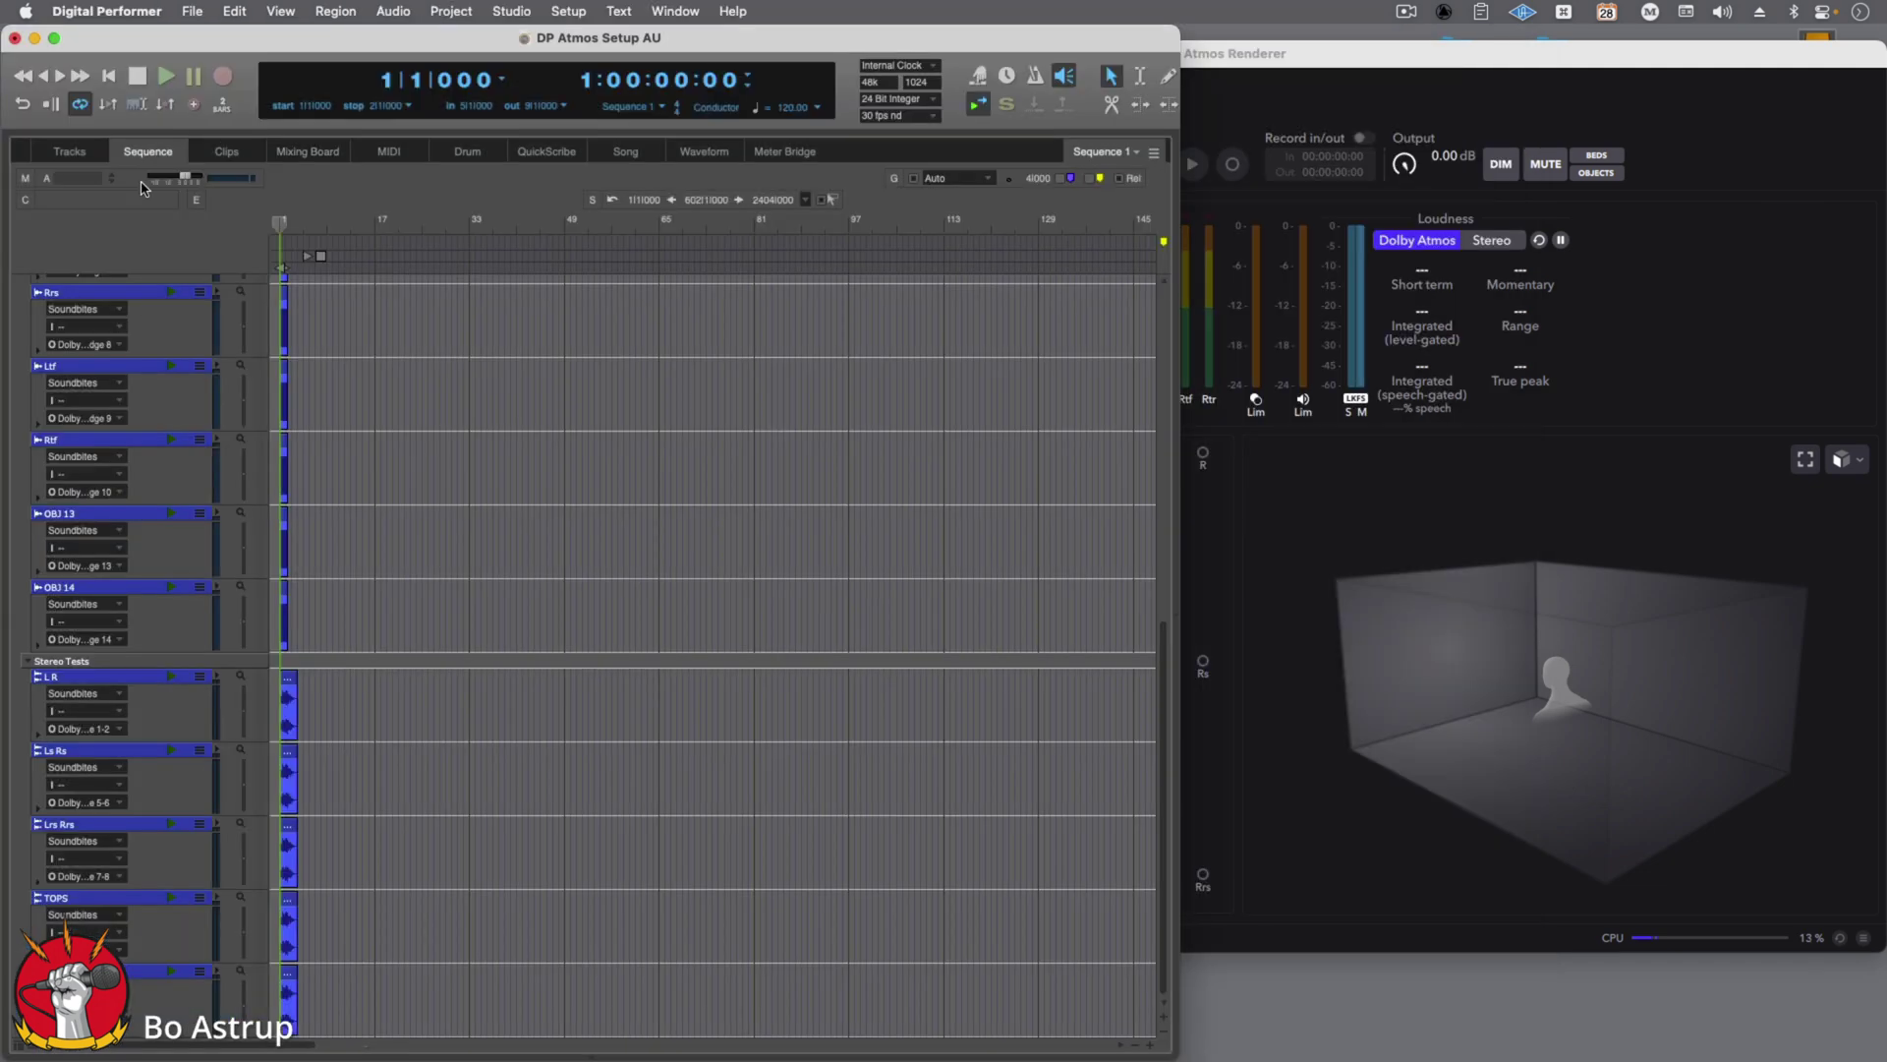
pyautogui.scroll(10, 883, 456)
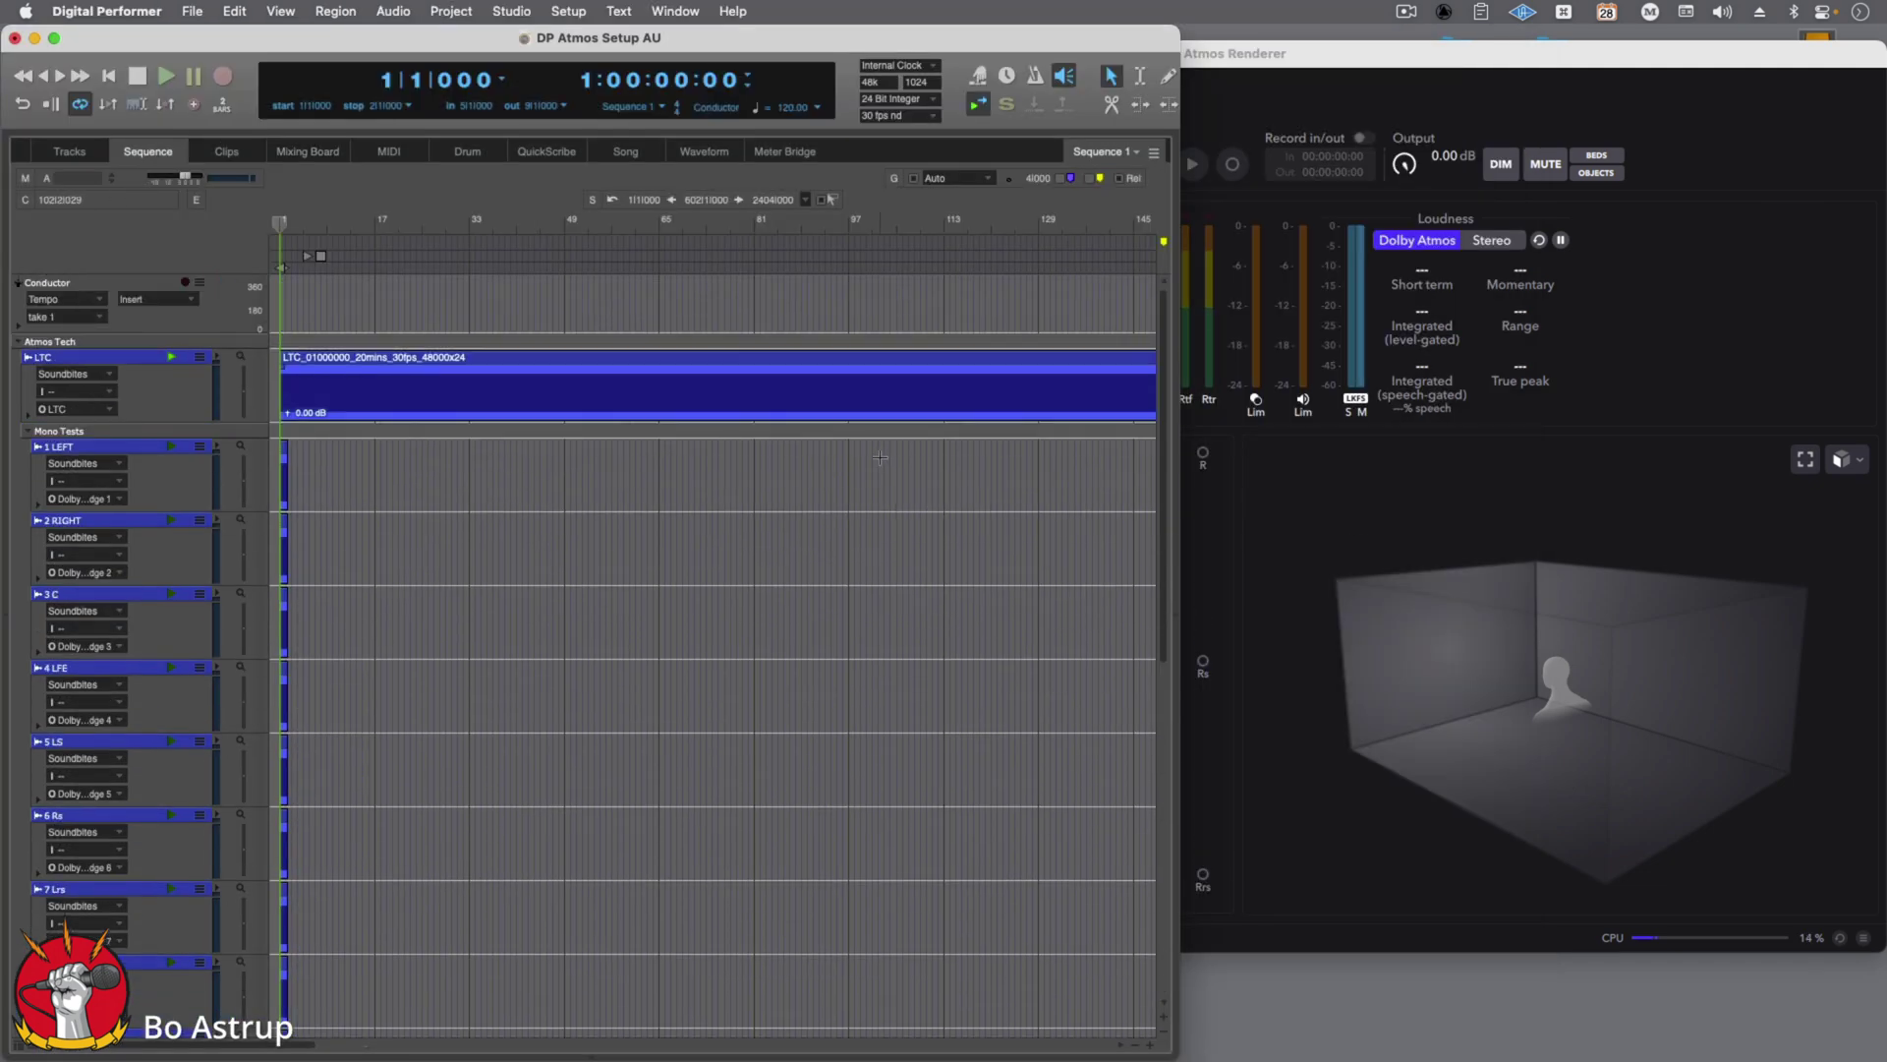
pyautogui.hotkey('shift', 'm')
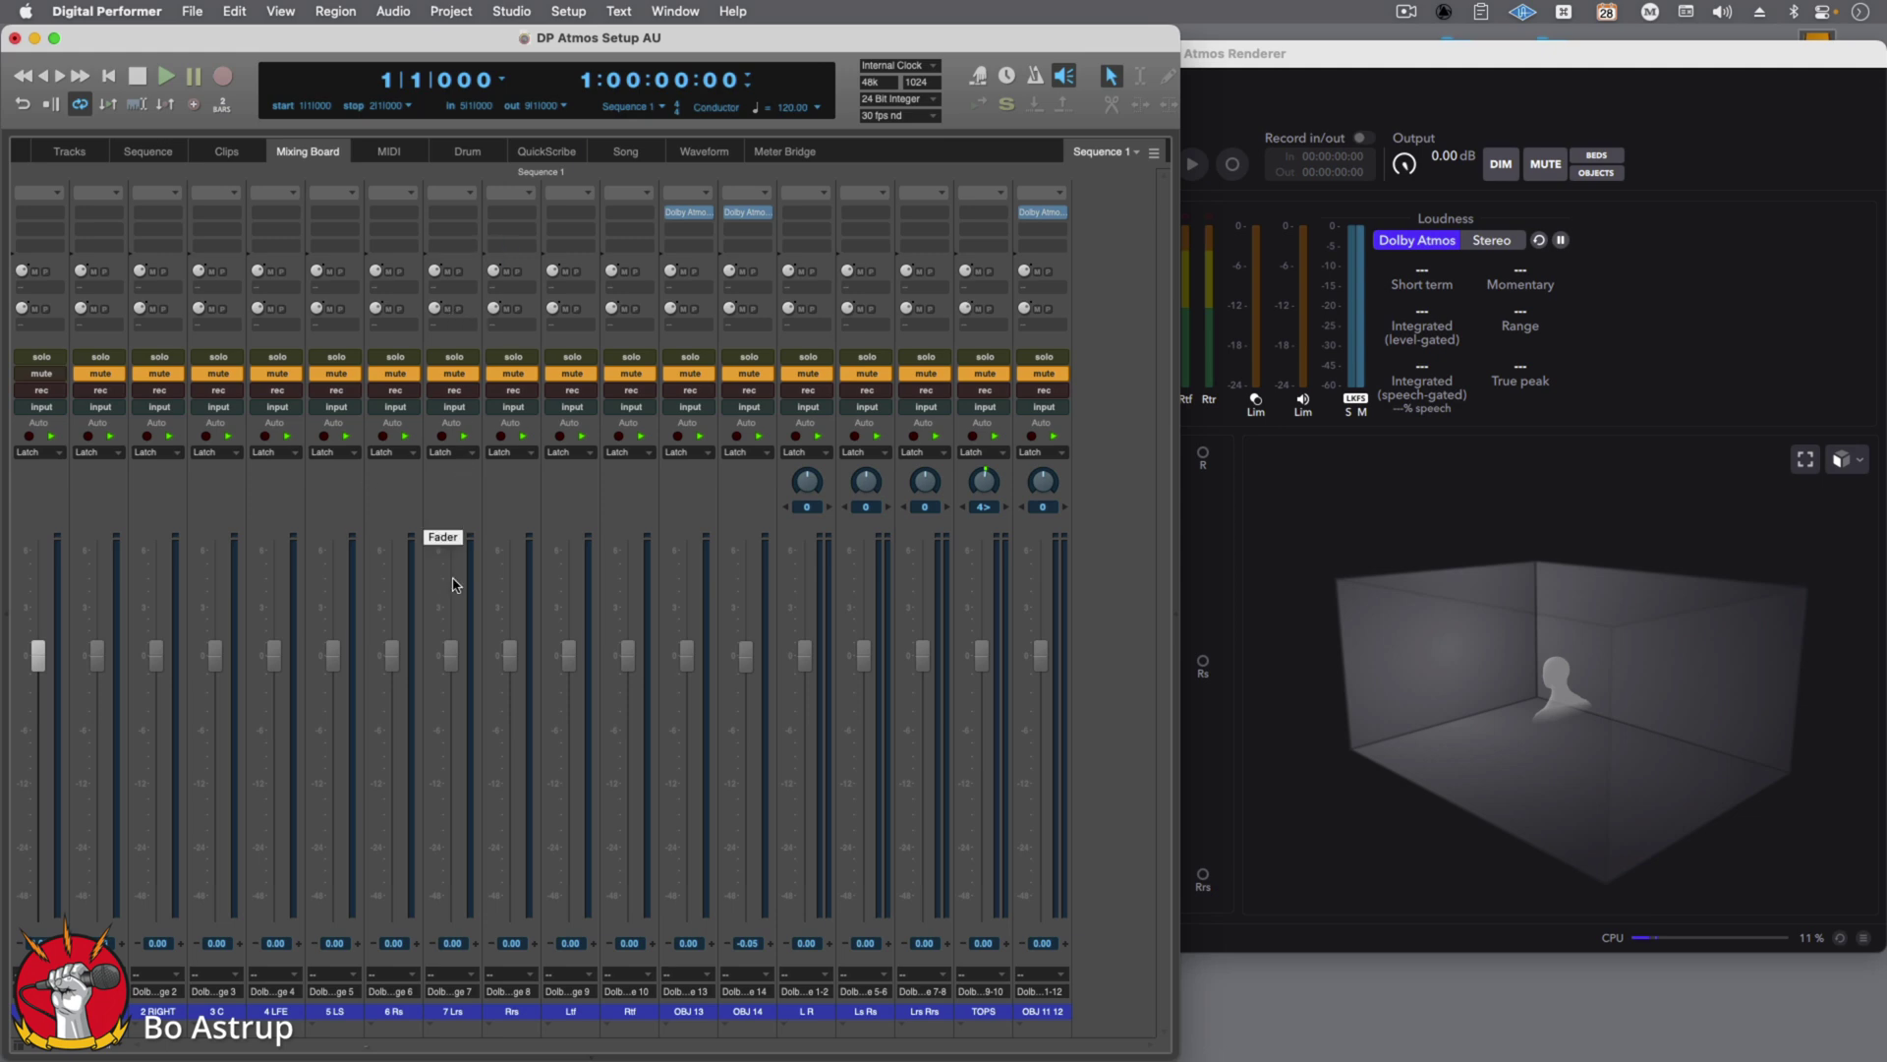
pyautogui.click(499, 10)
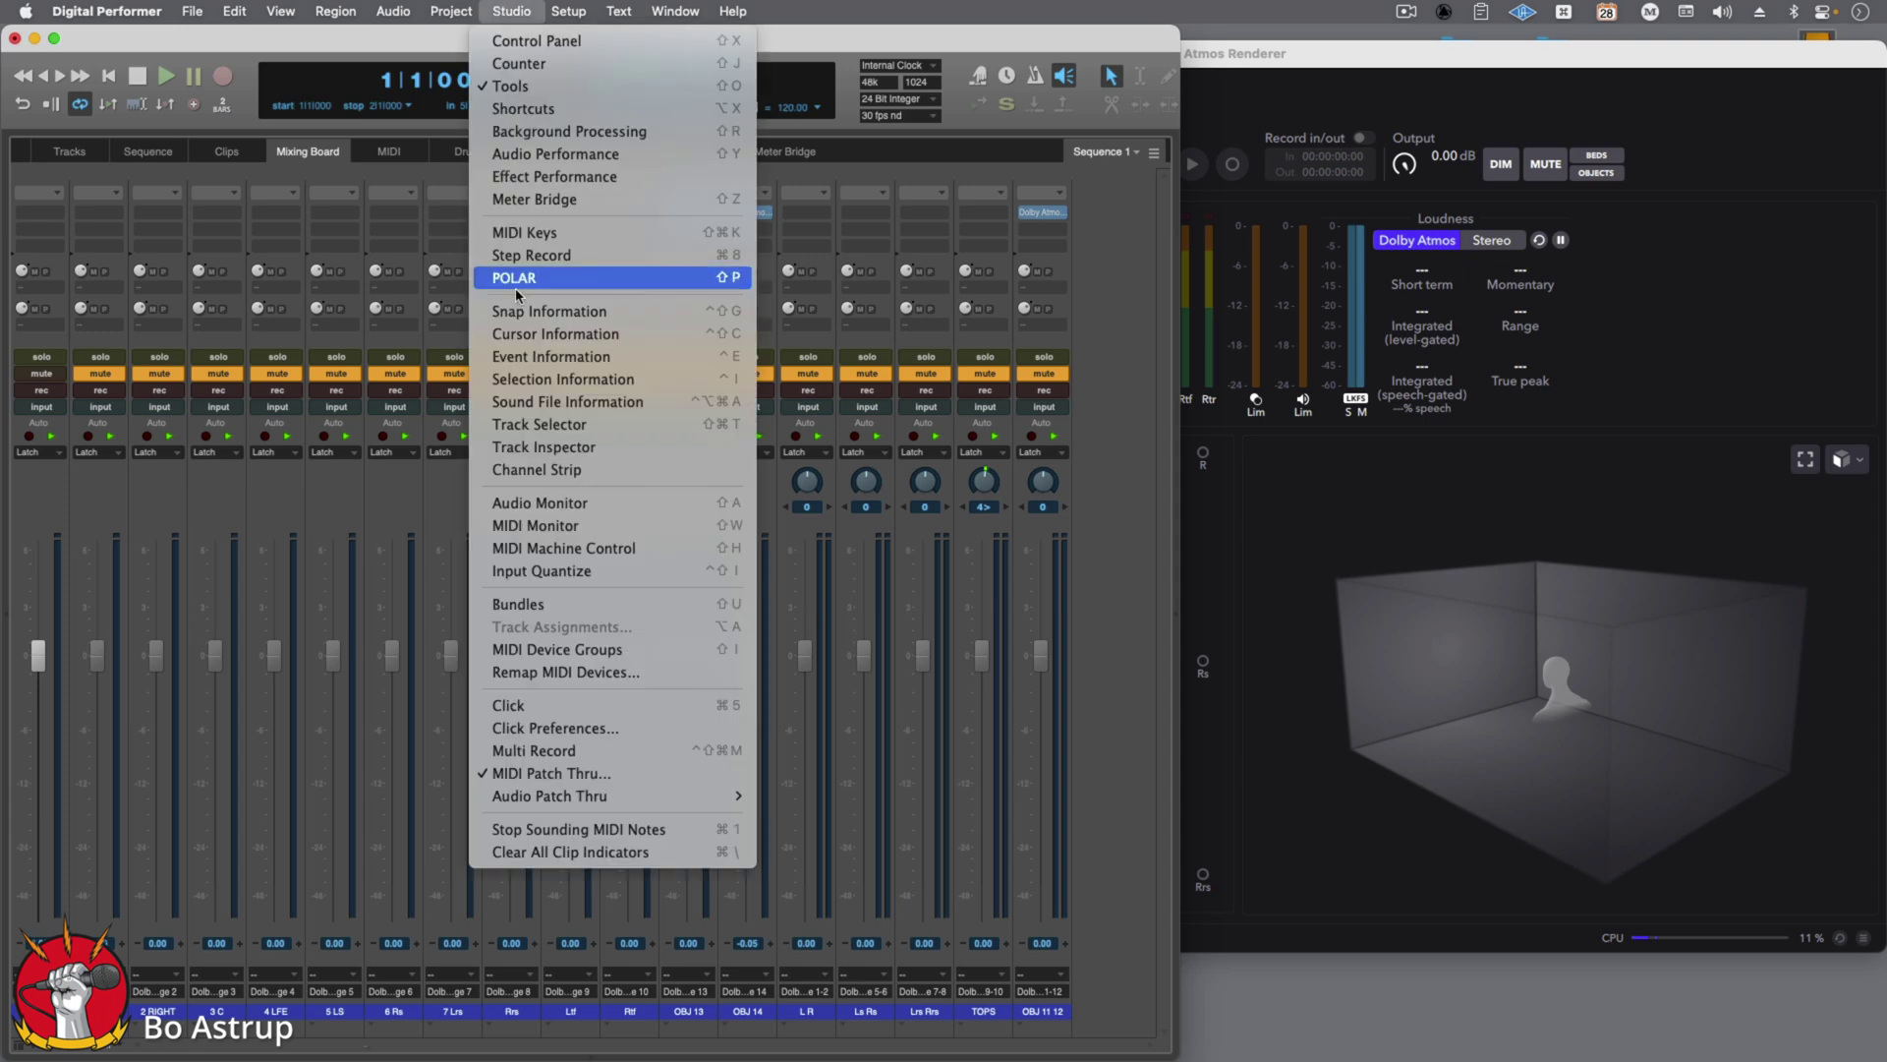
pyautogui.click(576, 605)
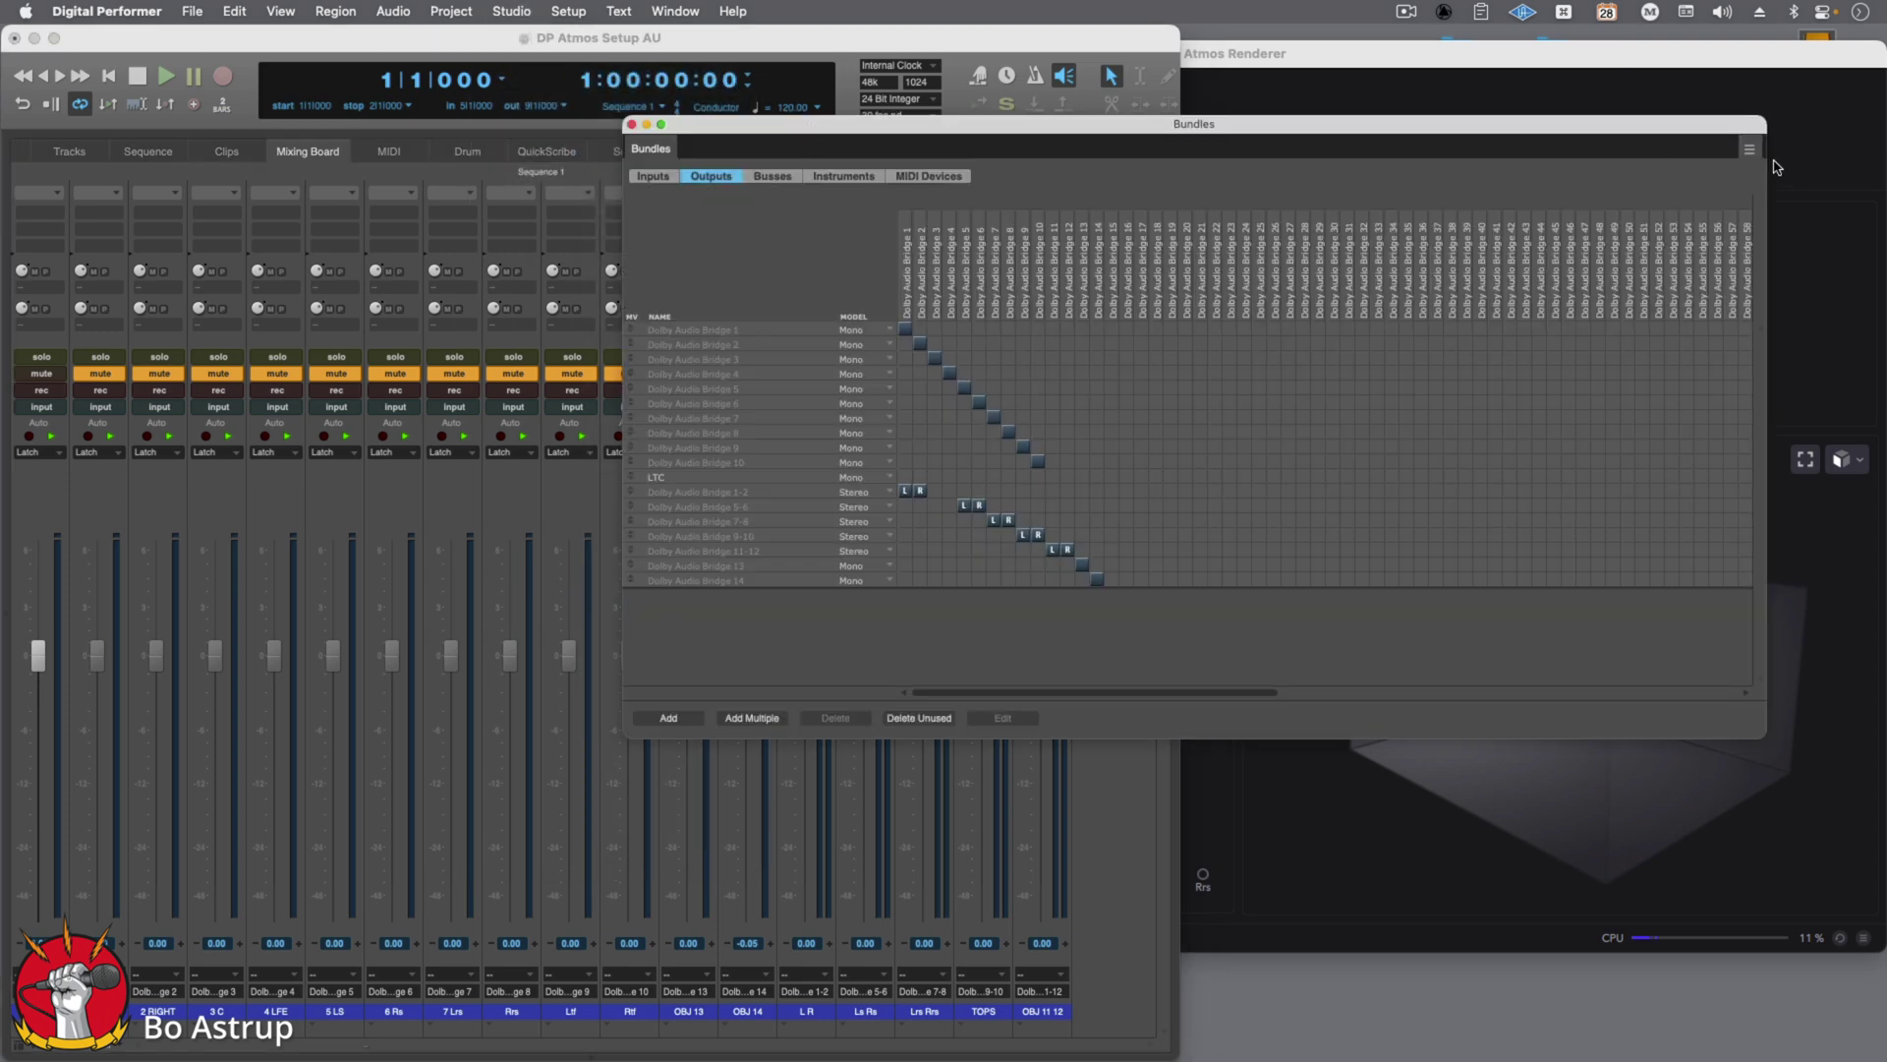
pyautogui.click(1750, 150)
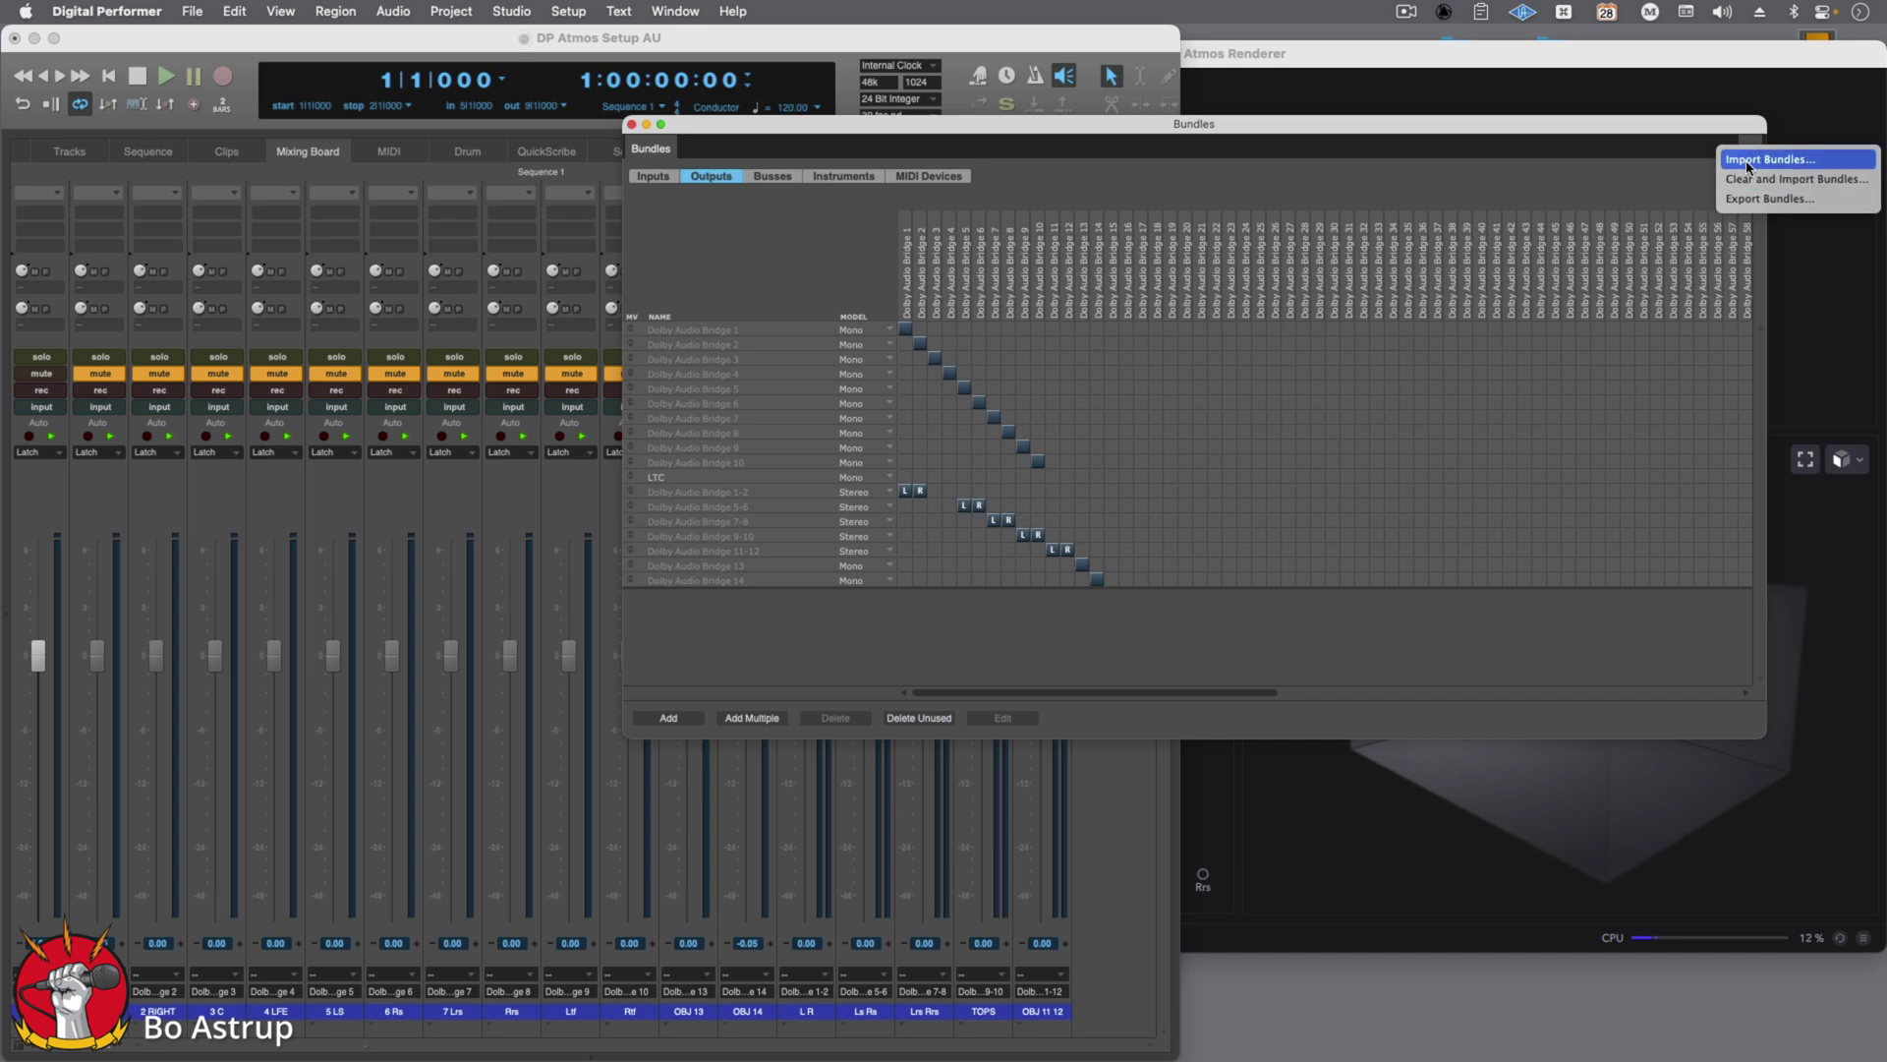
pyautogui.click(1006, 128)
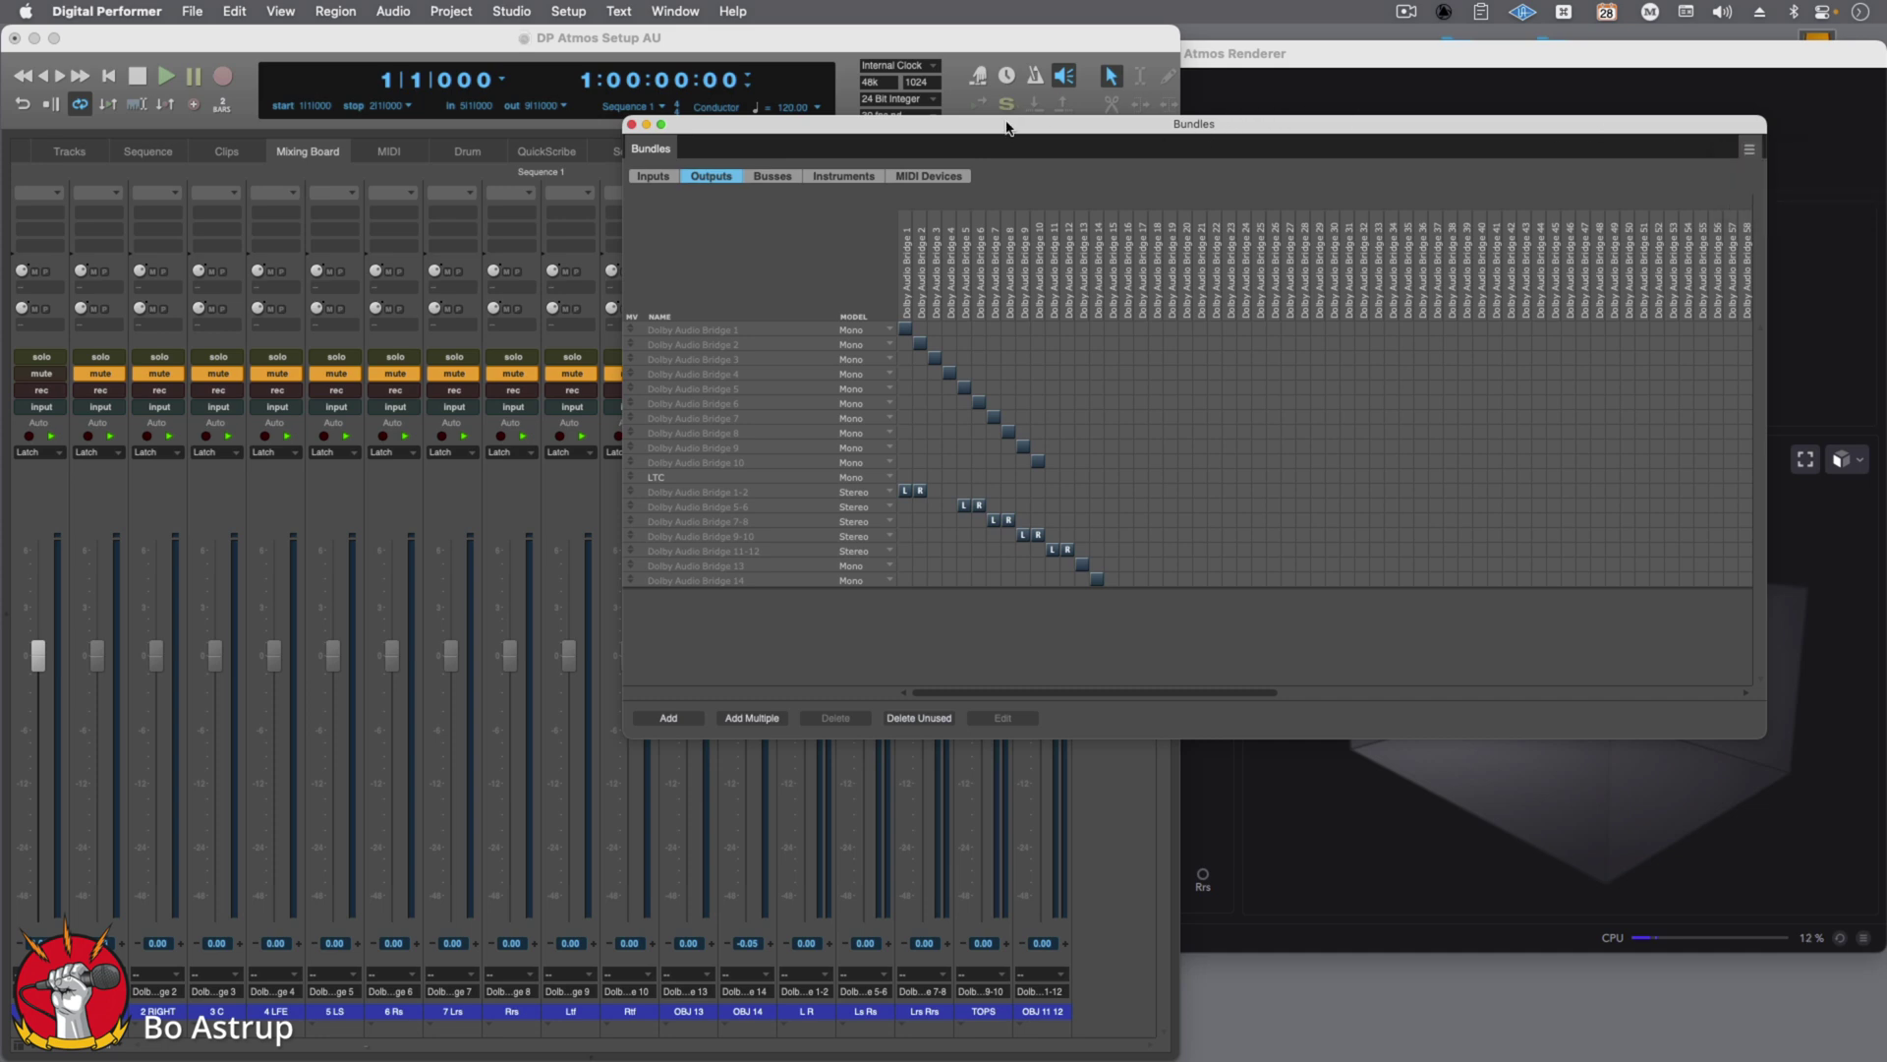
pyautogui.press('super+w')
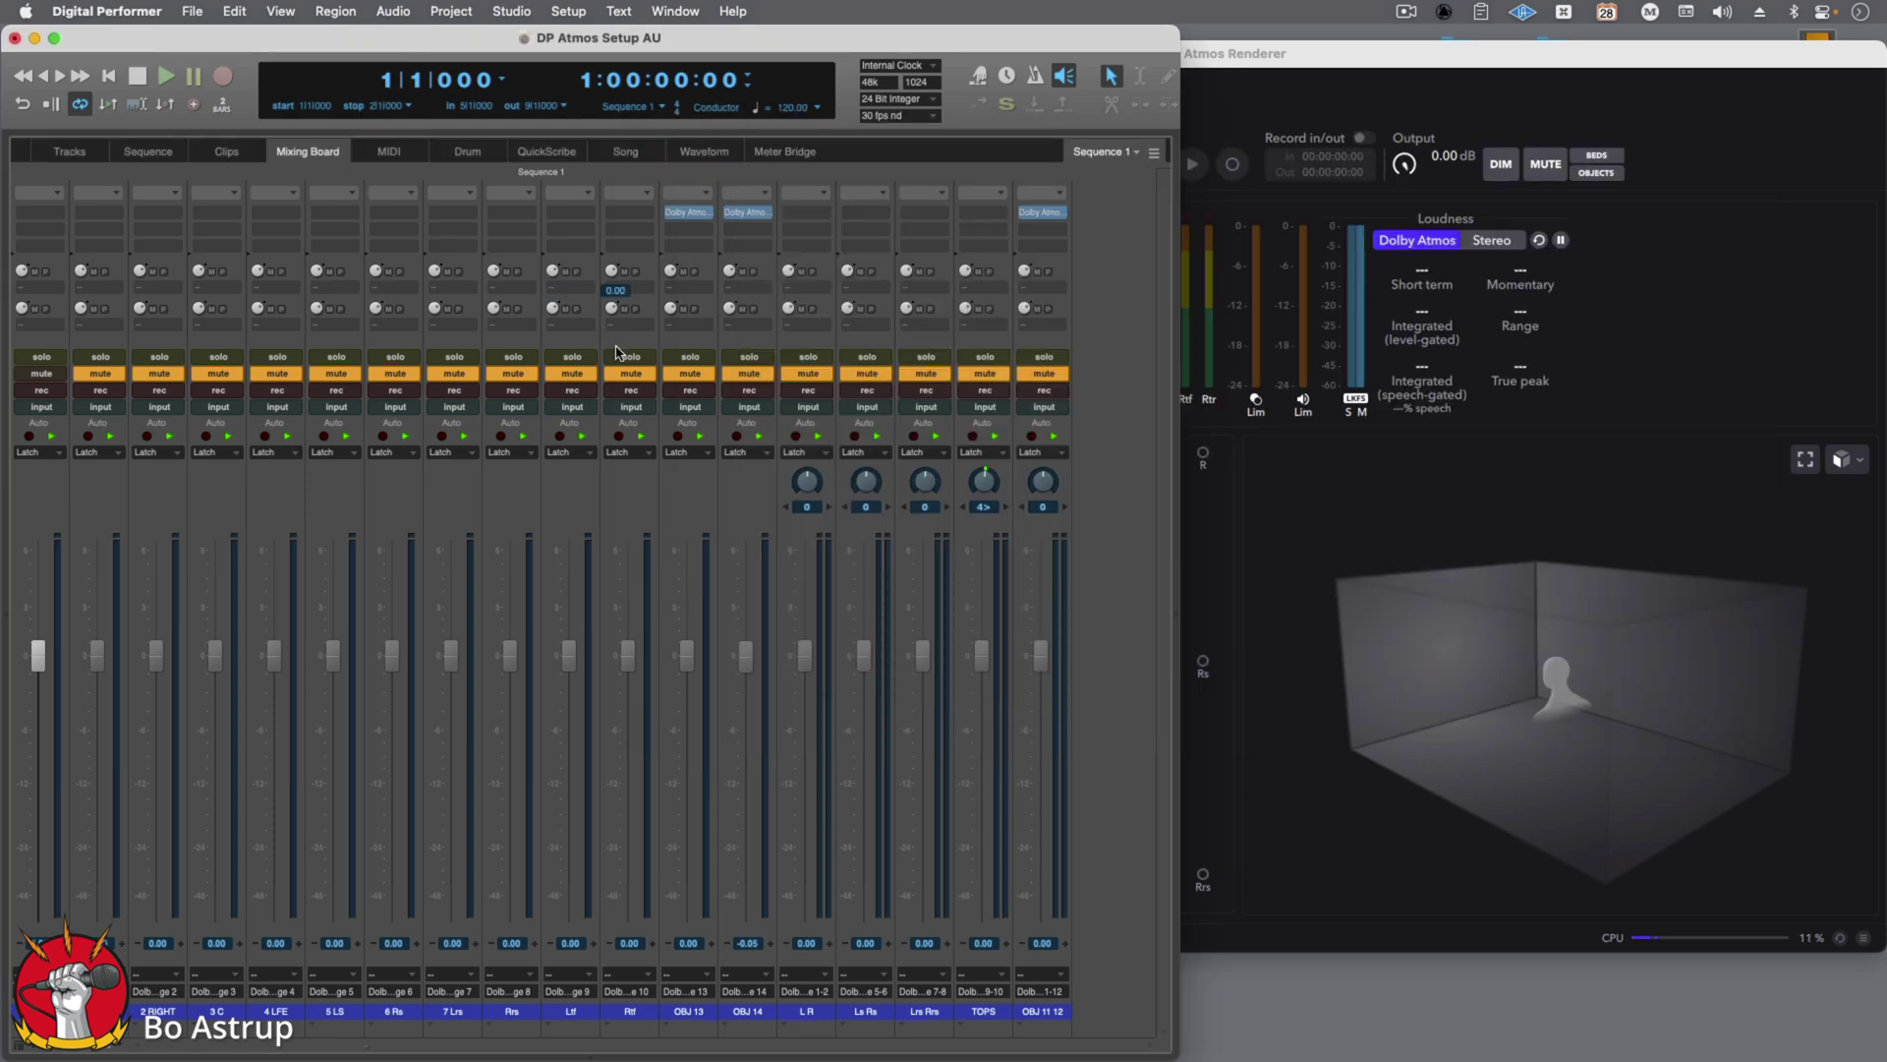
# - Confirm the hardware driver uses Dolby Audio Bridge at 48000 Hz with a 1024 buffer
pyautogui.click(576, 13)
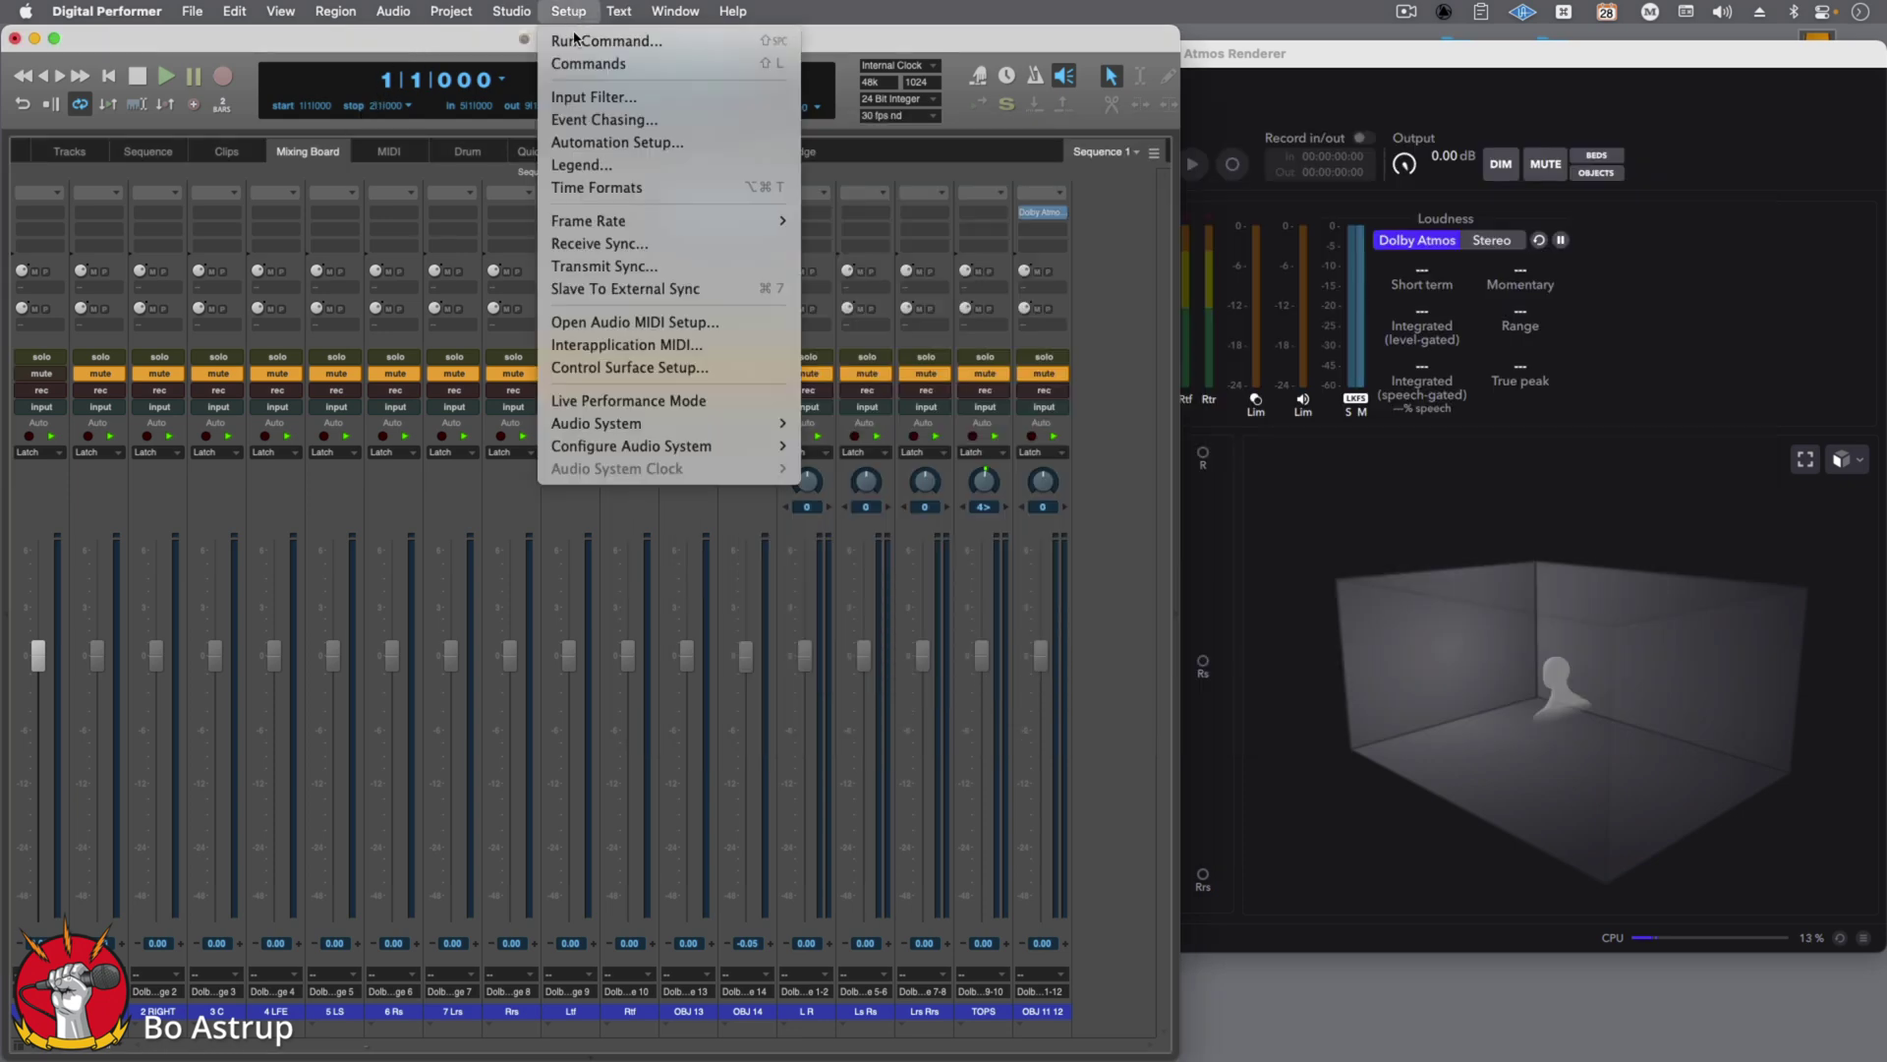
pyautogui.moveTo(619, 449)
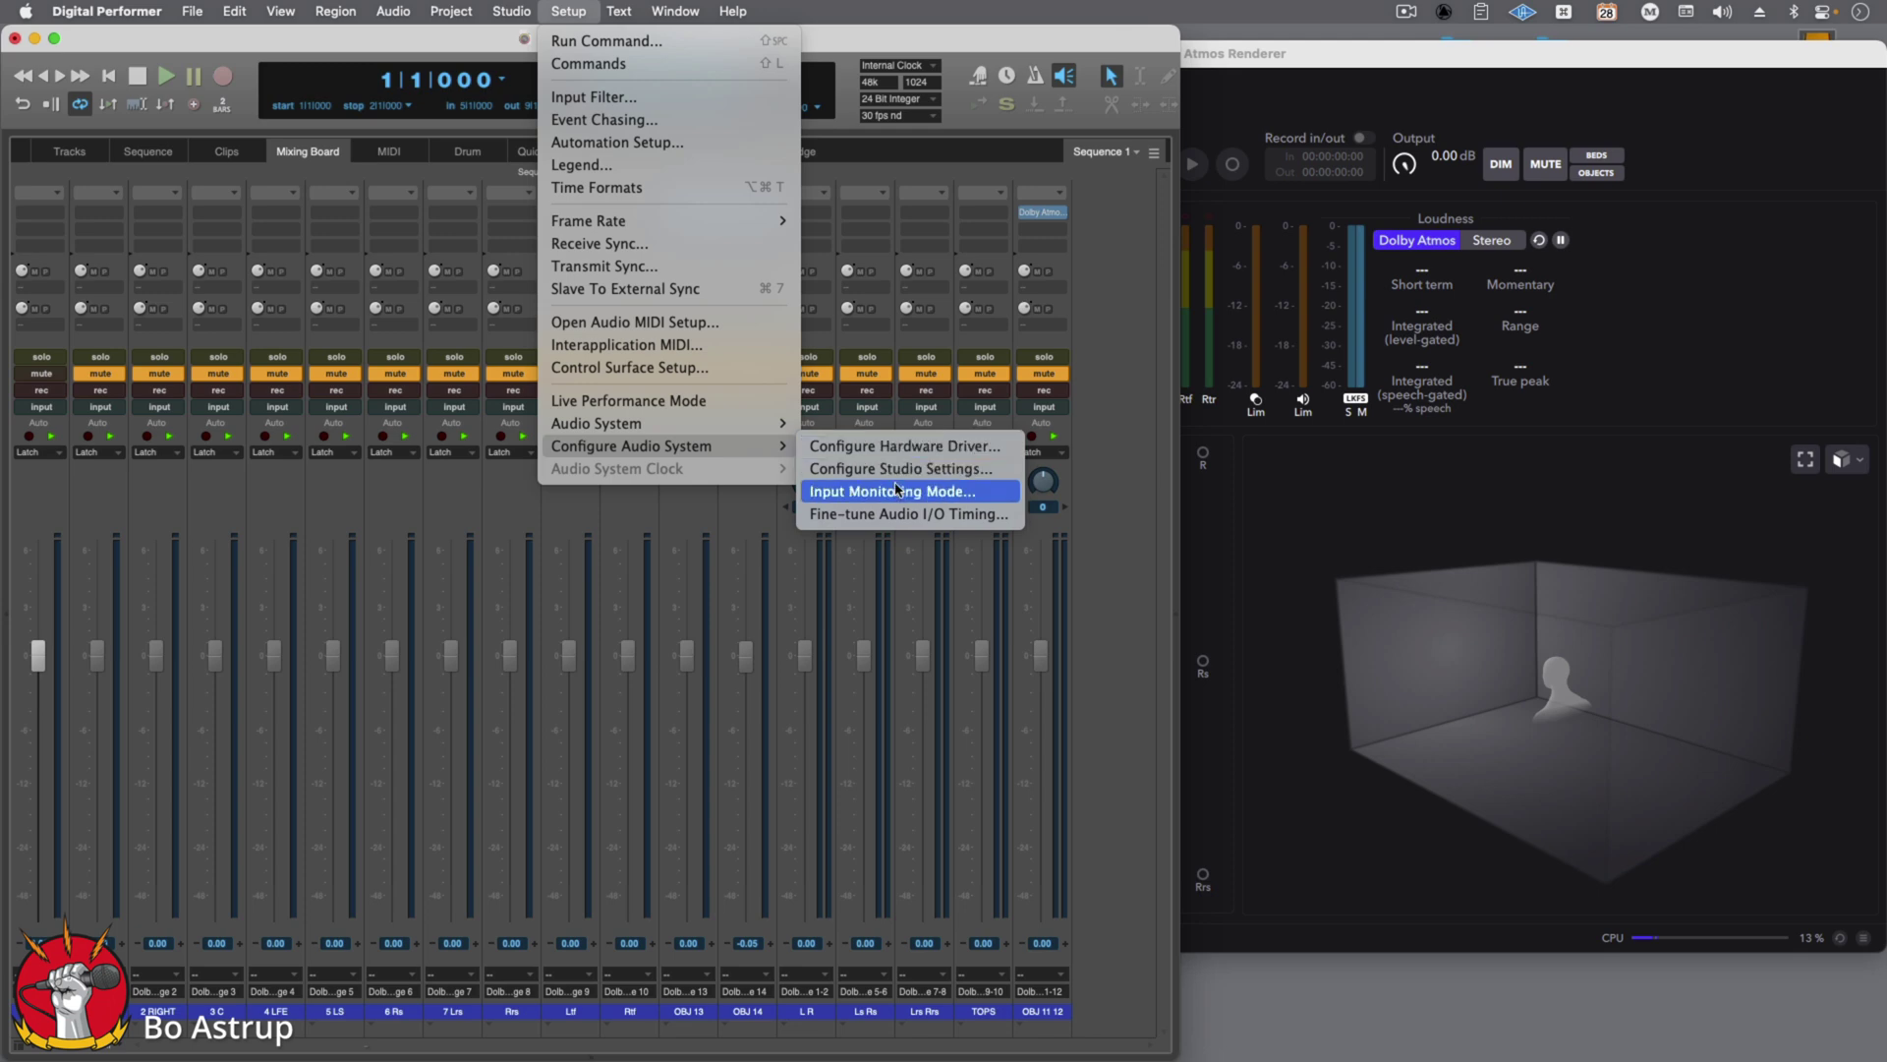
pyautogui.click(899, 445)
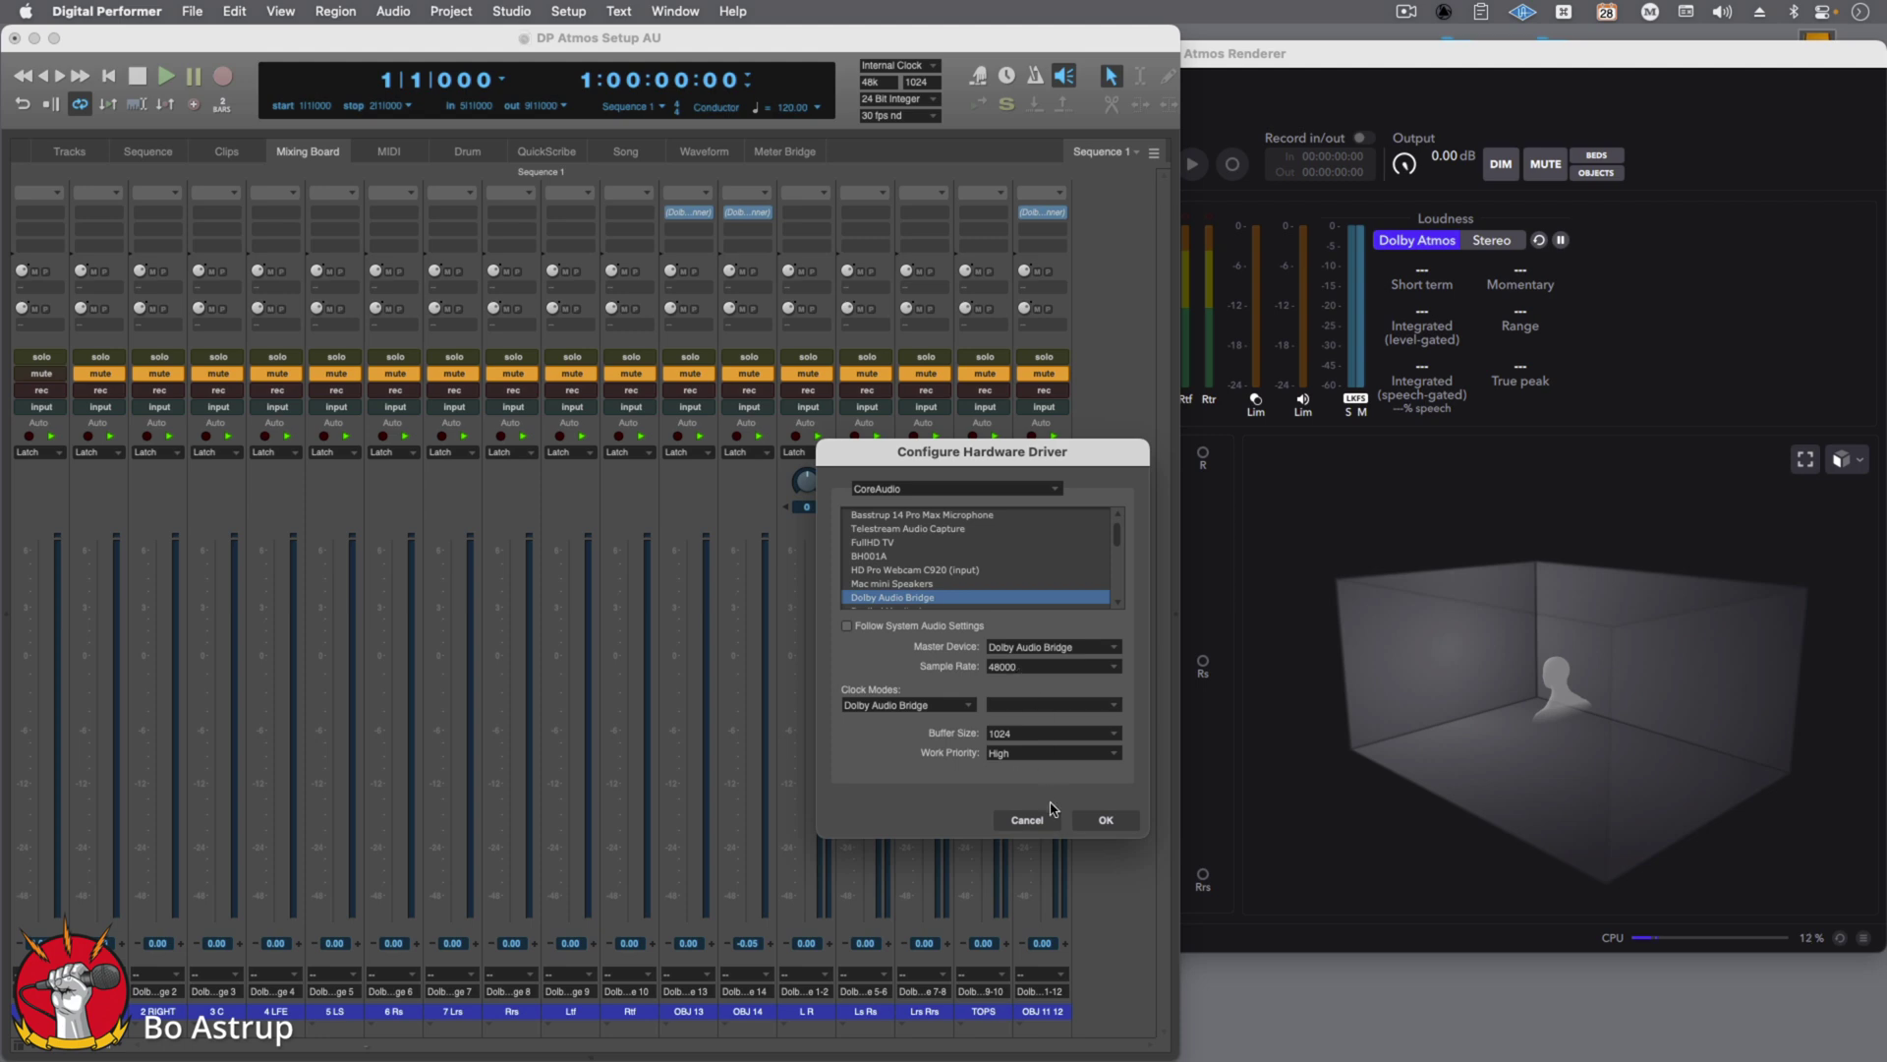
pyautogui.click(1104, 821)
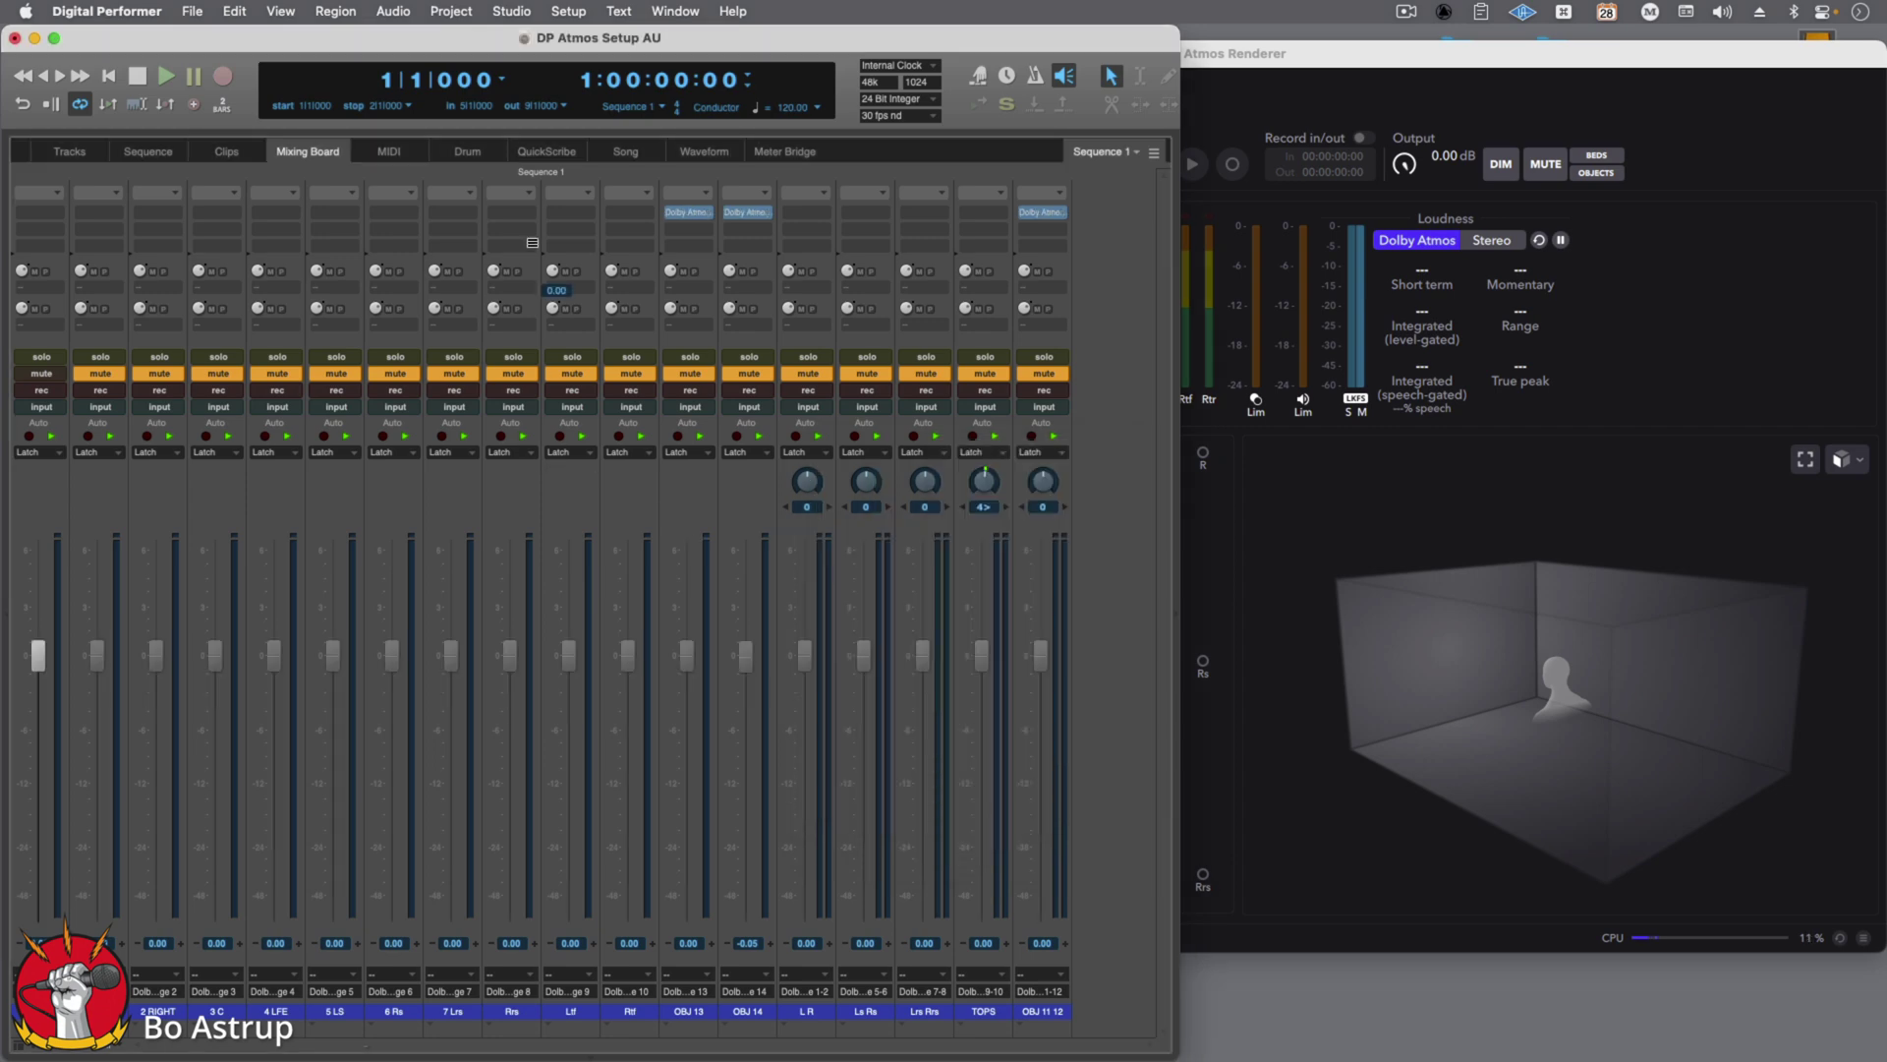
# - Open the Outputs bundles and scroll right to the LTC bundle on Dolby Audio Bridge channel 129
pyautogui.click(508, 12)
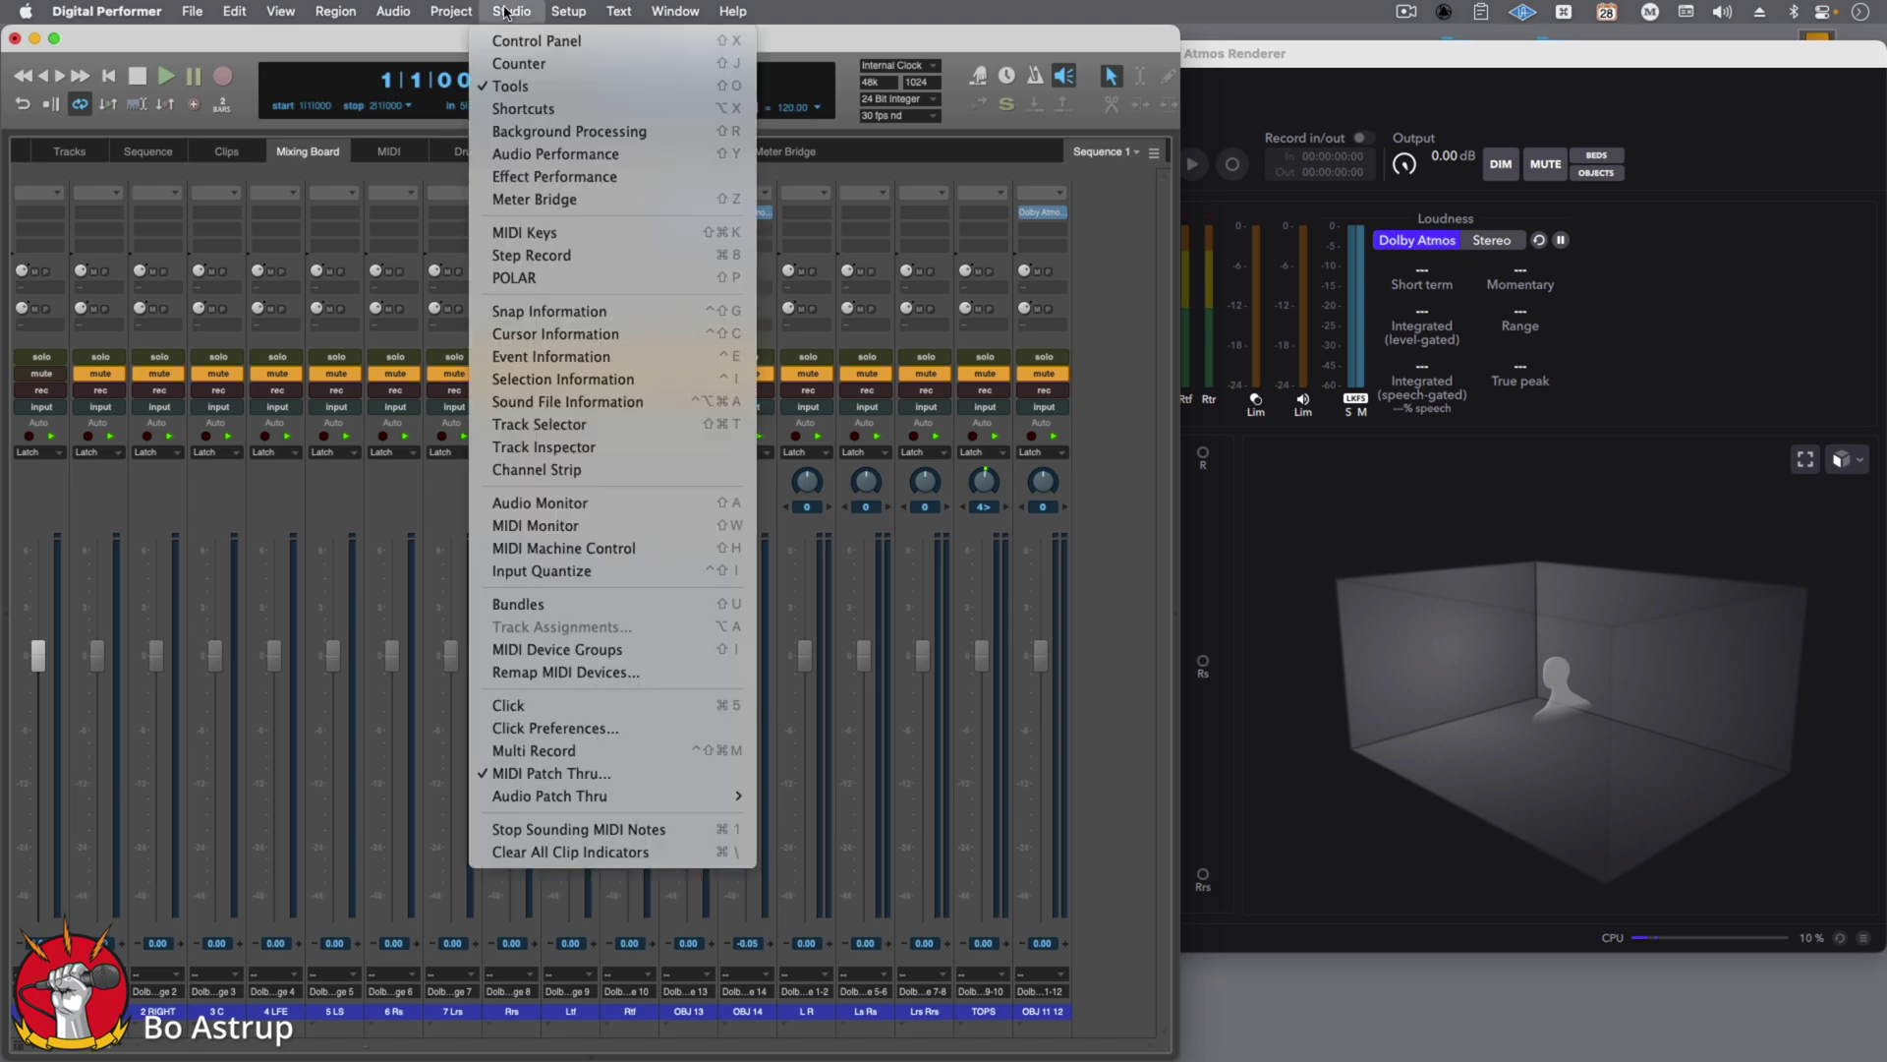
pyautogui.click(562, 605)
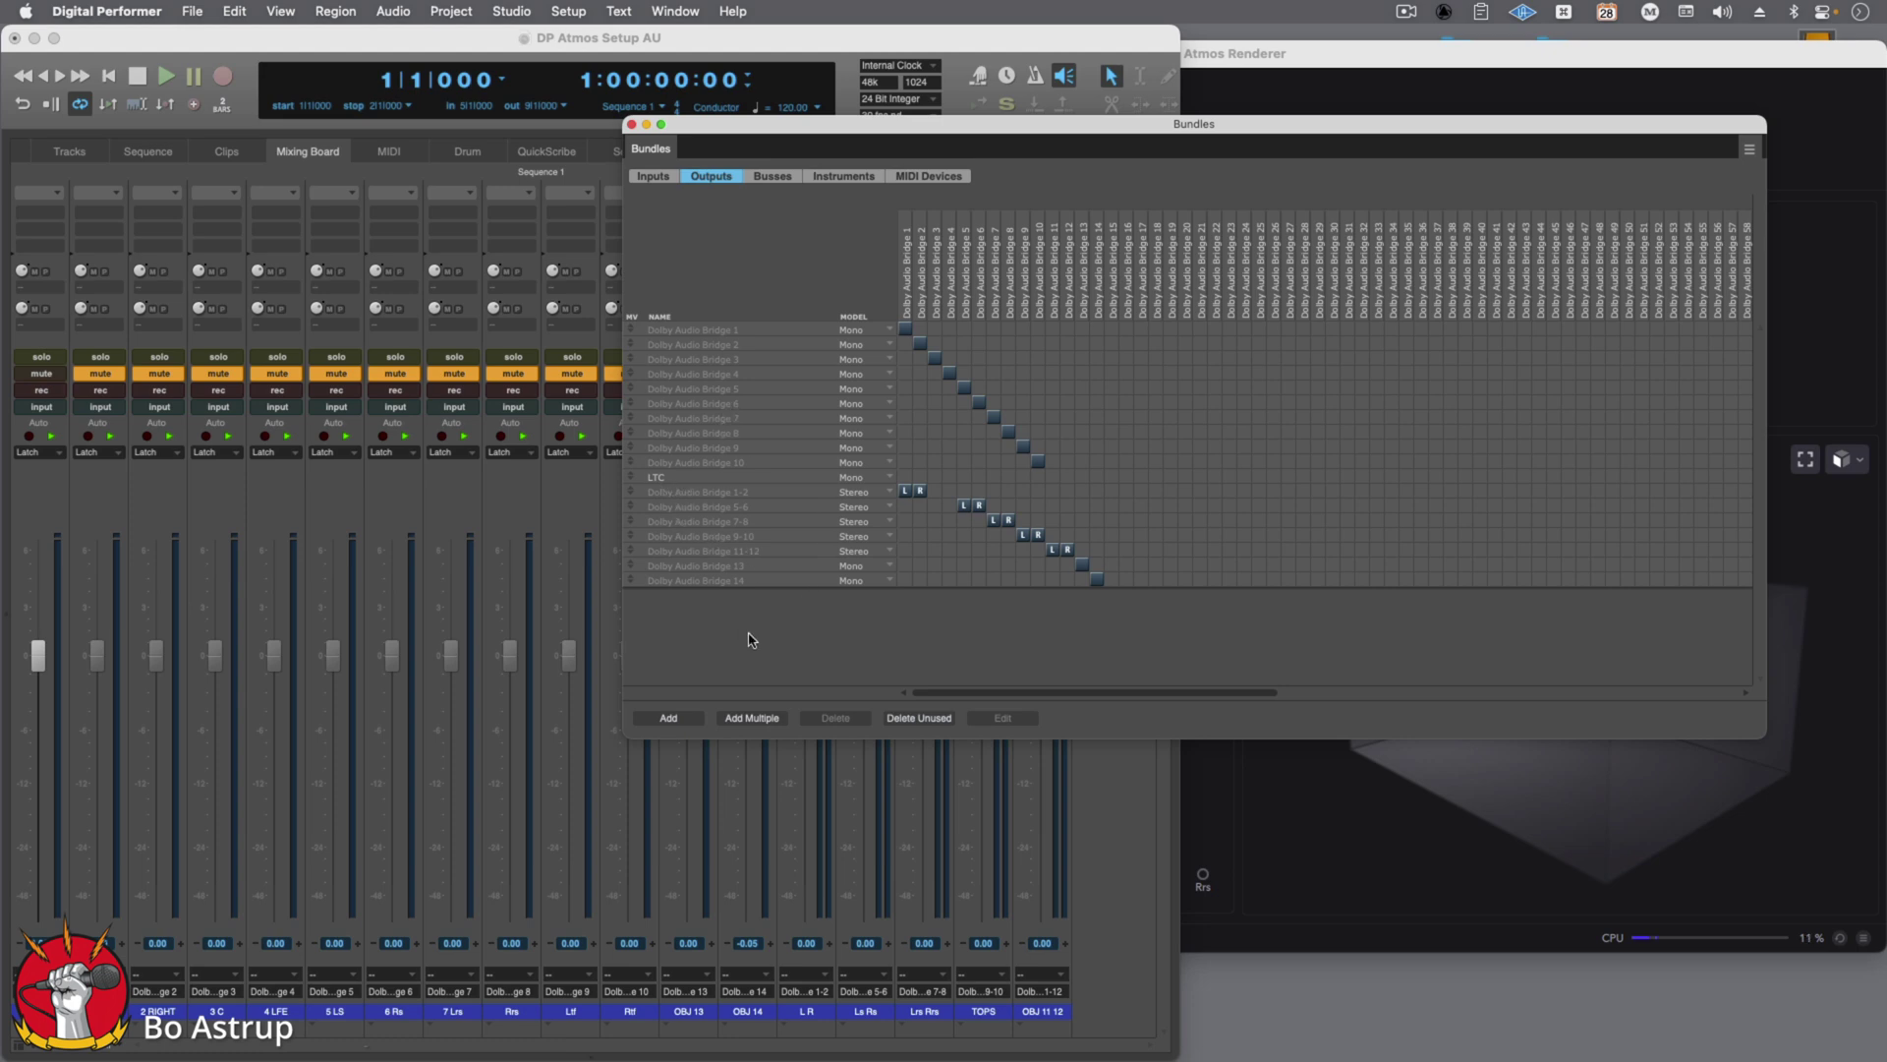
pyautogui.moveTo(994, 693); pyautogui.dragTo(1593, 717)
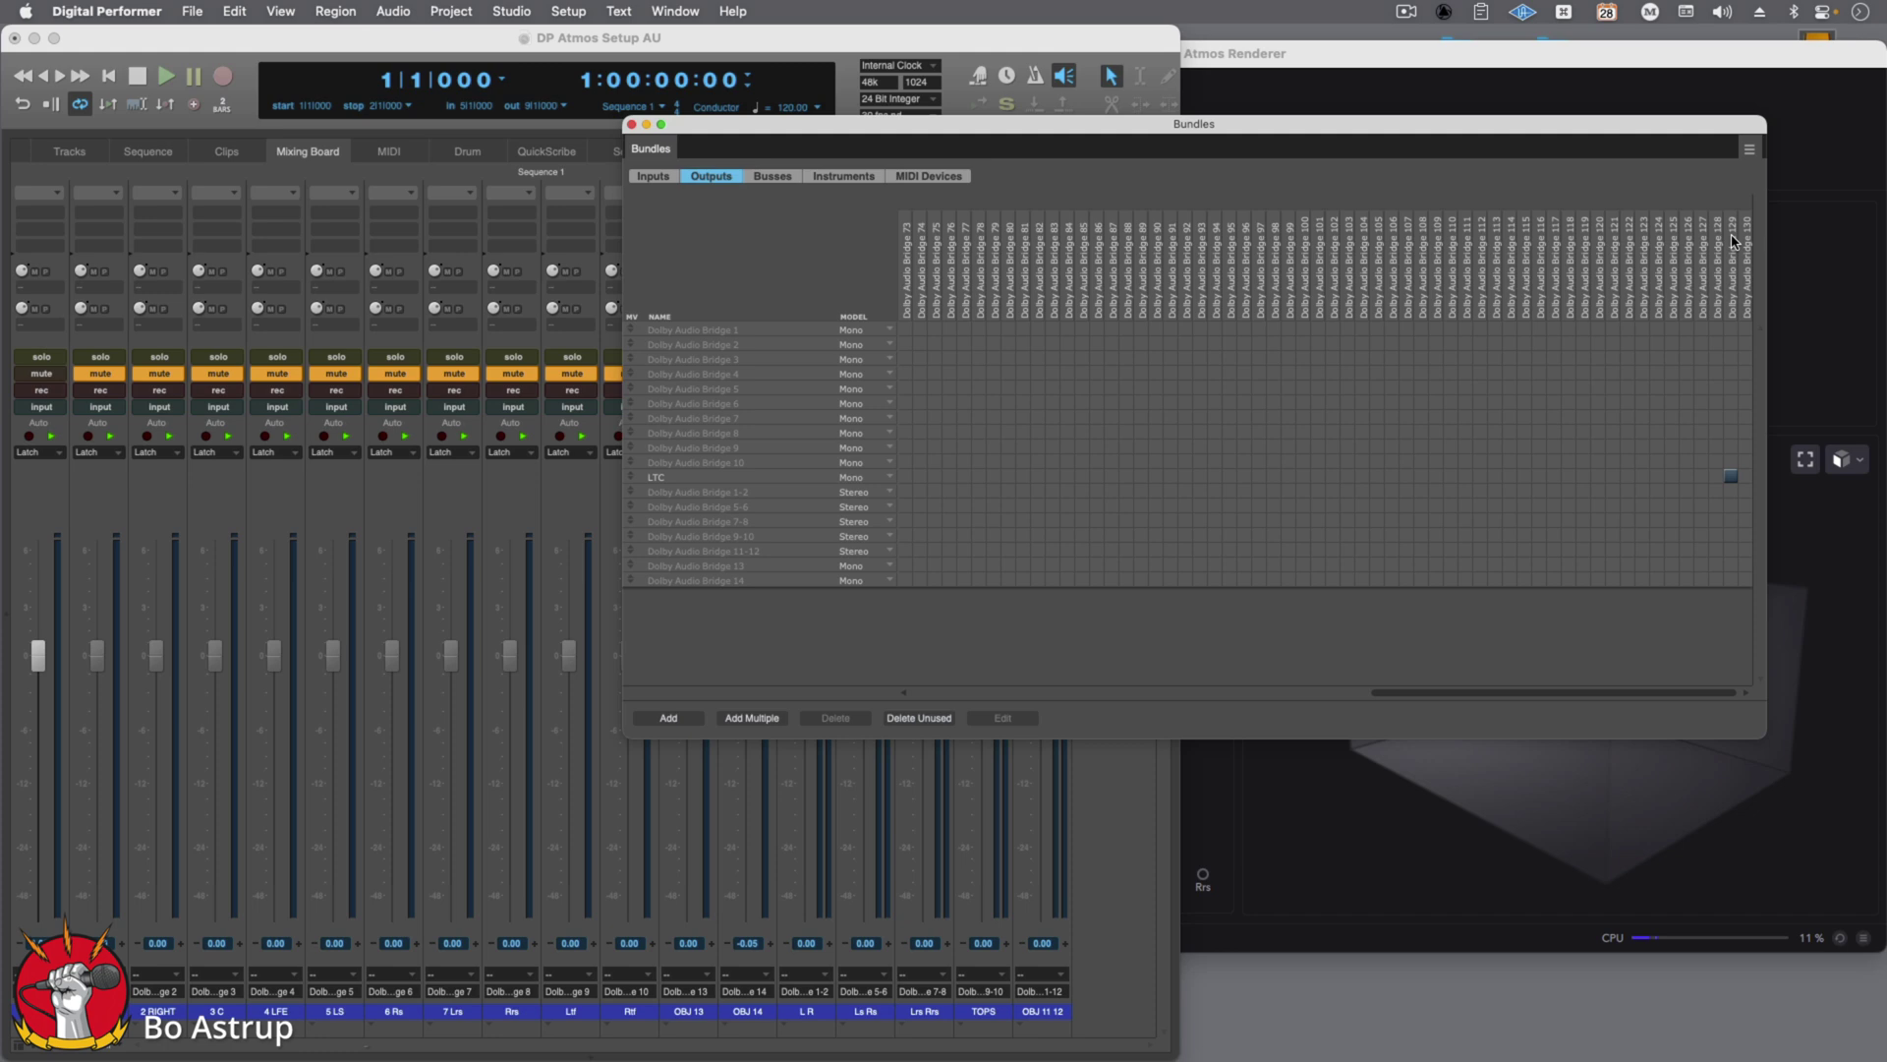
# - Re-apply the Dolby Atmos Renderer preferences with Cmd+,
pyautogui.click(1817, 801)
pyautogui.press('super+comma')
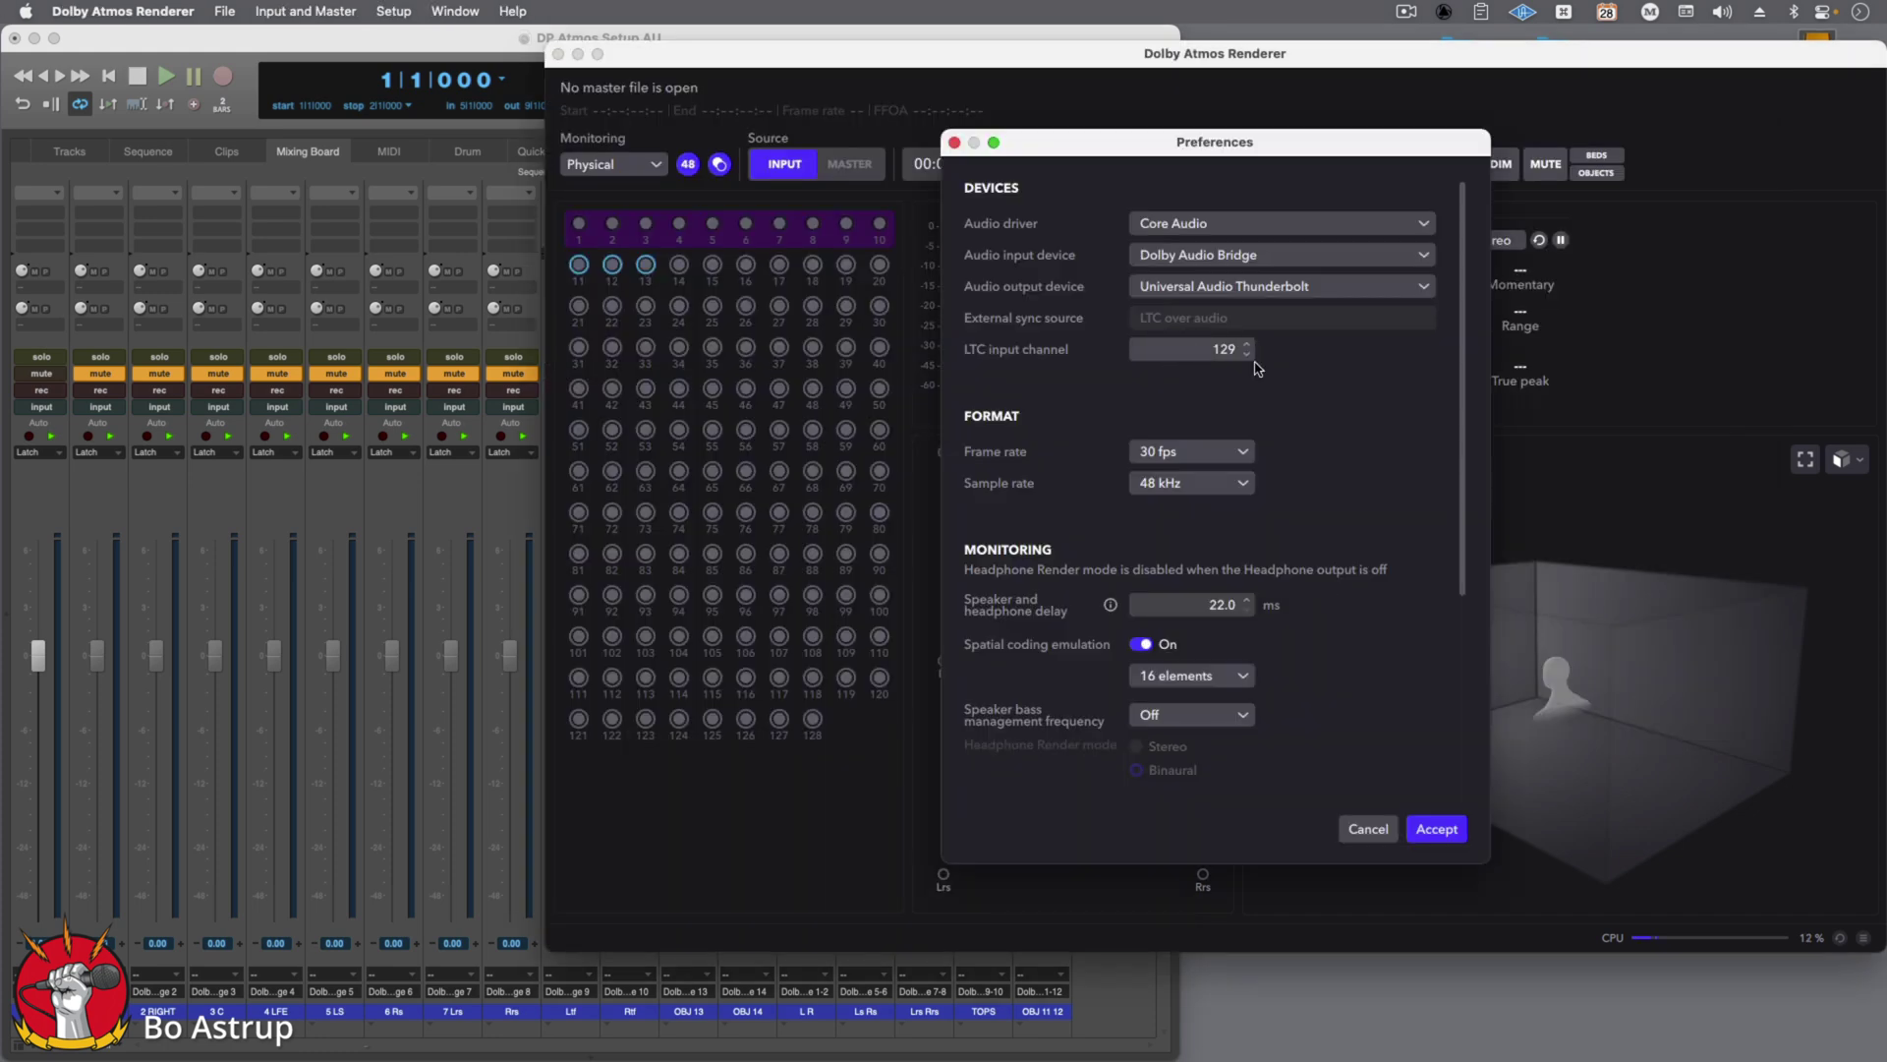
pyautogui.click(1438, 829)
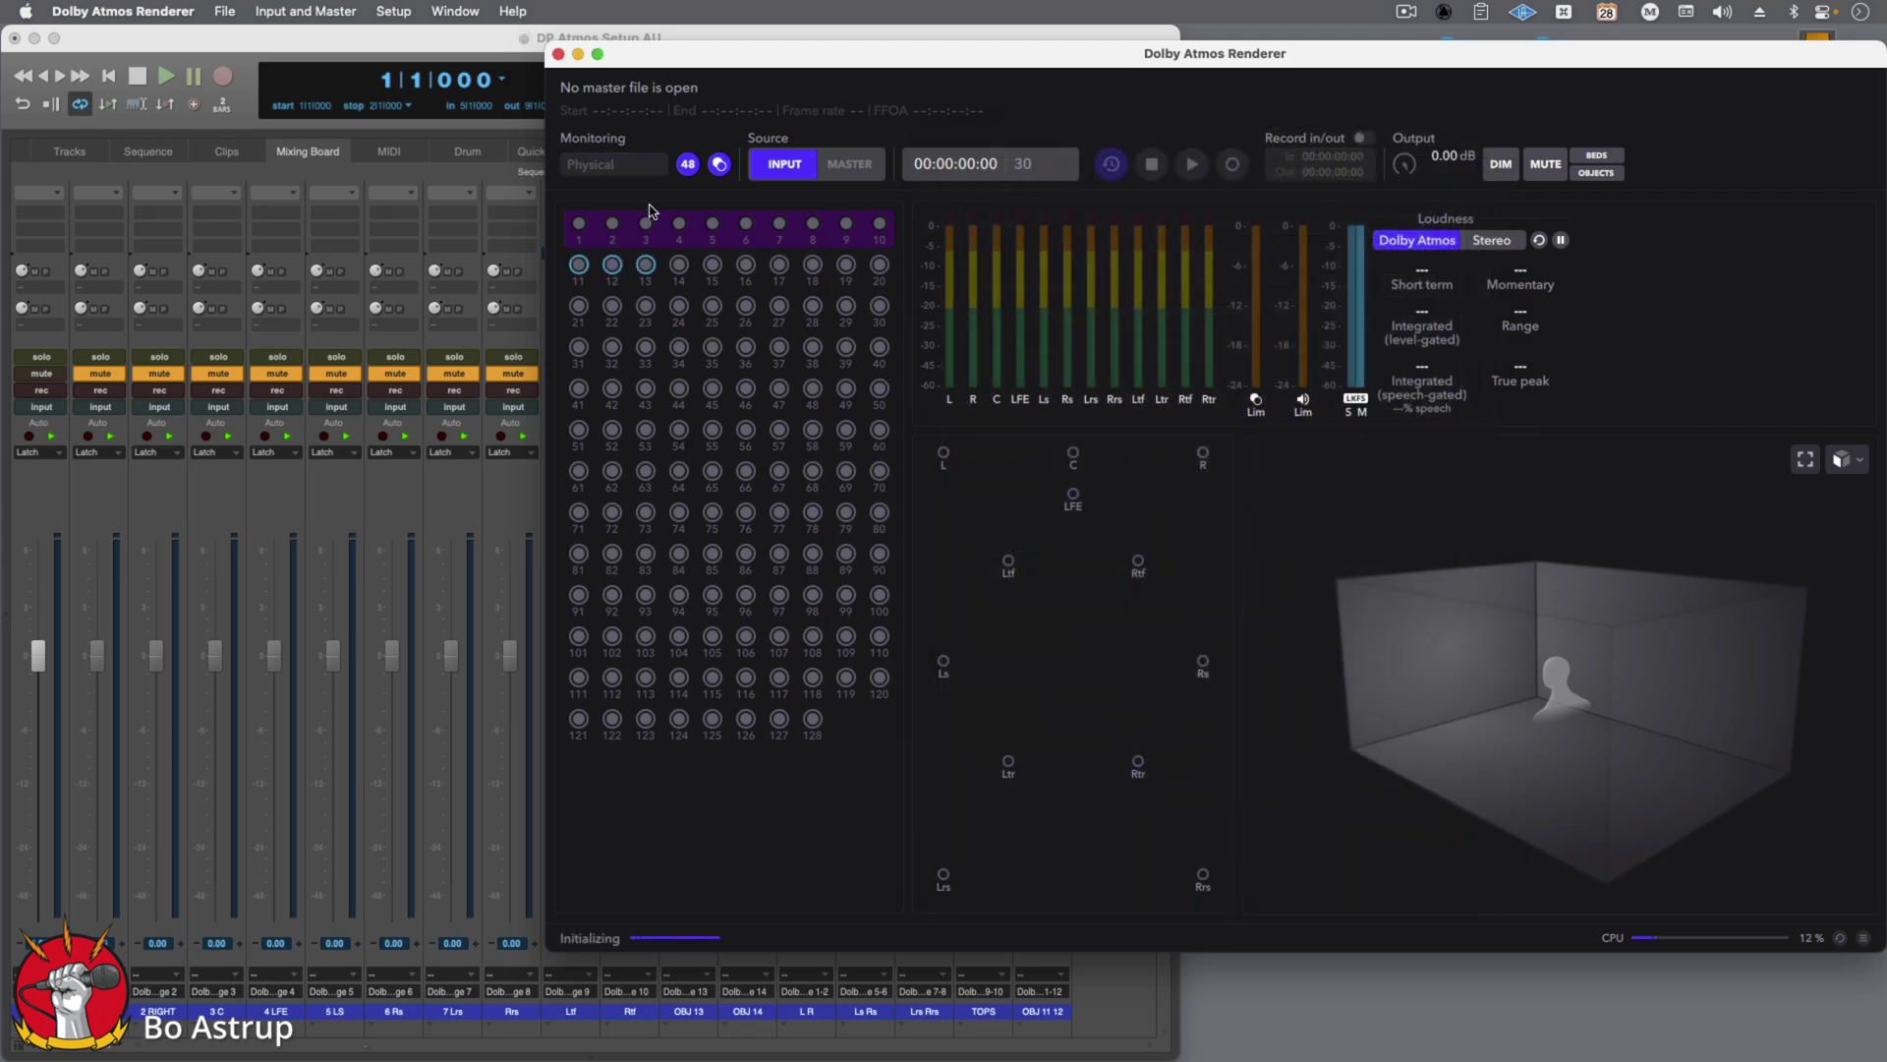
# - Play the Digital Performer session and watch the renderer chase timecode to 01:00:01:27
pyautogui.click(444, 39)
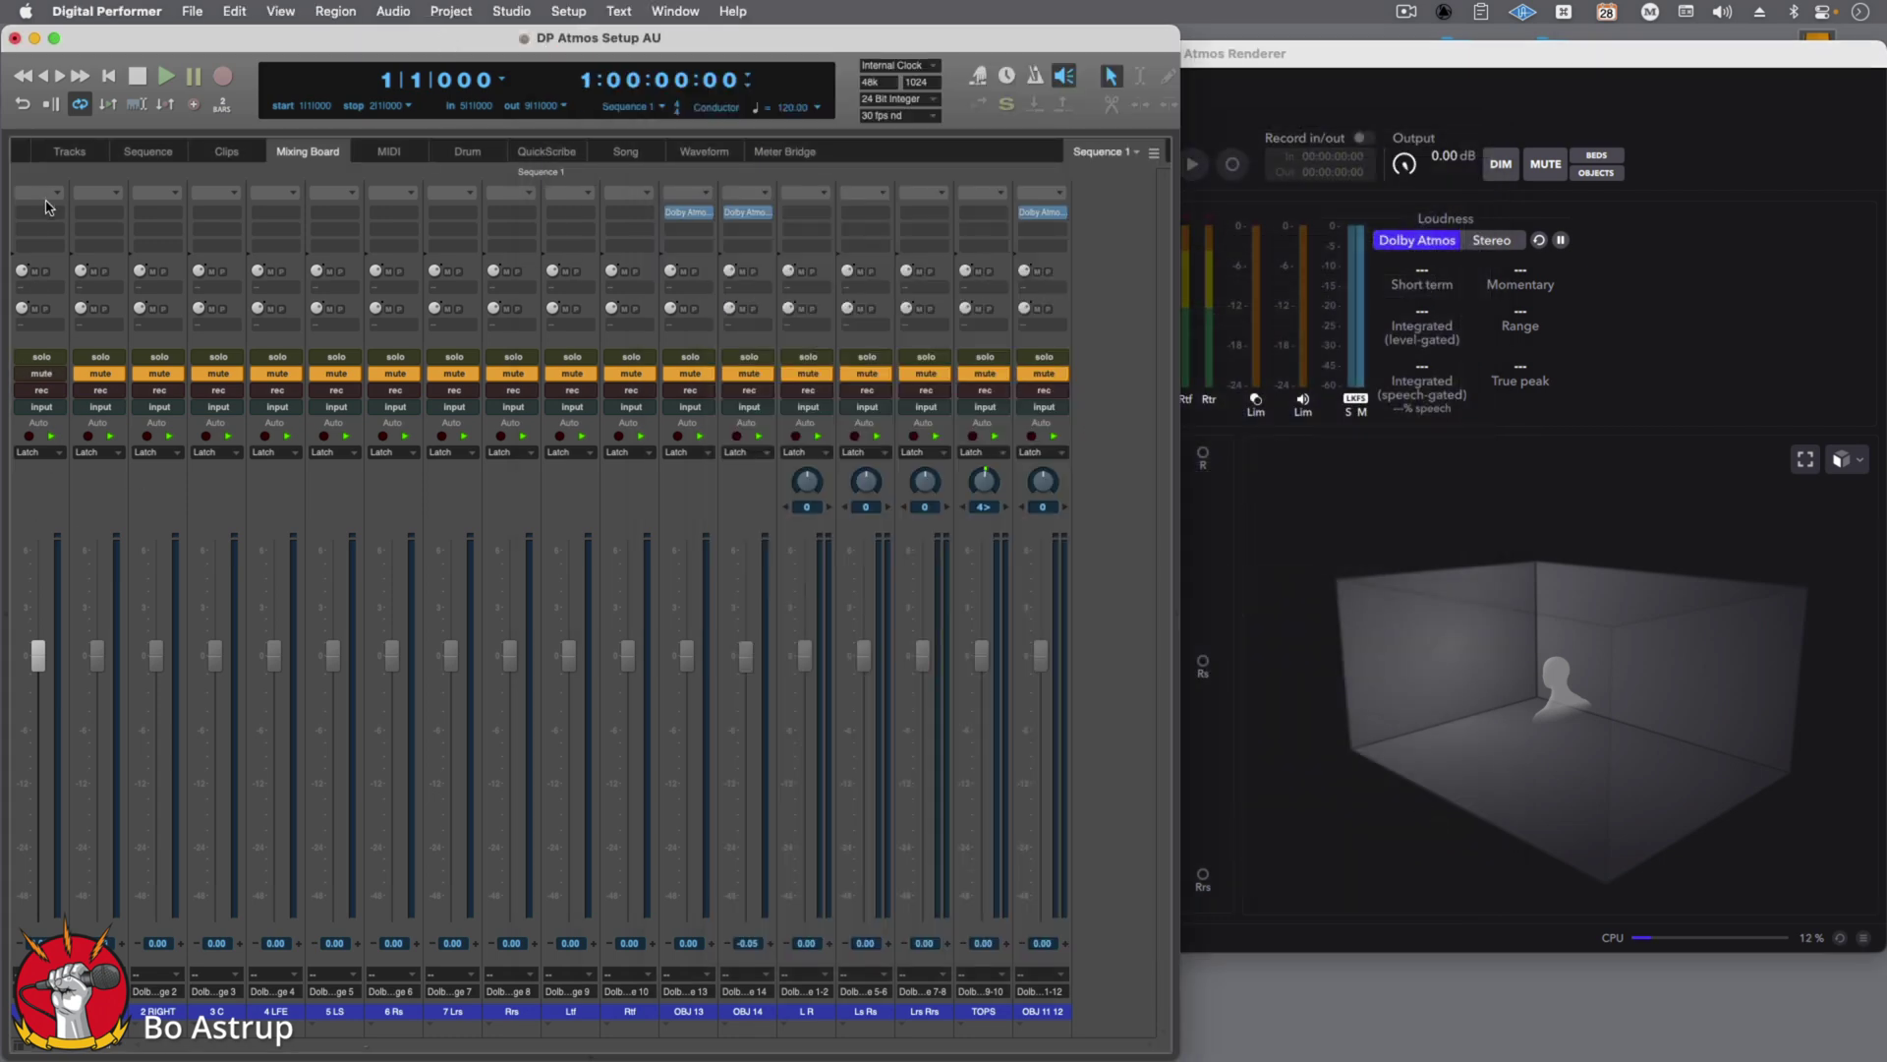
pyautogui.click(166, 77)
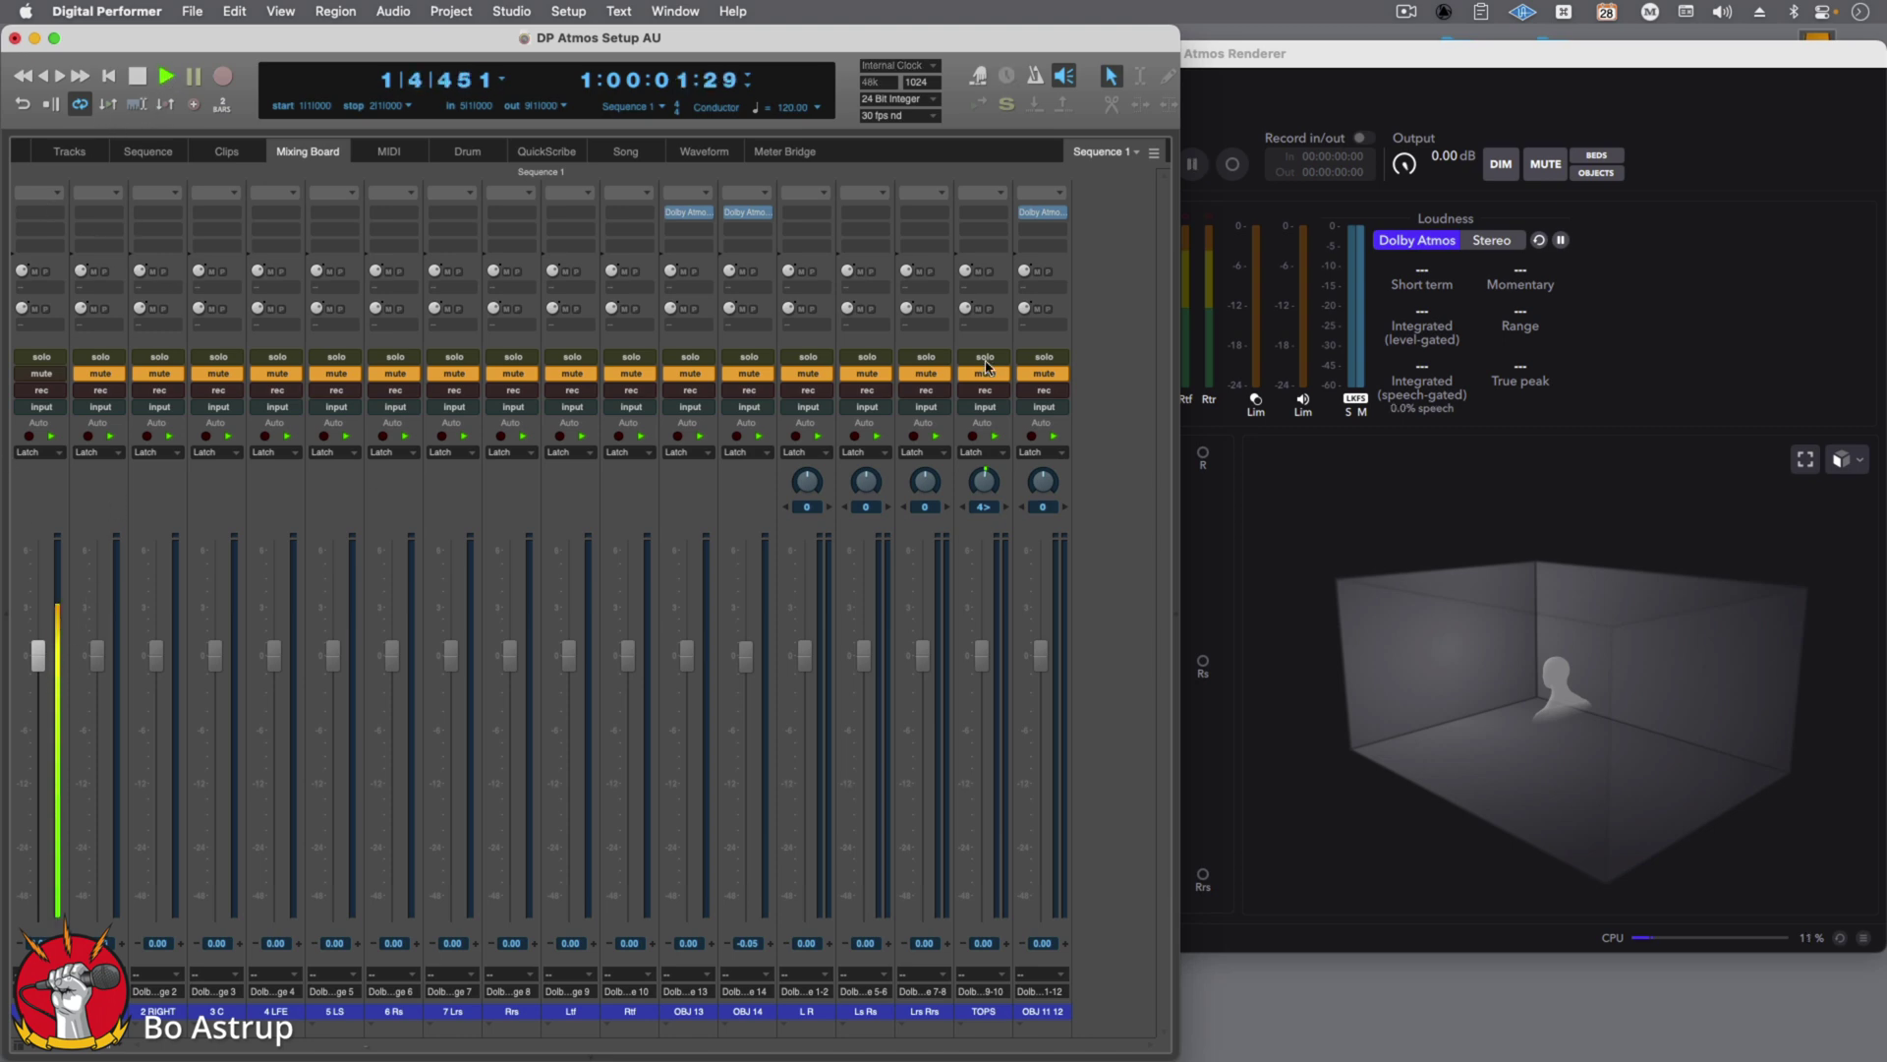
pyautogui.click(1297, 61)
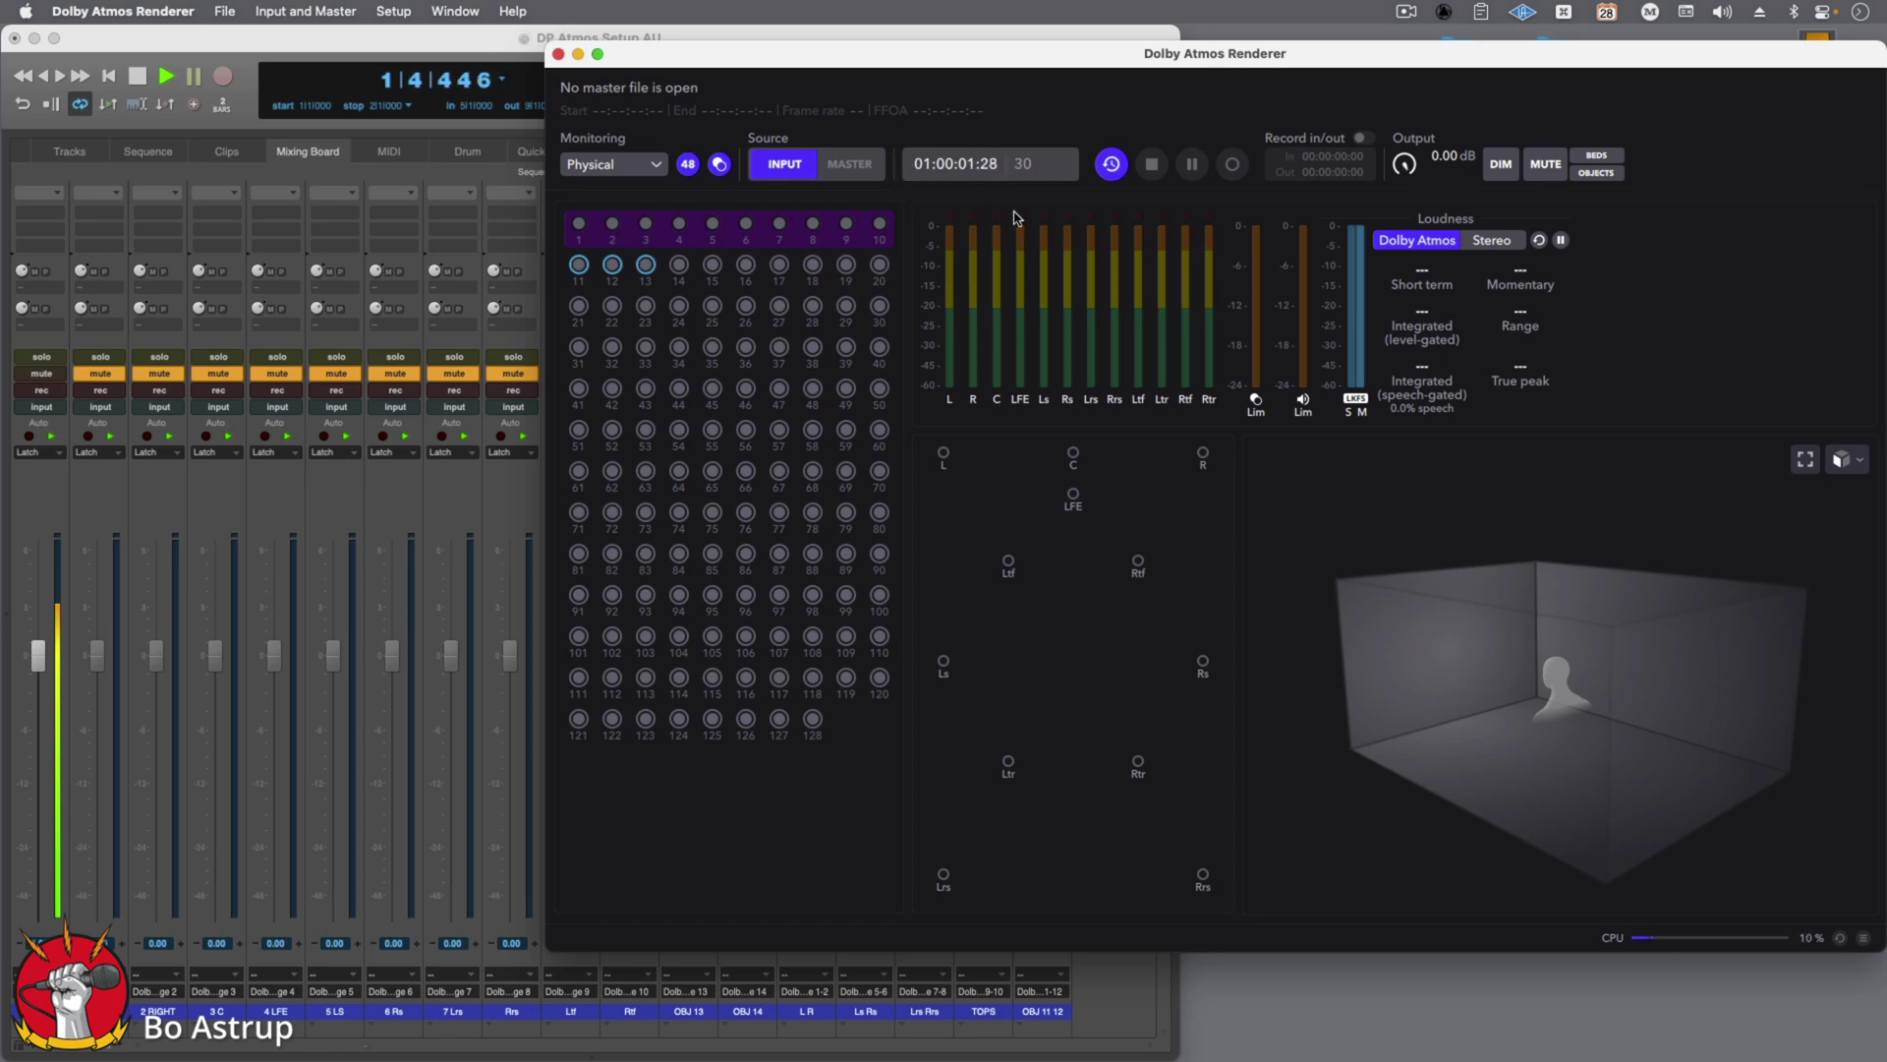
# - Stop Digital Performer playback, leaving the counter at 1|2|174
pyautogui.click(307, 41)
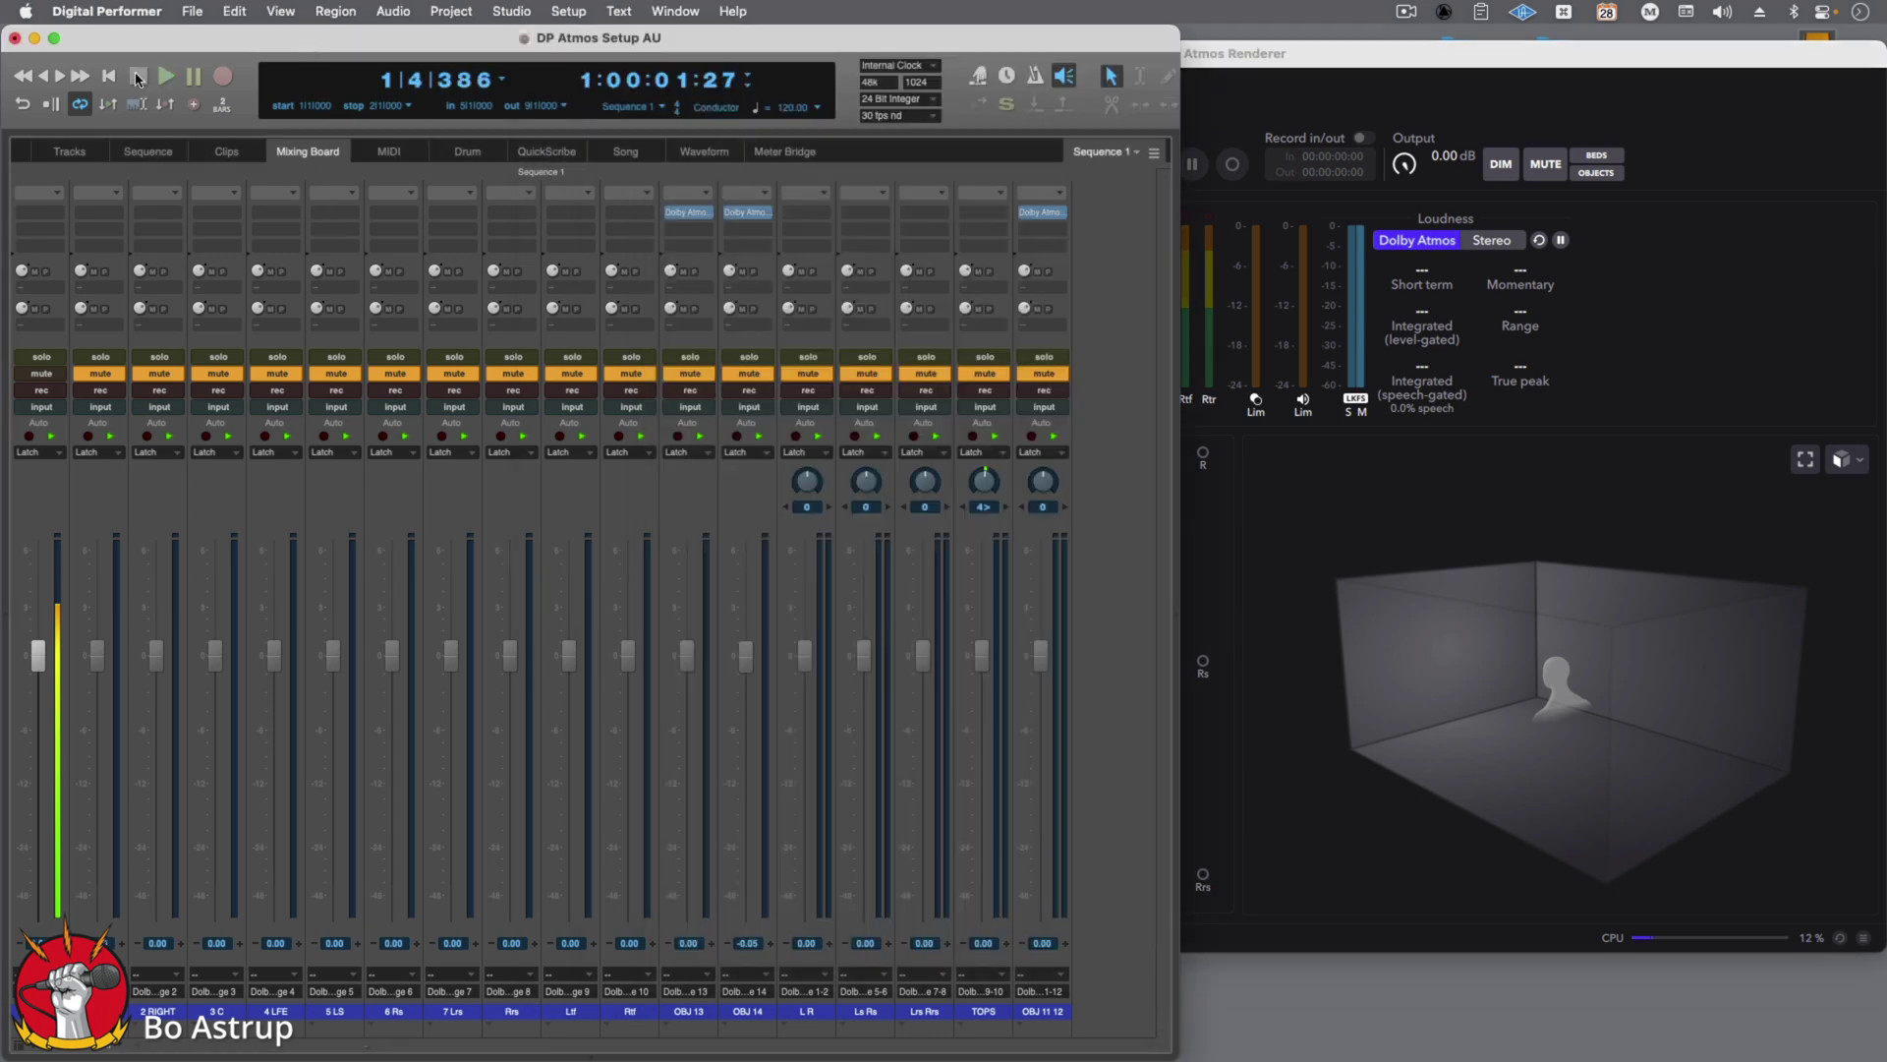
pyautogui.click(138, 77)
pyautogui.click(1302, 492)
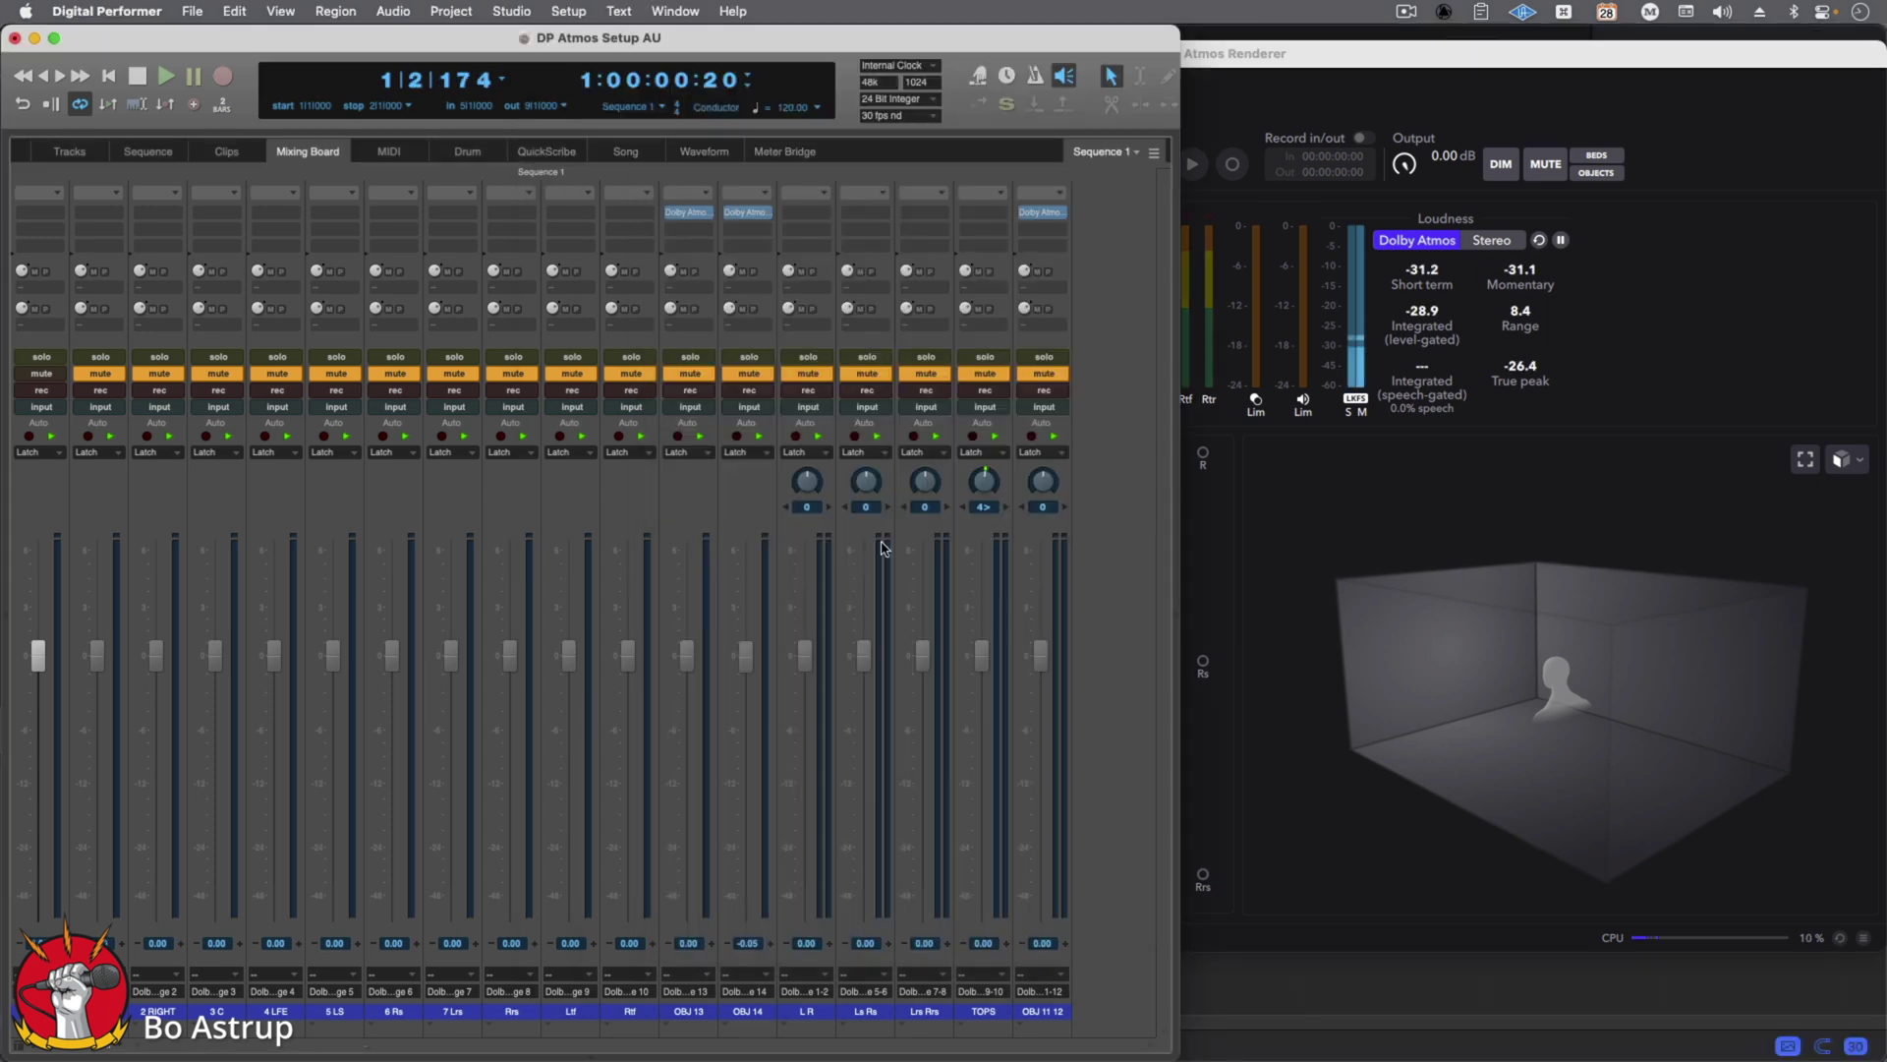
# - Check the Dolby Atmos Renderer's loudness meters, then return to the Digital Performer mixing board
pyautogui.click(1297, 619)
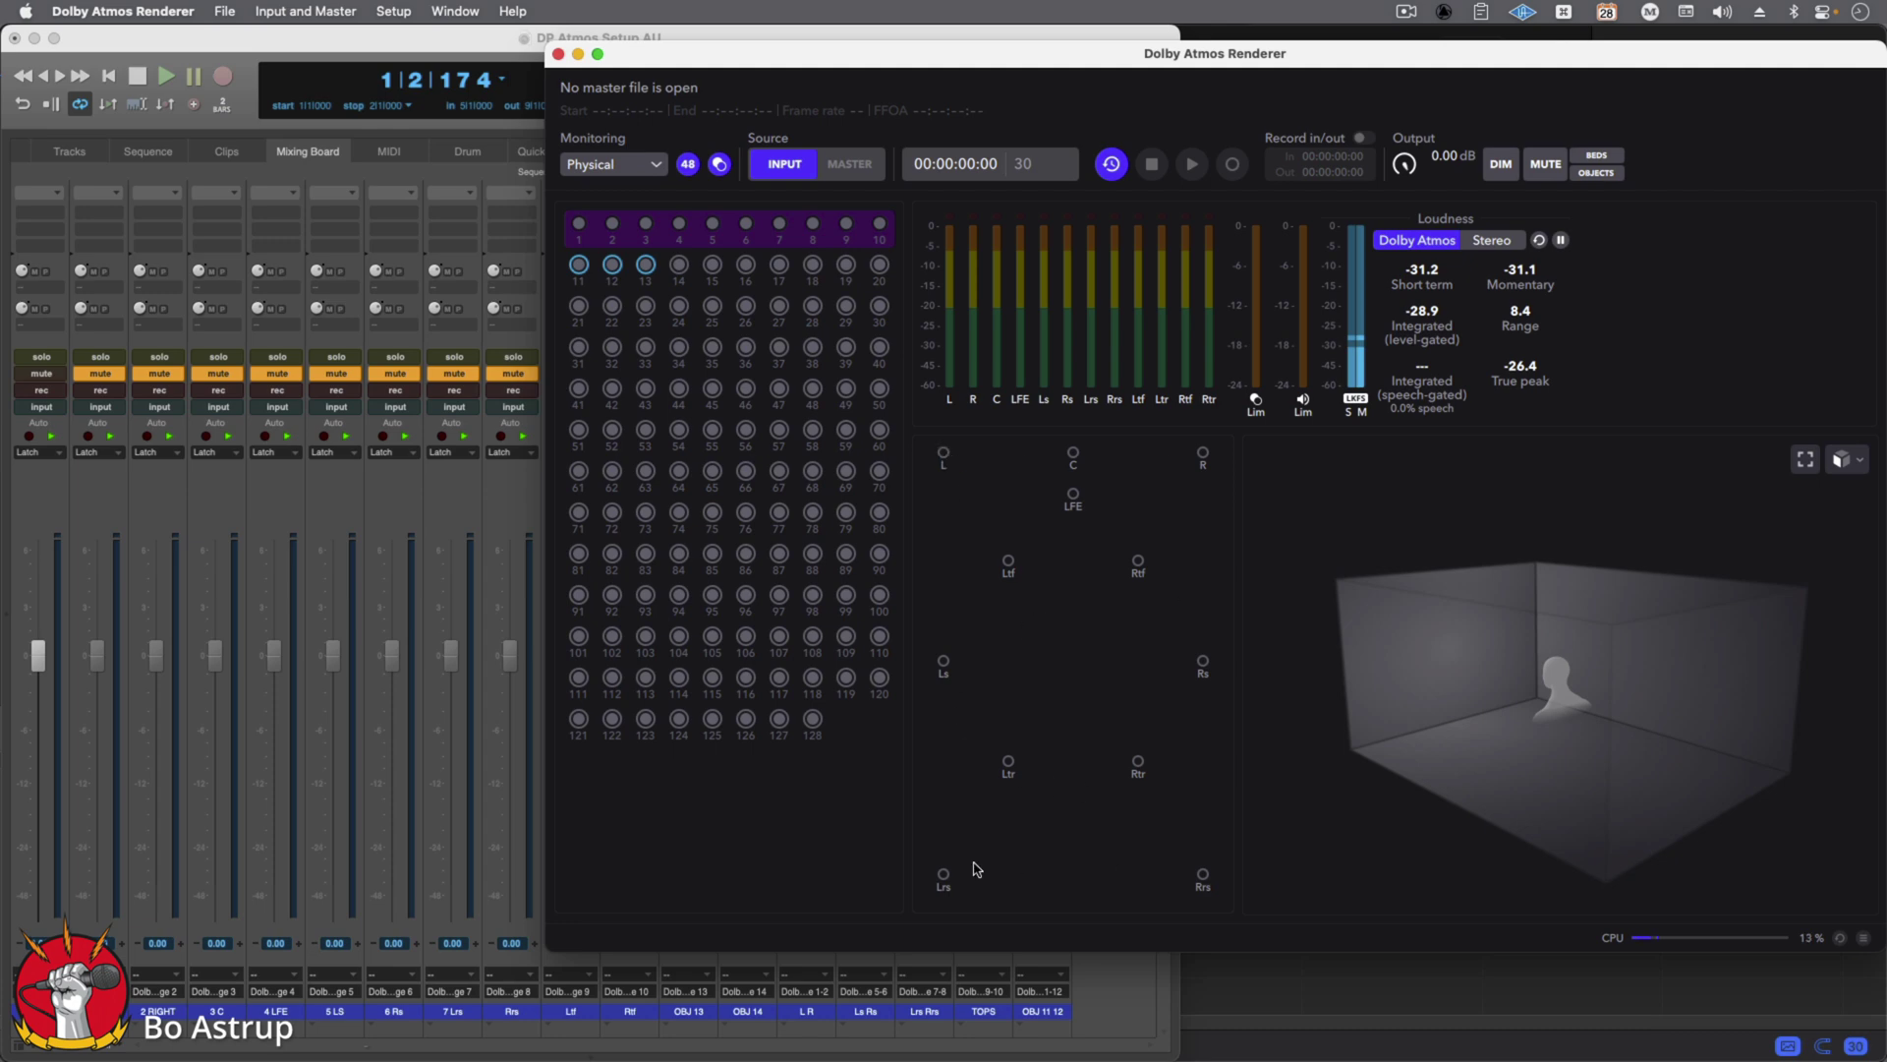
pyautogui.click(1130, 991)
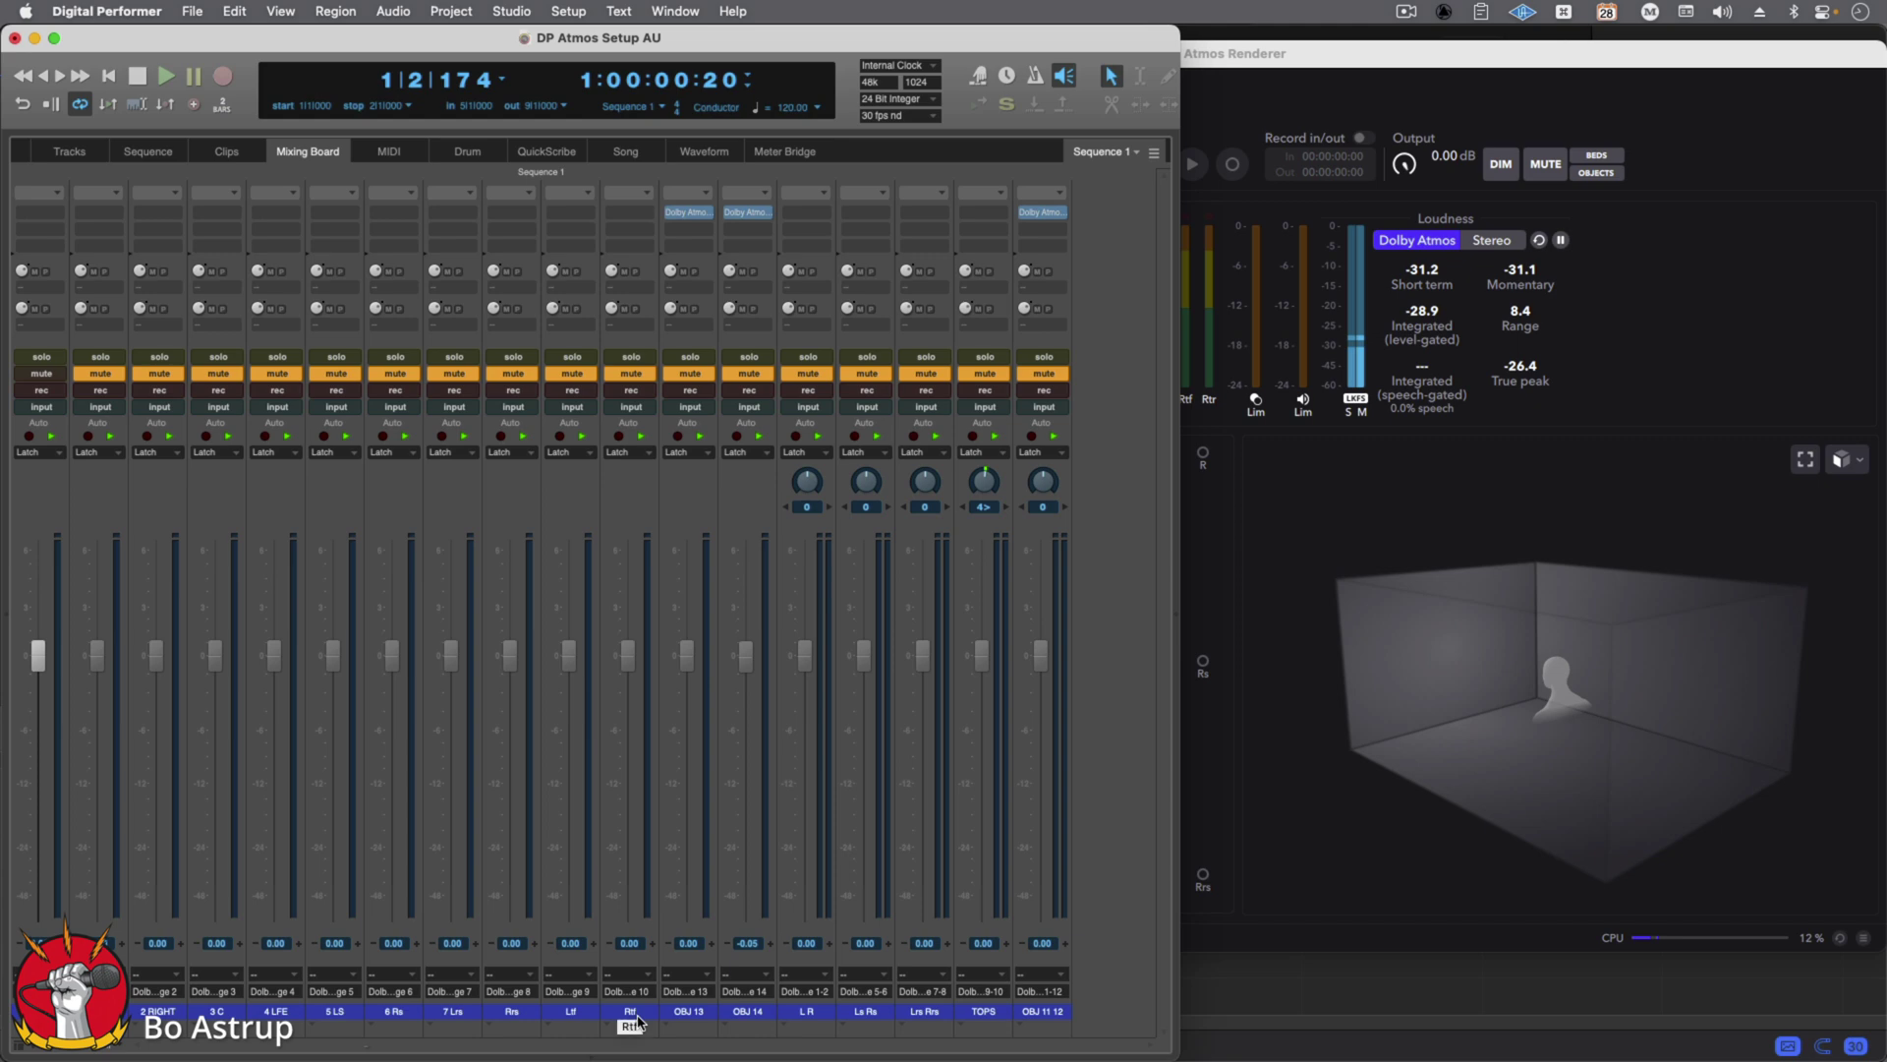
pyautogui.click(1263, 772)
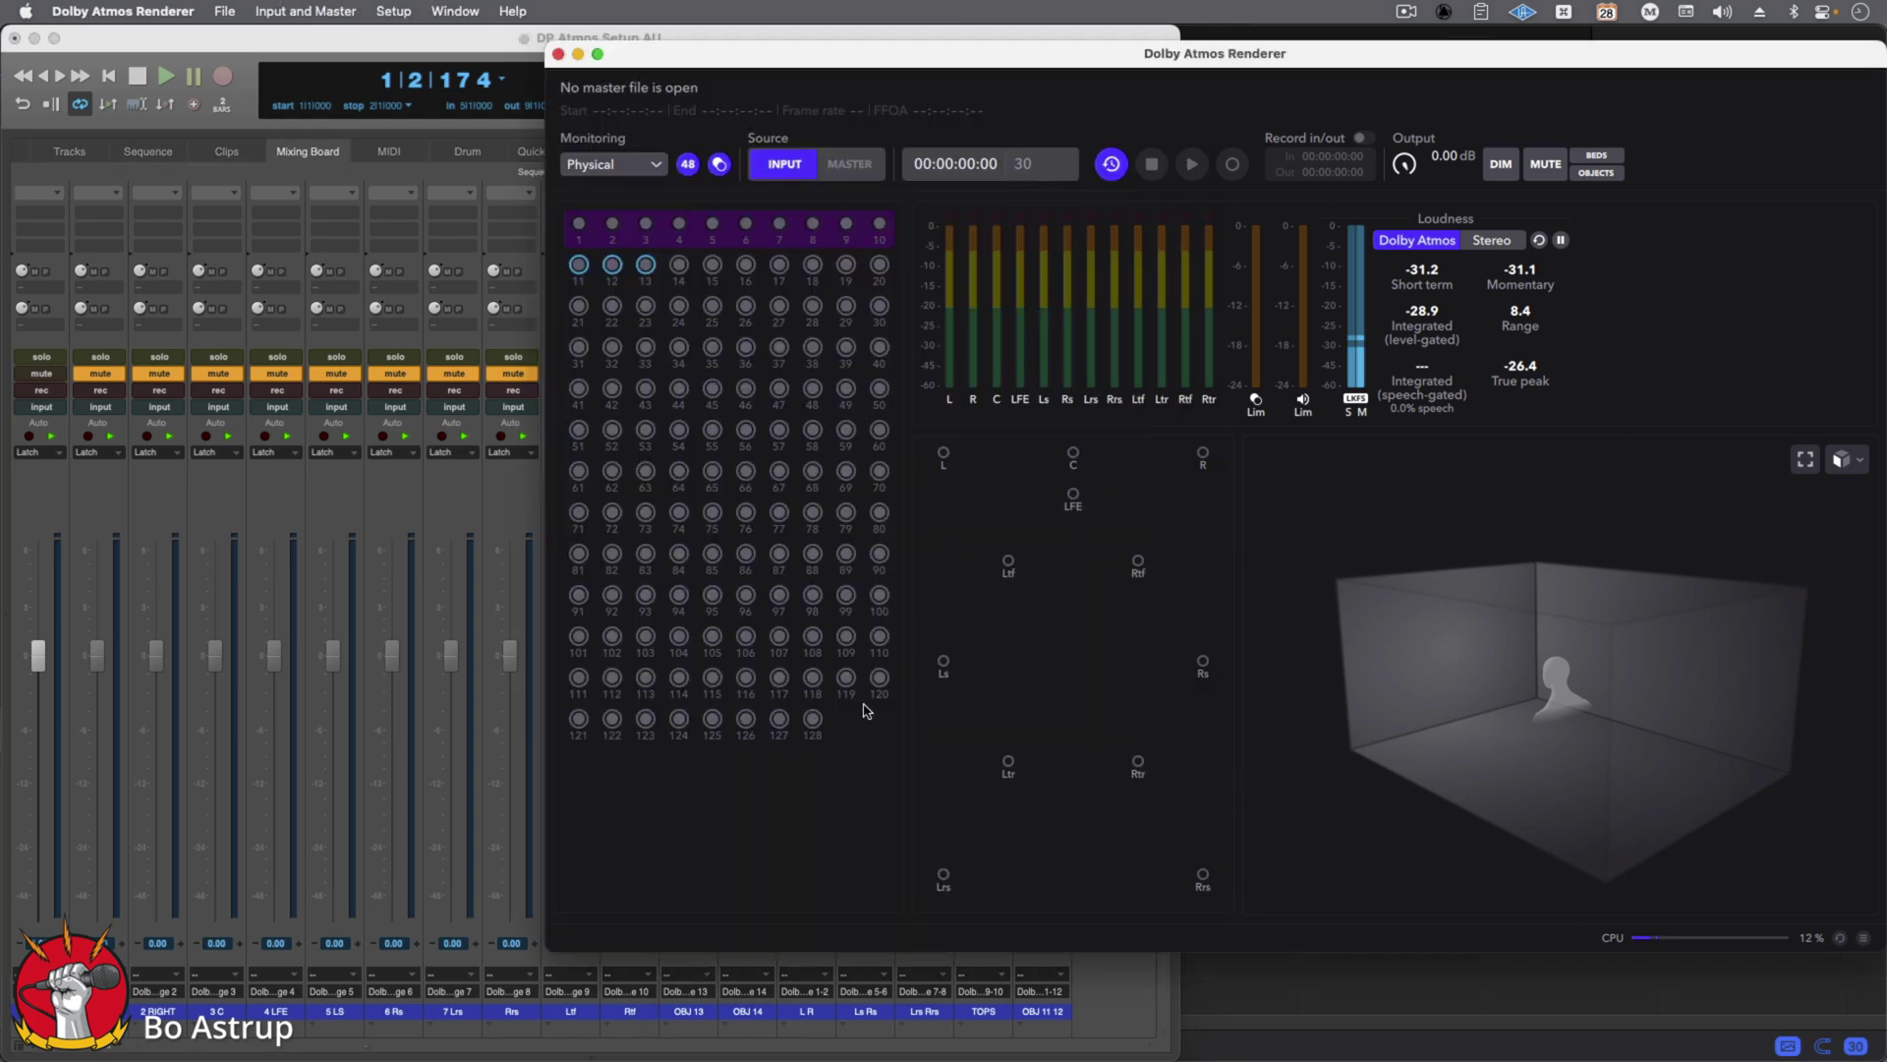
pyautogui.click(411, 509)
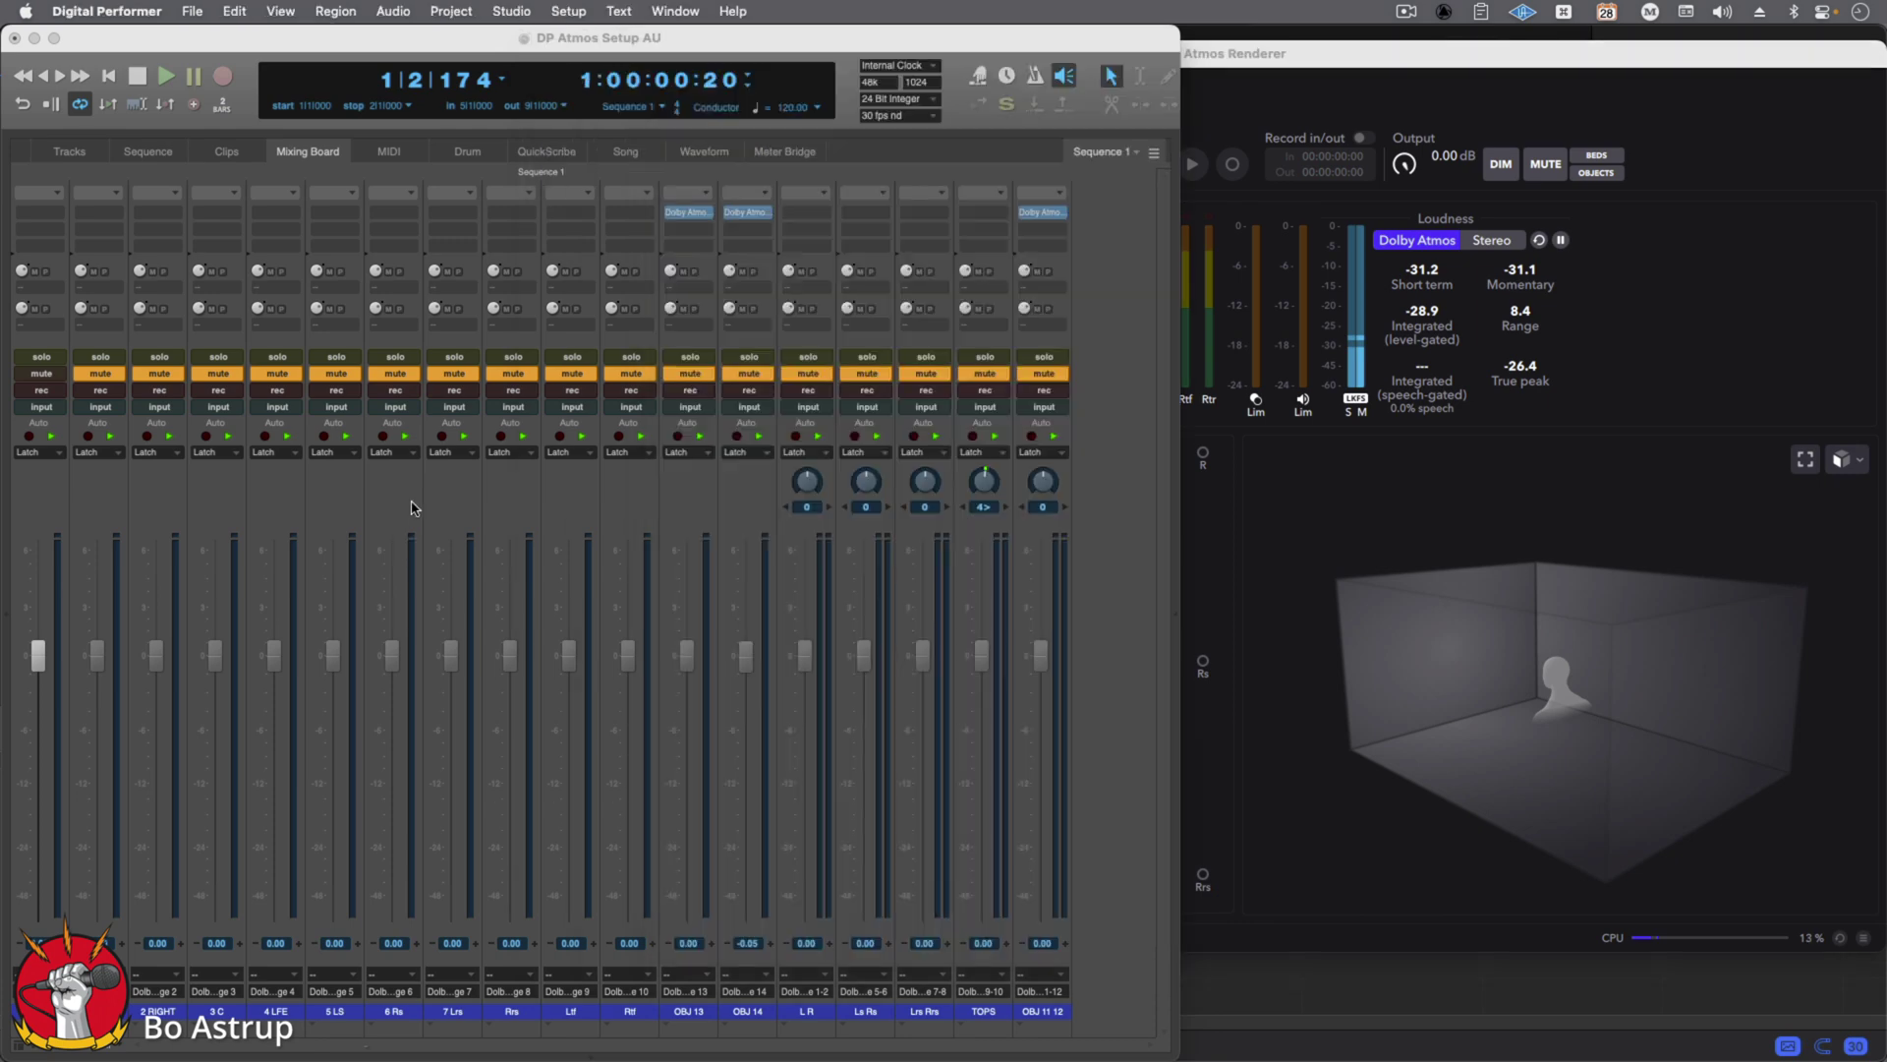
pyautogui.click(507, 7)
# - Review each output bundle's Dolby Audio Bridge channels, close Bundles, and shift the renderer right
pyautogui.click(539, 577)
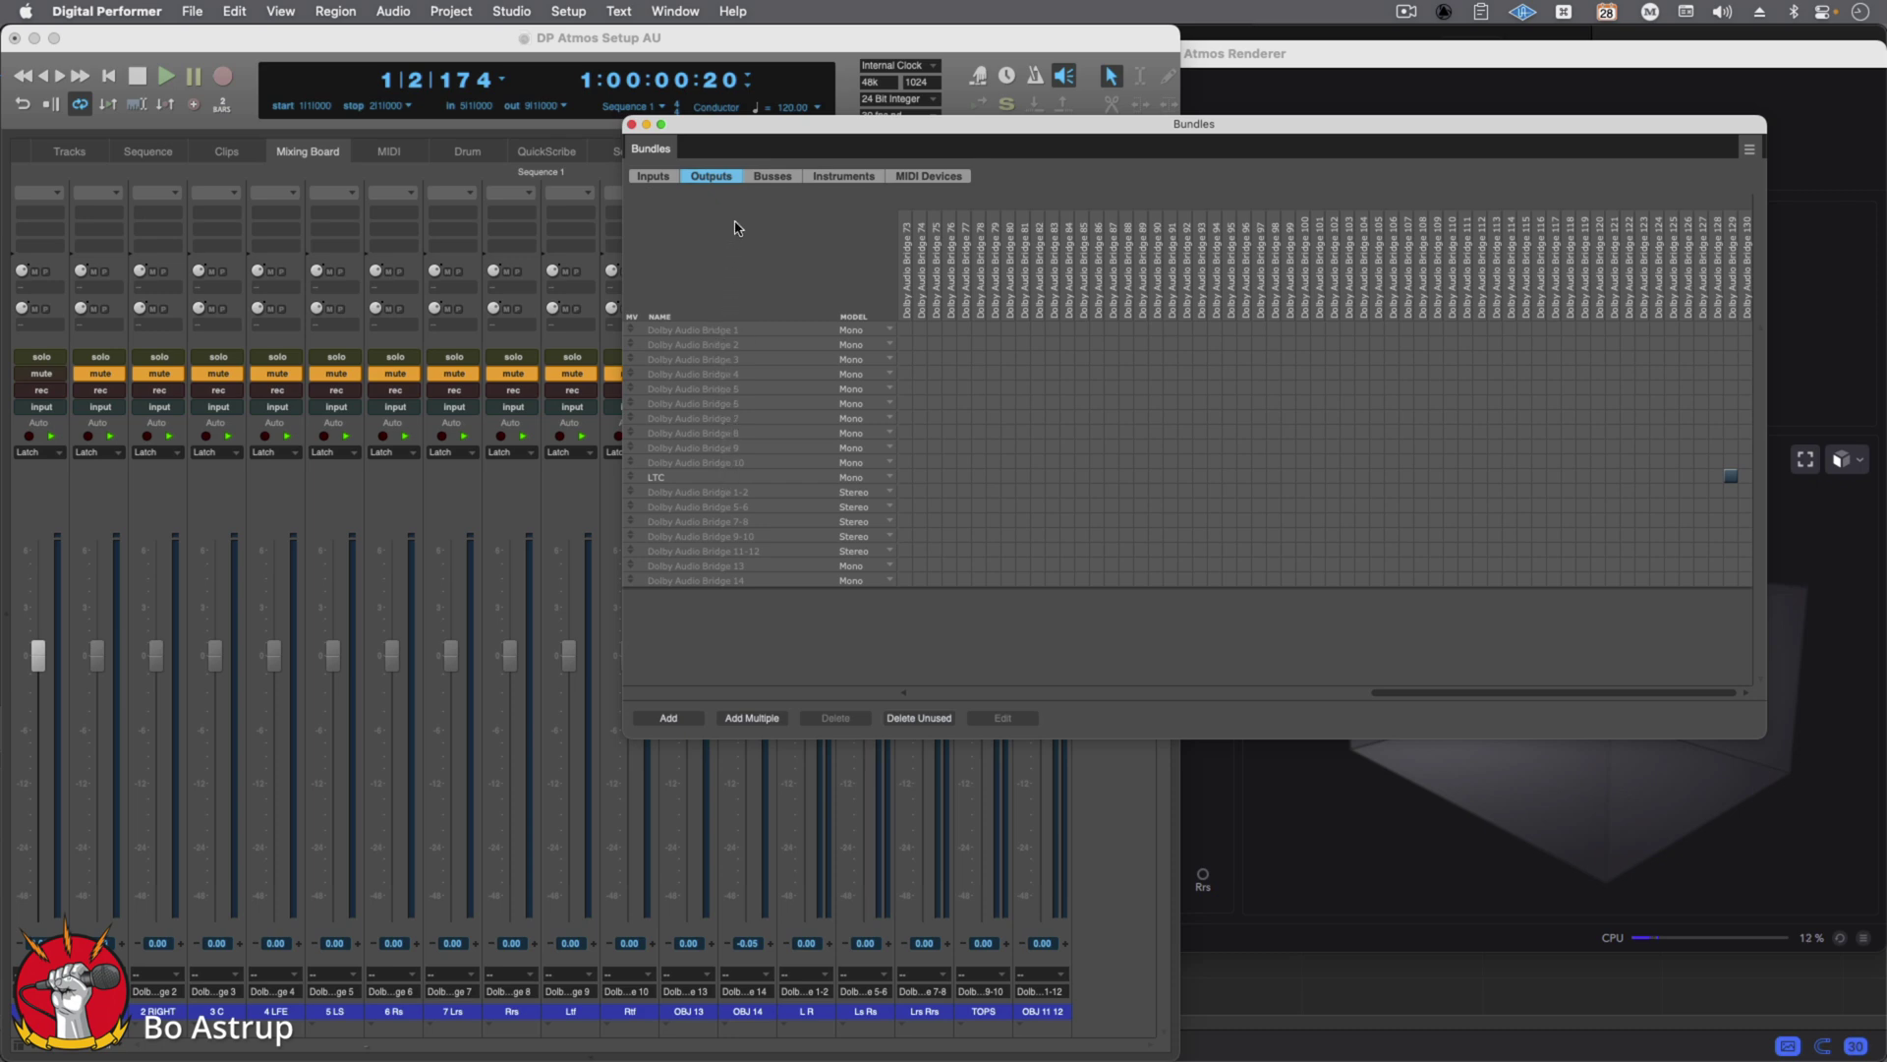
pyautogui.moveTo(1377, 692); pyautogui.dragTo(851, 698)
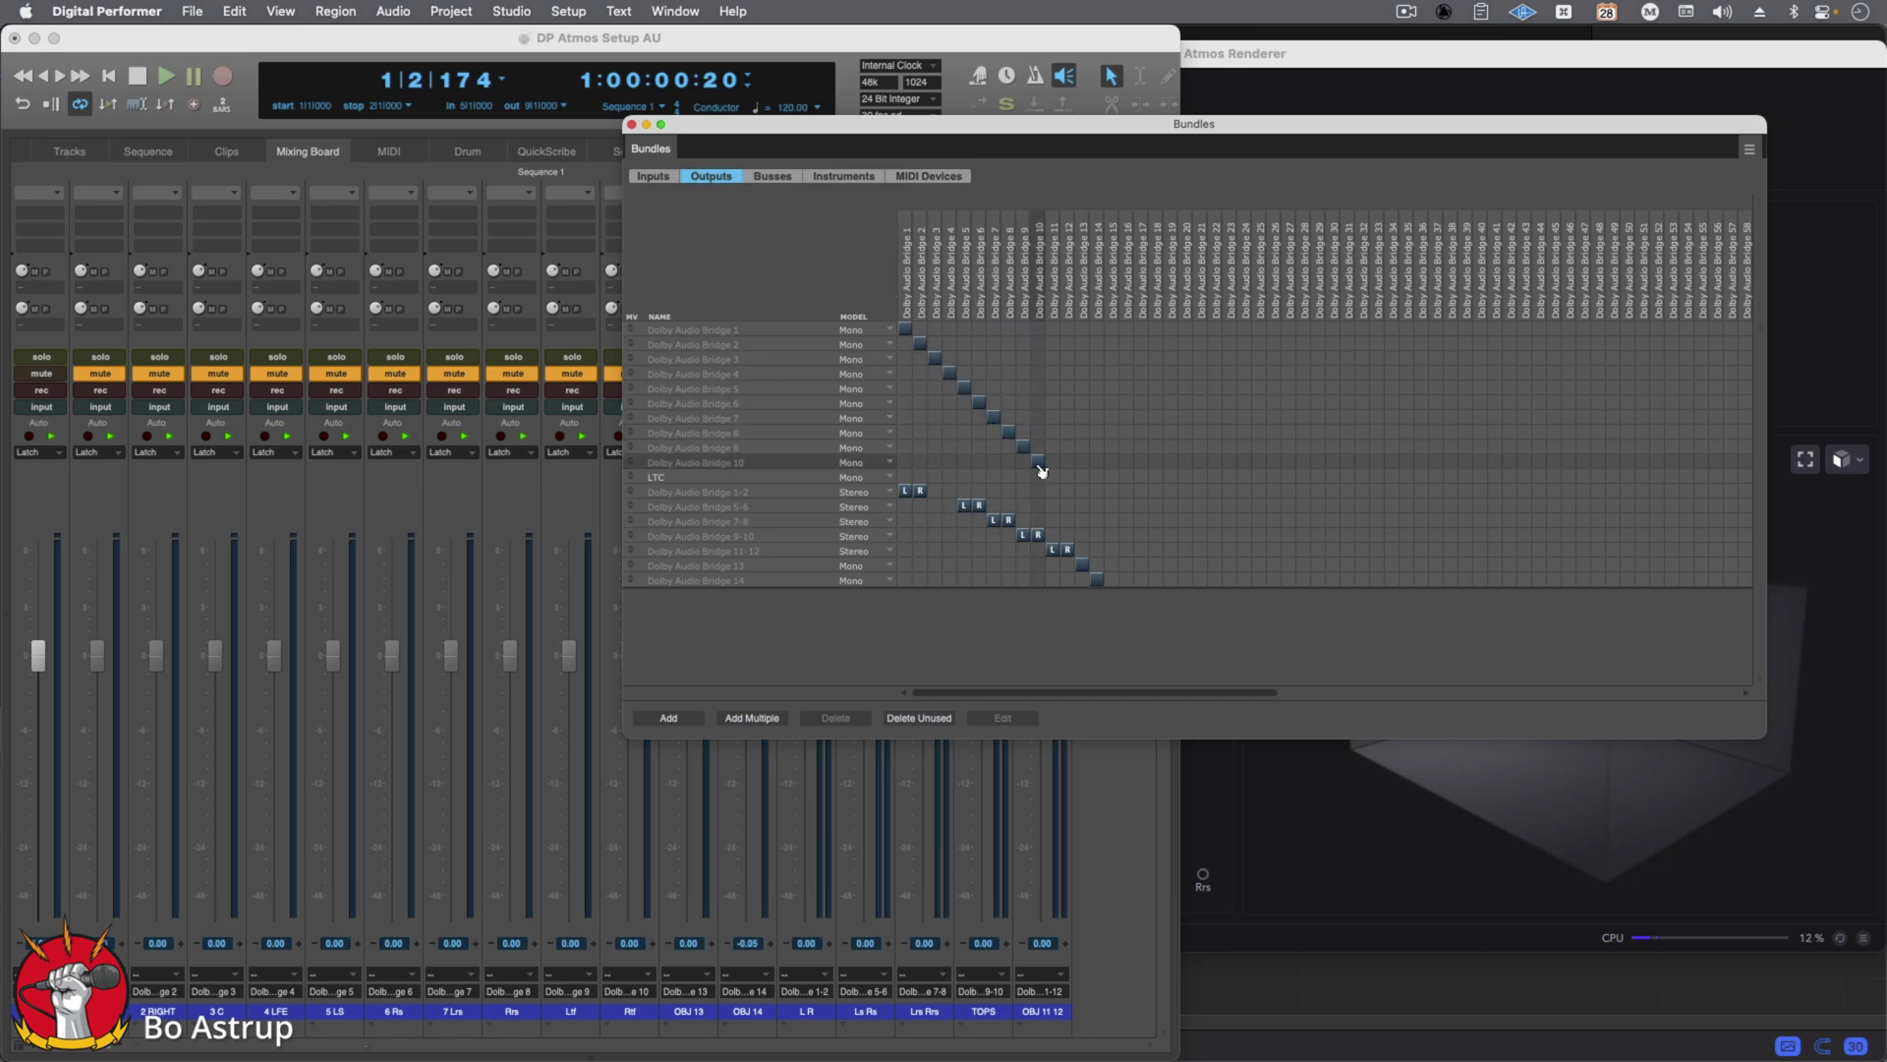
pyautogui.click(631, 125)
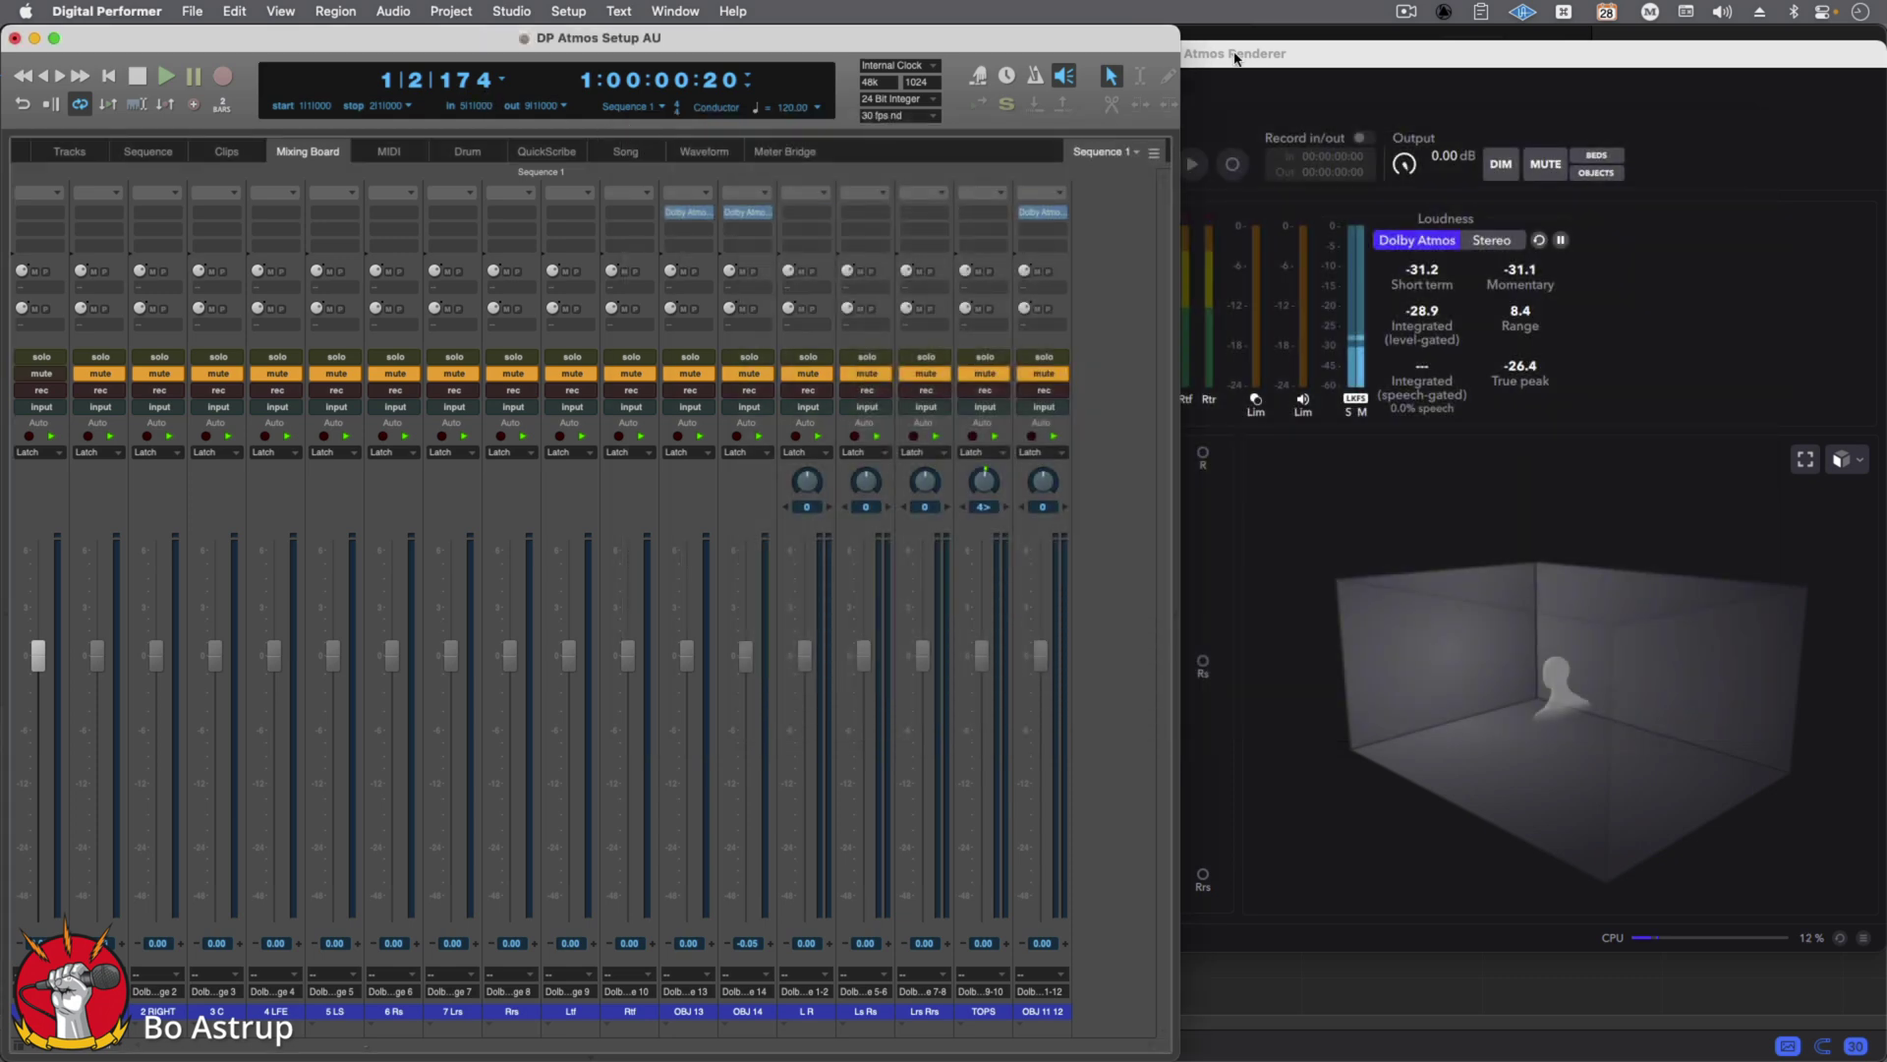
pyautogui.moveTo(1253, 54); pyautogui.dragTo(1339, 52)
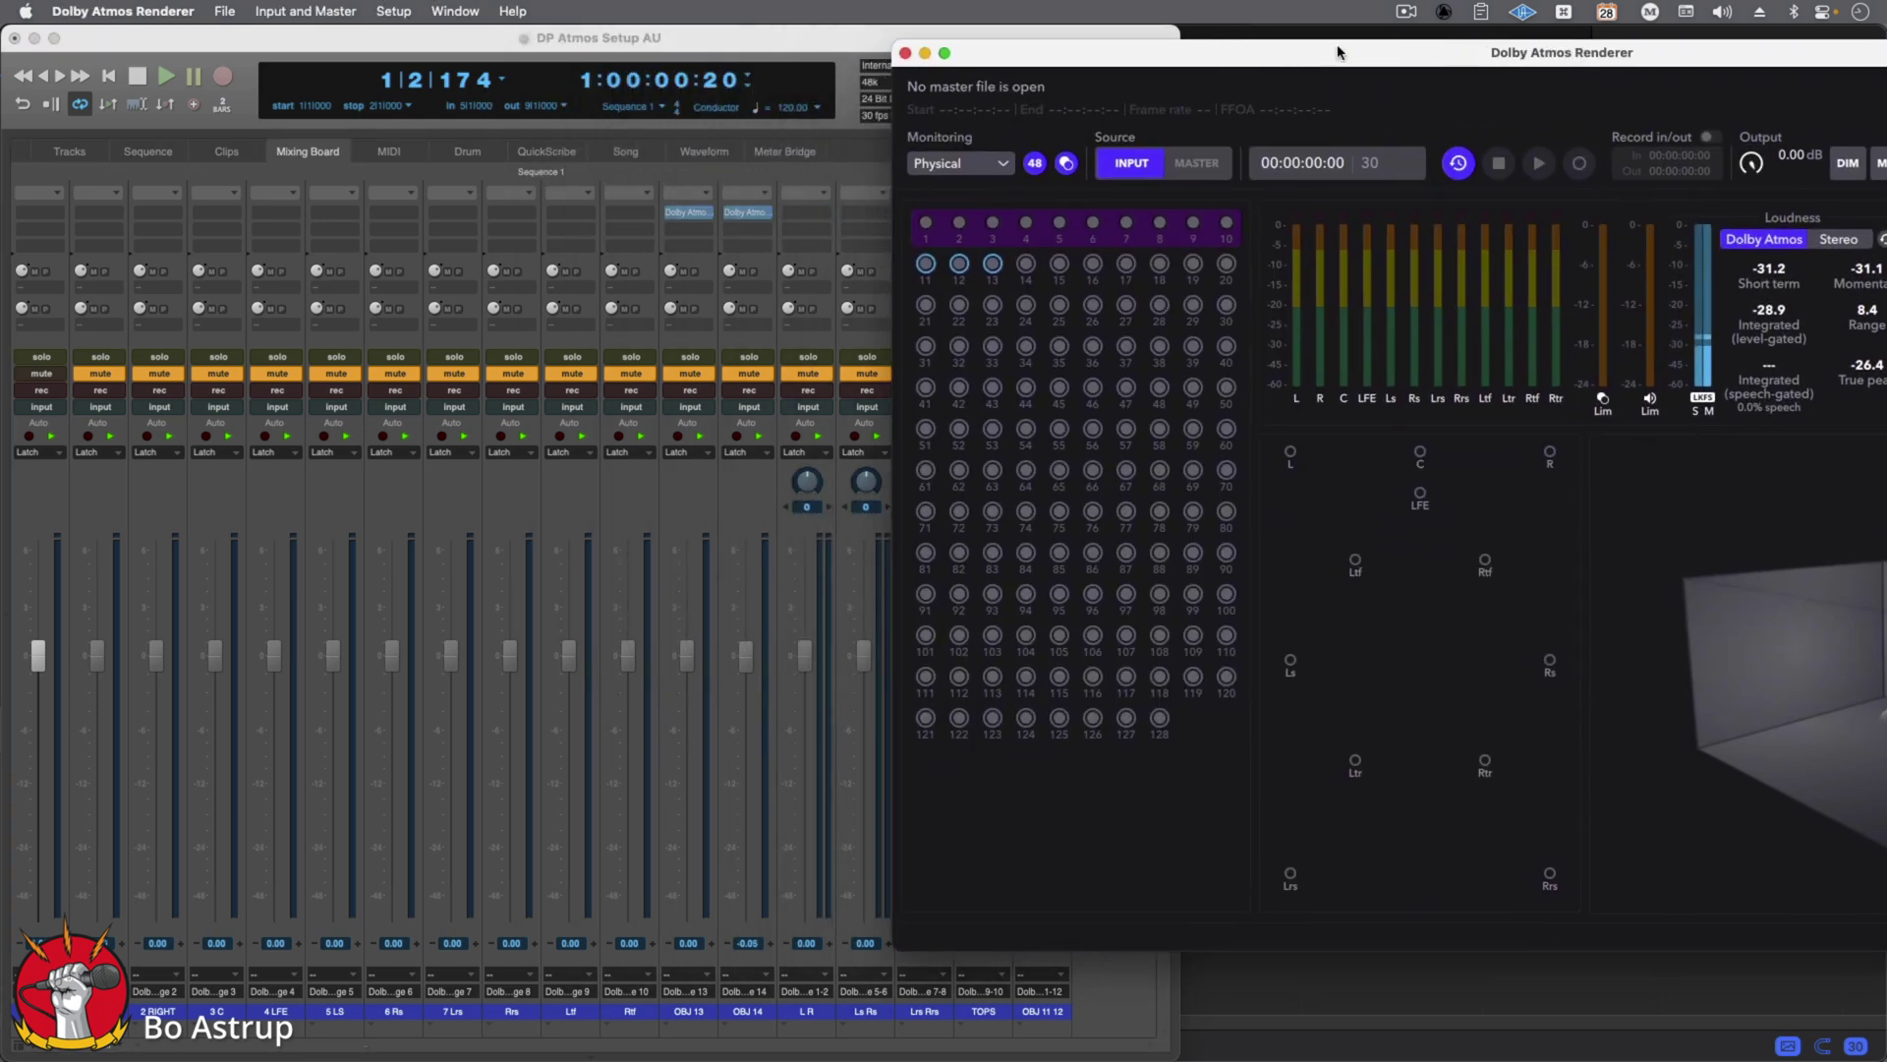
pyautogui.click(837, 44)
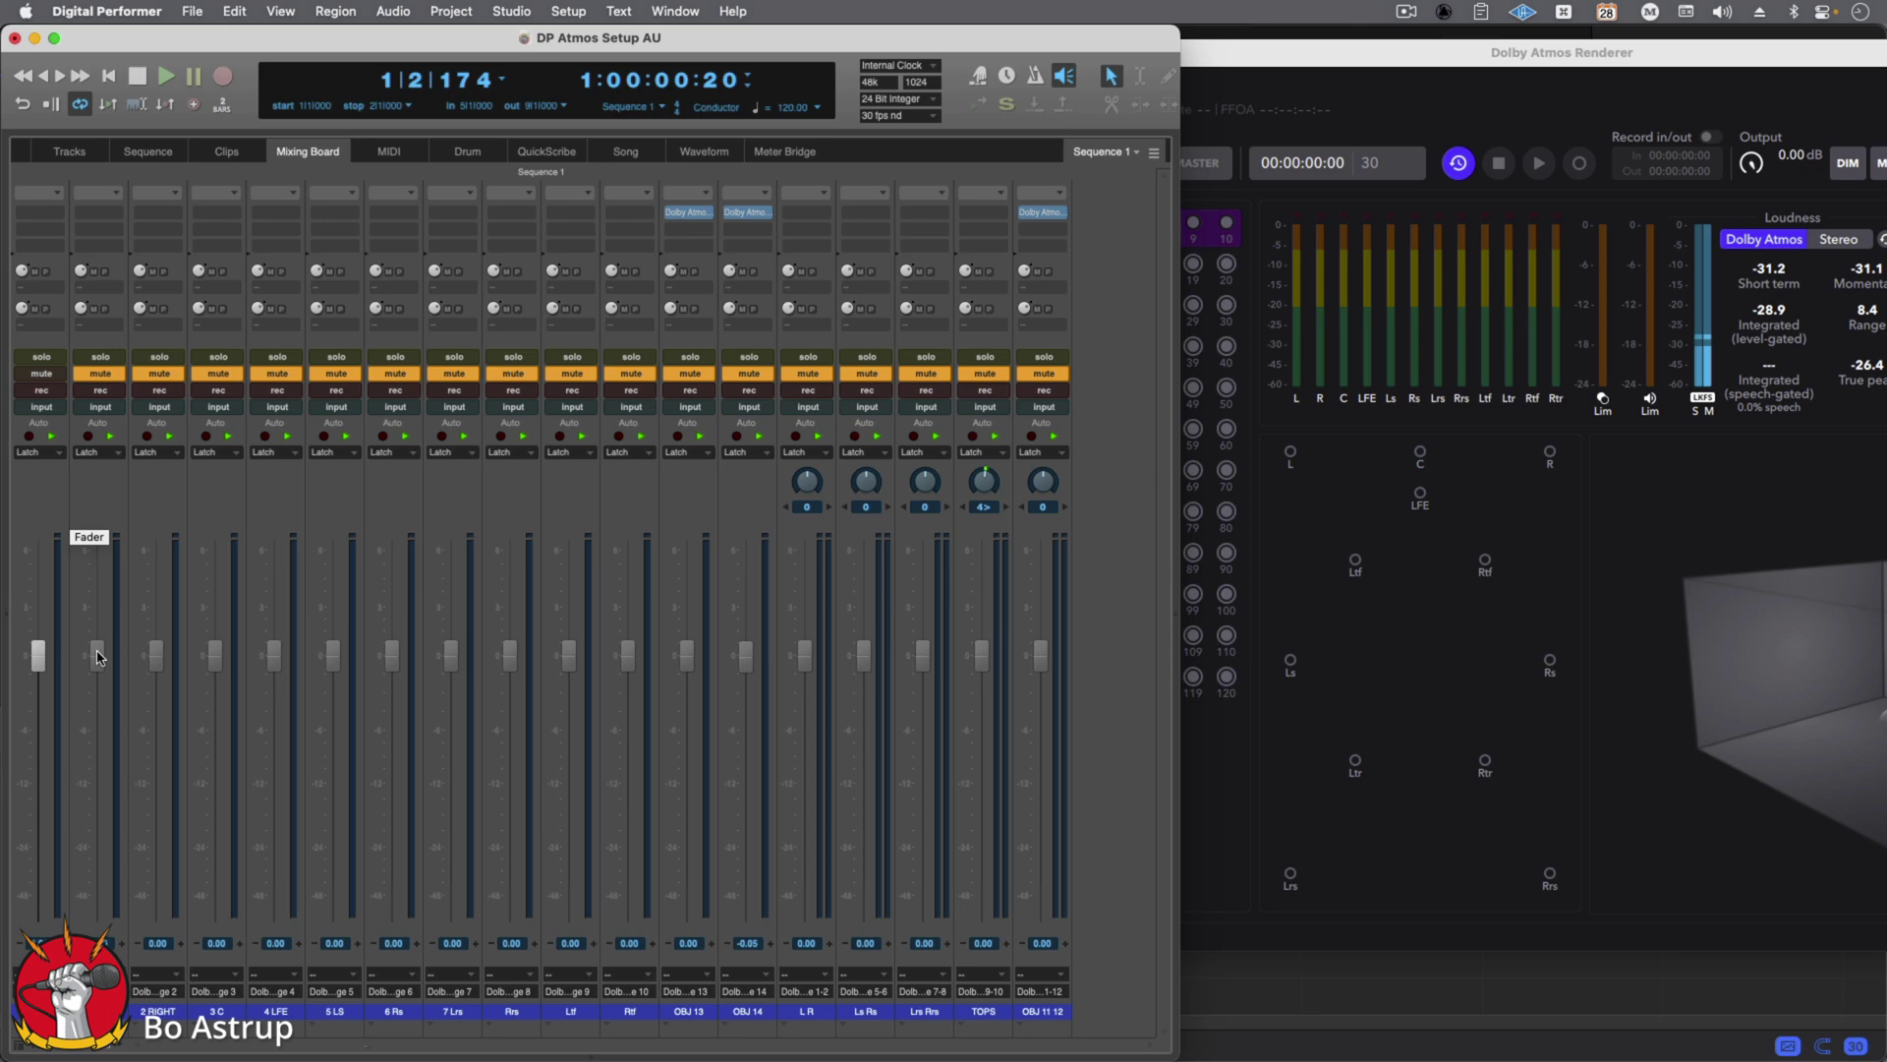
# - Pull track 2's fader so every grouped fader reads -24.0, then unmute the L bed channel
pyautogui.moveTo(99, 657); pyautogui.dragTo(38, 663)
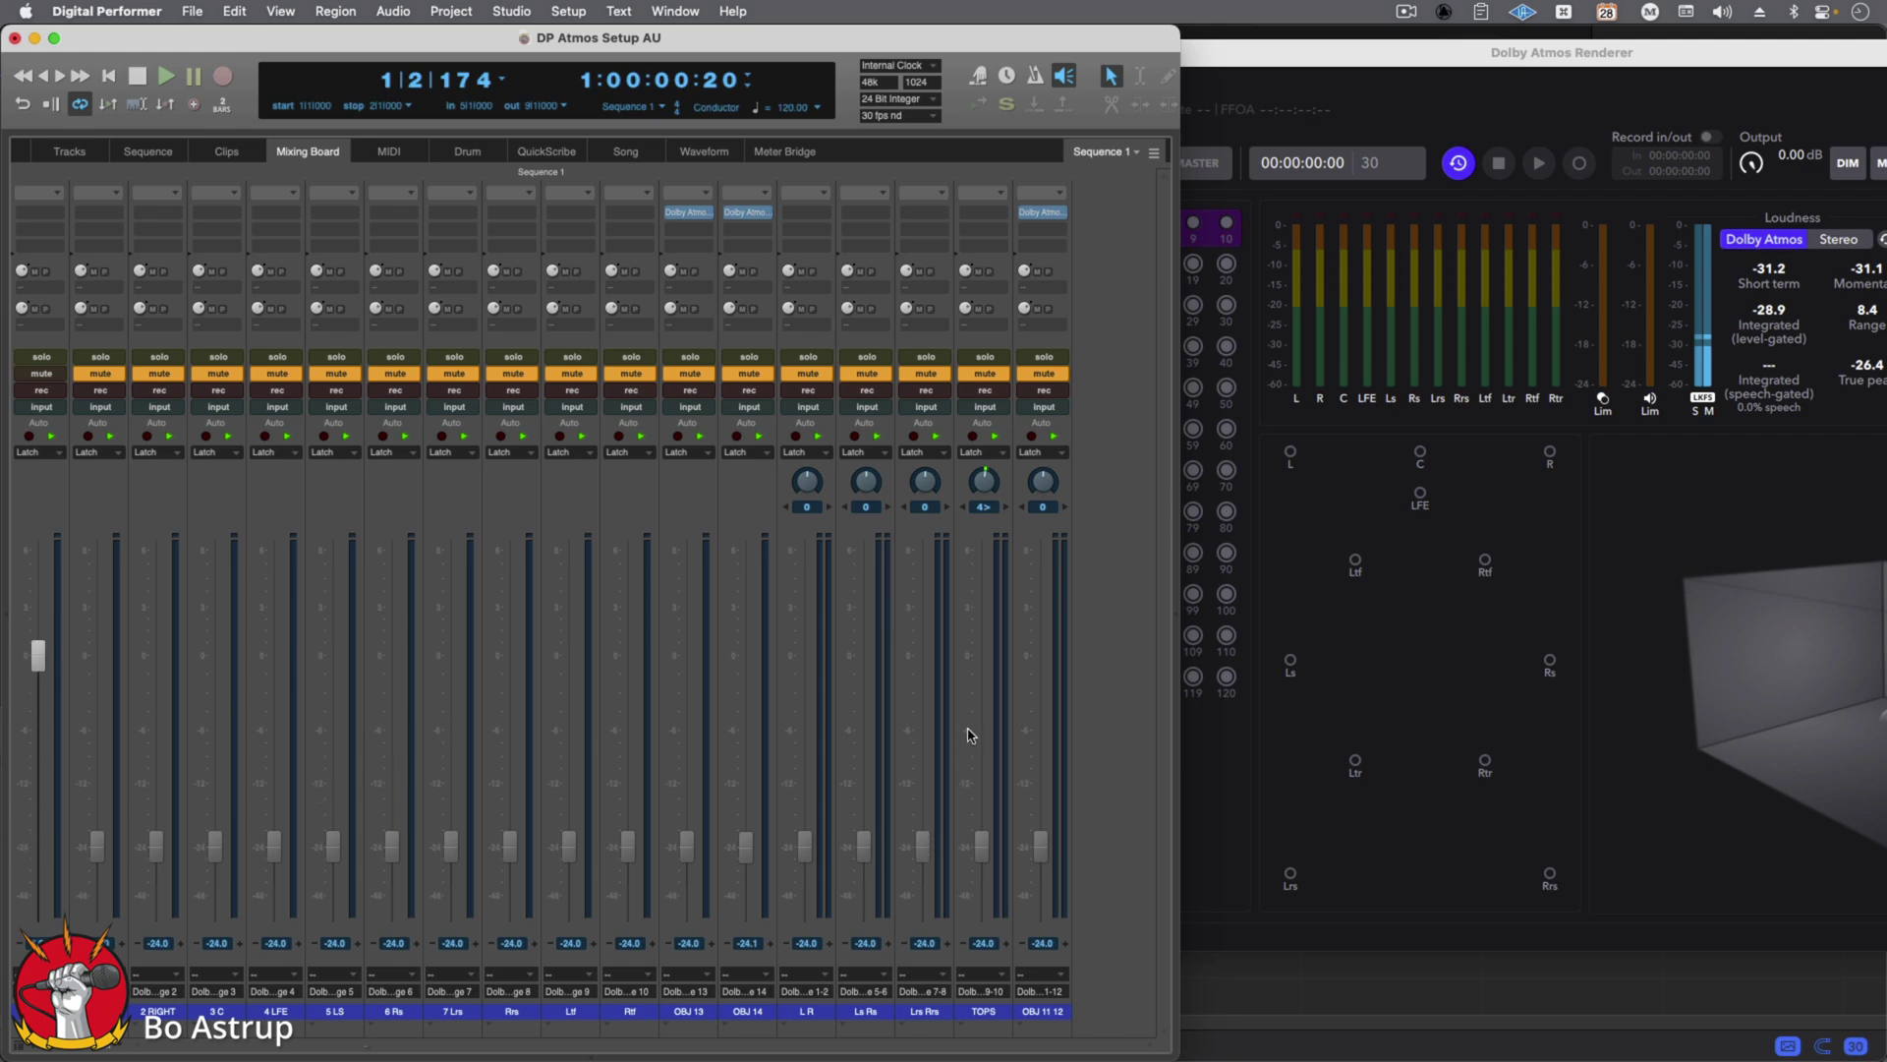
pyautogui.click(93, 376)
# - Play the sequence from the start with the Dolby Atmos Renderer's speaker display in view
pyautogui.click(113, 76)
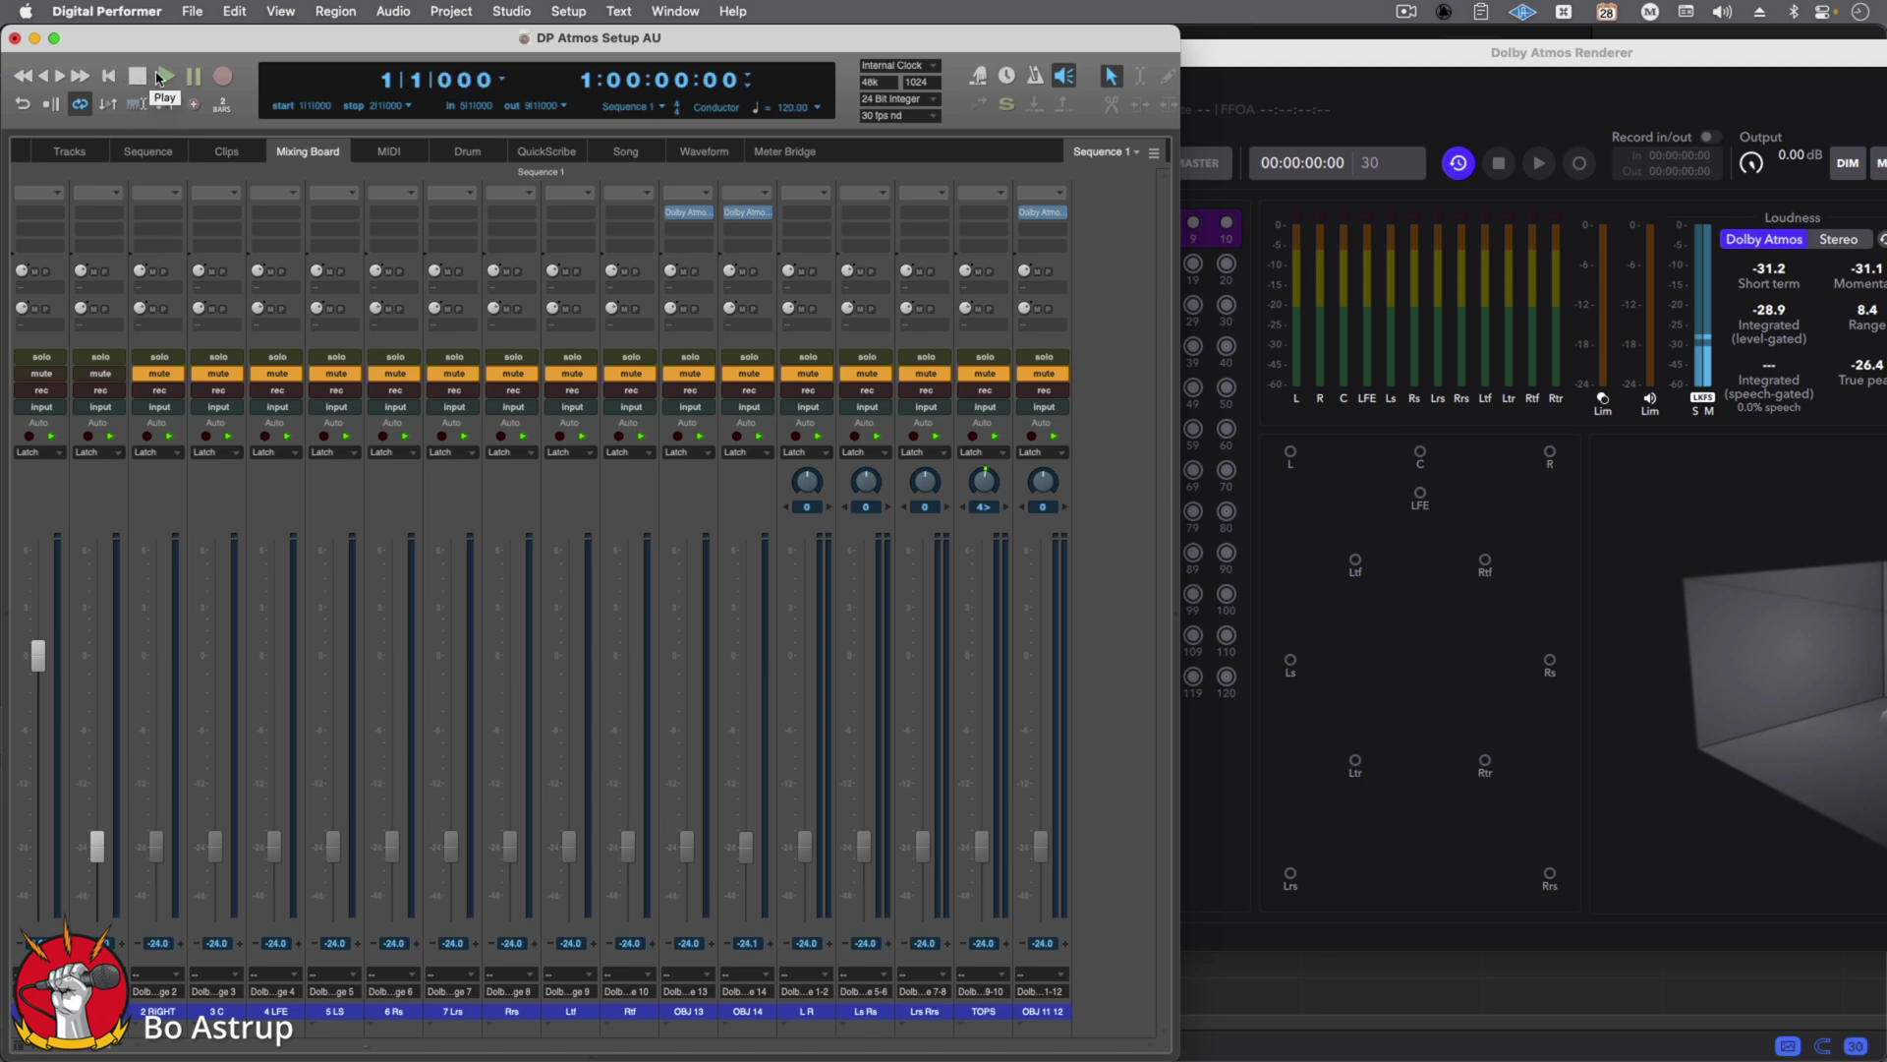
pyautogui.click(163, 77)
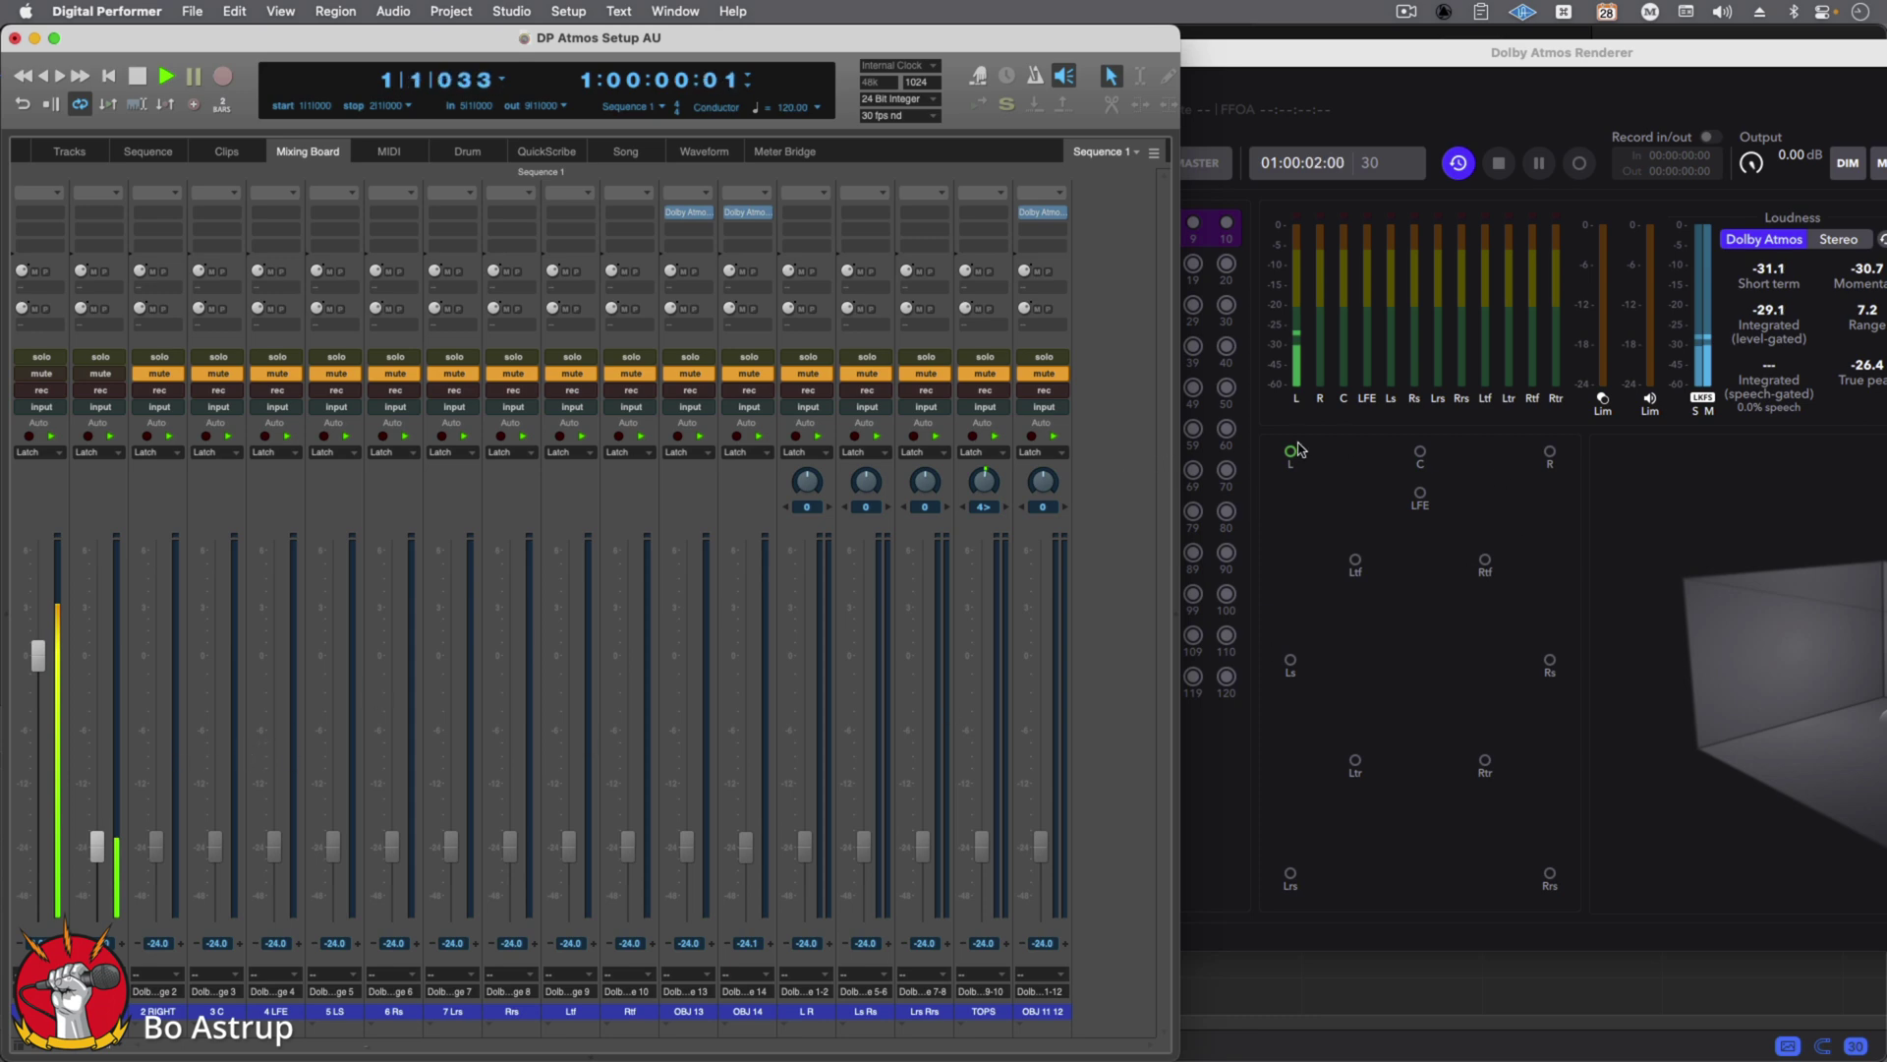
pyautogui.click(1251, 52)
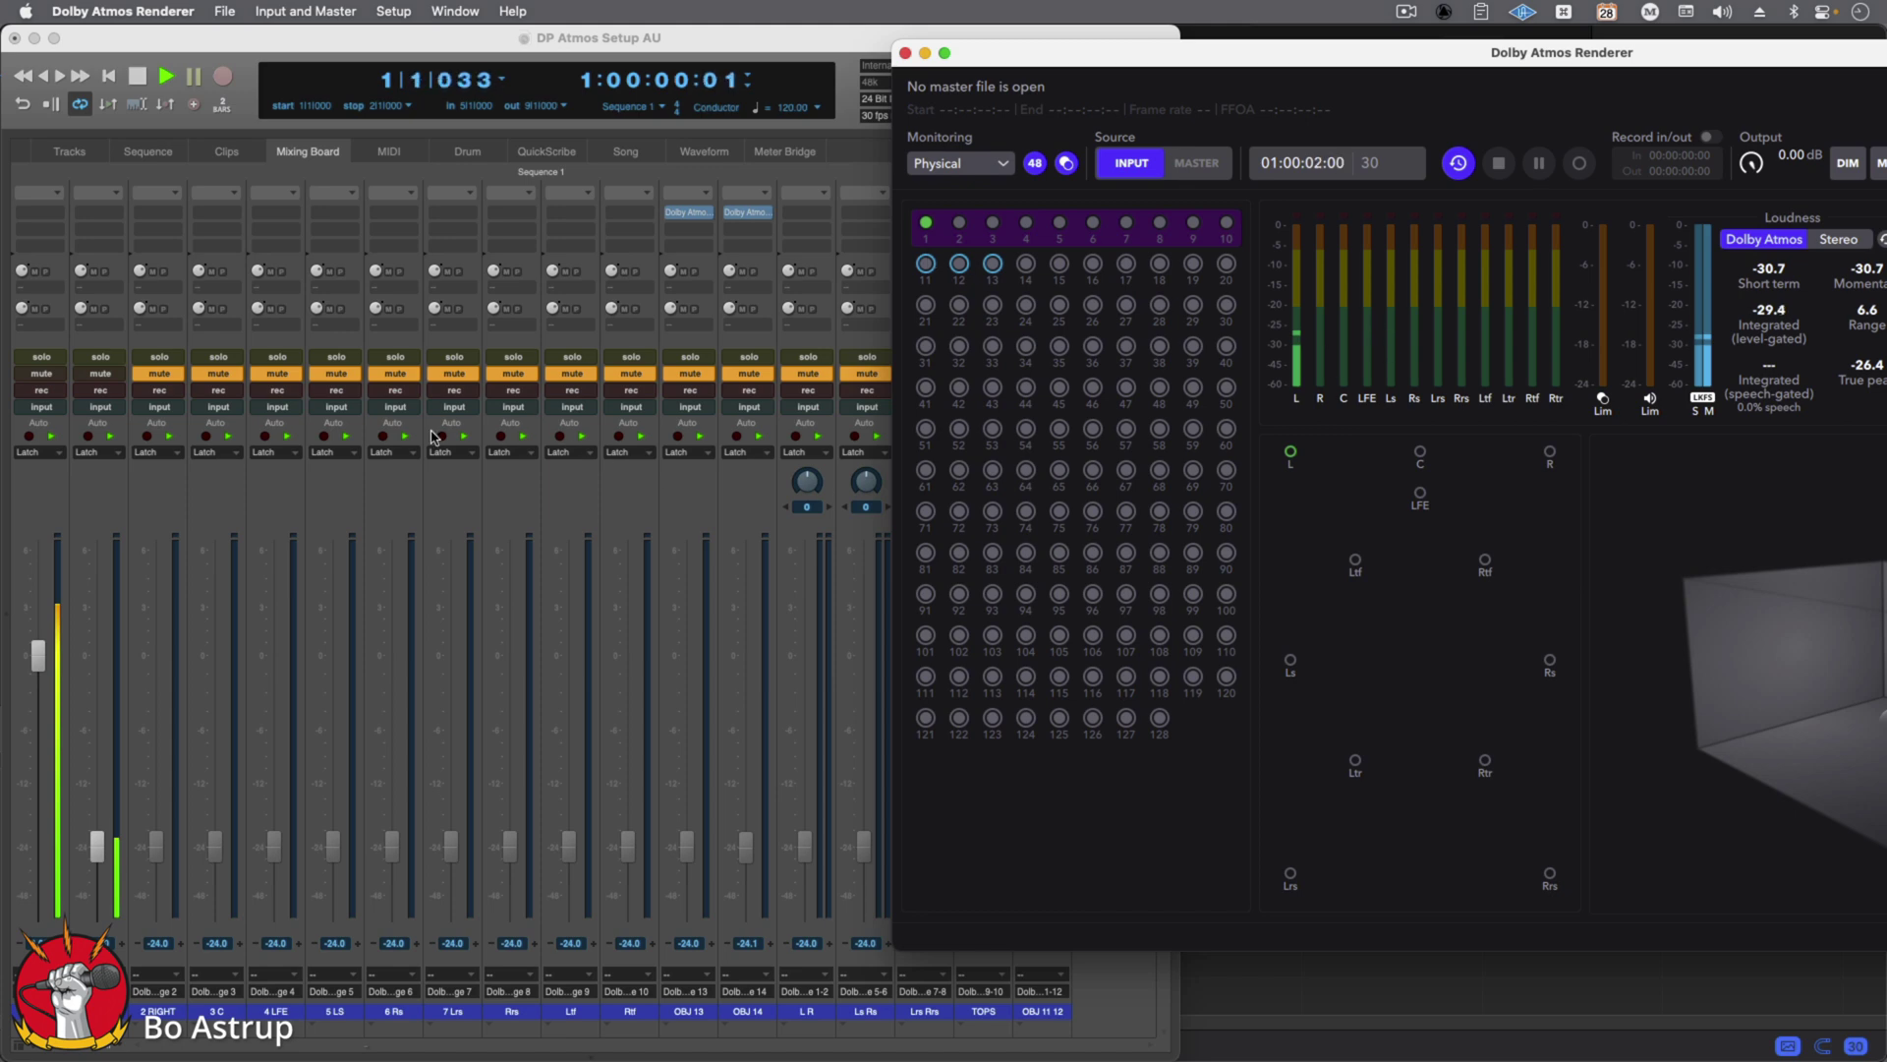
# - Mute L and briefly unmute R, leaving its Dolby Audio Bridge output unchanged
pyautogui.click(120, 375)
pyautogui.click(149, 375)
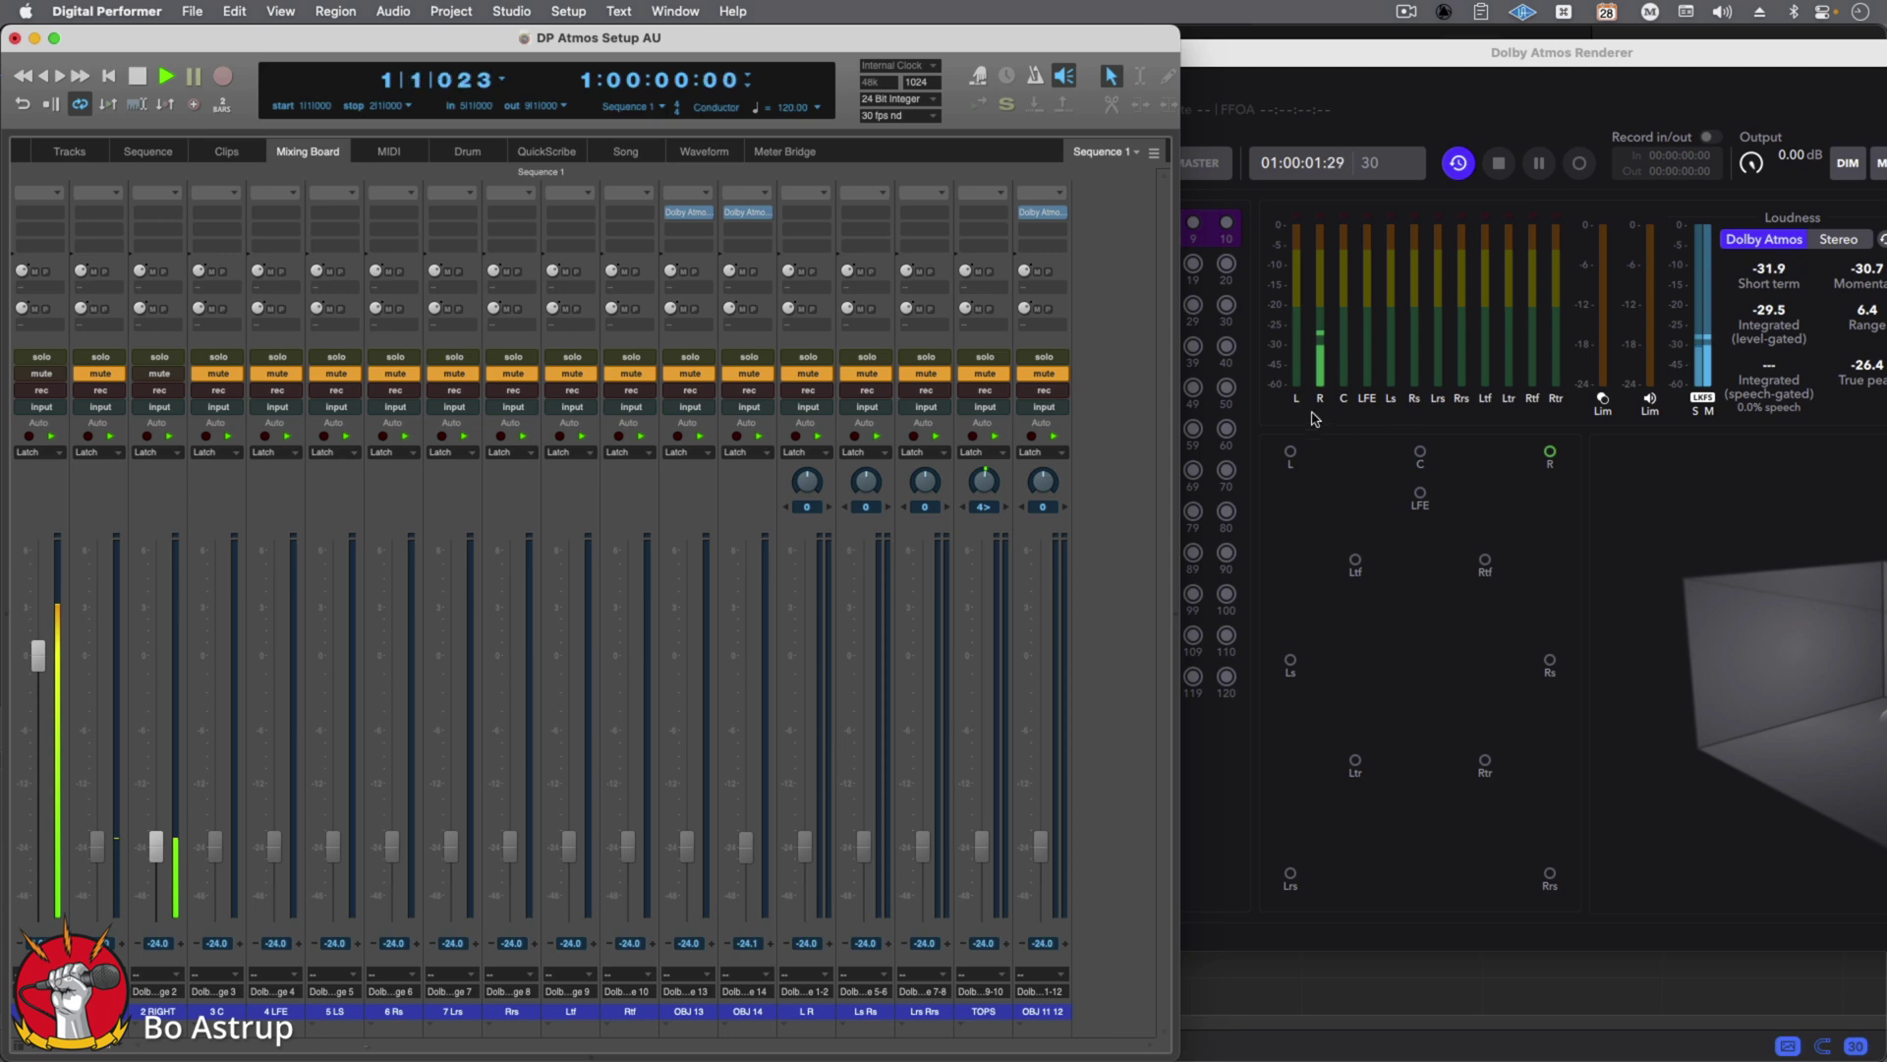
pyautogui.click(162, 380)
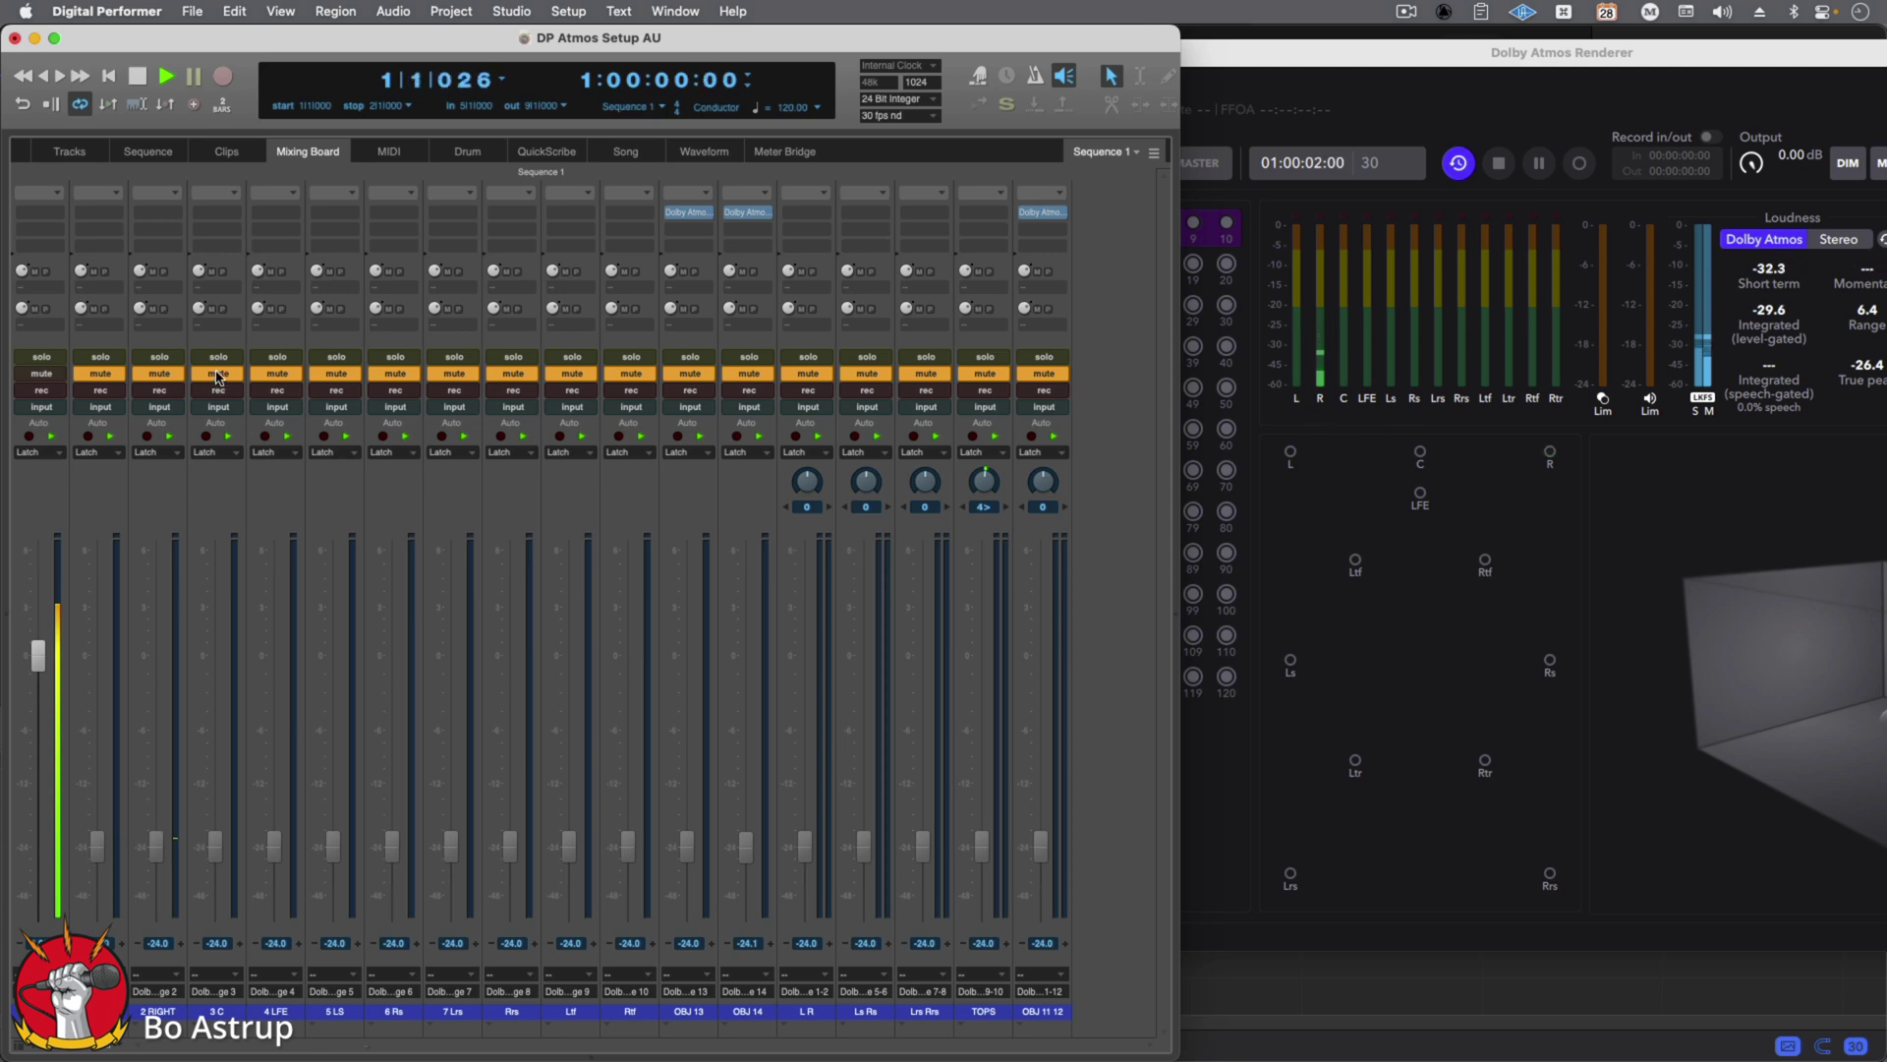
pyautogui.click(223, 993)
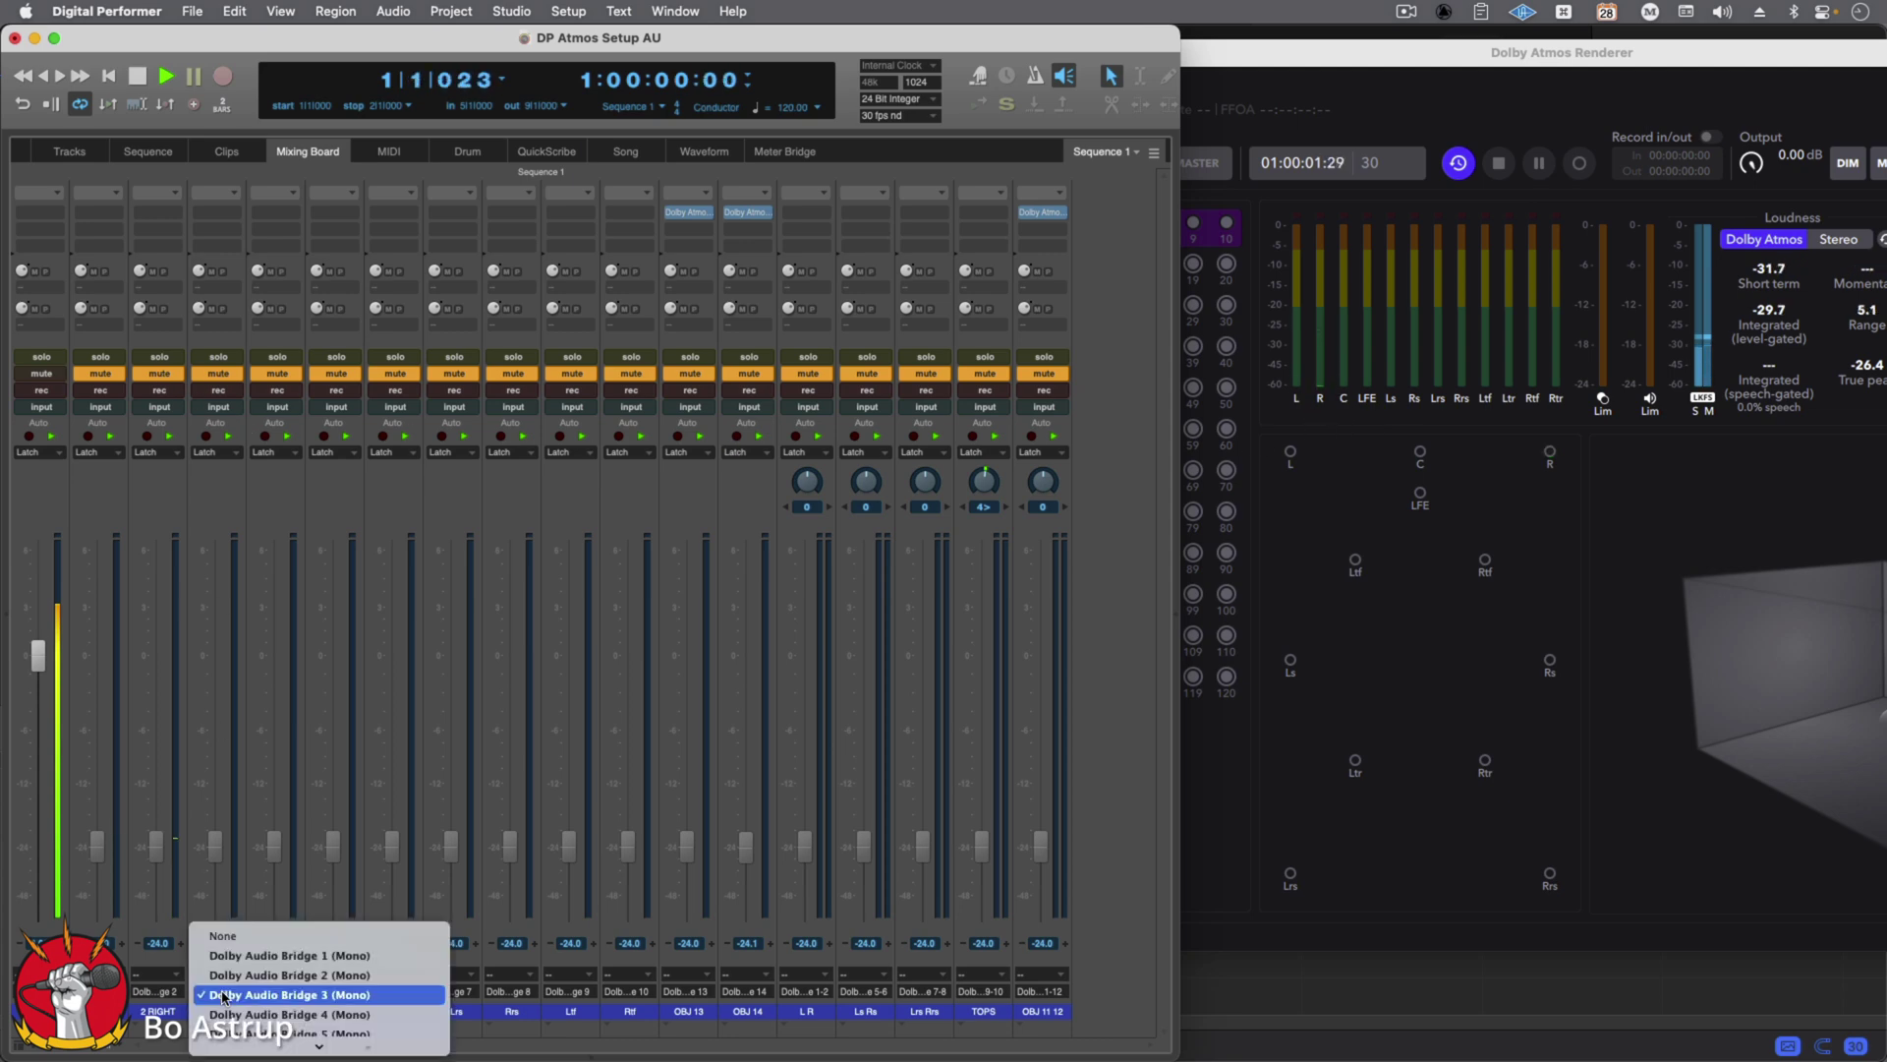
pyautogui.click(138, 966)
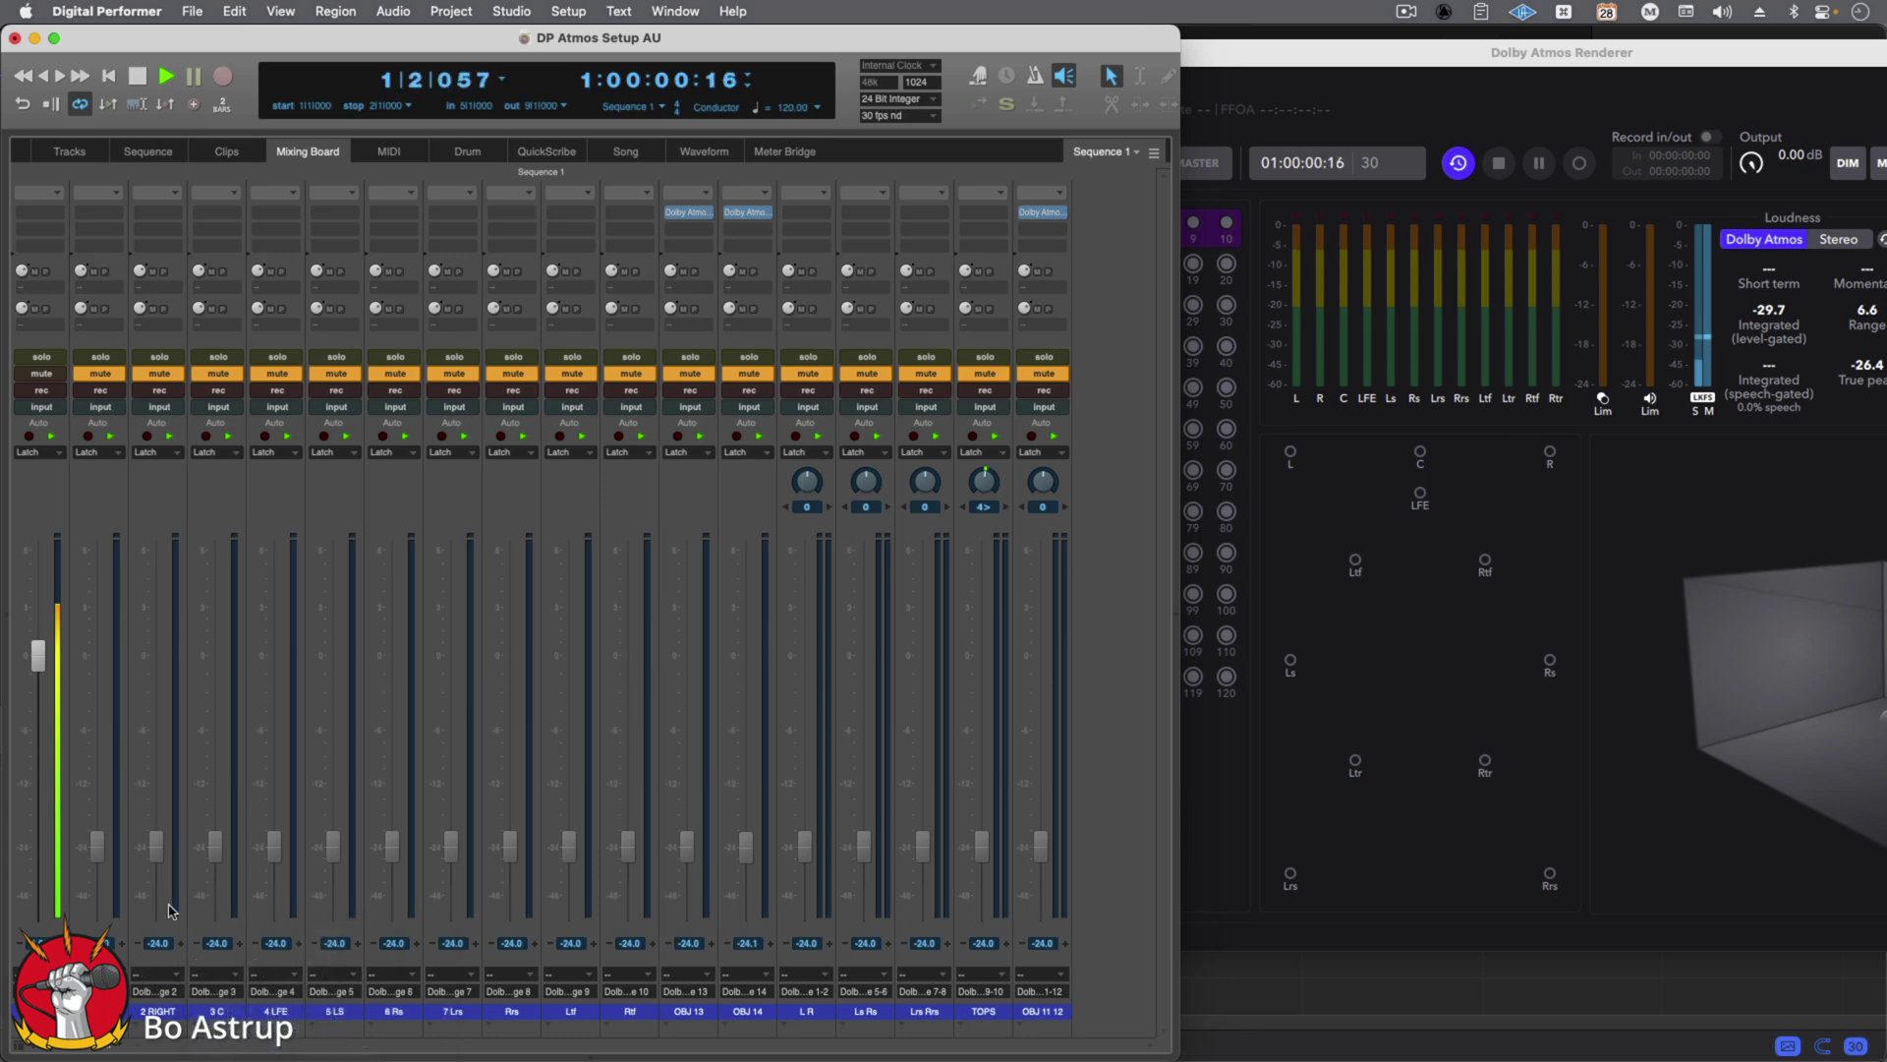
# - Briefly unmute and re-mute the C, LFE, Ls and Rs channels in turn
pyautogui.click(217, 375)
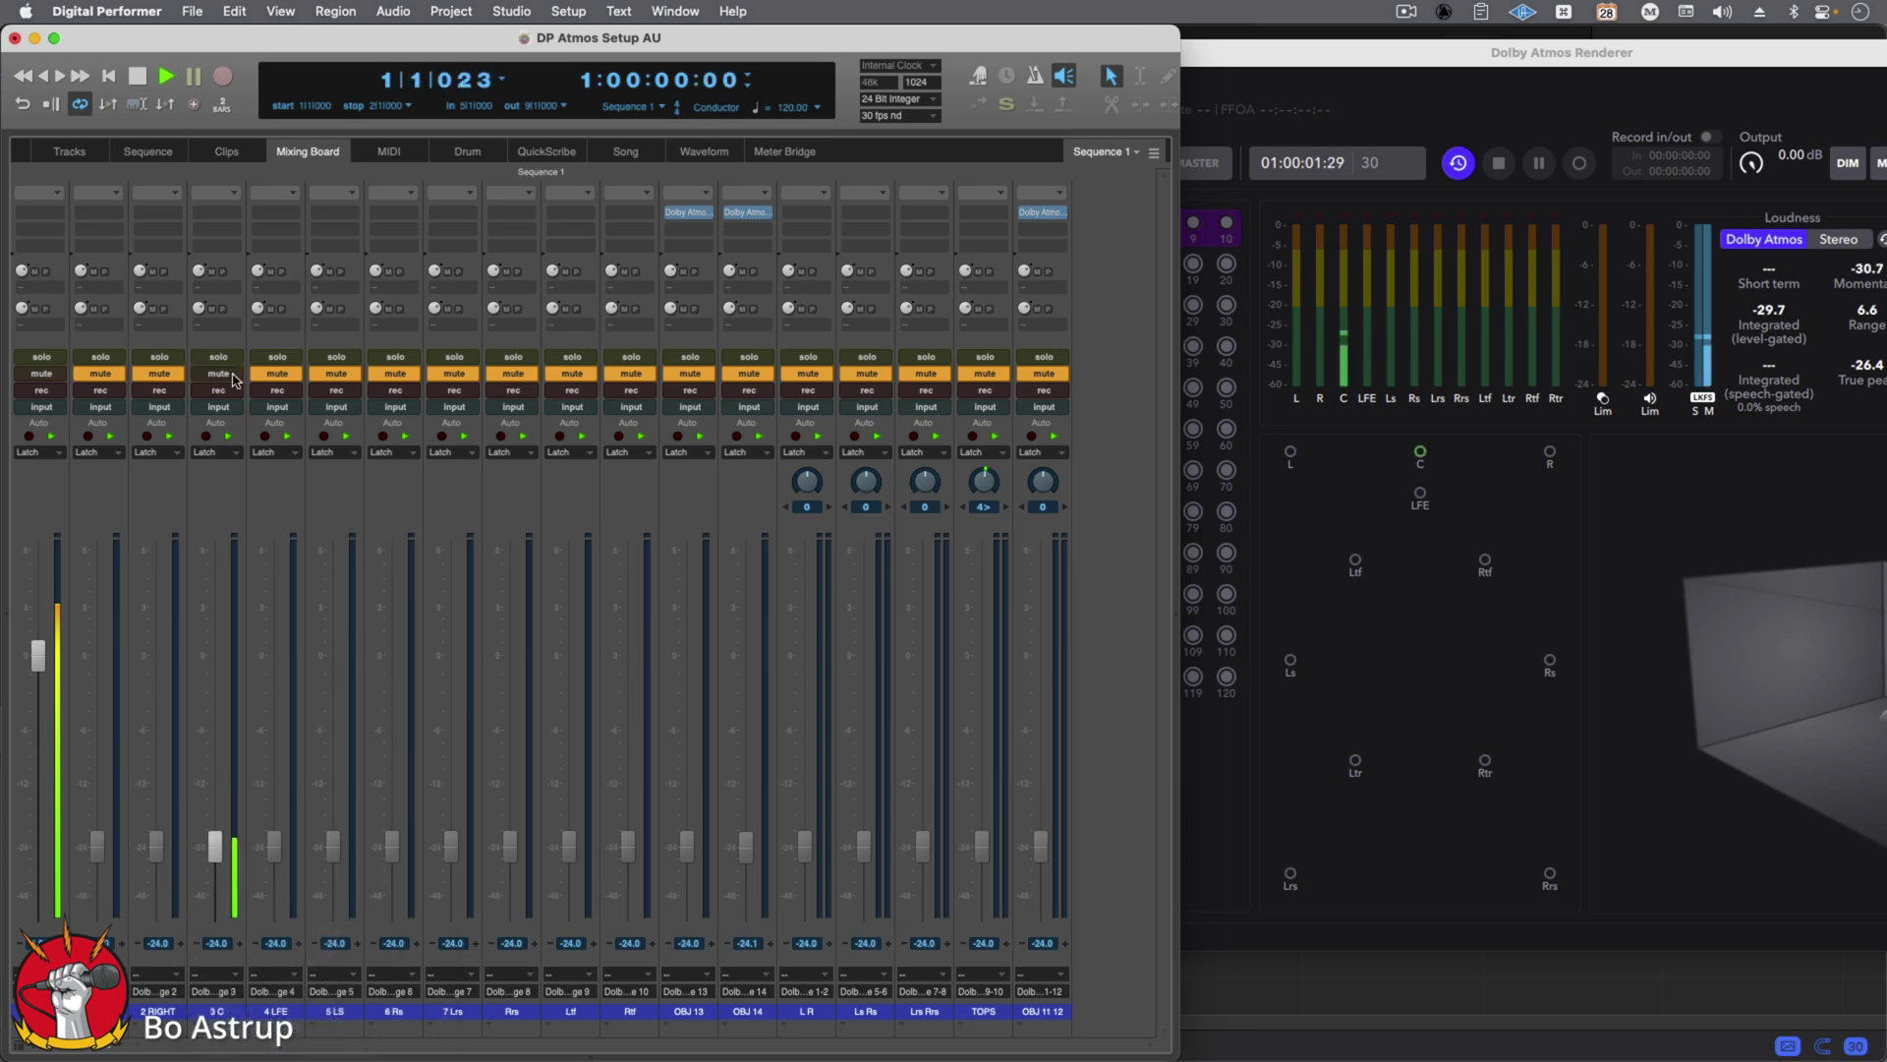
pyautogui.click(232, 376)
pyautogui.click(277, 375)
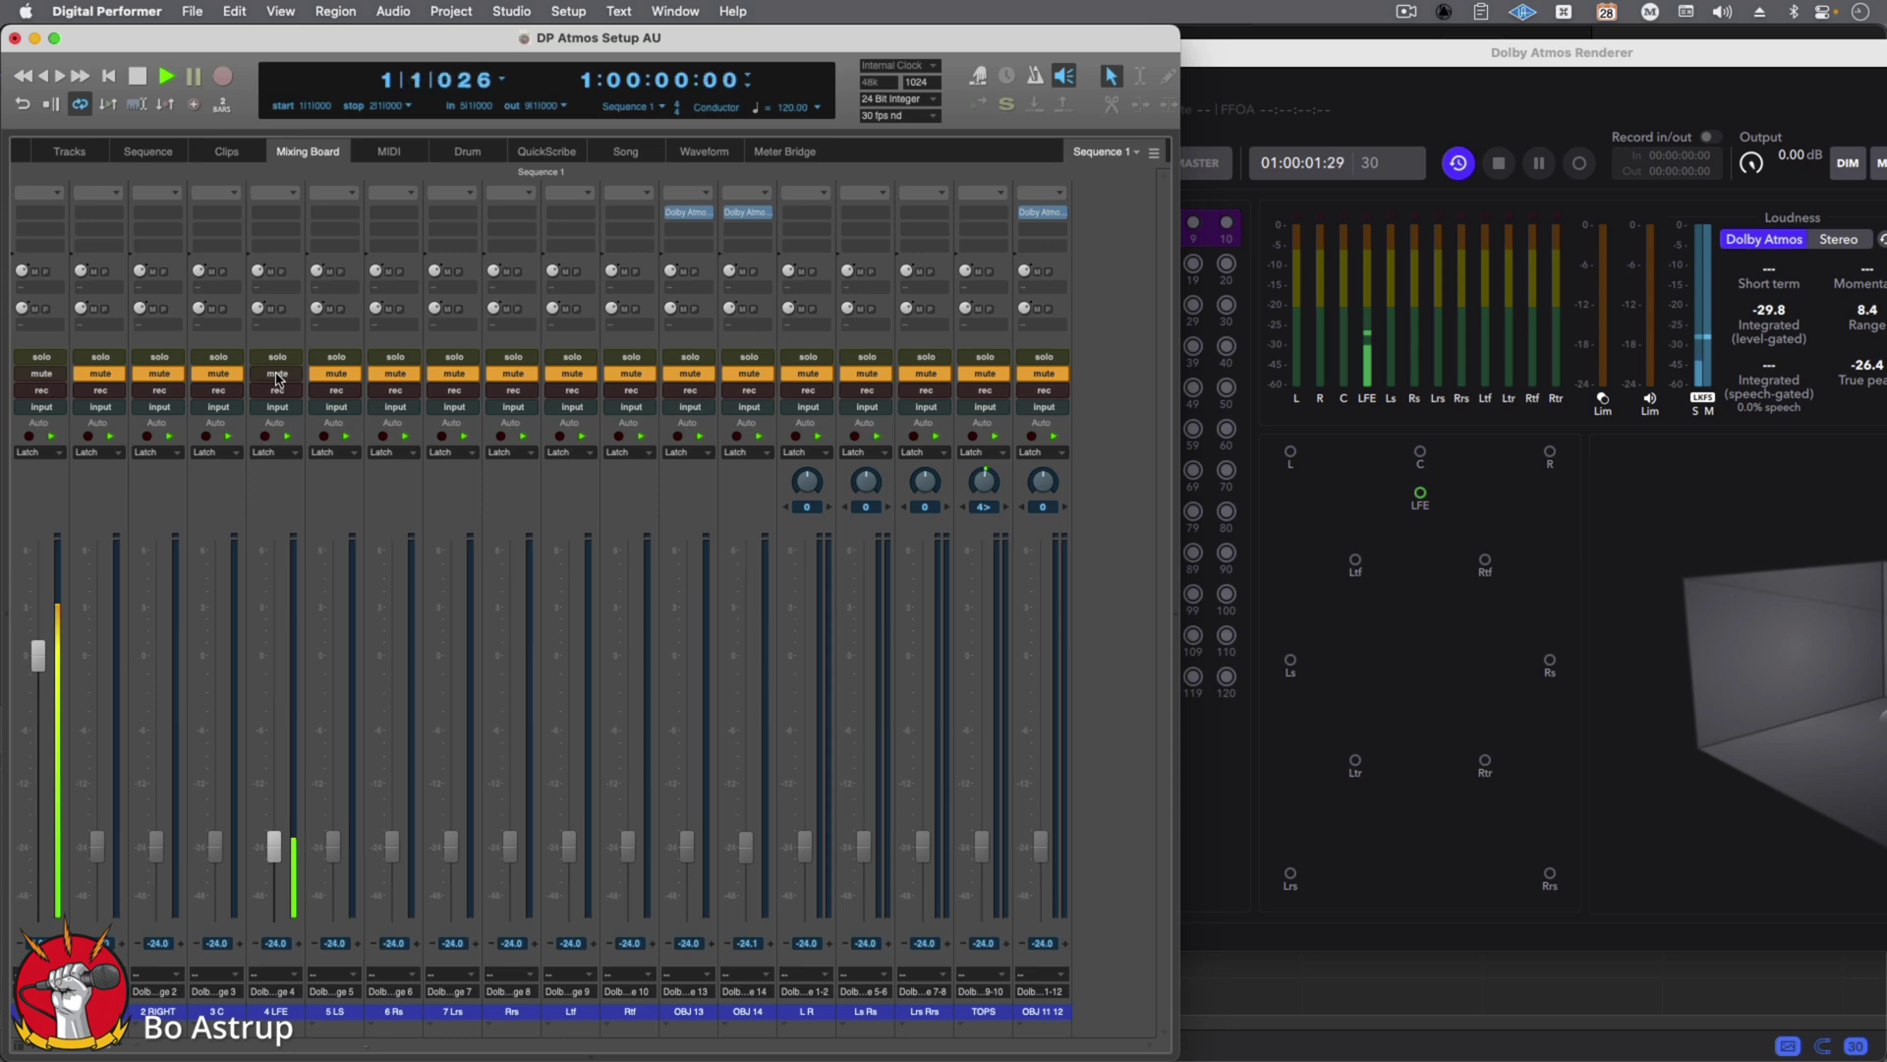
pyautogui.click(277, 375)
pyautogui.click(340, 376)
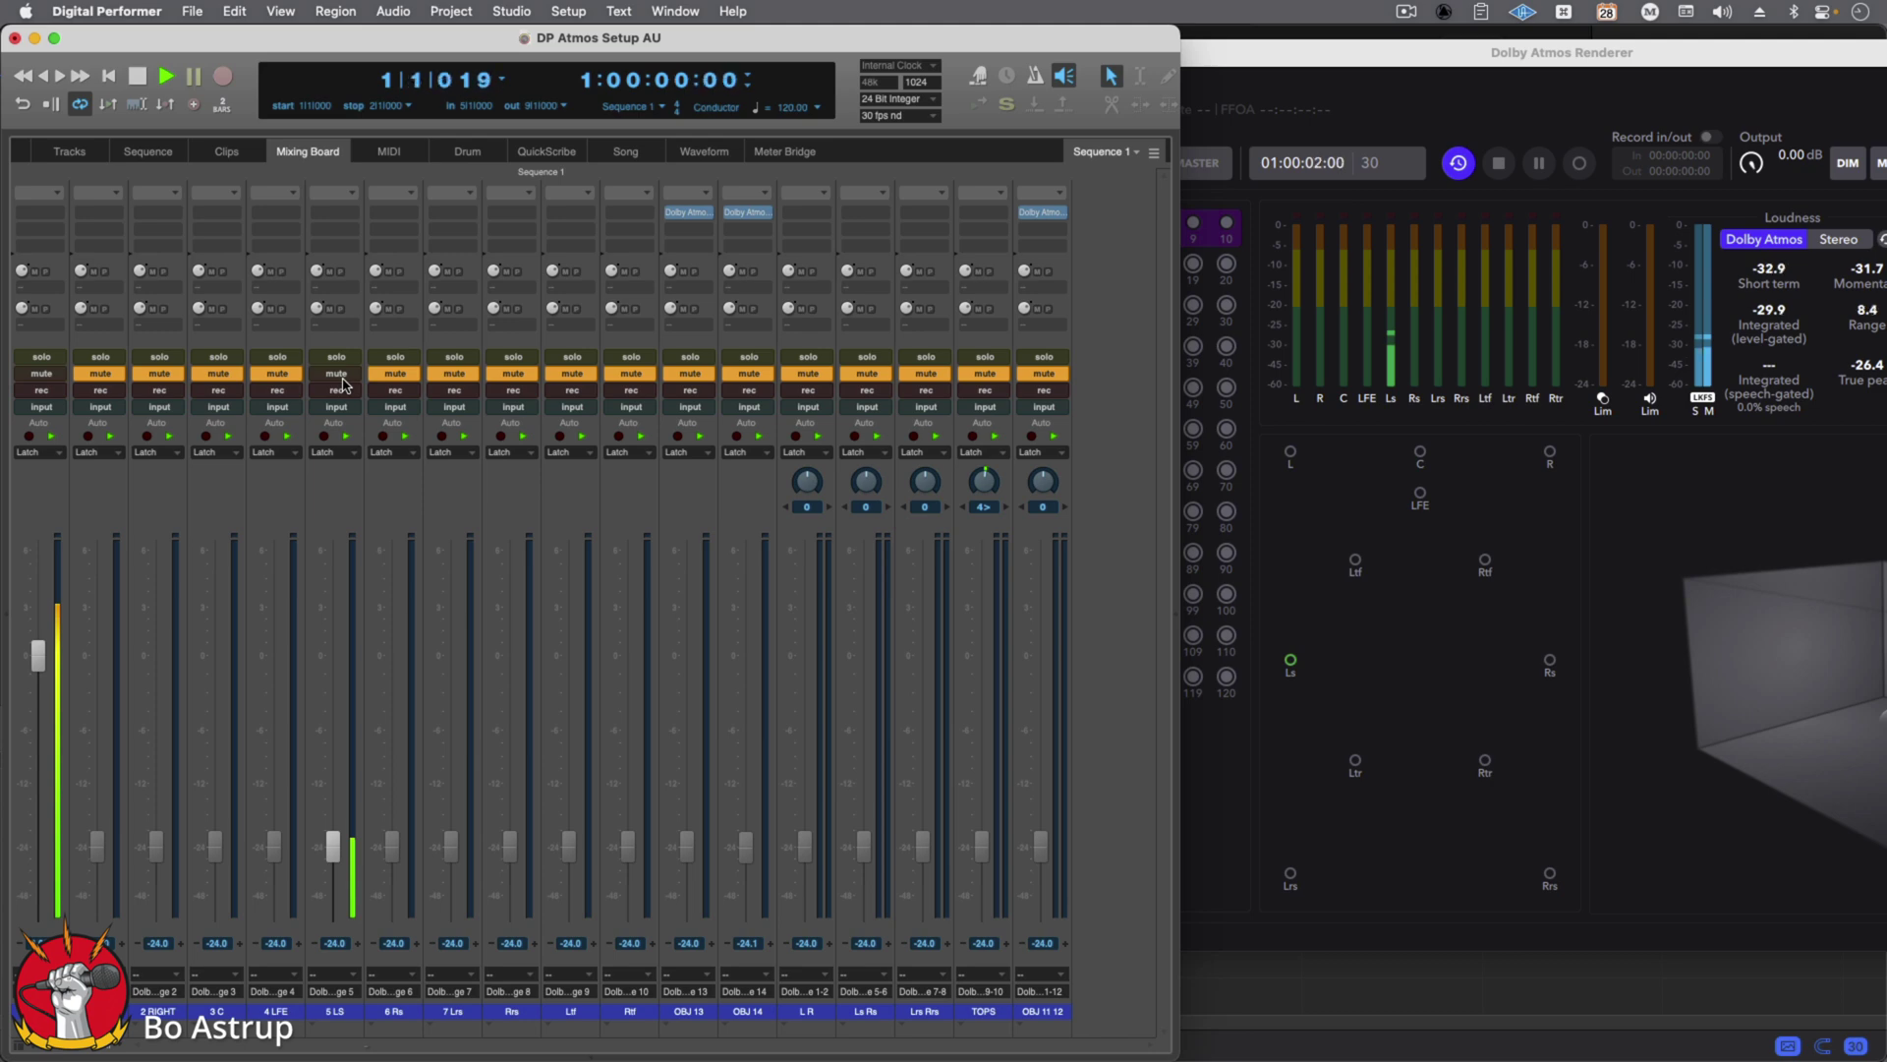
pyautogui.click(337, 374)
pyautogui.click(395, 375)
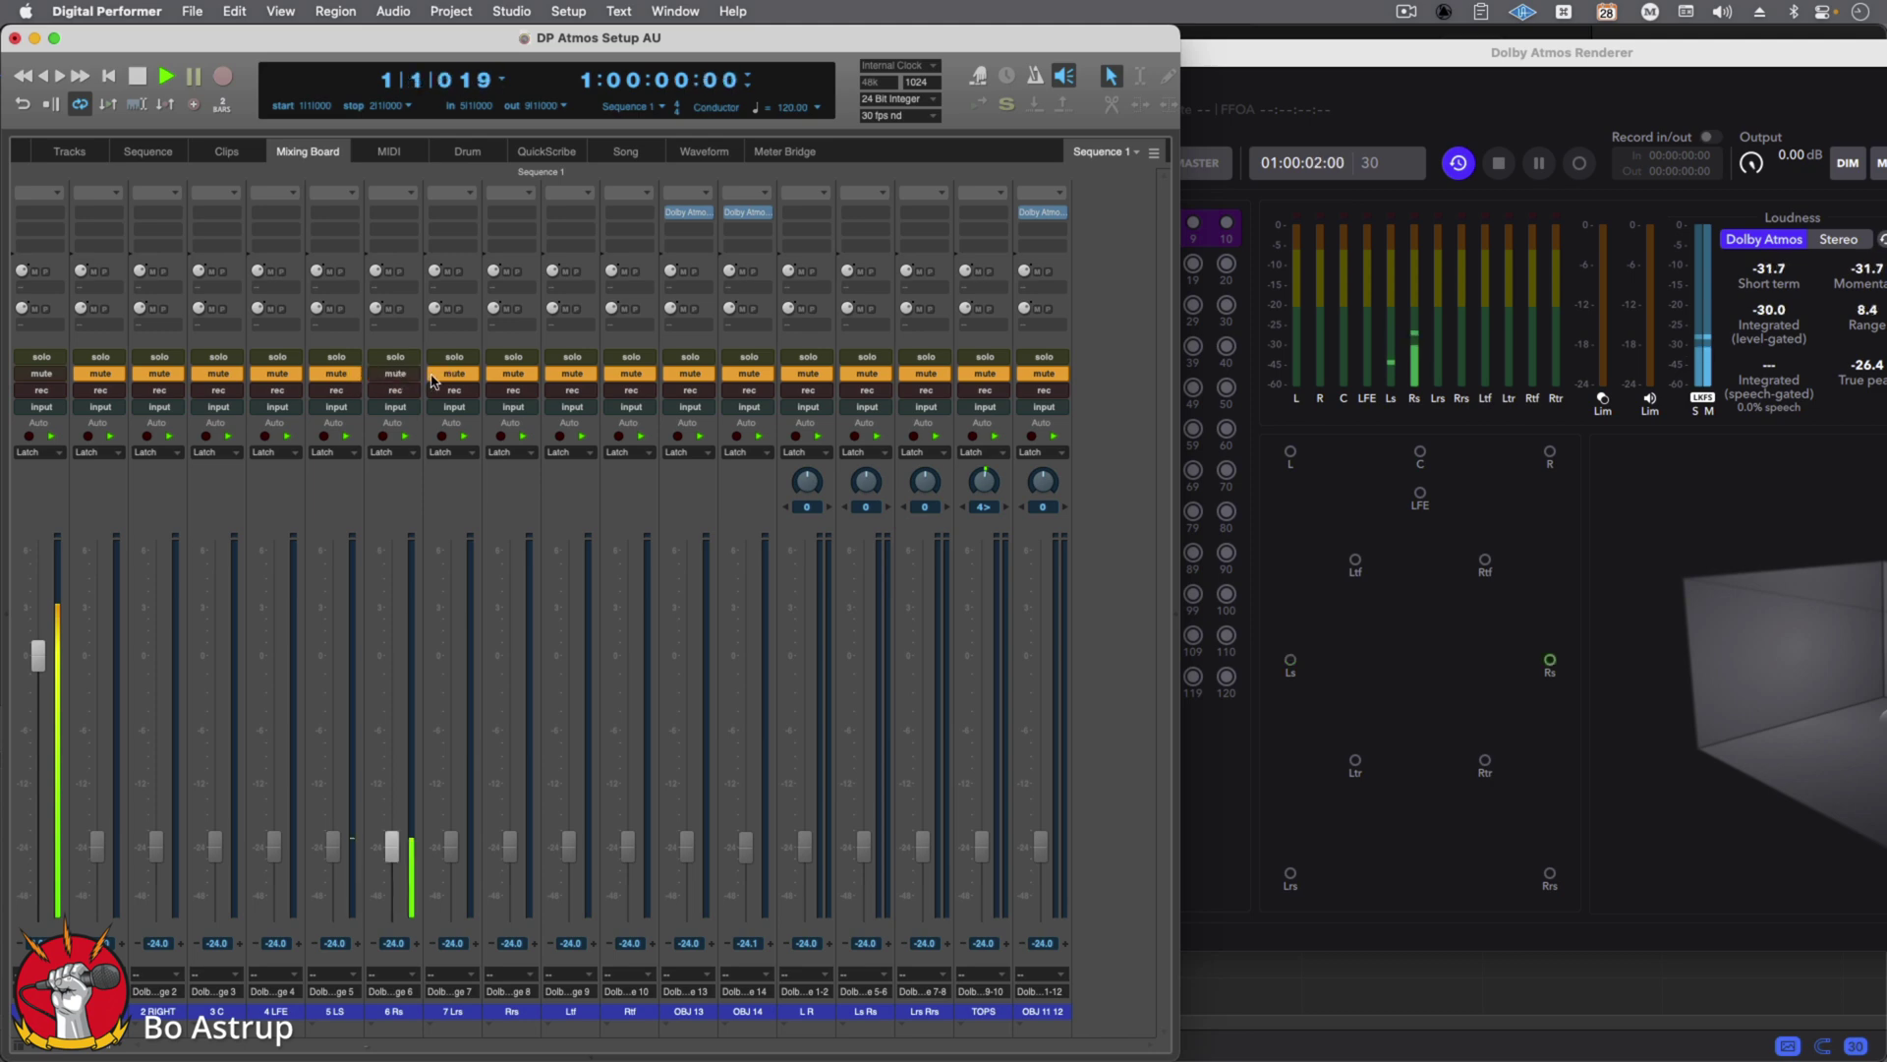
pyautogui.click(414, 374)
# - Briefly unmute and re-mute the Lrs, Rrs, Ltf and Rtf channels in turn
pyautogui.click(452, 374)
pyautogui.click(454, 375)
pyautogui.click(517, 375)
pyautogui.click(519, 374)
pyautogui.click(568, 374)
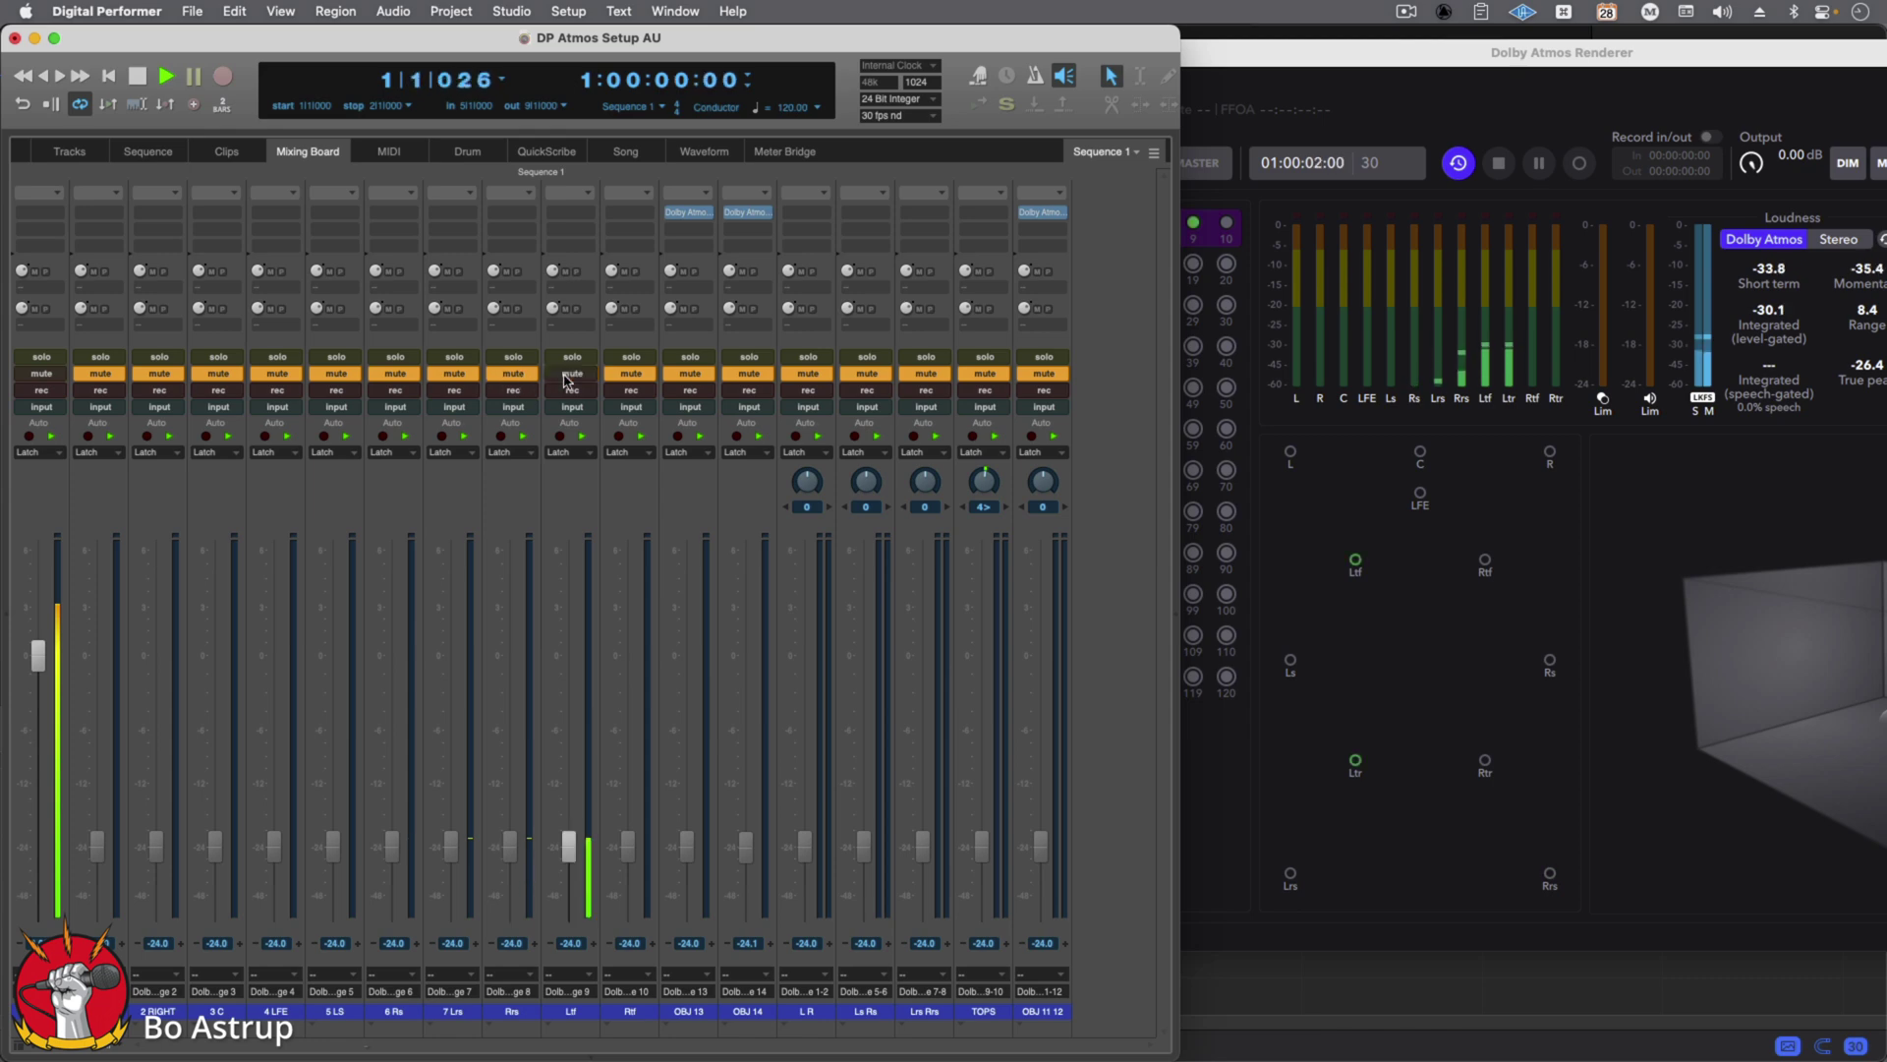
pyautogui.click(568, 375)
pyautogui.click(629, 374)
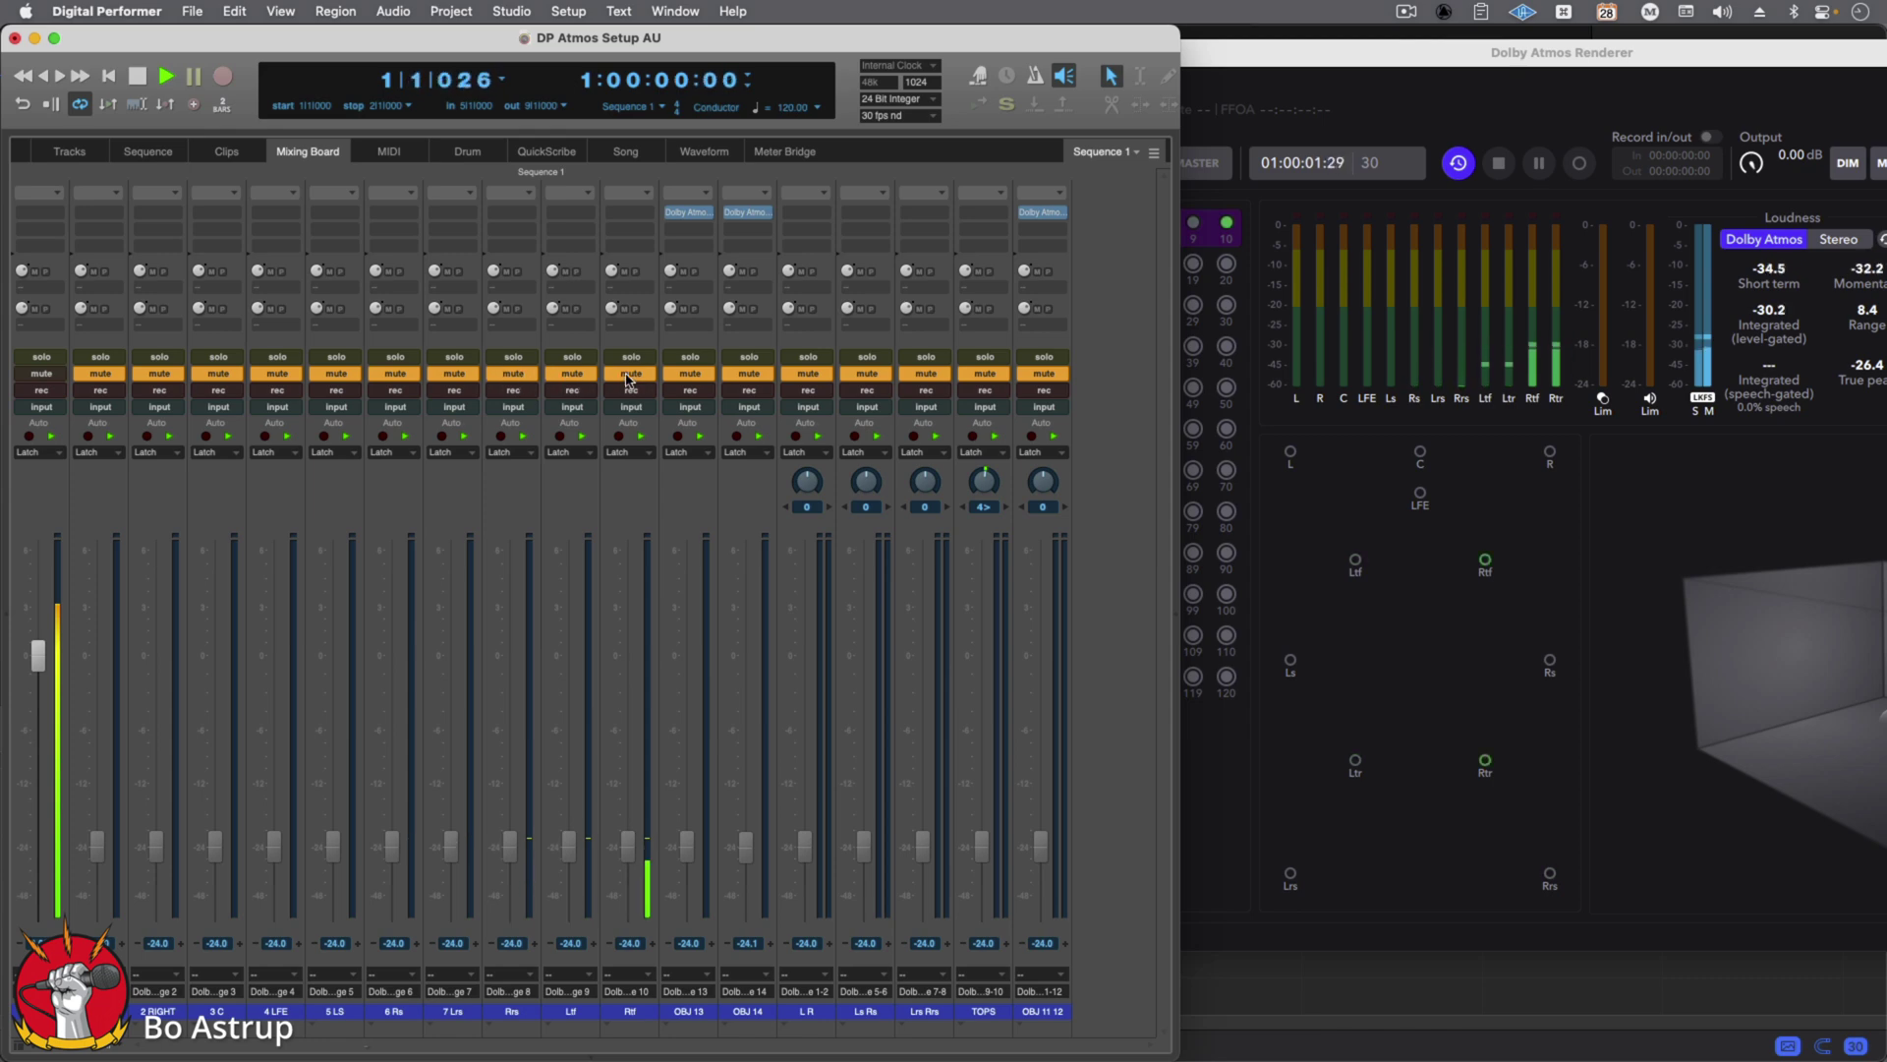
pyautogui.click(630, 375)
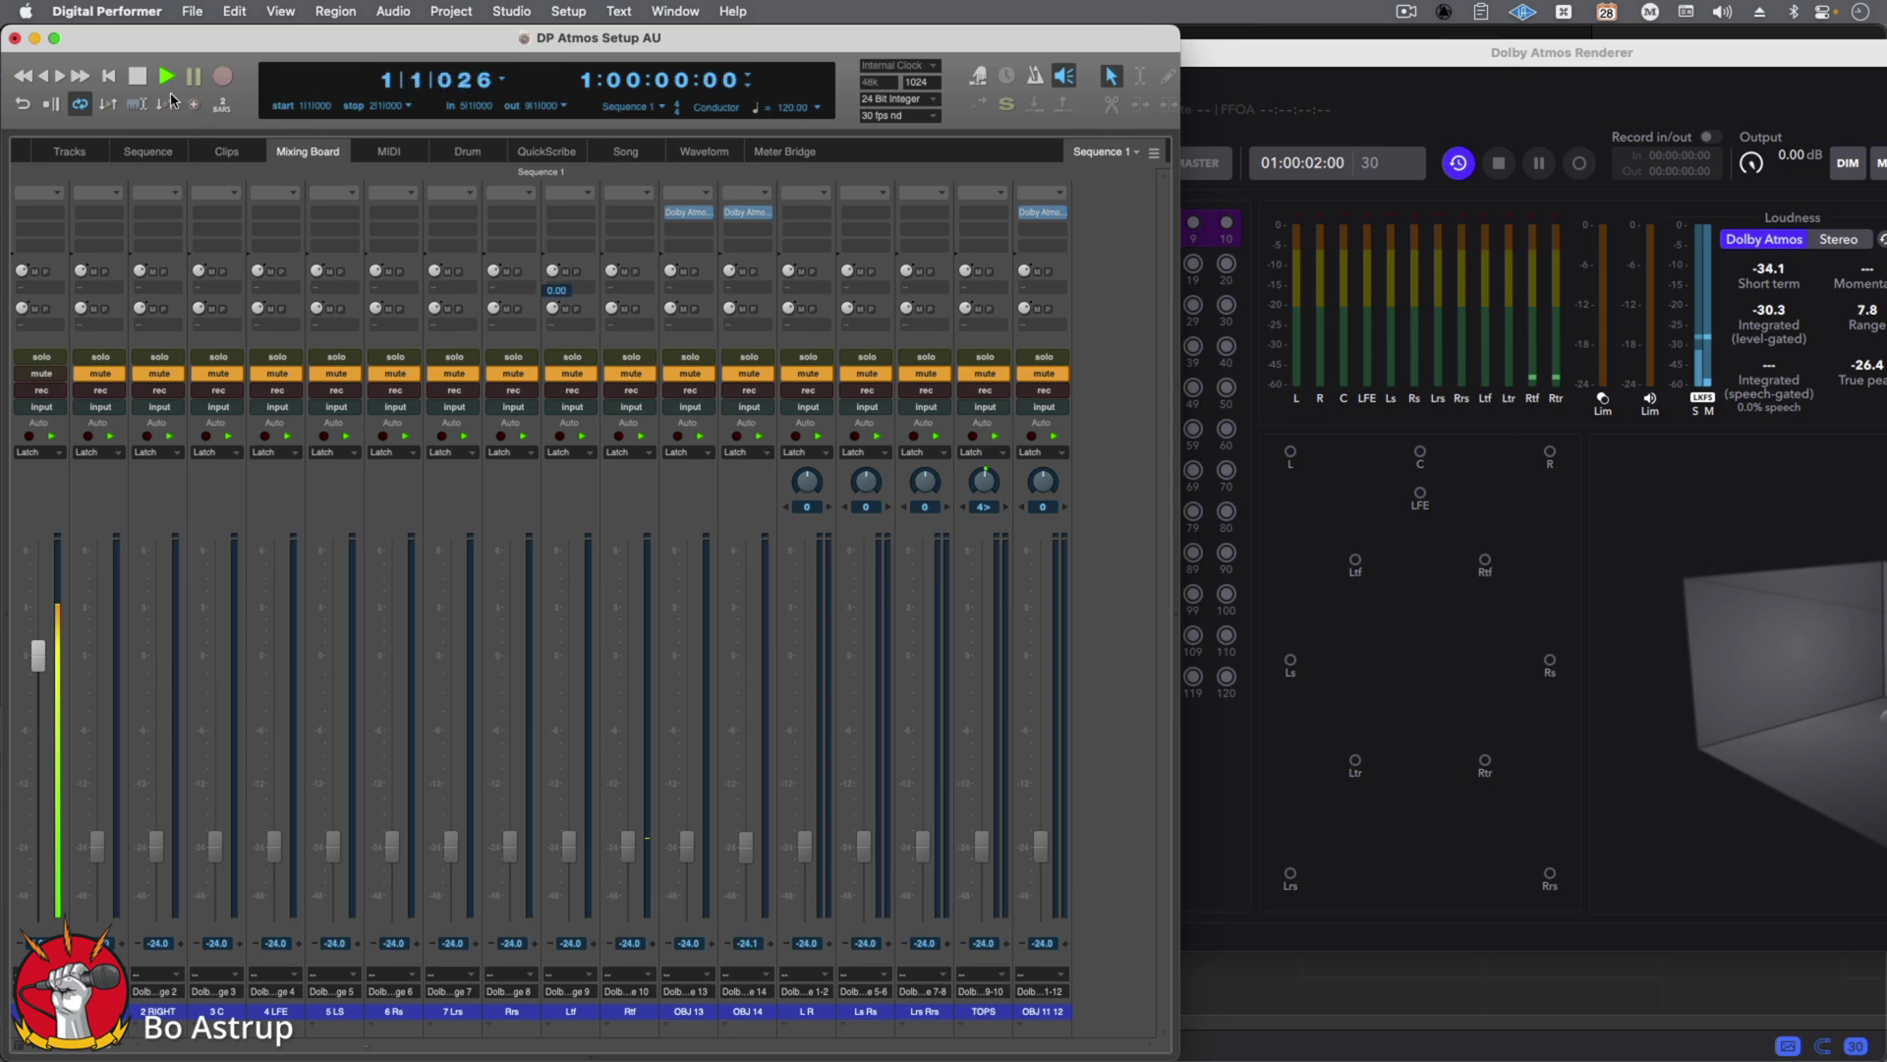
# - Stop playback, confirm the renderer reset to 00:00:00:00, and return to the mixing board
pyautogui.press('space')
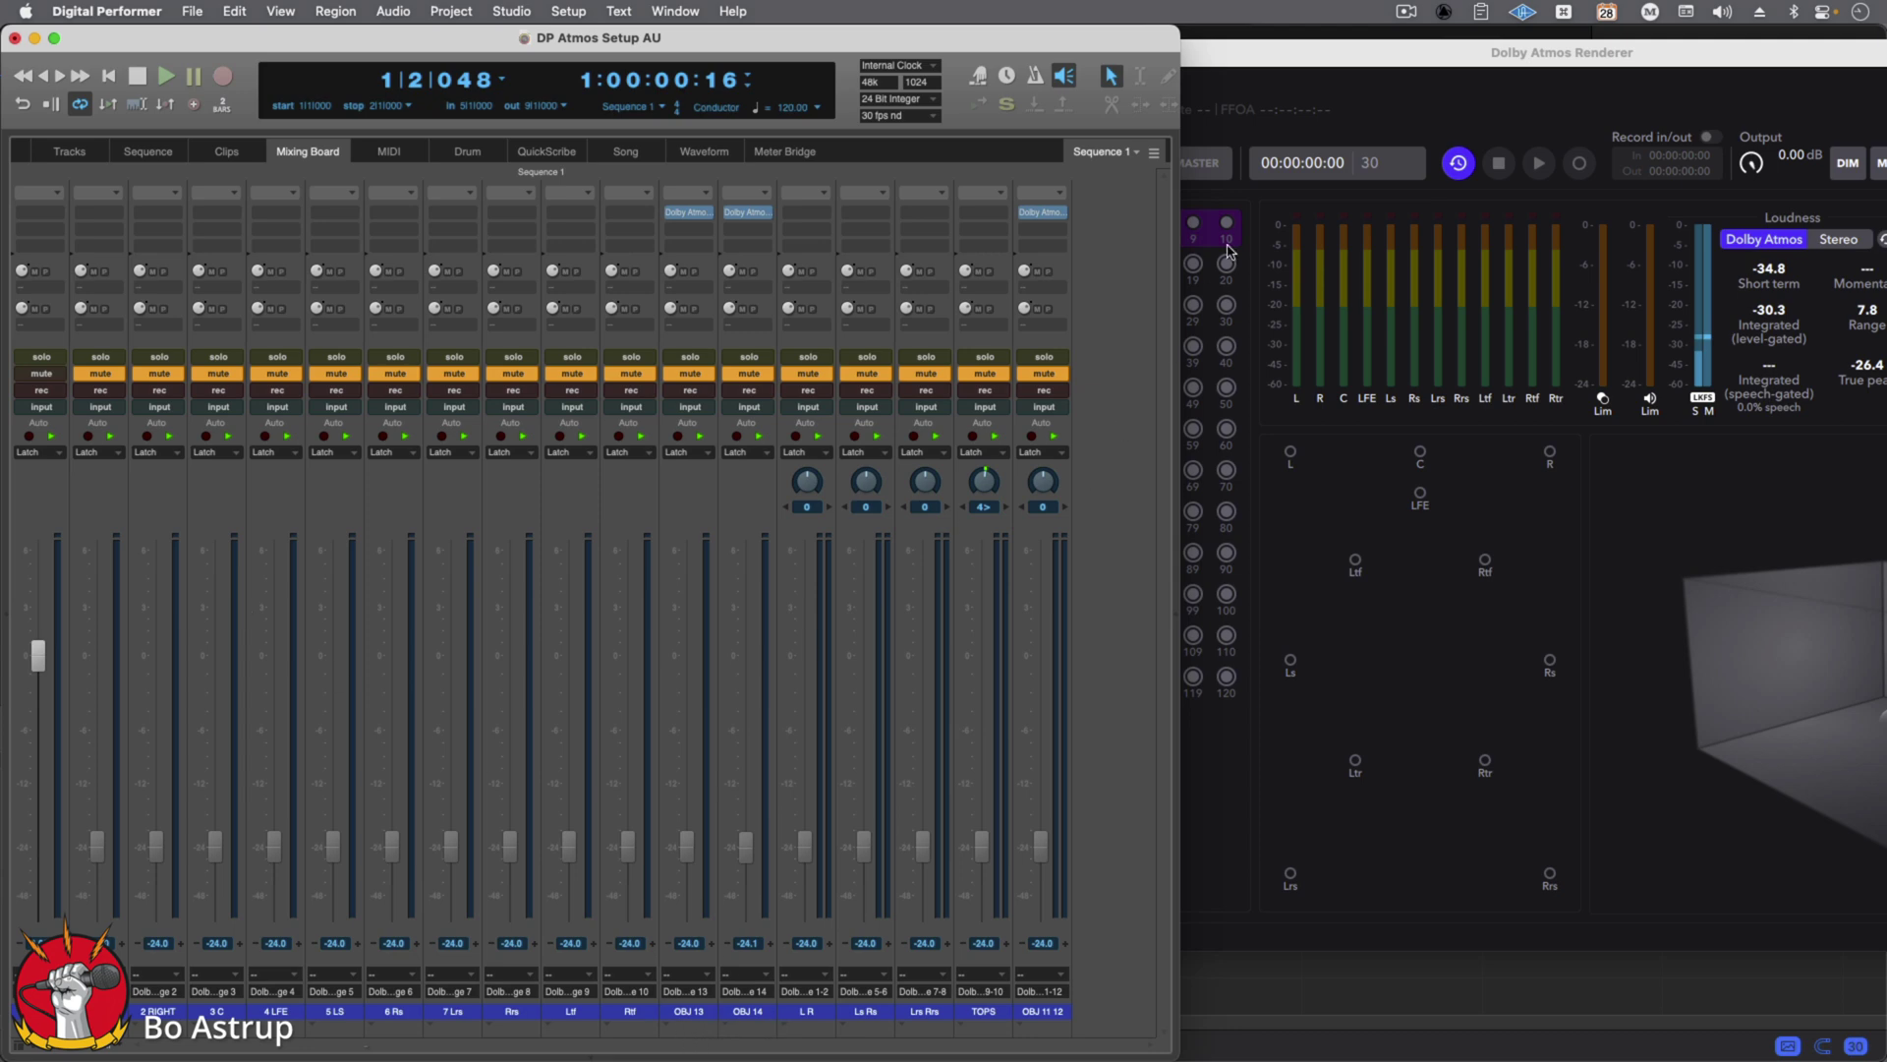
pyautogui.click(1277, 61)
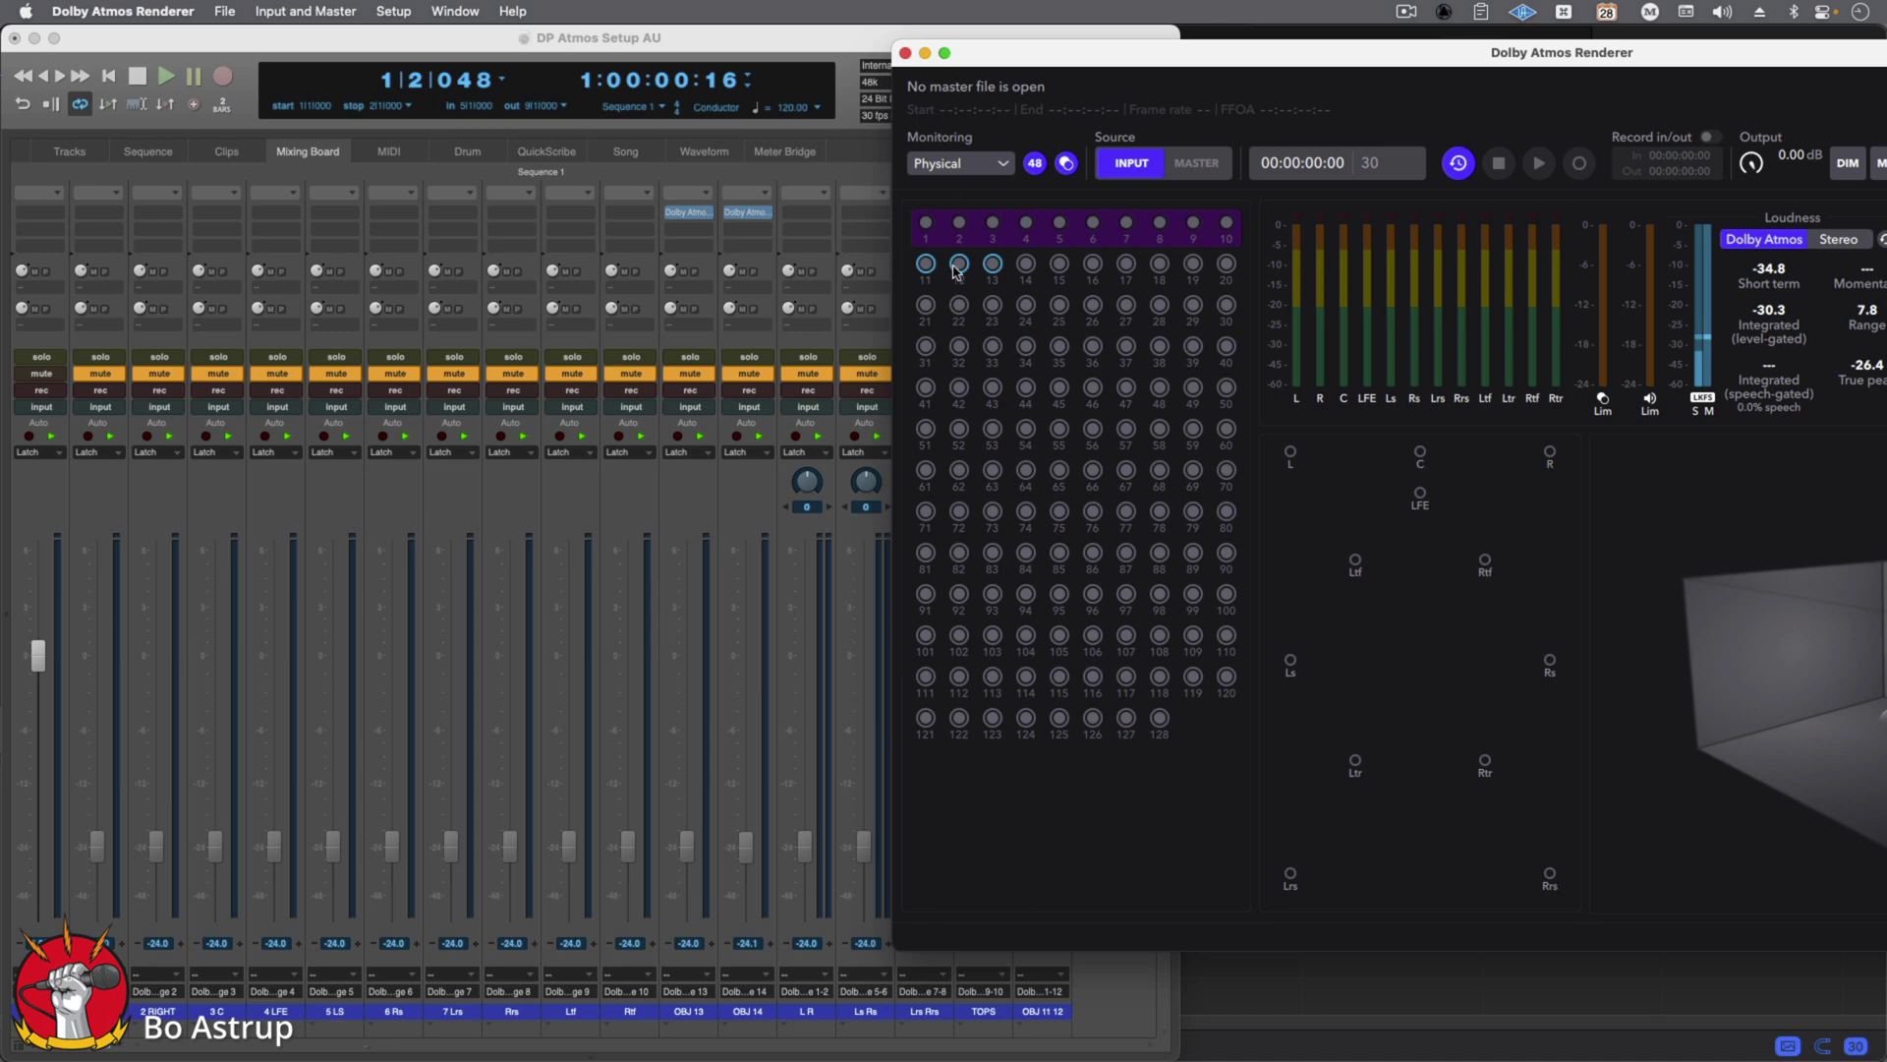
pyautogui.click(688, 1042)
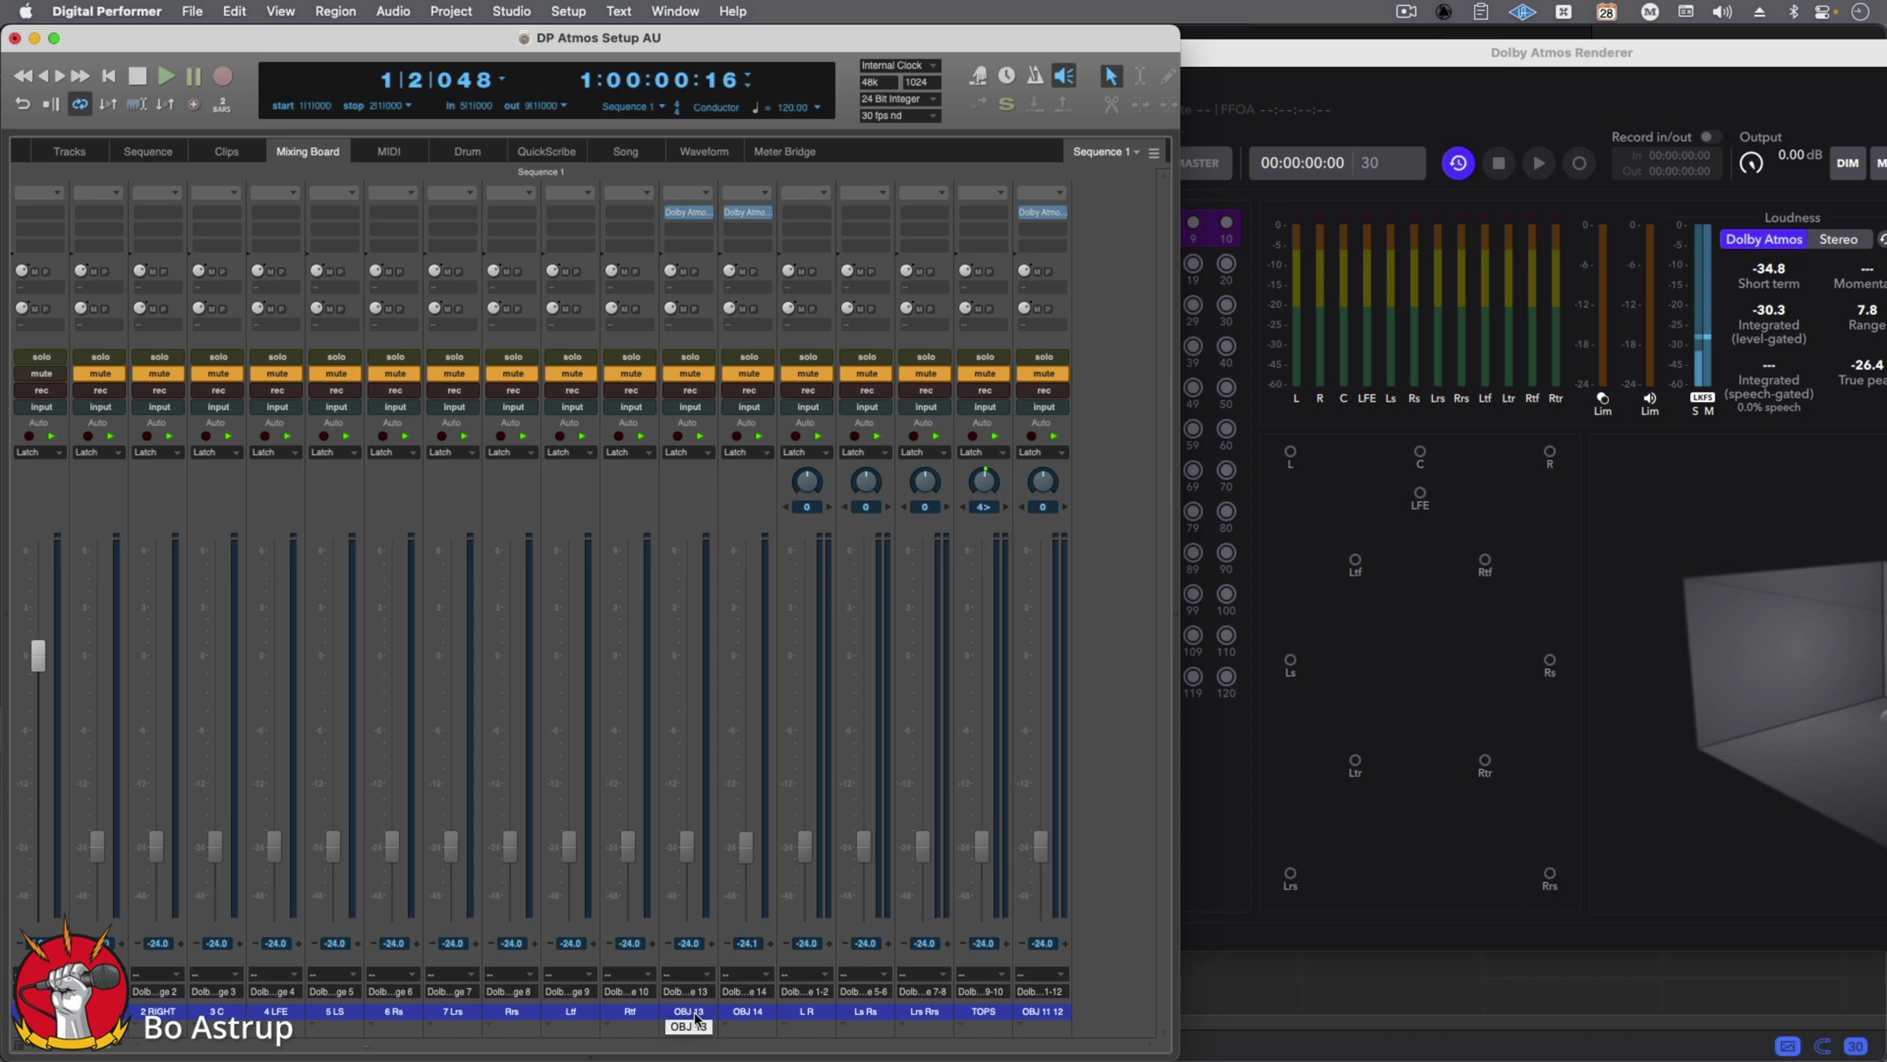
# - Check the Dolby Audio Bridge outputs in Studio > Bundles, then unmute OBJ 13
pyautogui.click(507, 11)
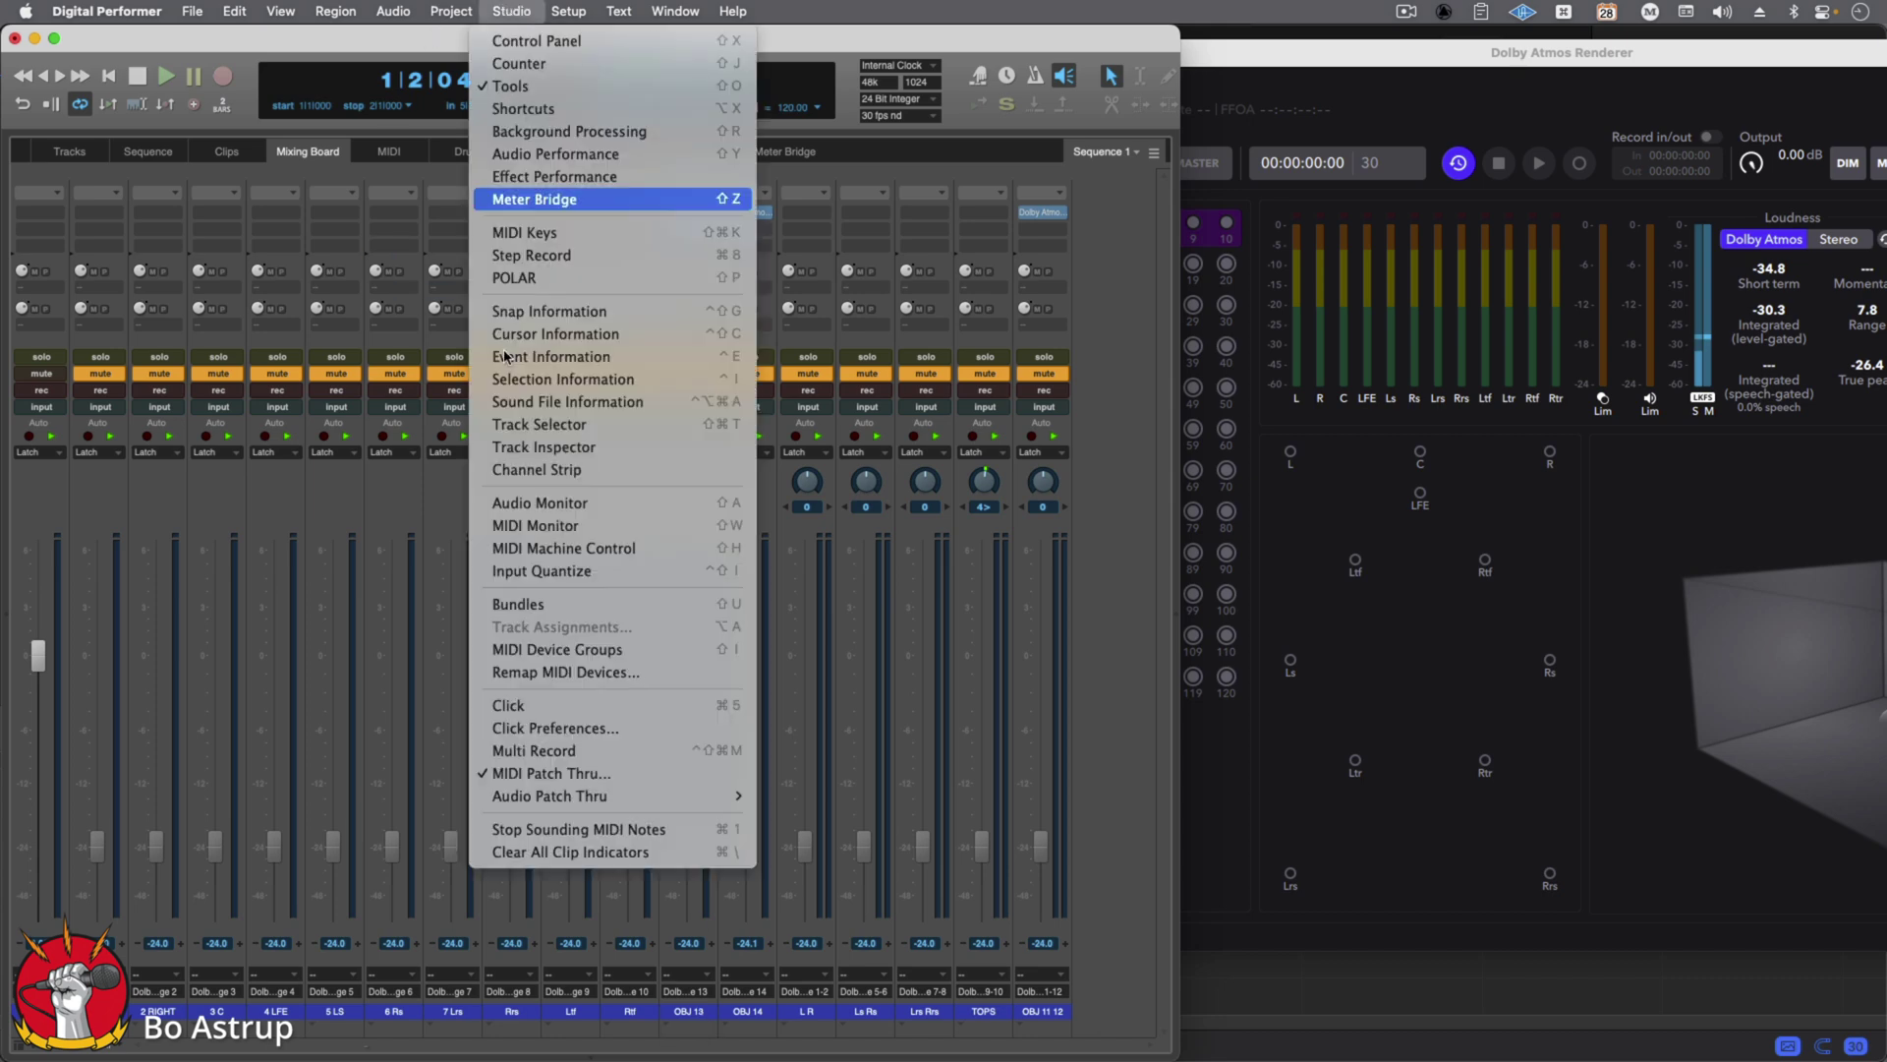
pyautogui.click(510, 604)
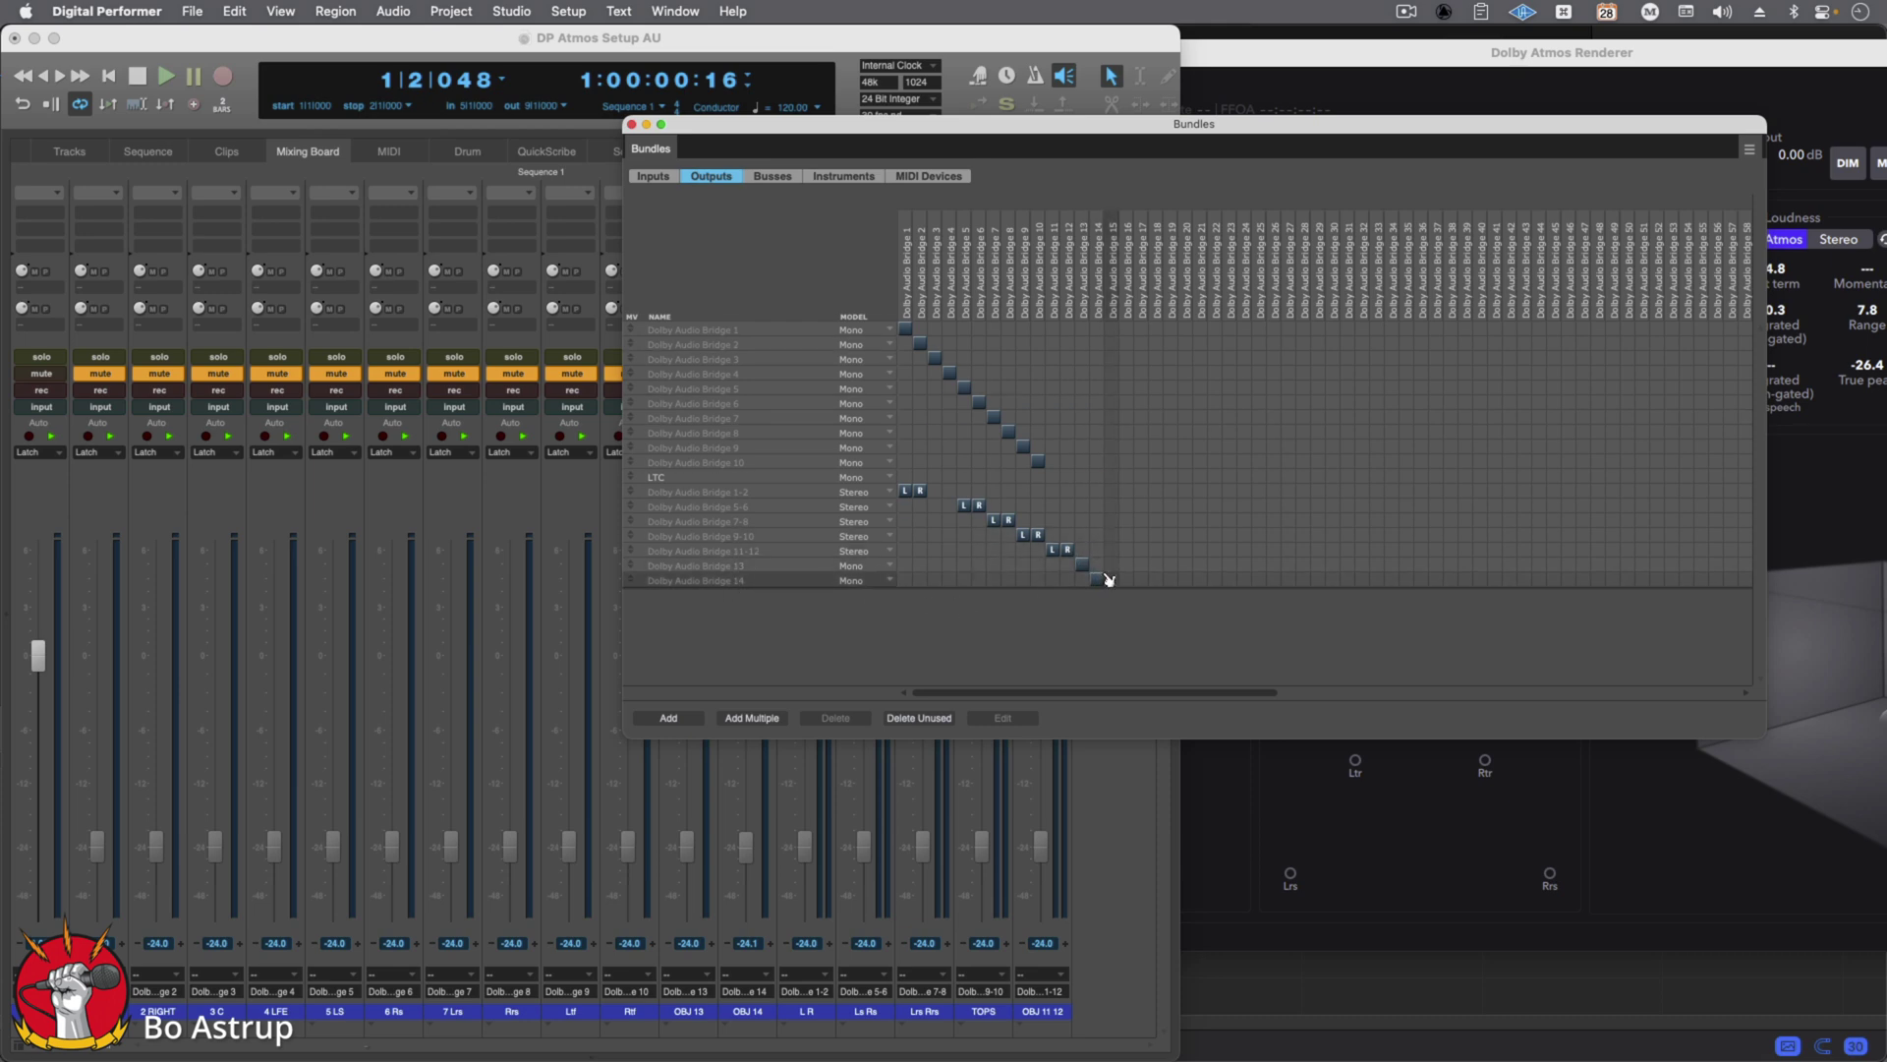
pyautogui.click(1101, 772)
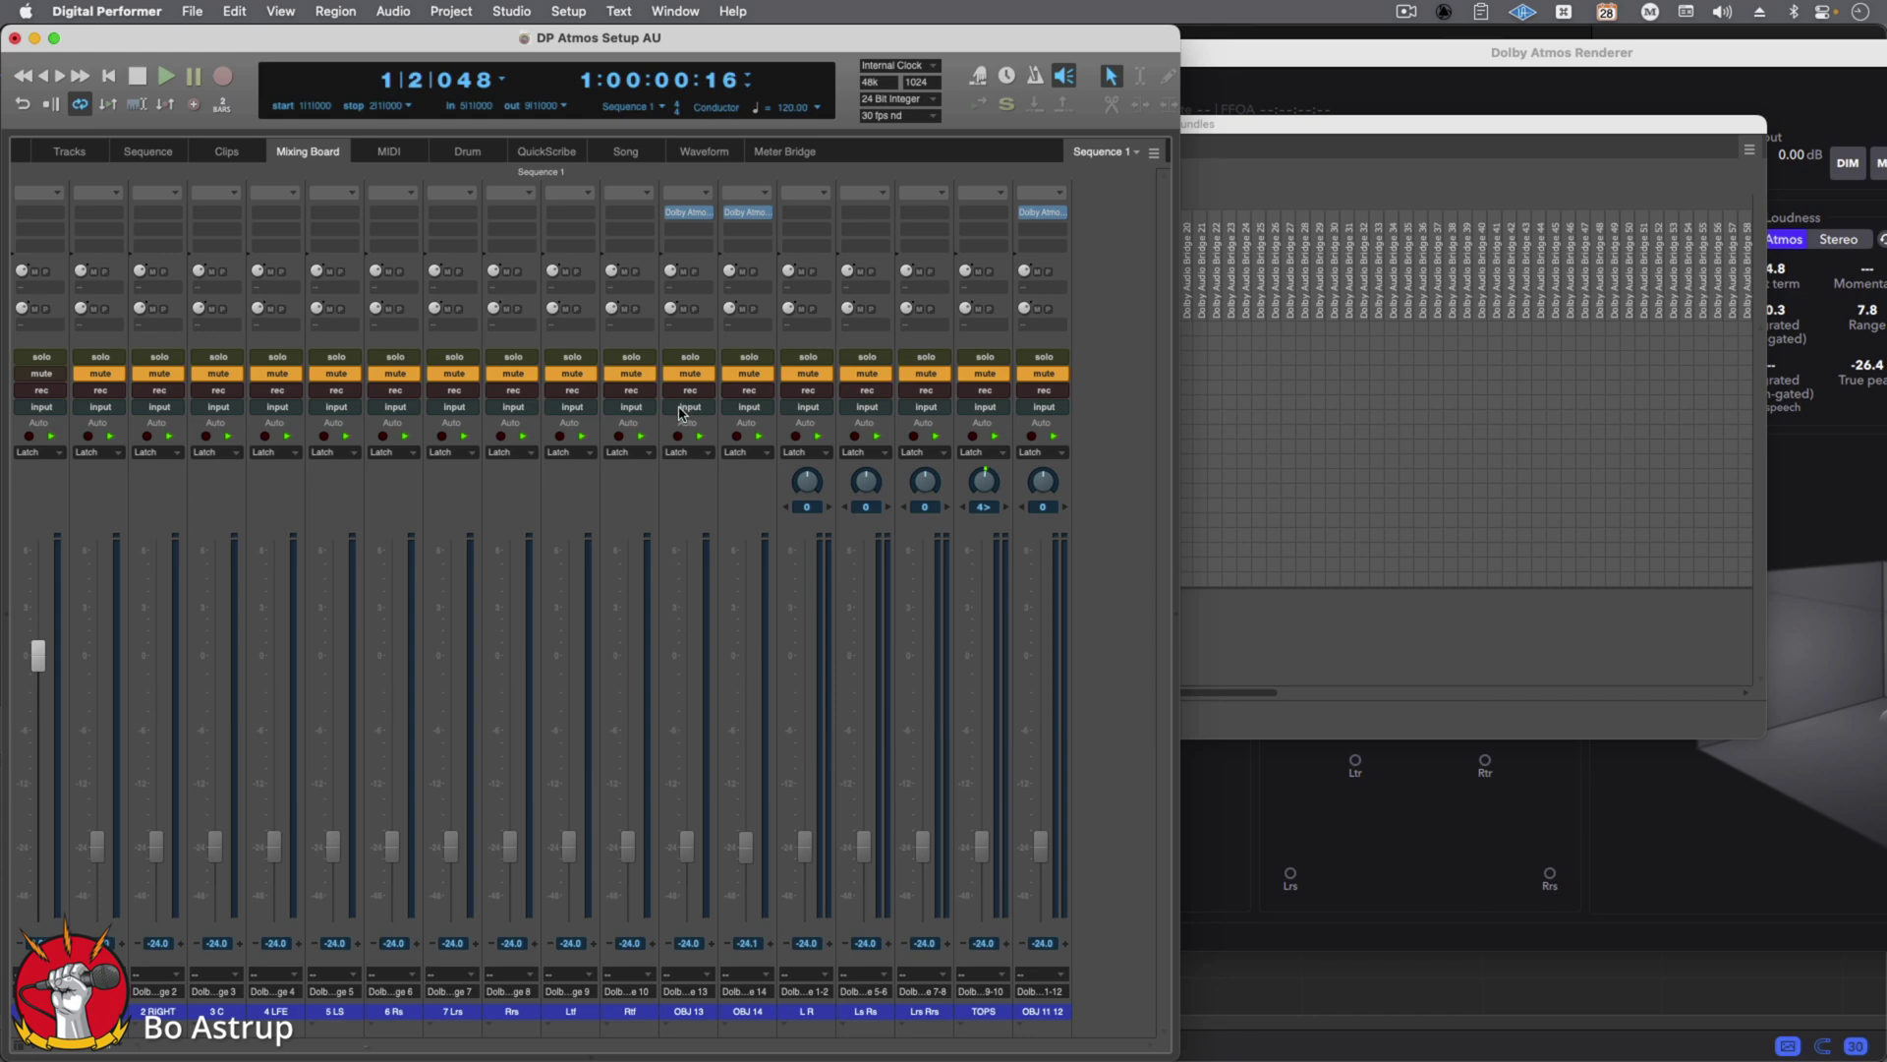
pyautogui.click(691, 377)
# - Open OBJ 13's Atmos panner, play, and pan object 13 to the right with its elevation adjusted
pyautogui.click(685, 212)
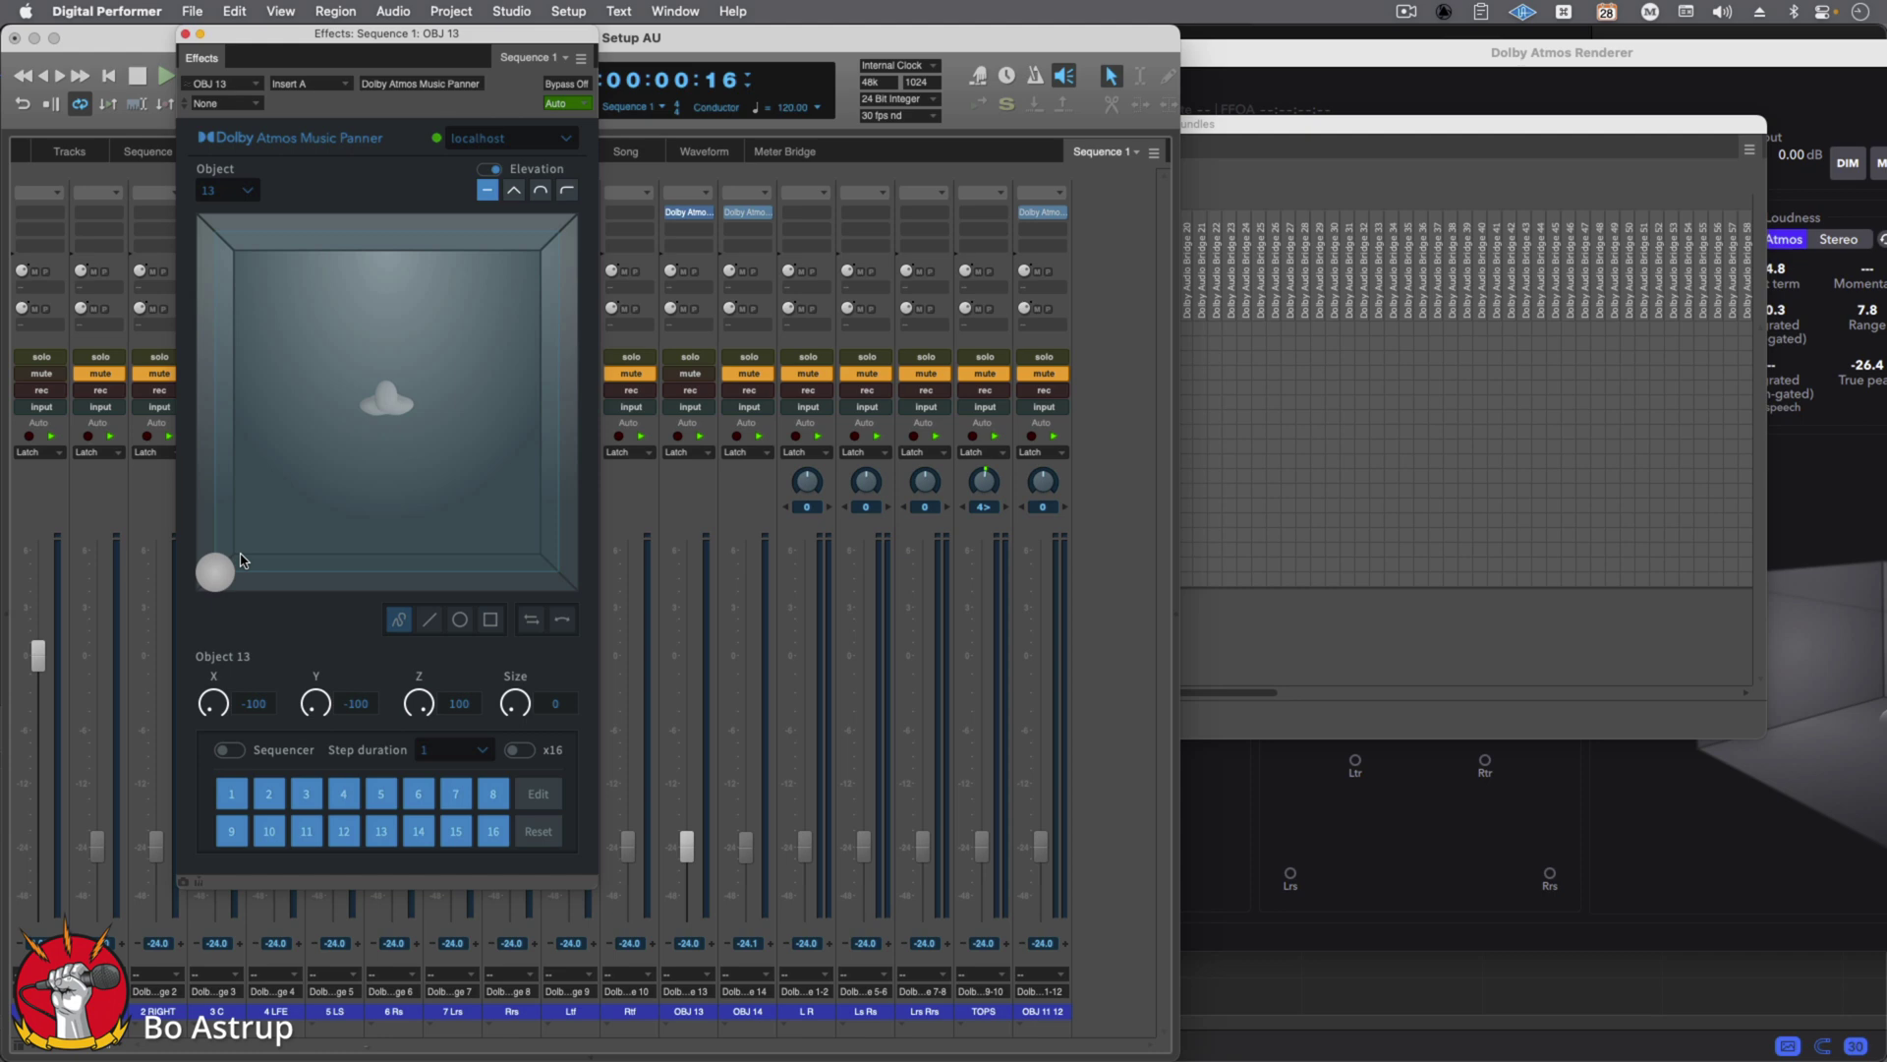
pyautogui.click(161, 77)
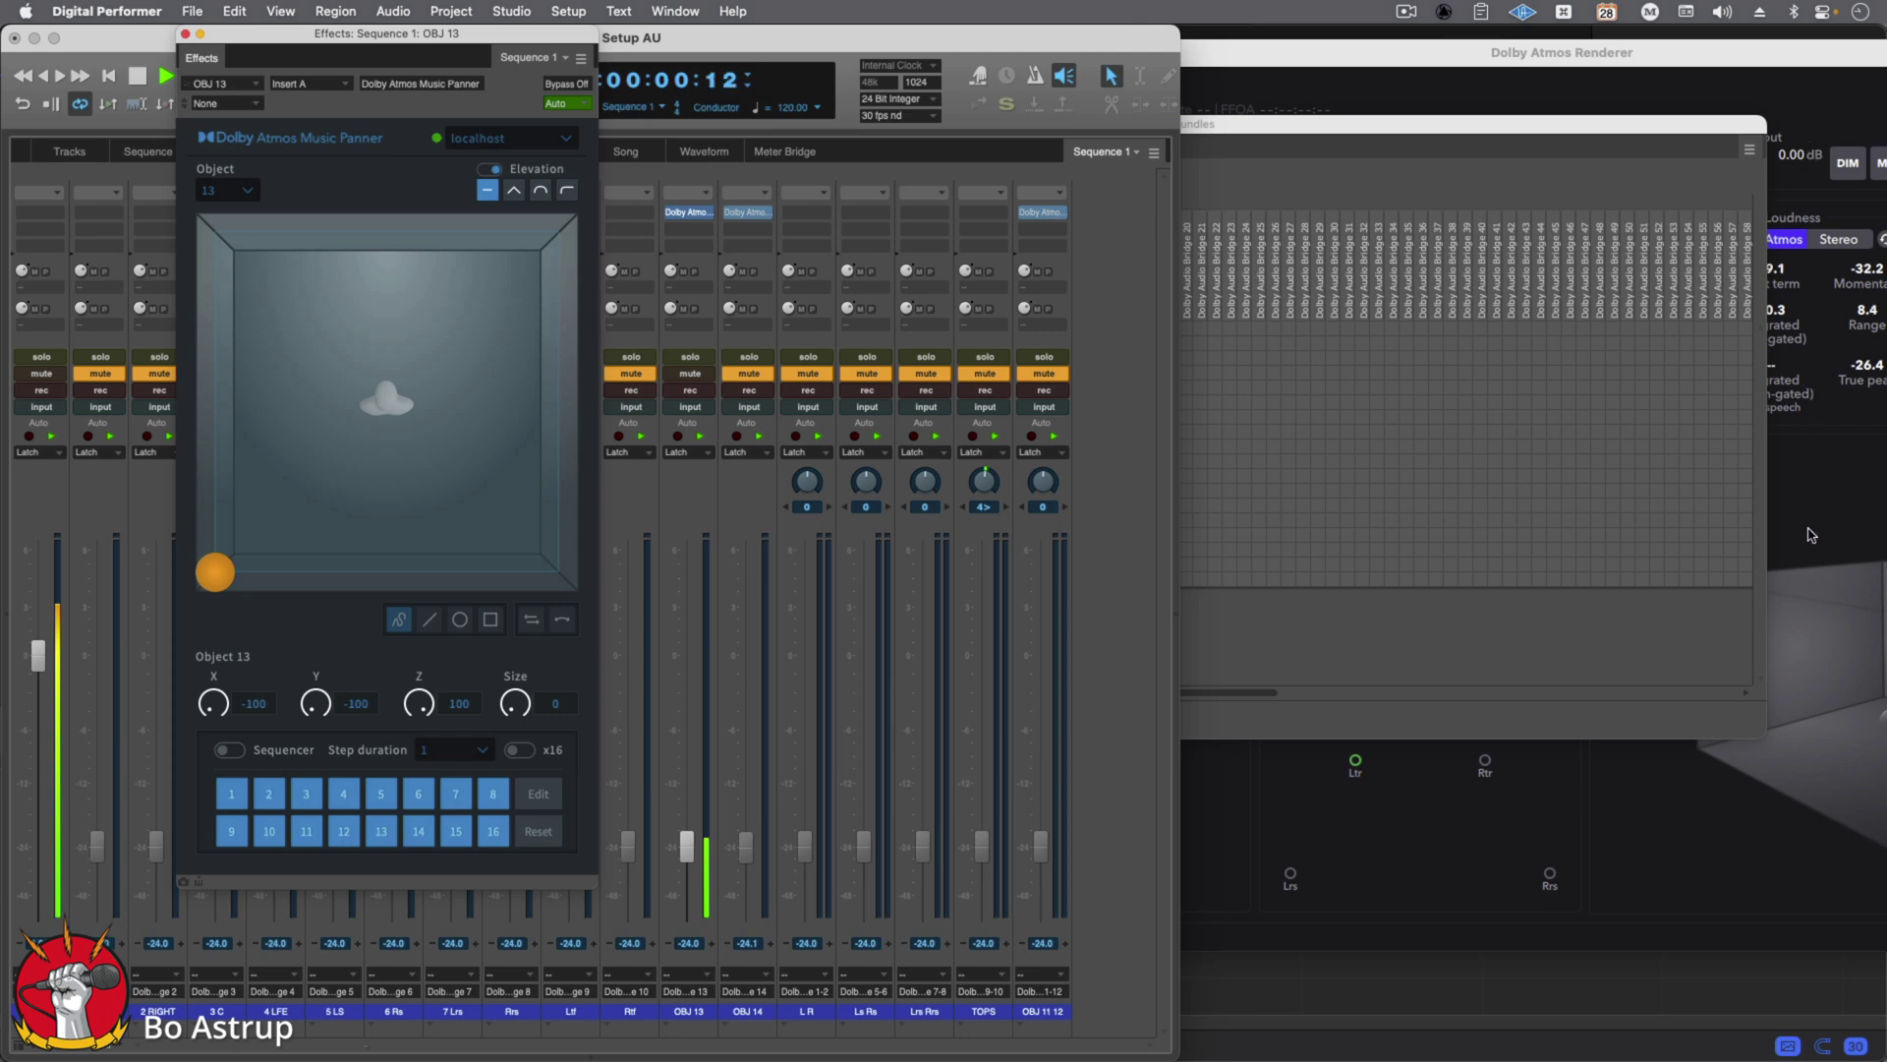
pyautogui.click(1812, 536)
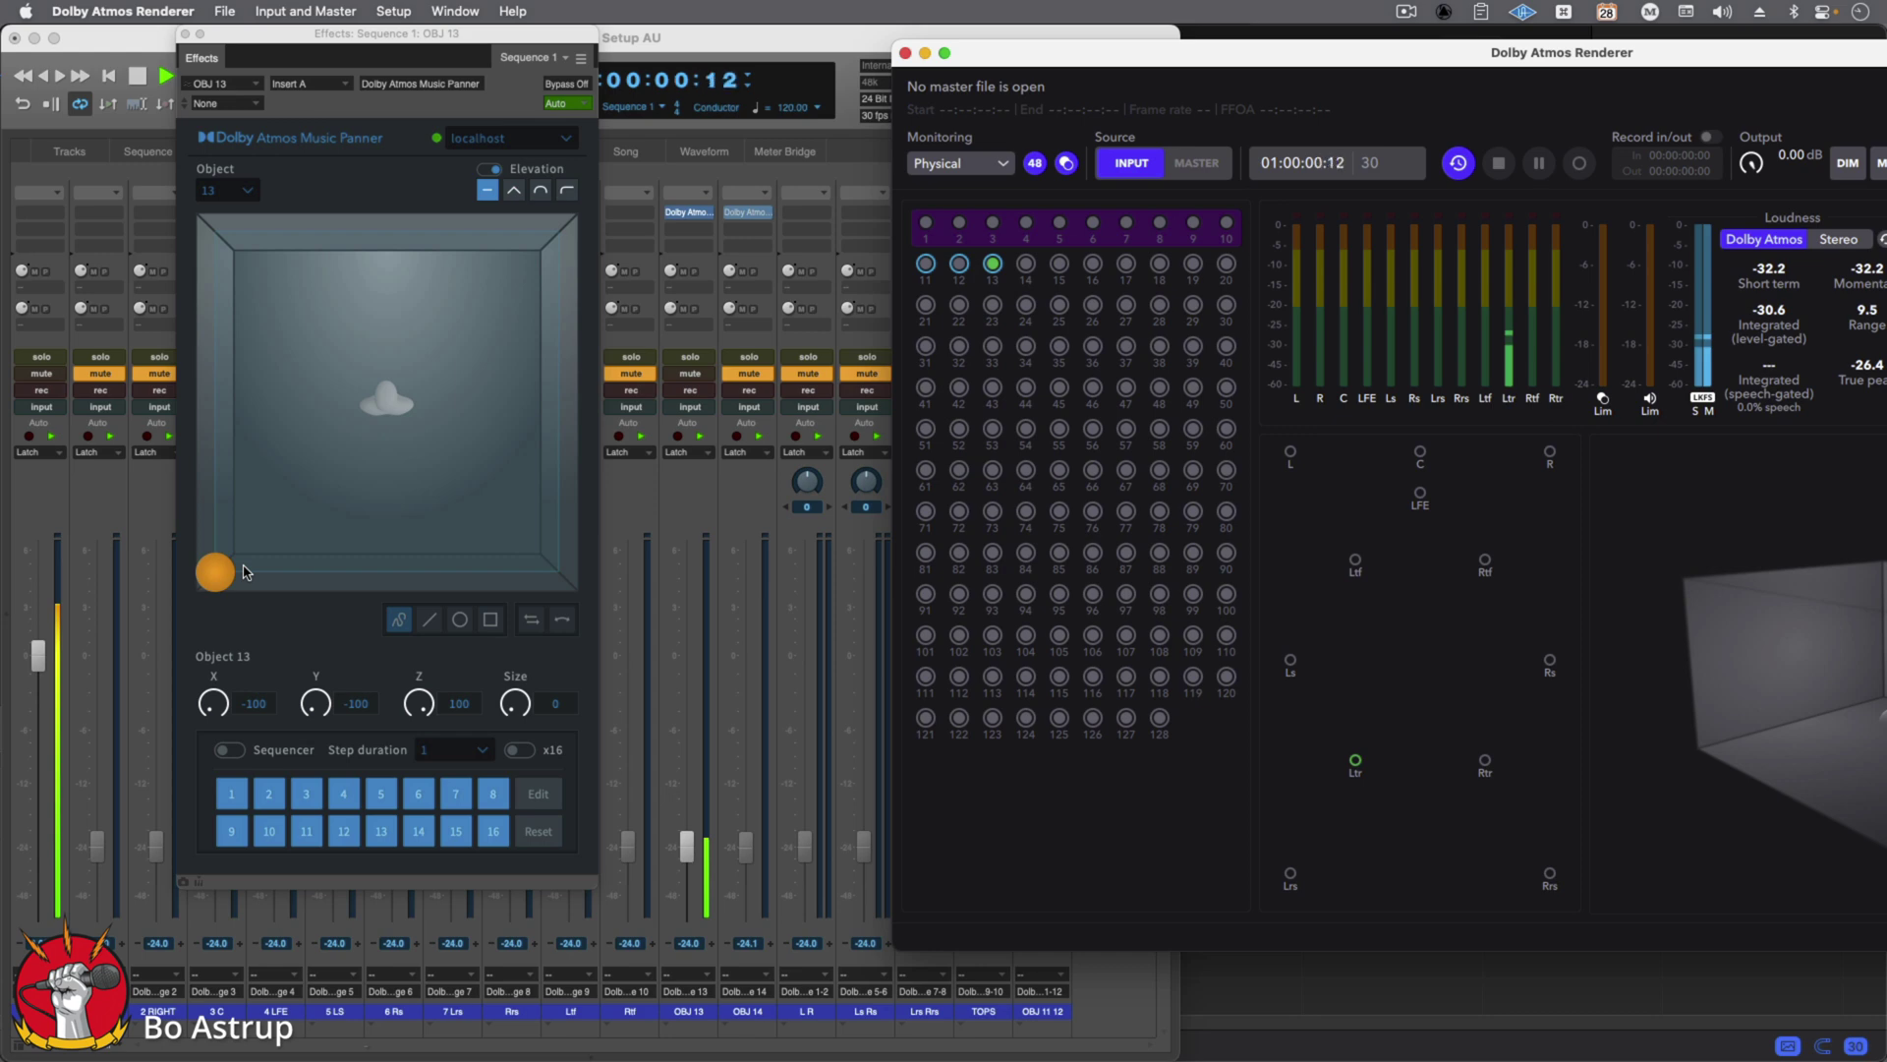
pyautogui.moveTo(236, 596); pyautogui.dragTo(500, 388)
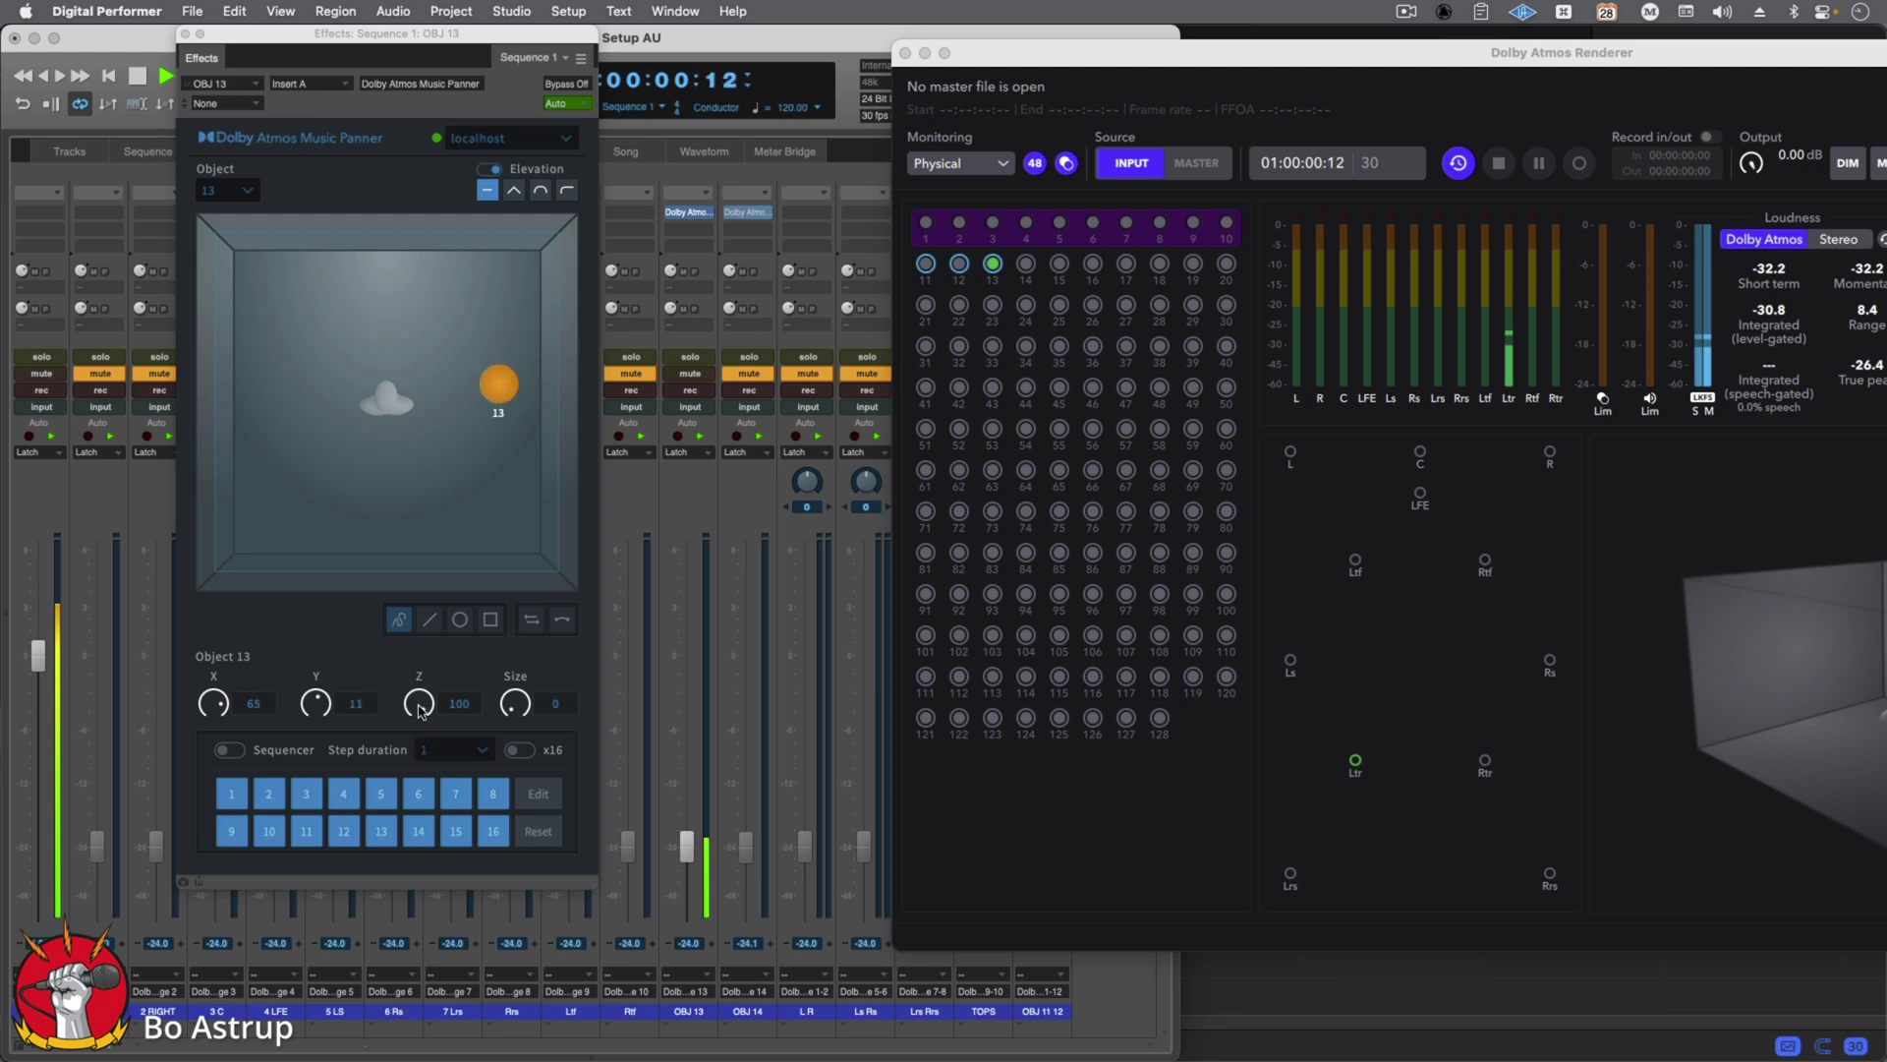
pyautogui.moveTo(419, 704); pyautogui.dragTo(448, 536)
# - Sweep object 13 around the room during playback, ending in the rear-left corner at X -100, Y -100
pyautogui.click(138, 77)
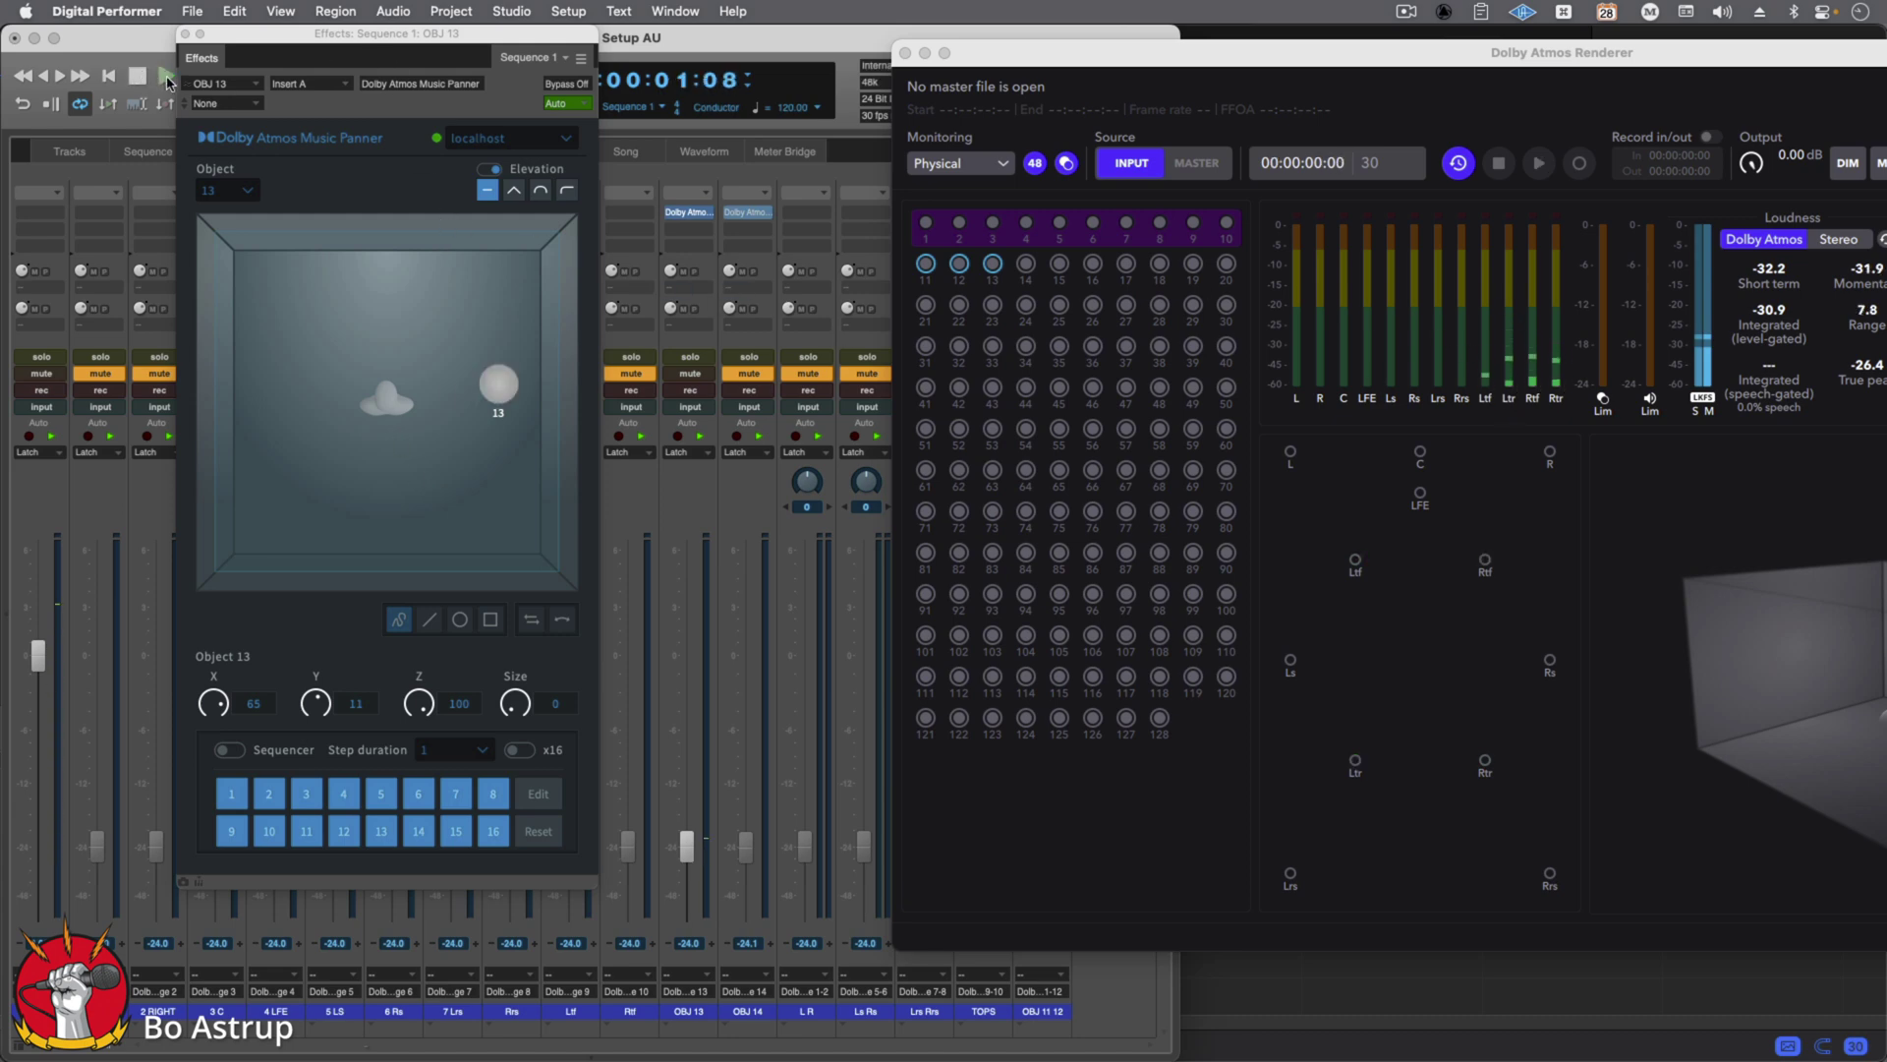
pyautogui.click(165, 77)
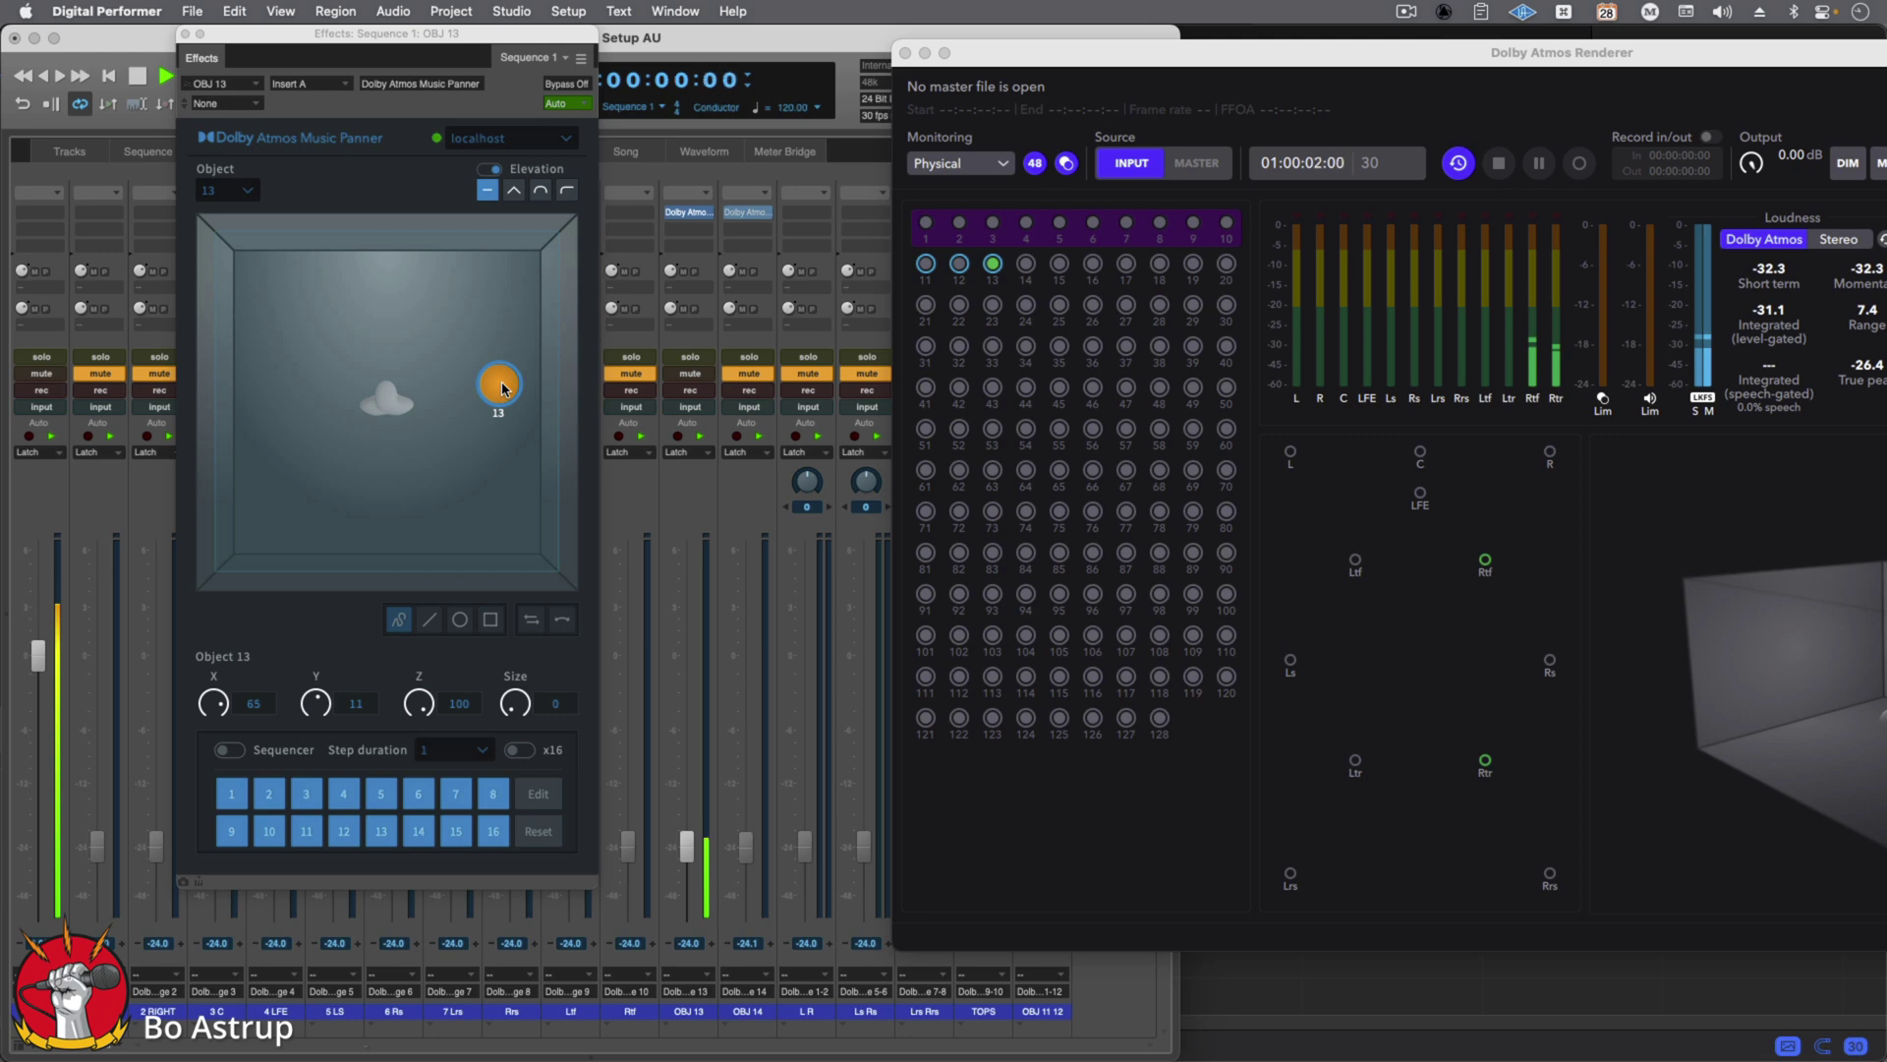
pyautogui.moveTo(501, 388); pyautogui.dragTo(441, 487)
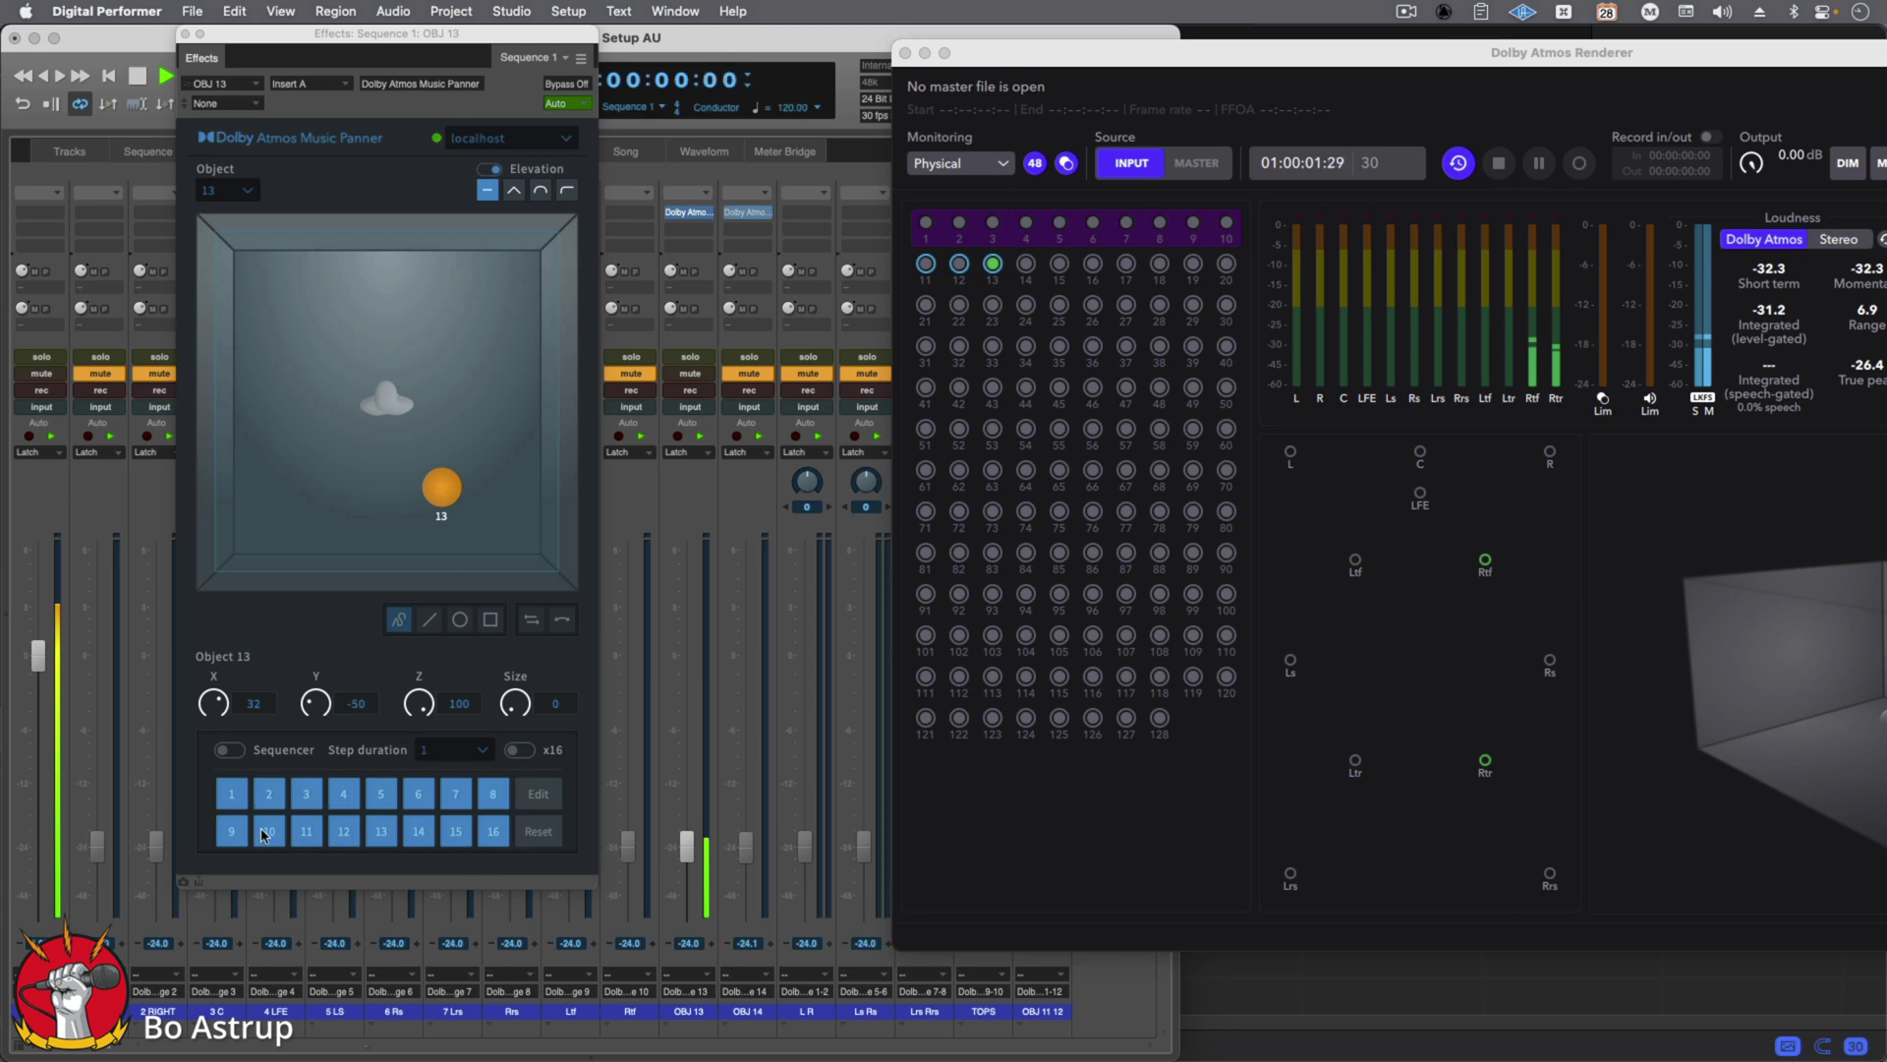
pyautogui.moveTo(441, 488); pyautogui.dragTo(399, 376)
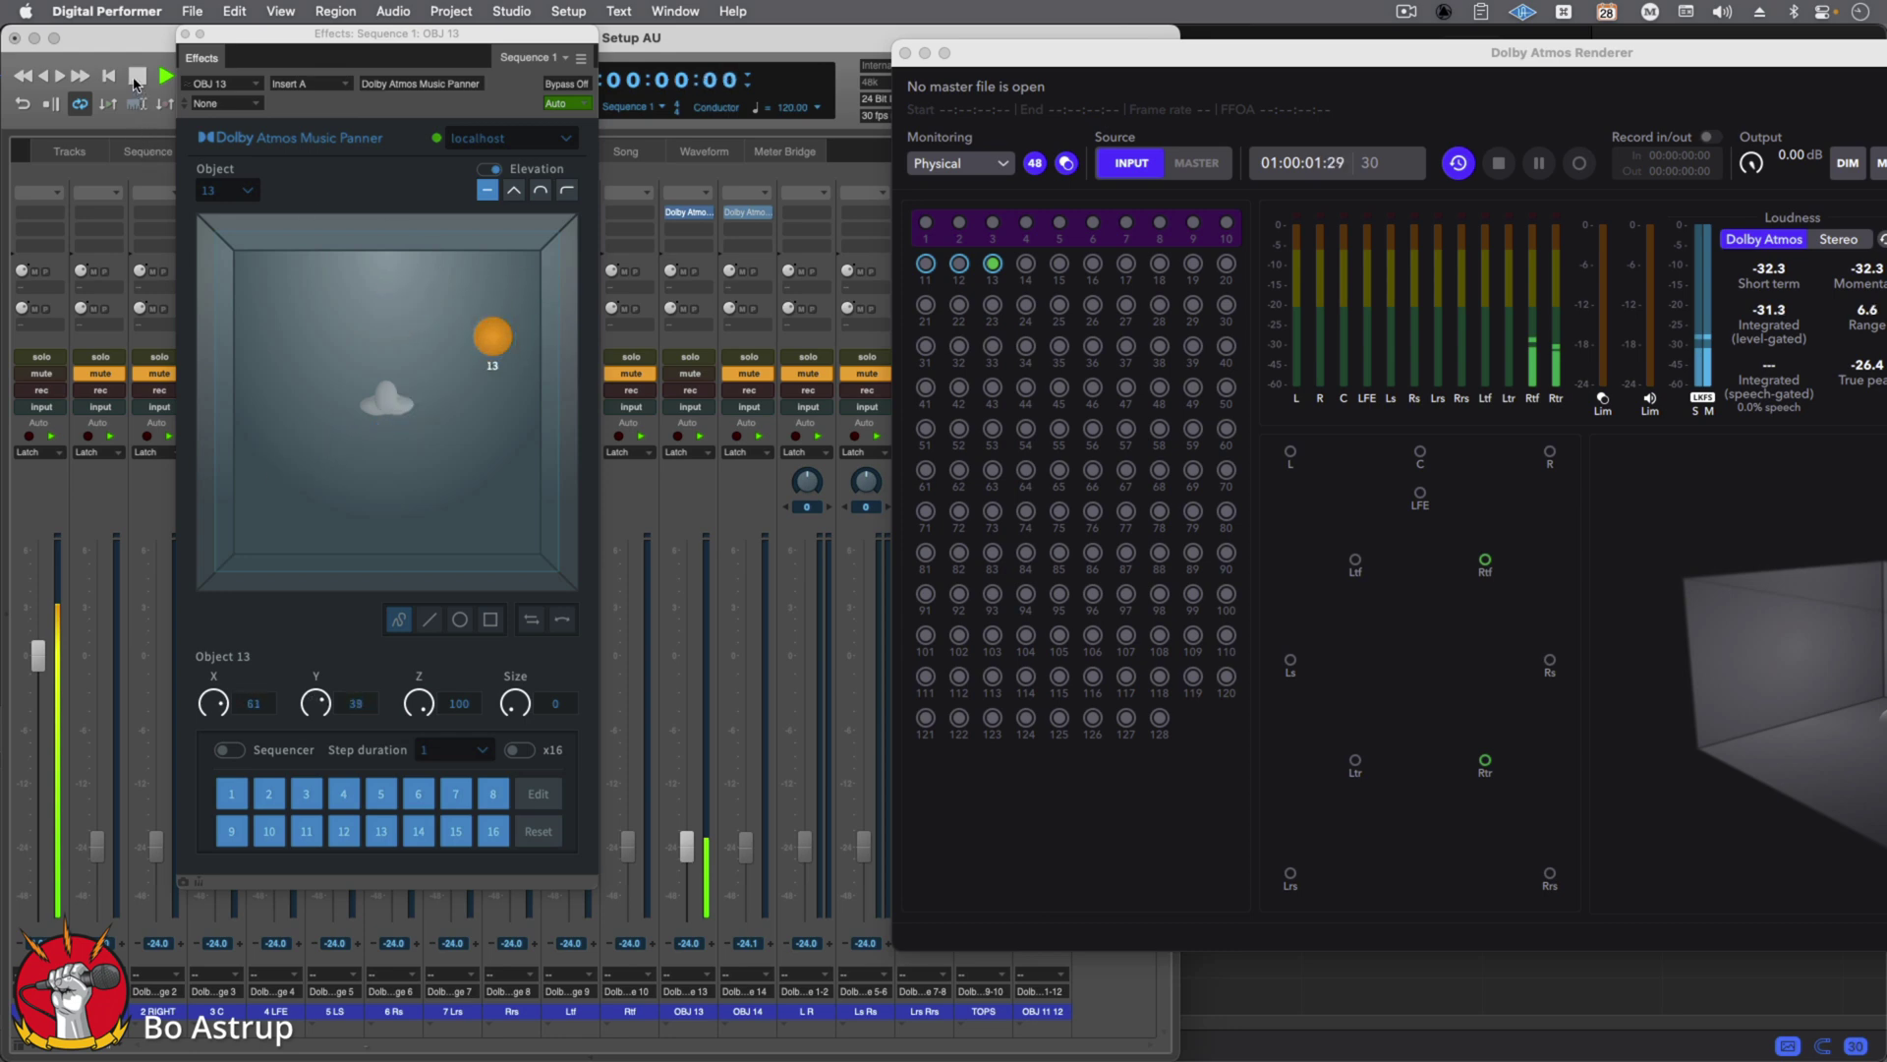
pyautogui.click(136, 78)
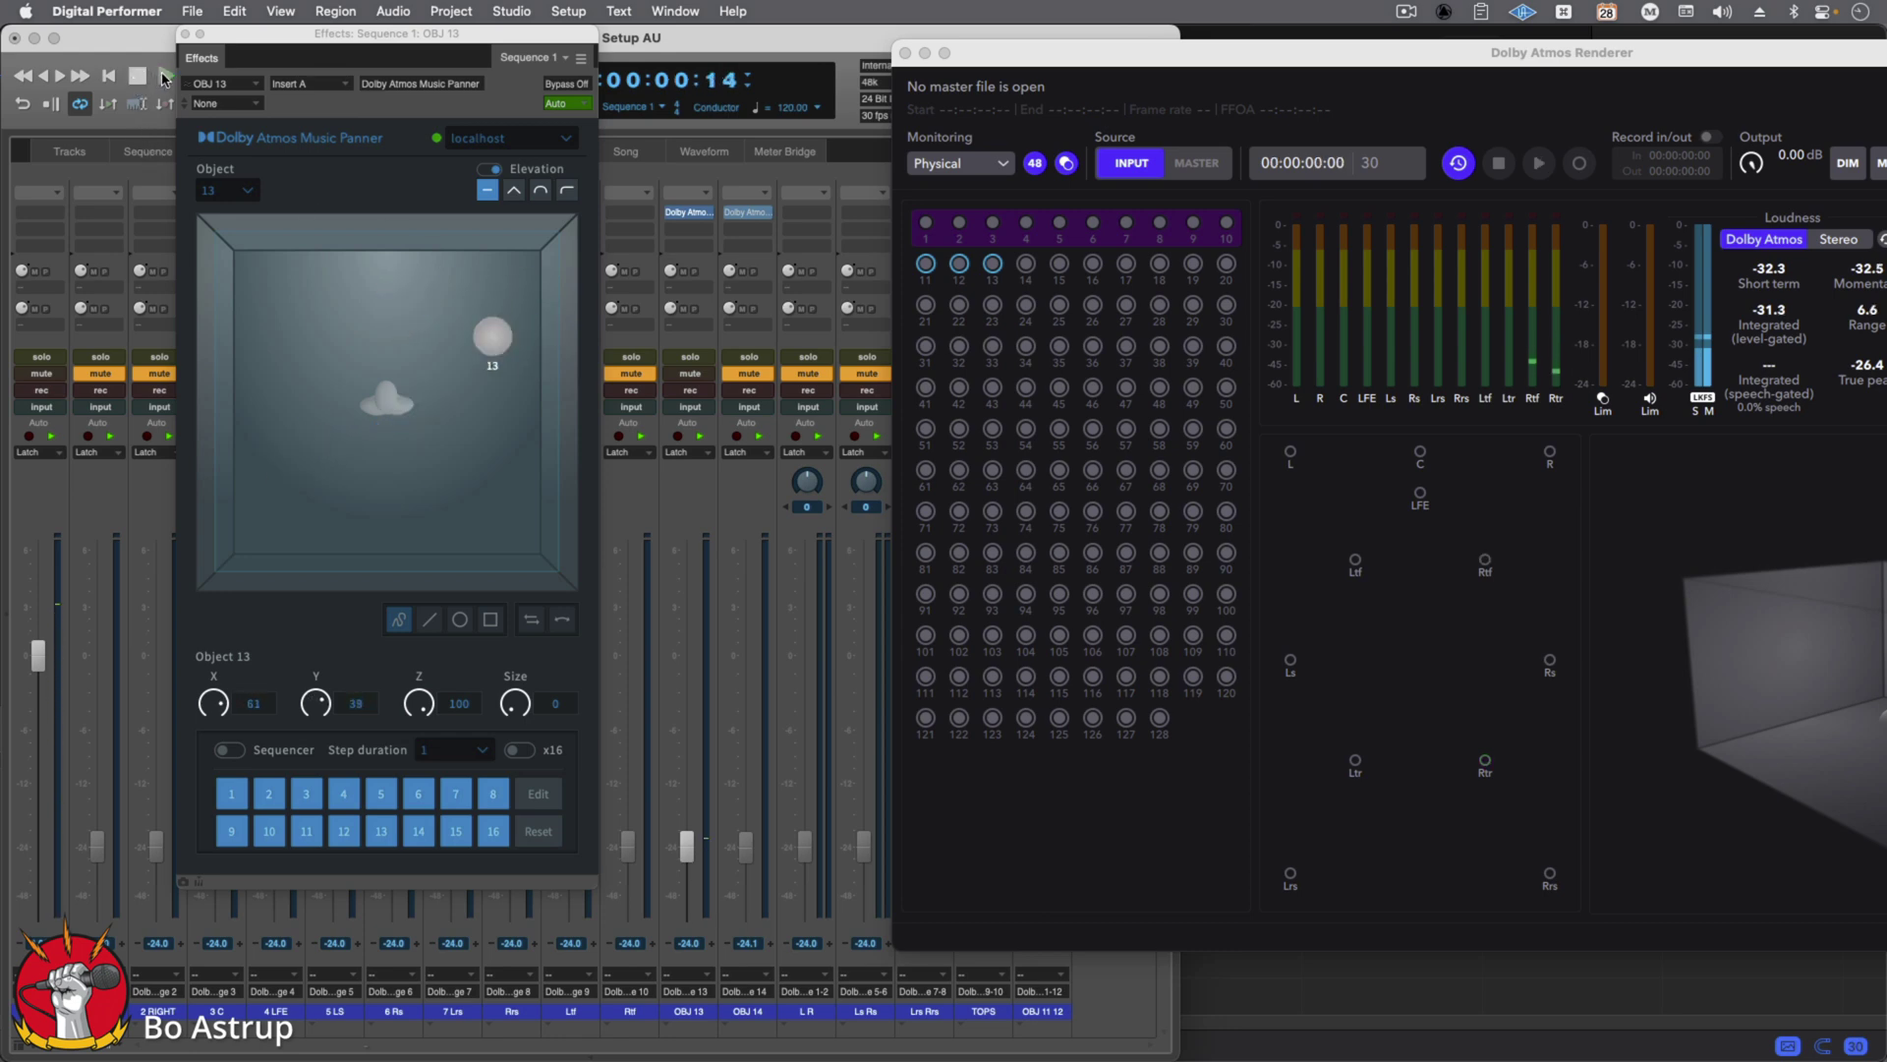
pyautogui.click(164, 77)
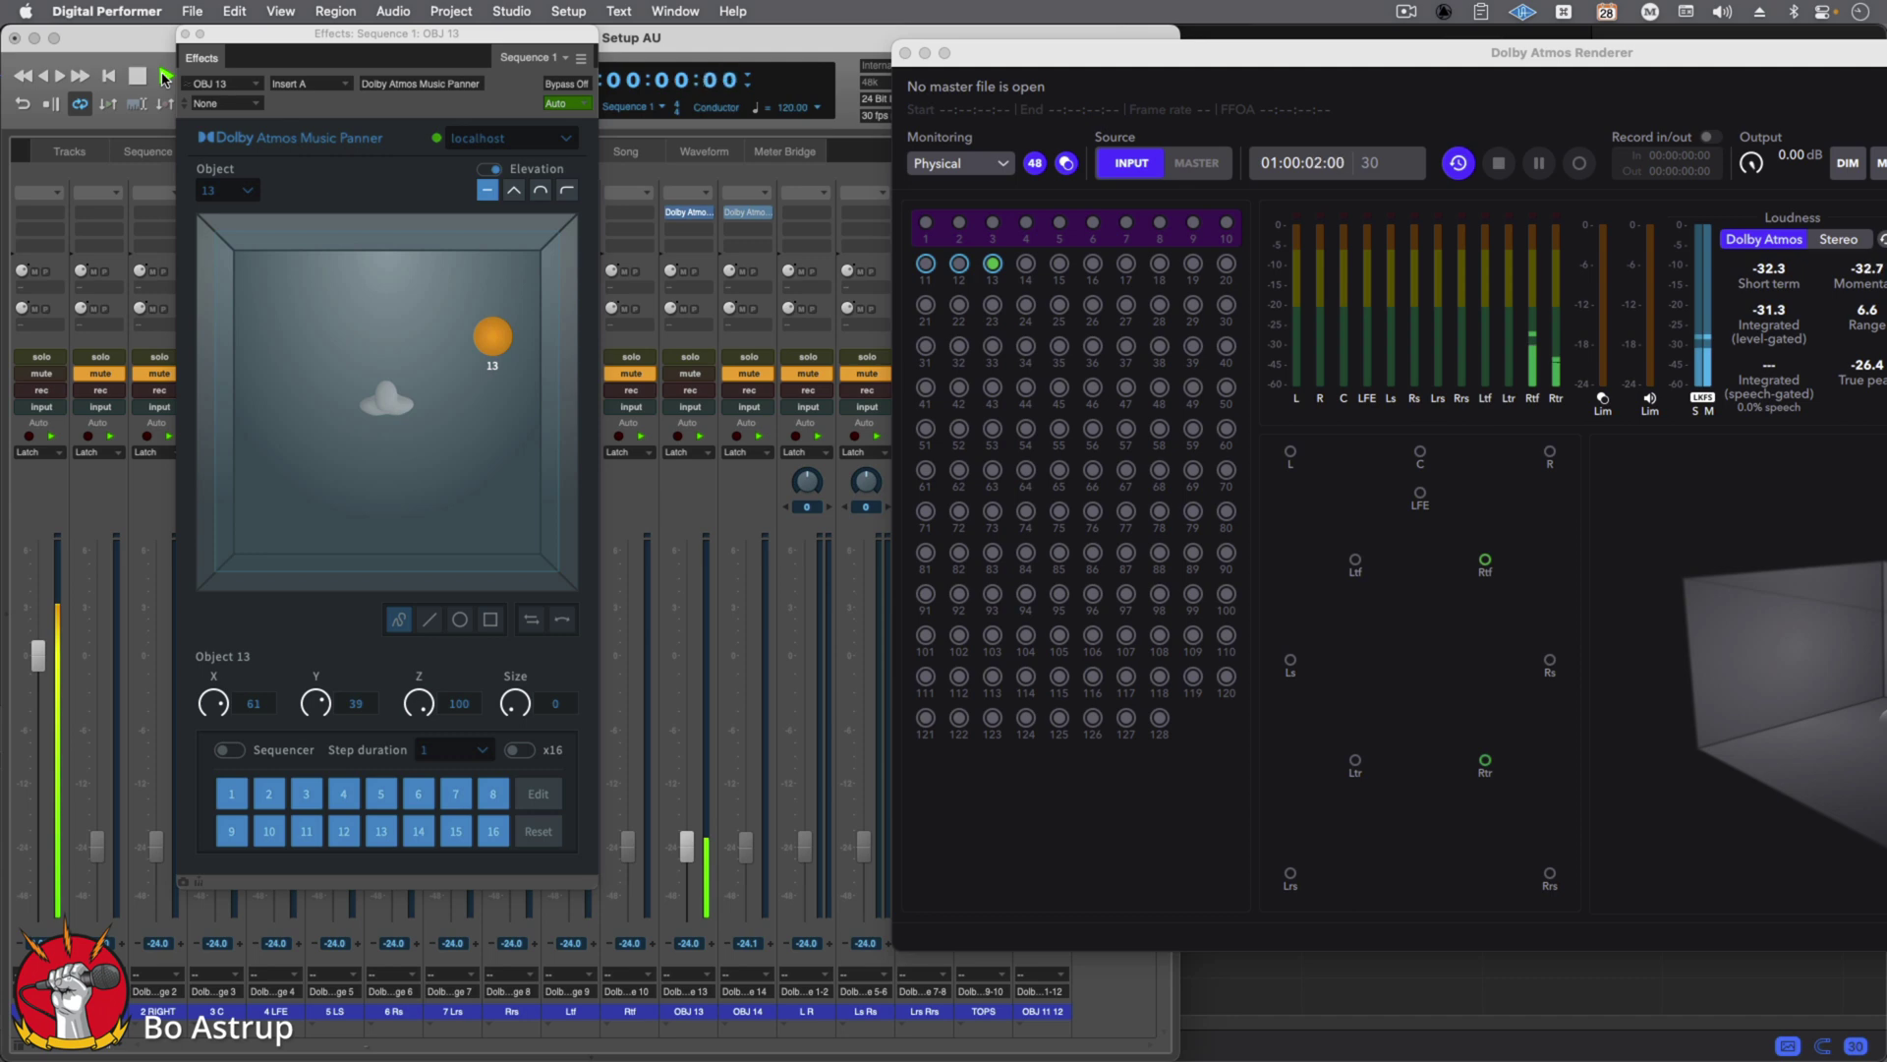
pyautogui.moveTo(492, 336); pyautogui.dragTo(3, 700)
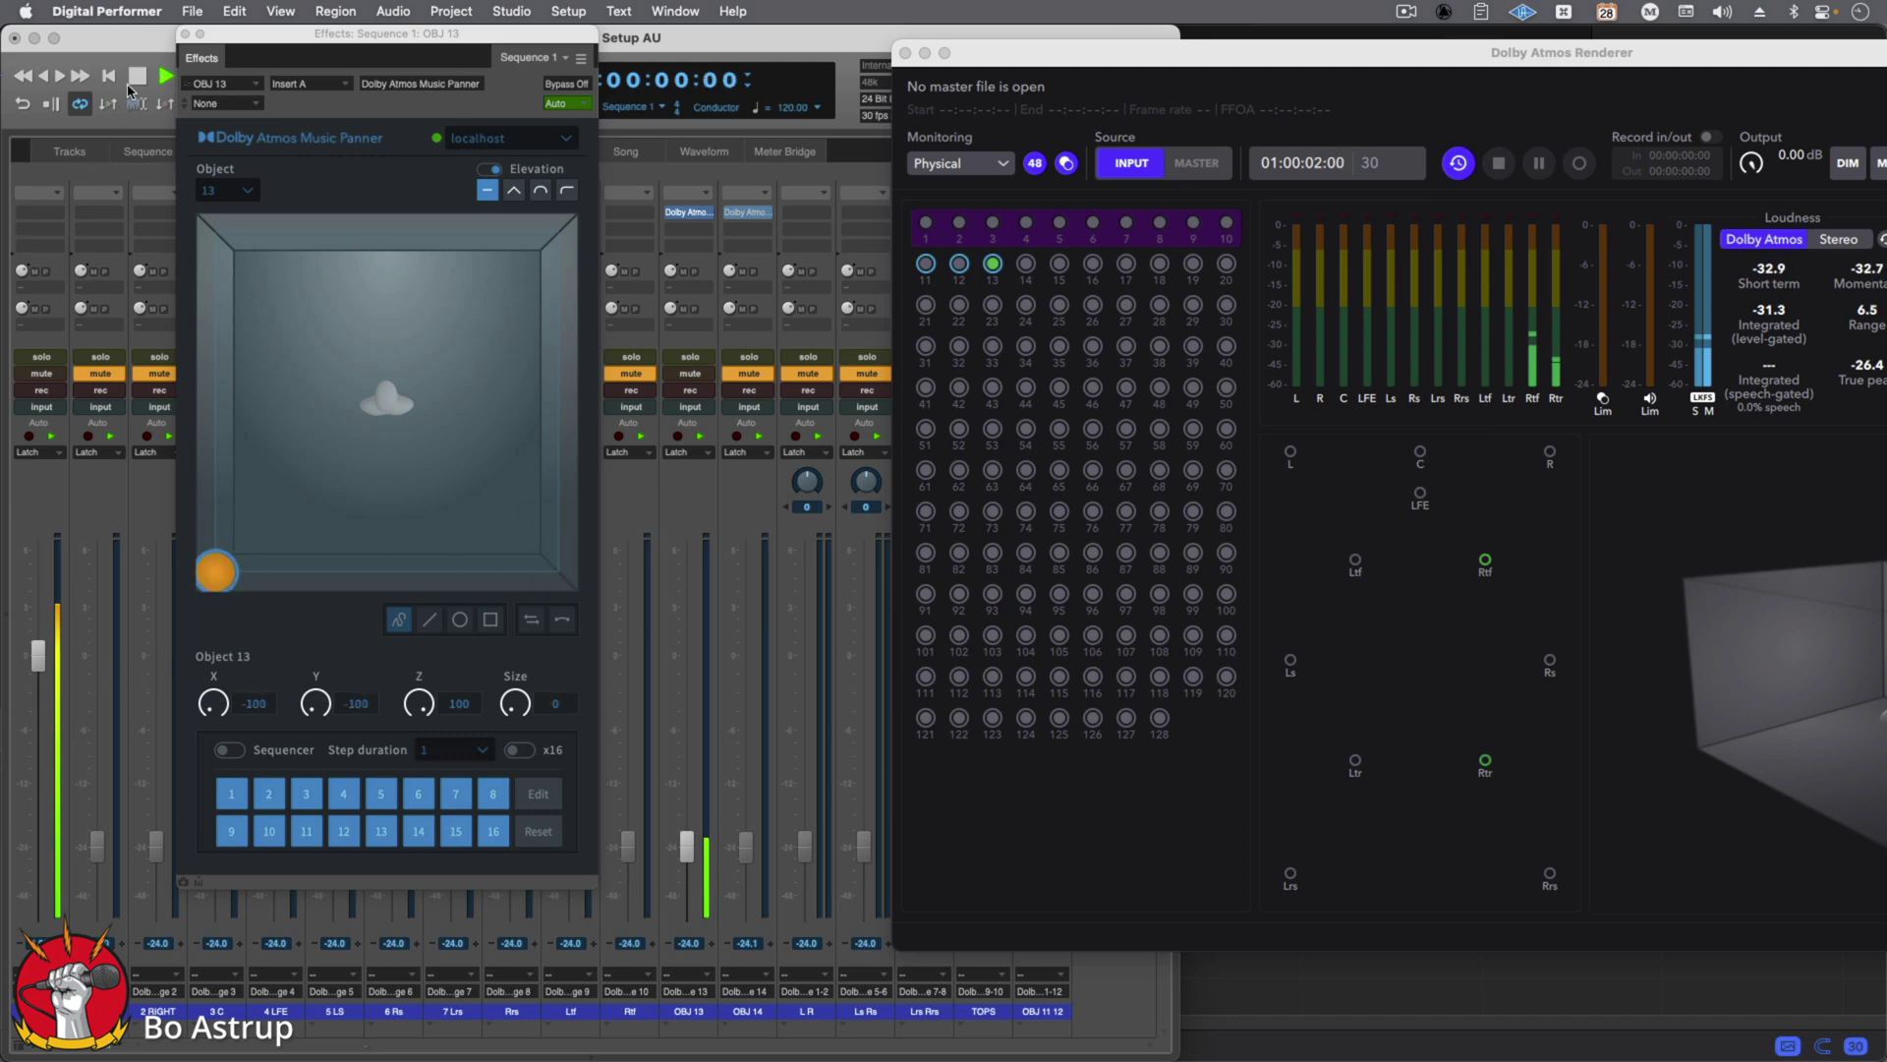
# - Stop and briefly restart playback, stop again, and bring the mixing board forward
pyautogui.click(135, 79)
pyautogui.click(164, 78)
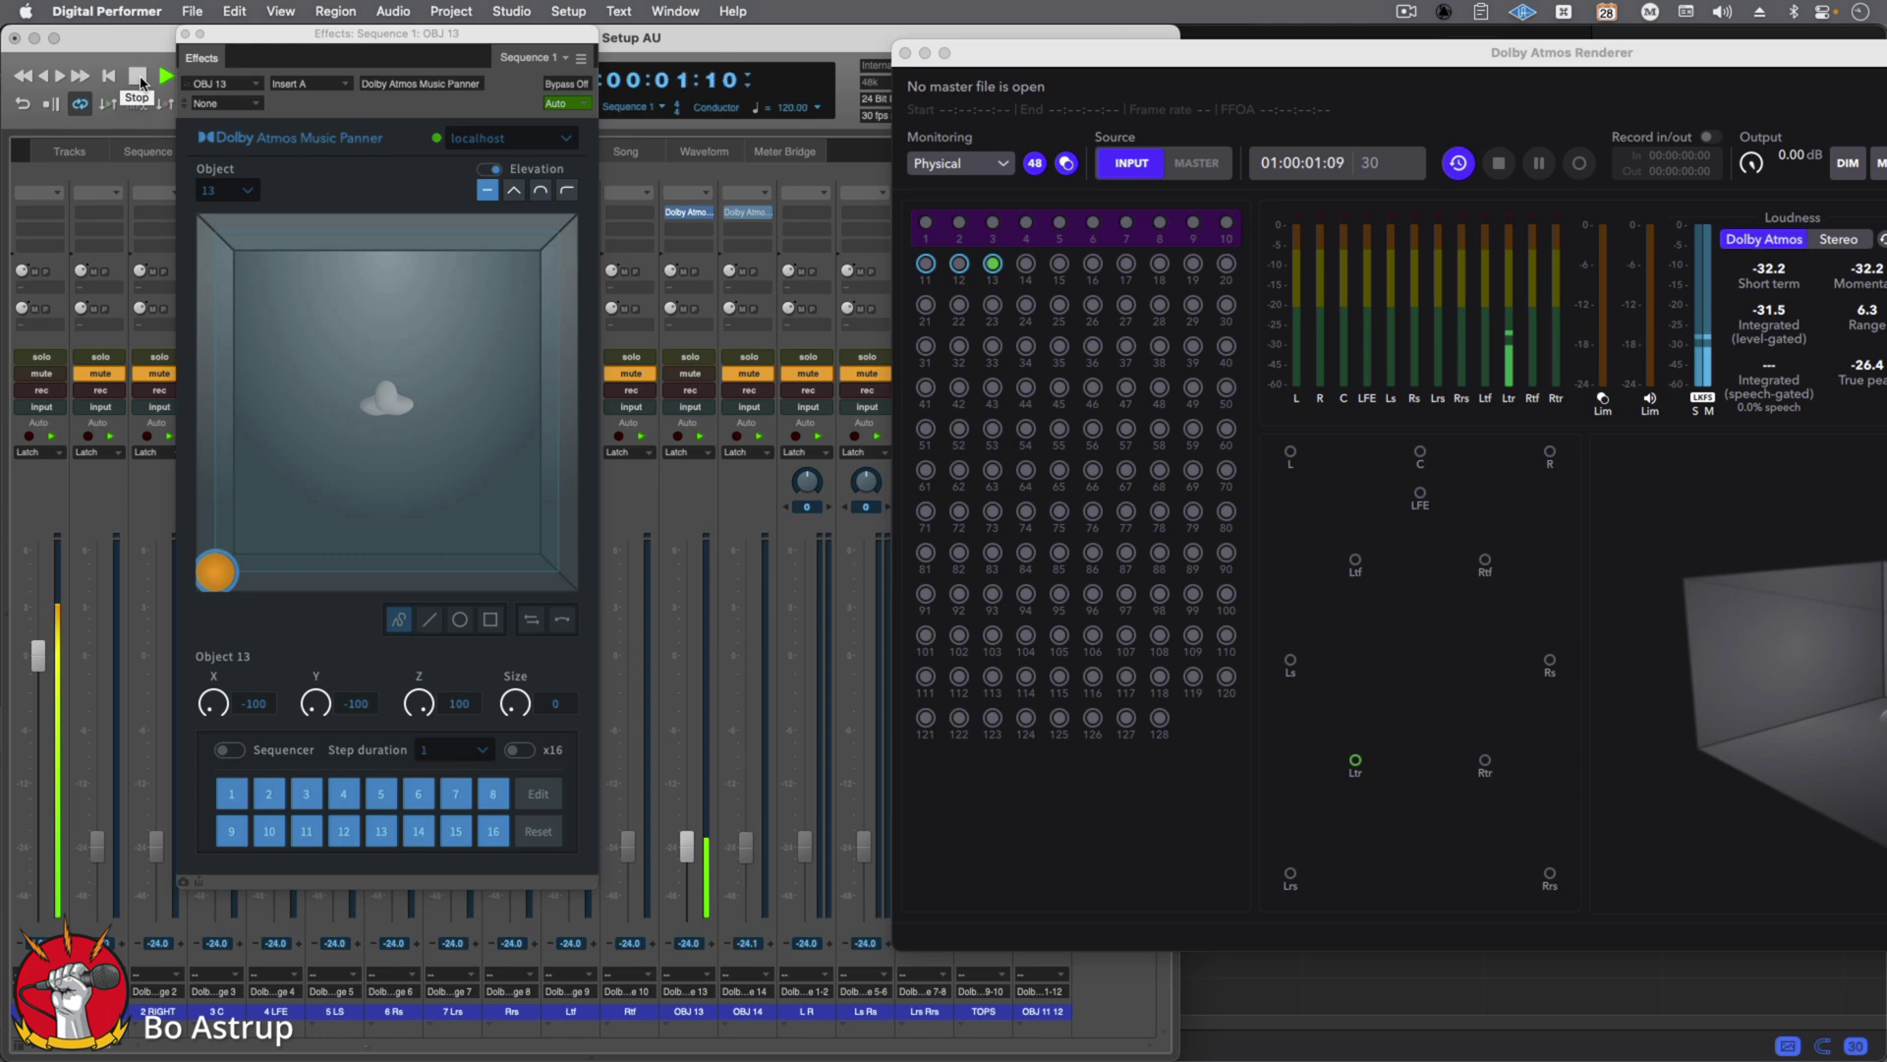
pyautogui.click(138, 76)
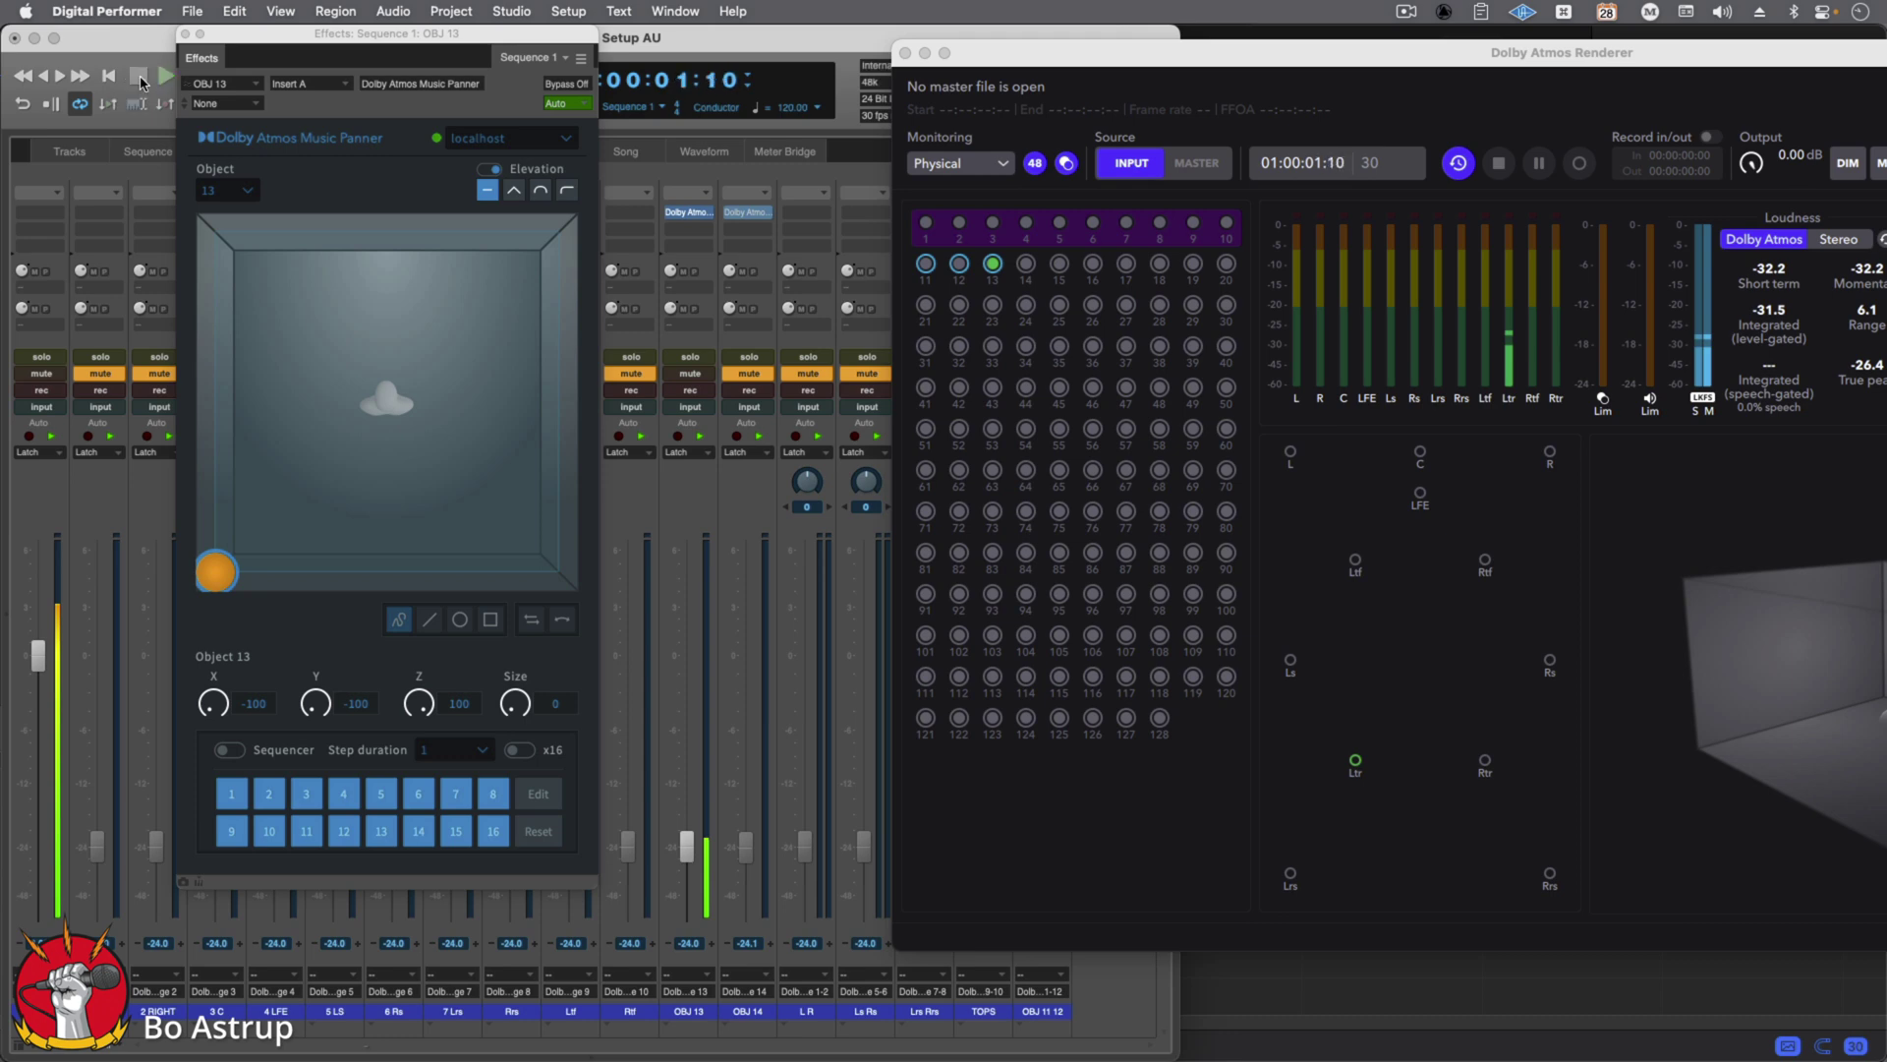
pyautogui.click(718, 386)
# - Unmute OBJ 14, swap to its Atmos panner, and audition it briefly
pyautogui.click(753, 376)
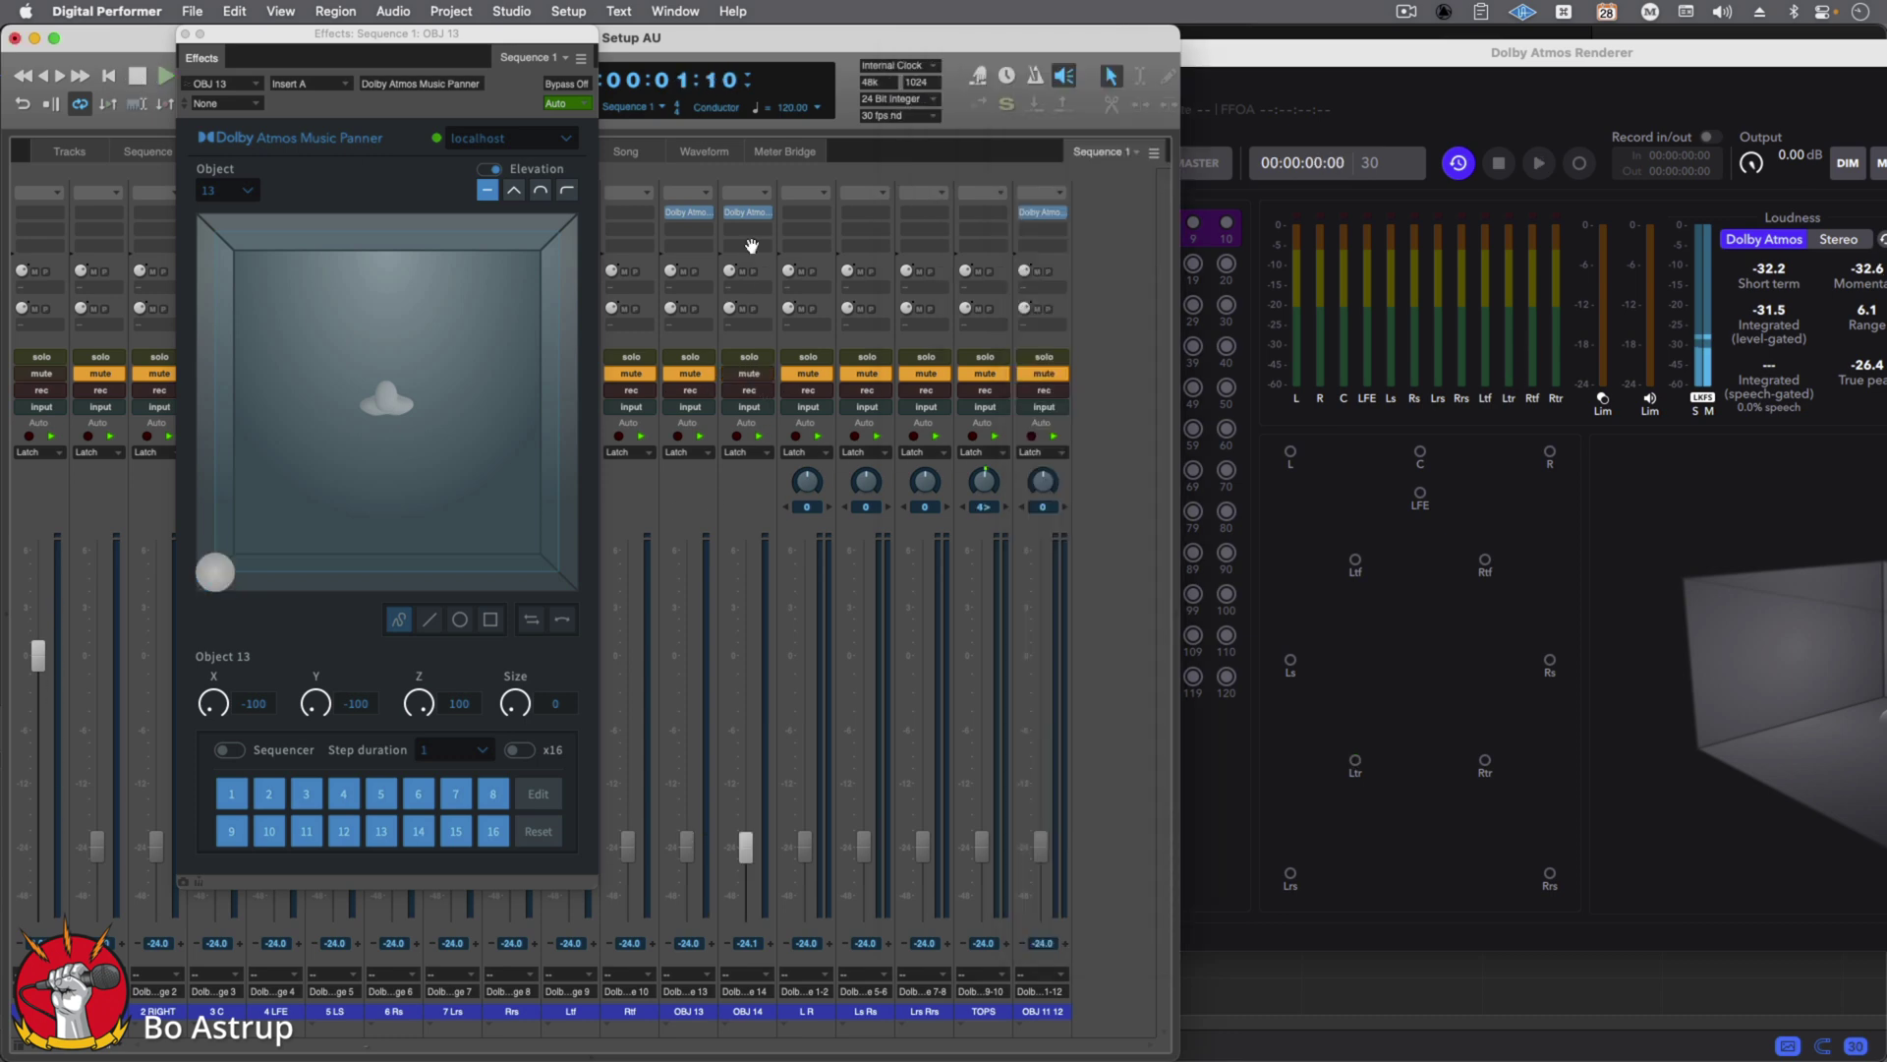
pyautogui.click(184, 35)
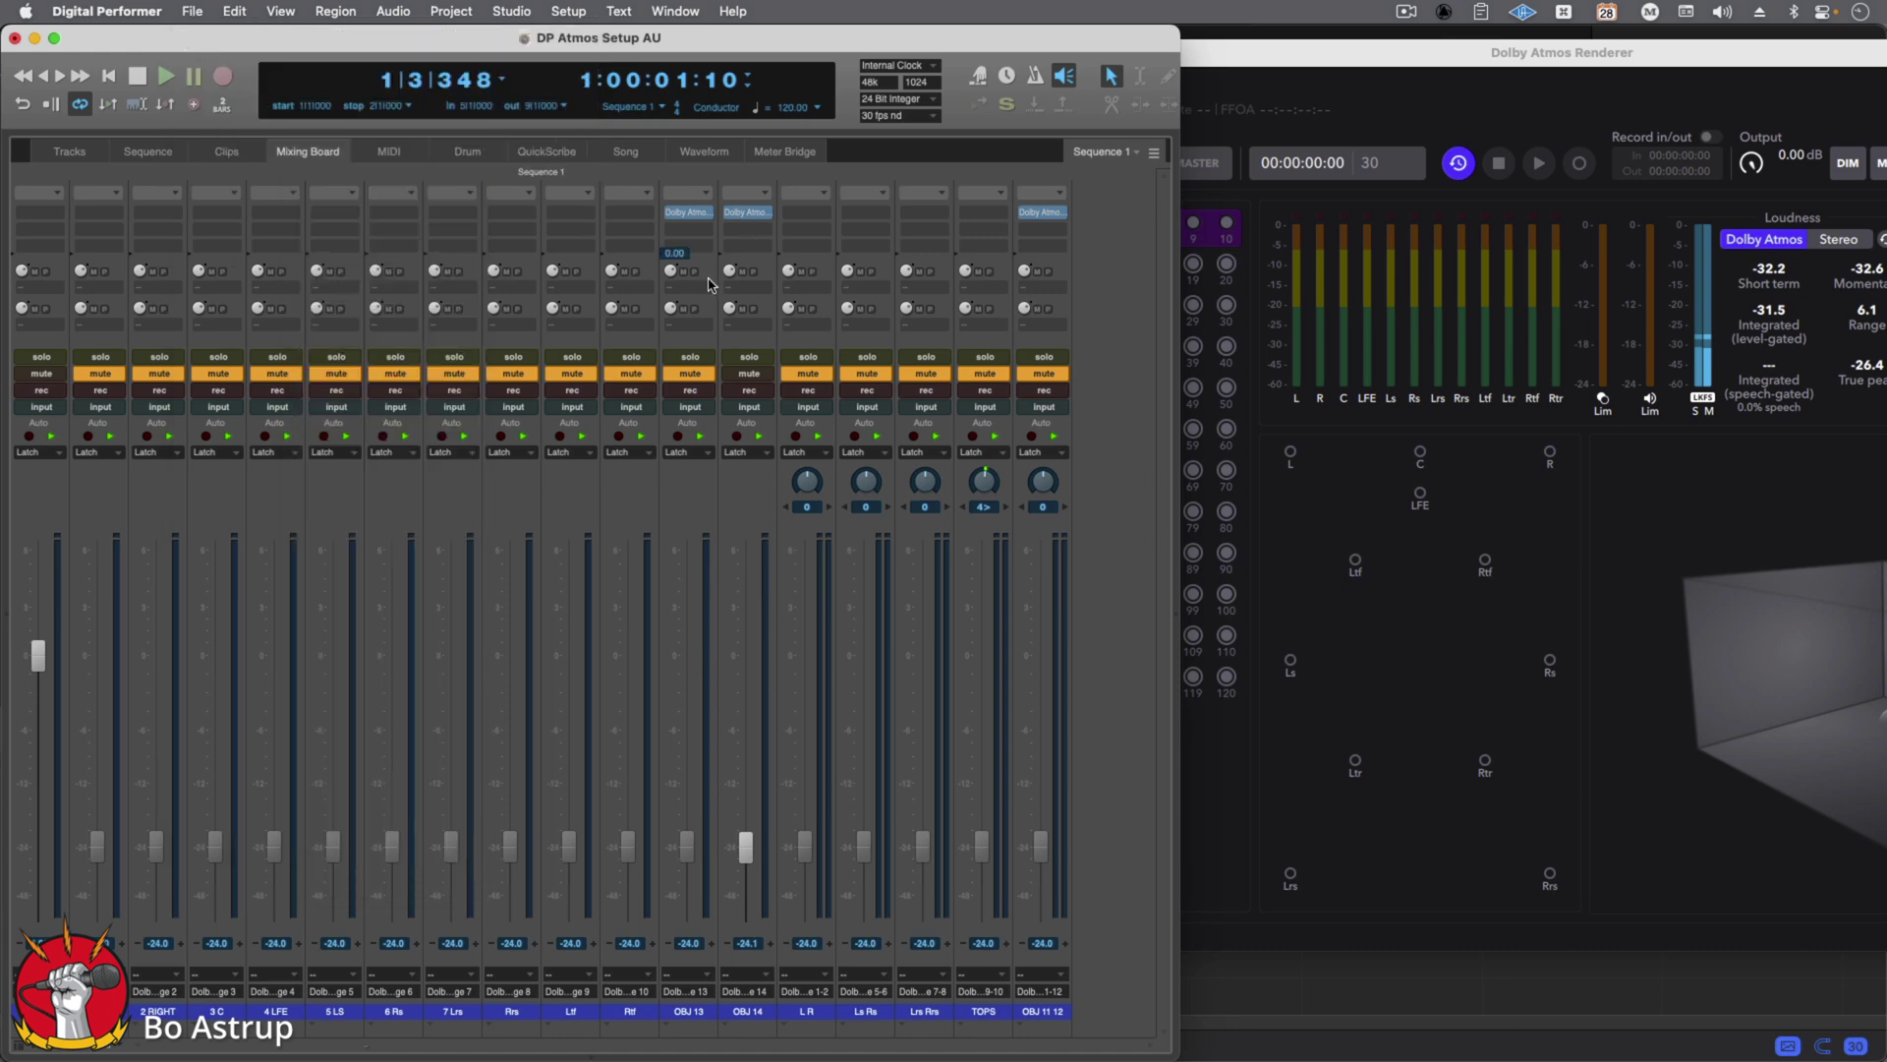
pyautogui.click(747, 213)
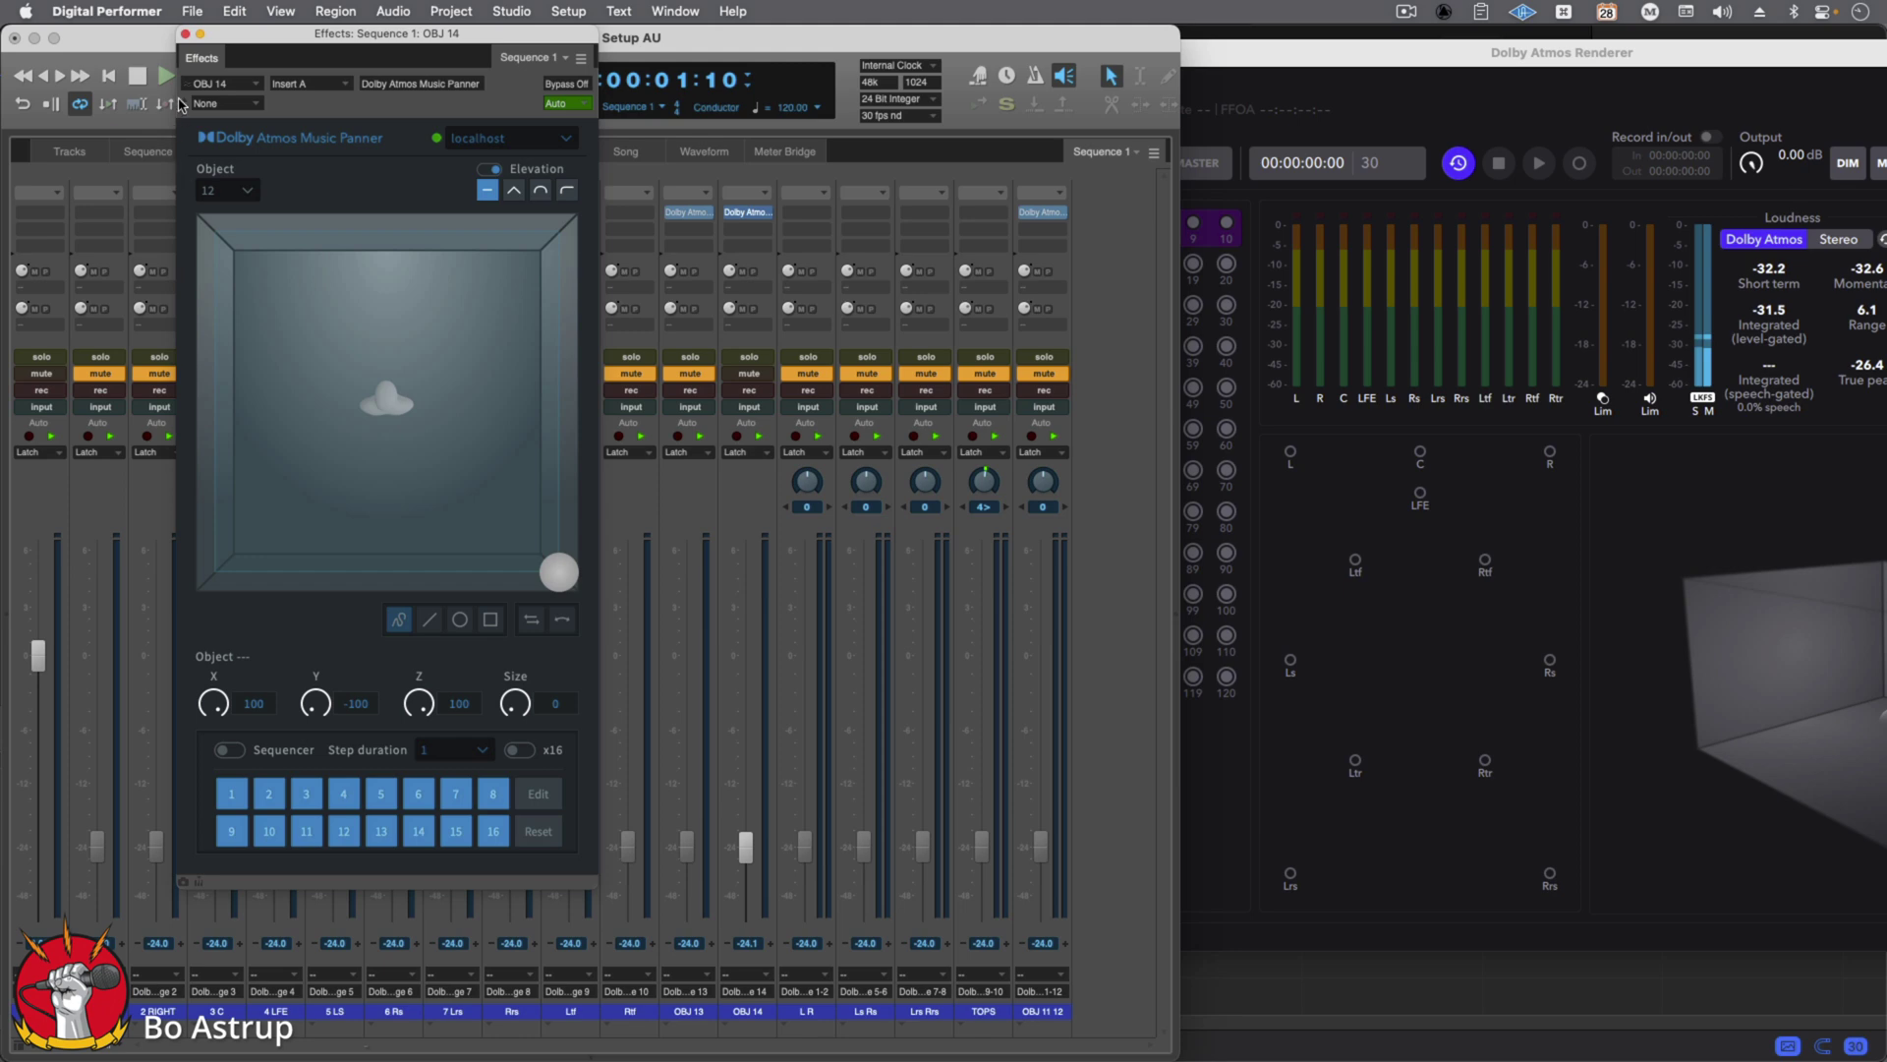
pyautogui.click(166, 78)
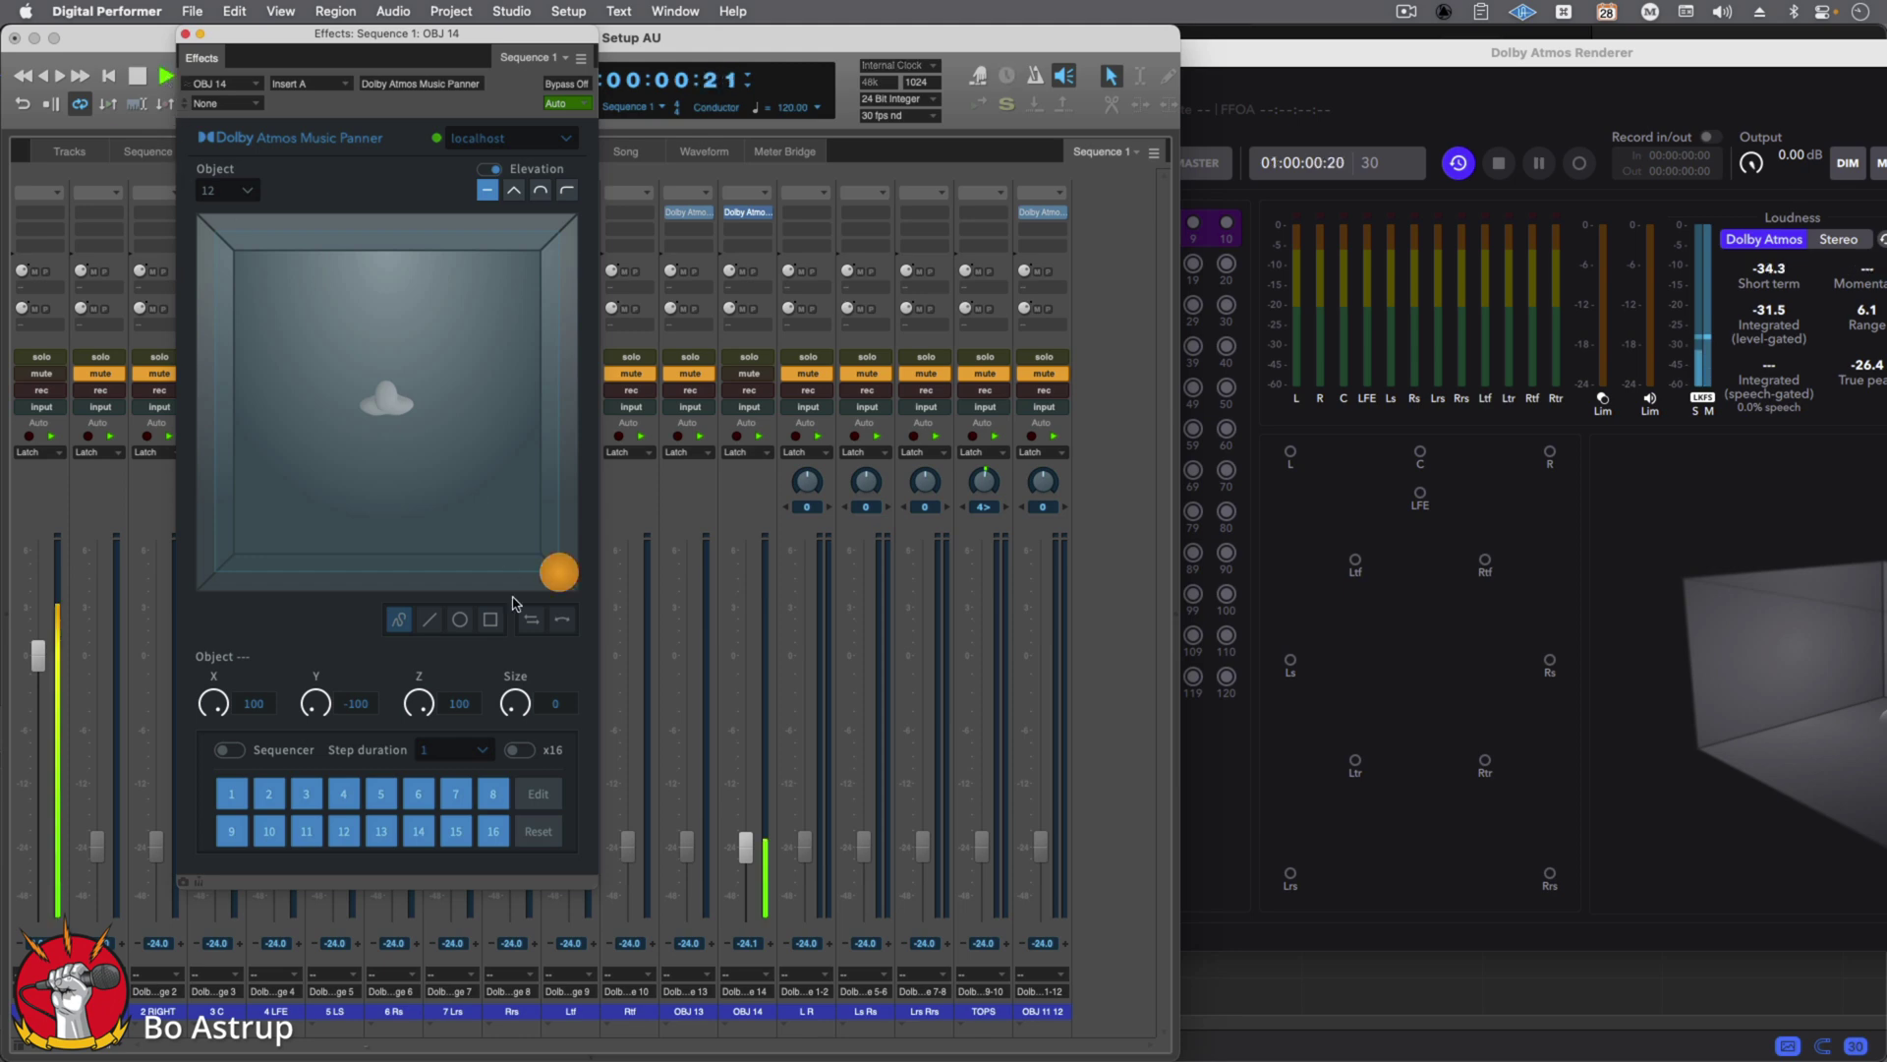
pyautogui.press('space')
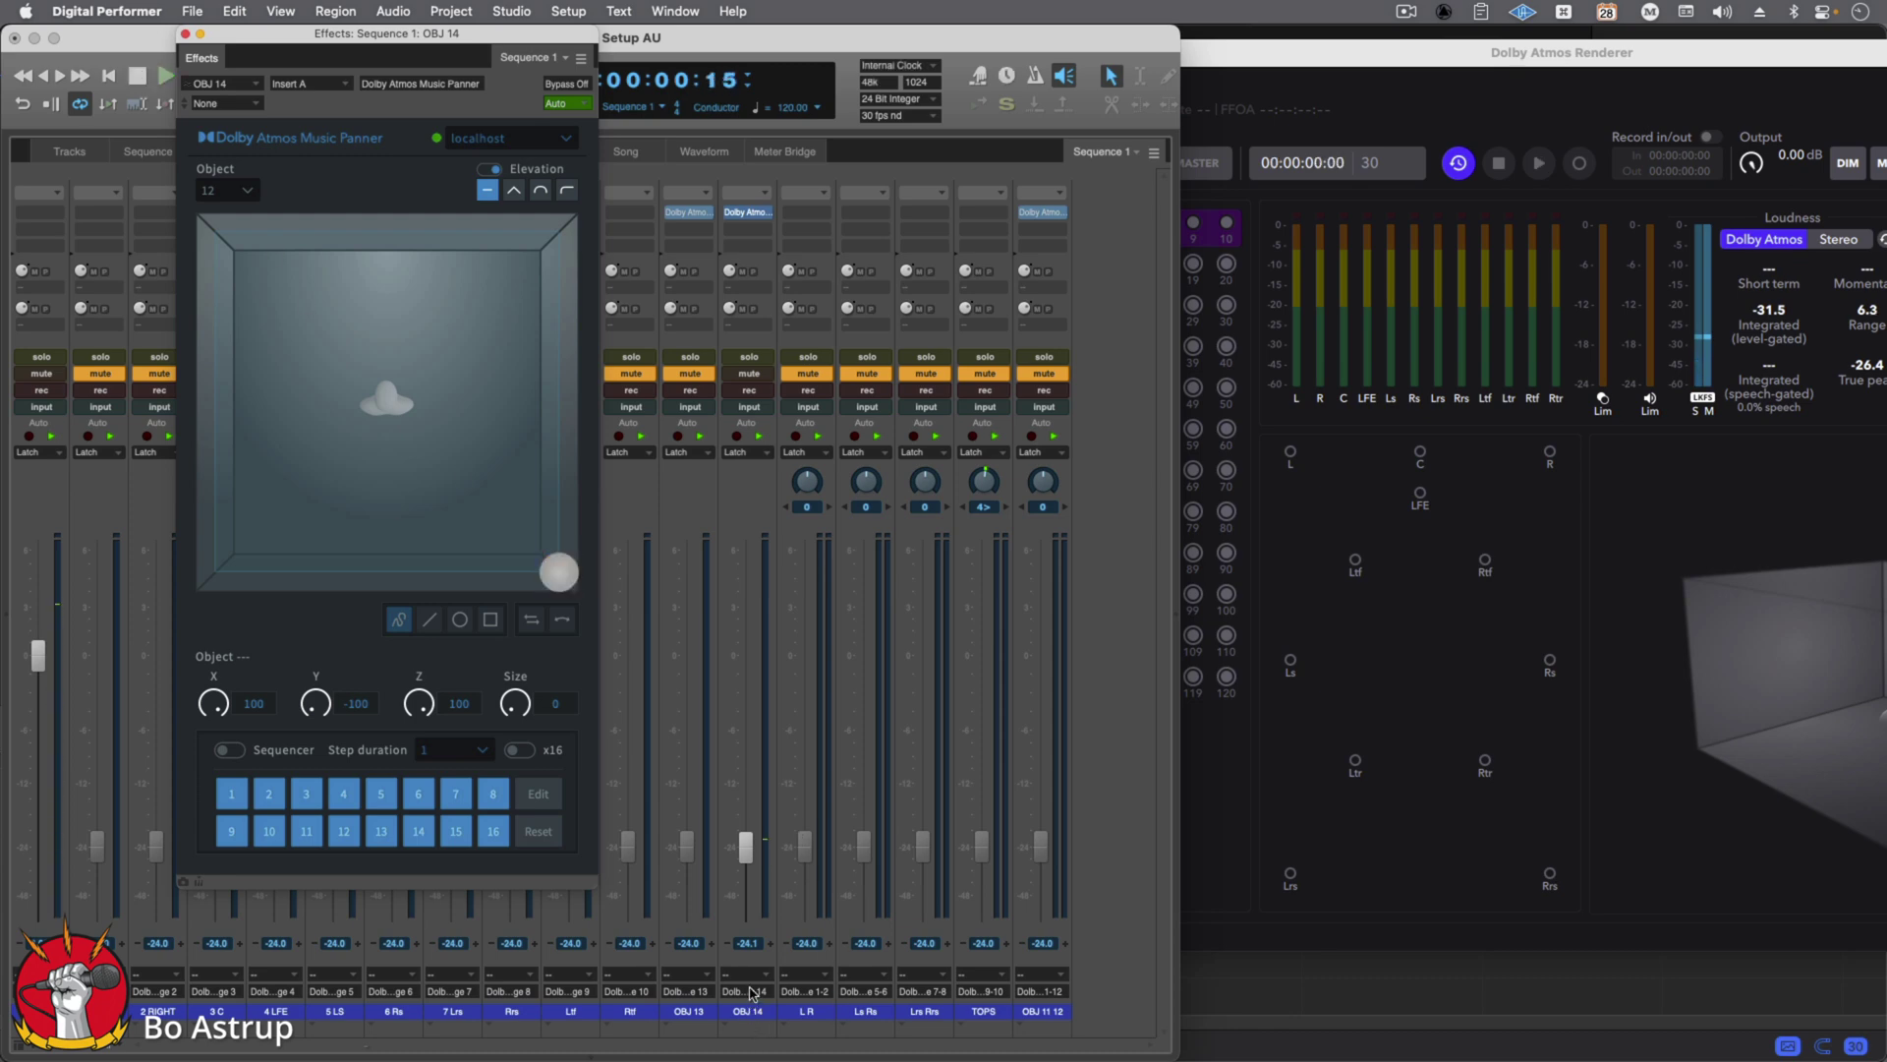
# - Assign OBJ 14's panner to object 14 and play it into the renderer
pyautogui.click(250, 192)
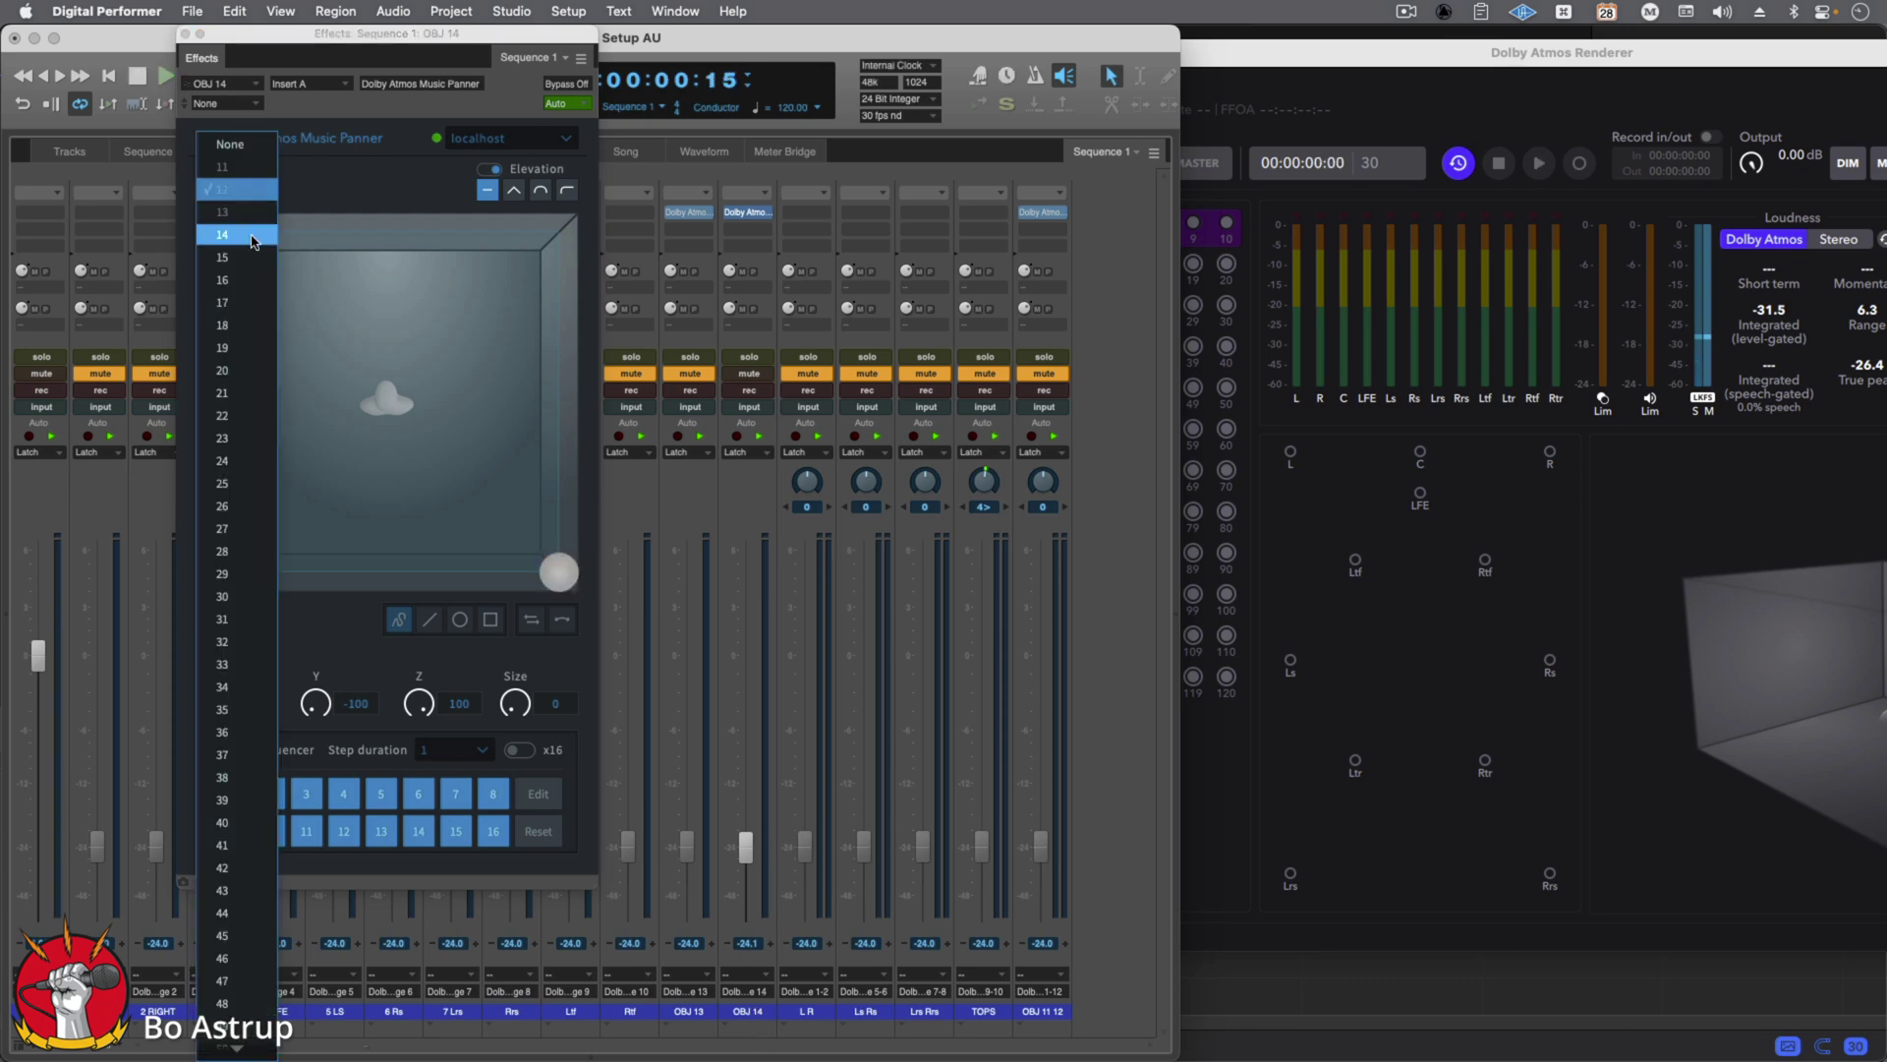
pyautogui.click(253, 238)
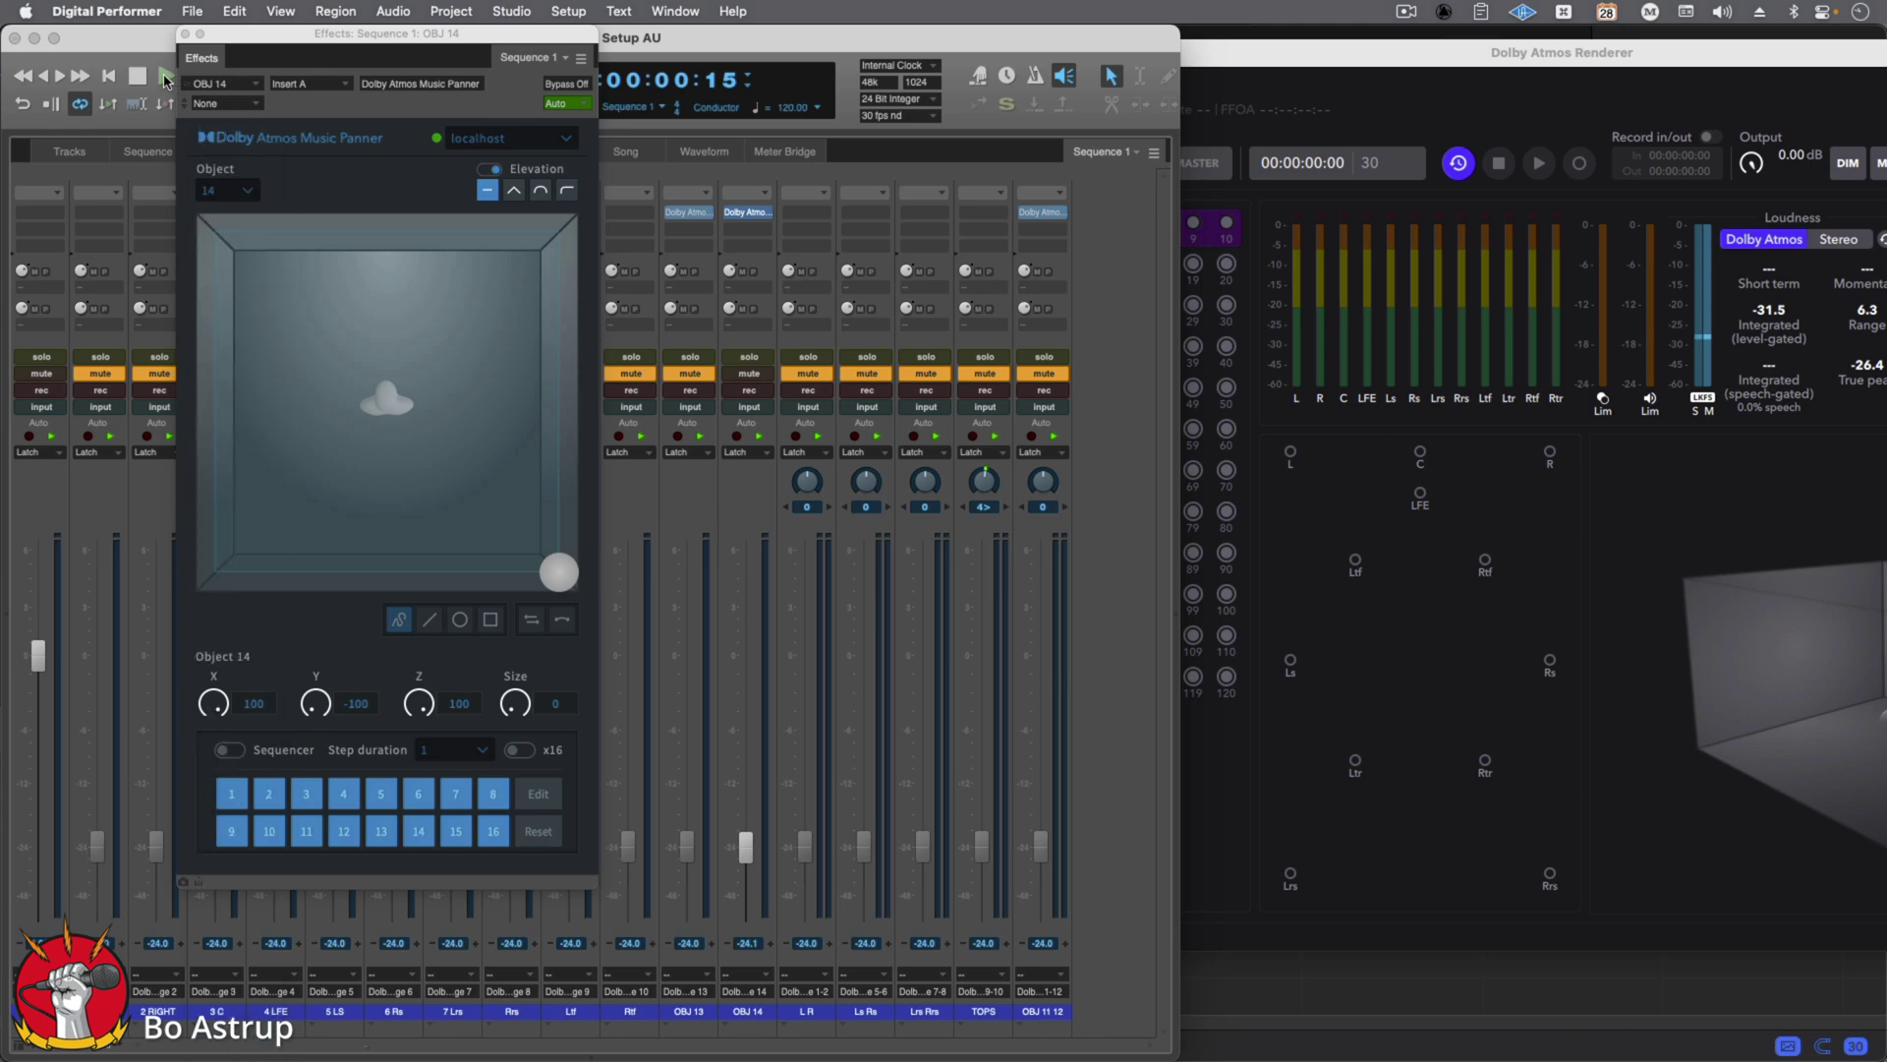
pyautogui.click(165, 76)
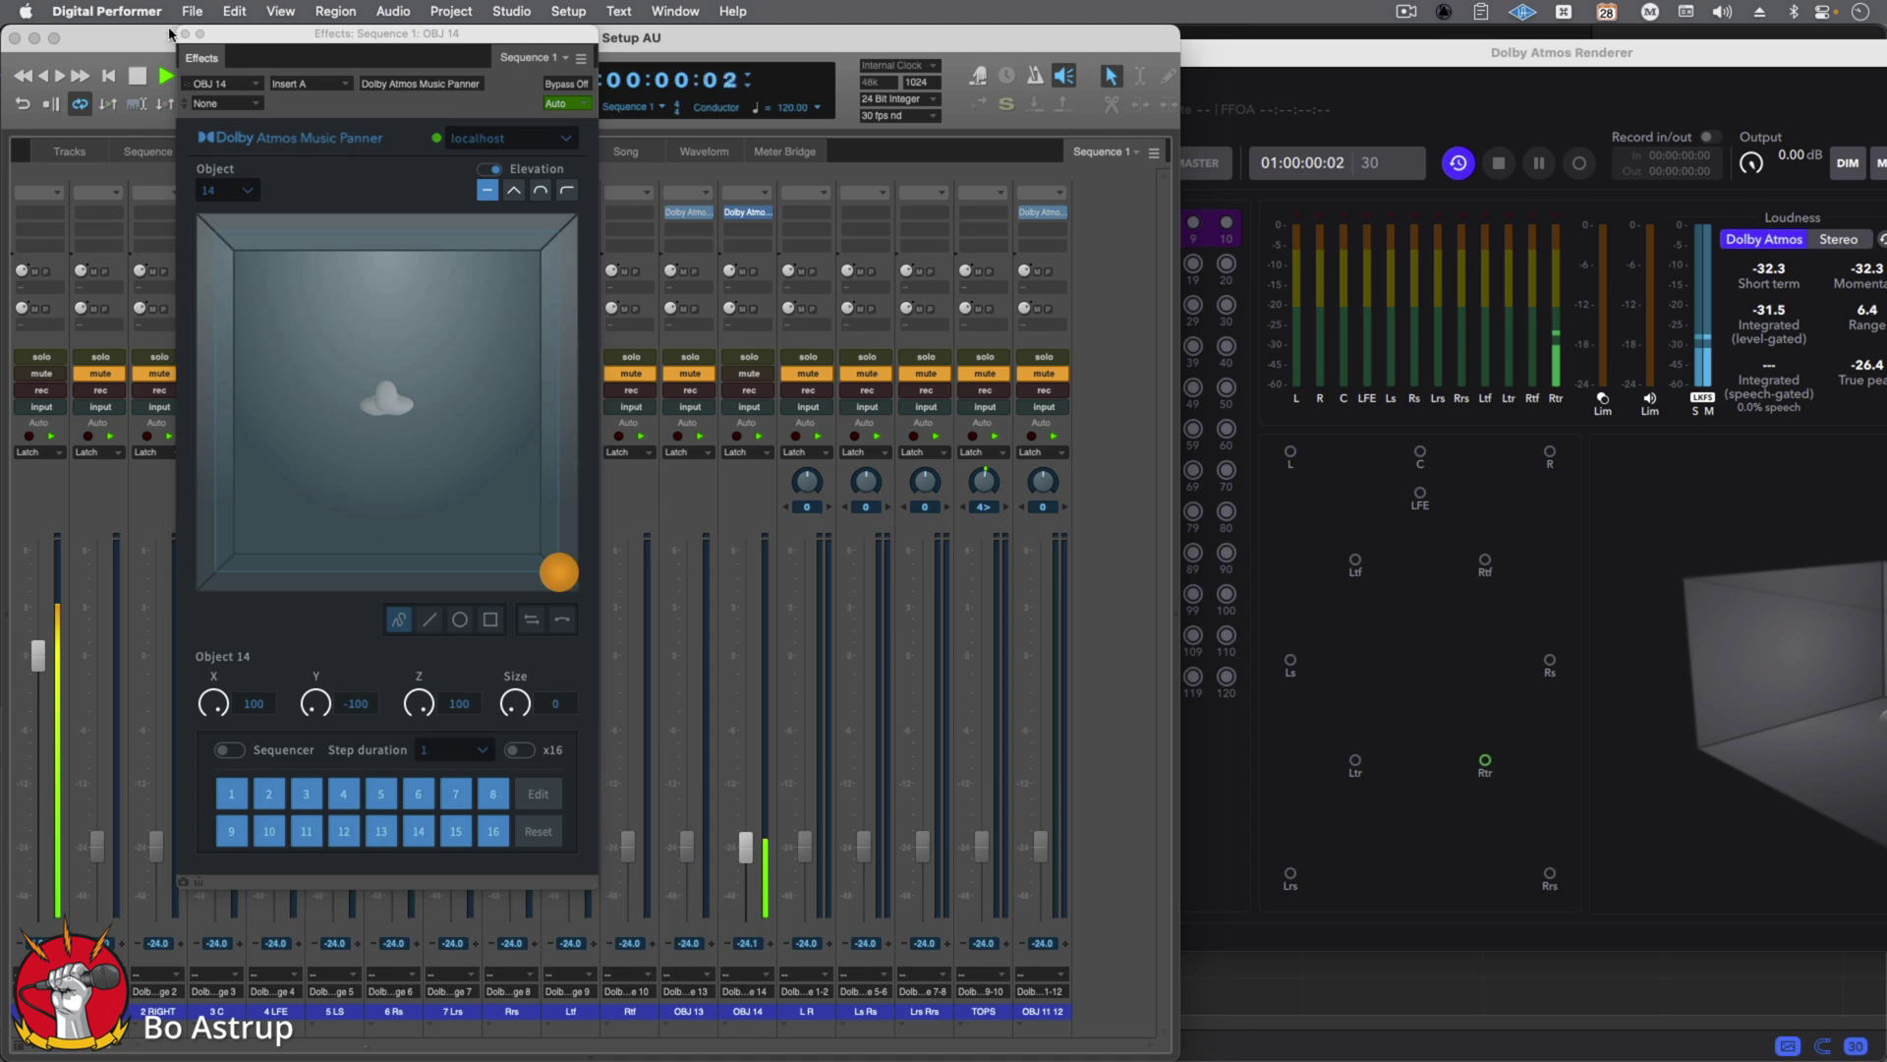
# - Audition the LR bed on Dolby Audio Bridge 1-2, panning it right, left and back, then mute it
pyautogui.click(185, 34)
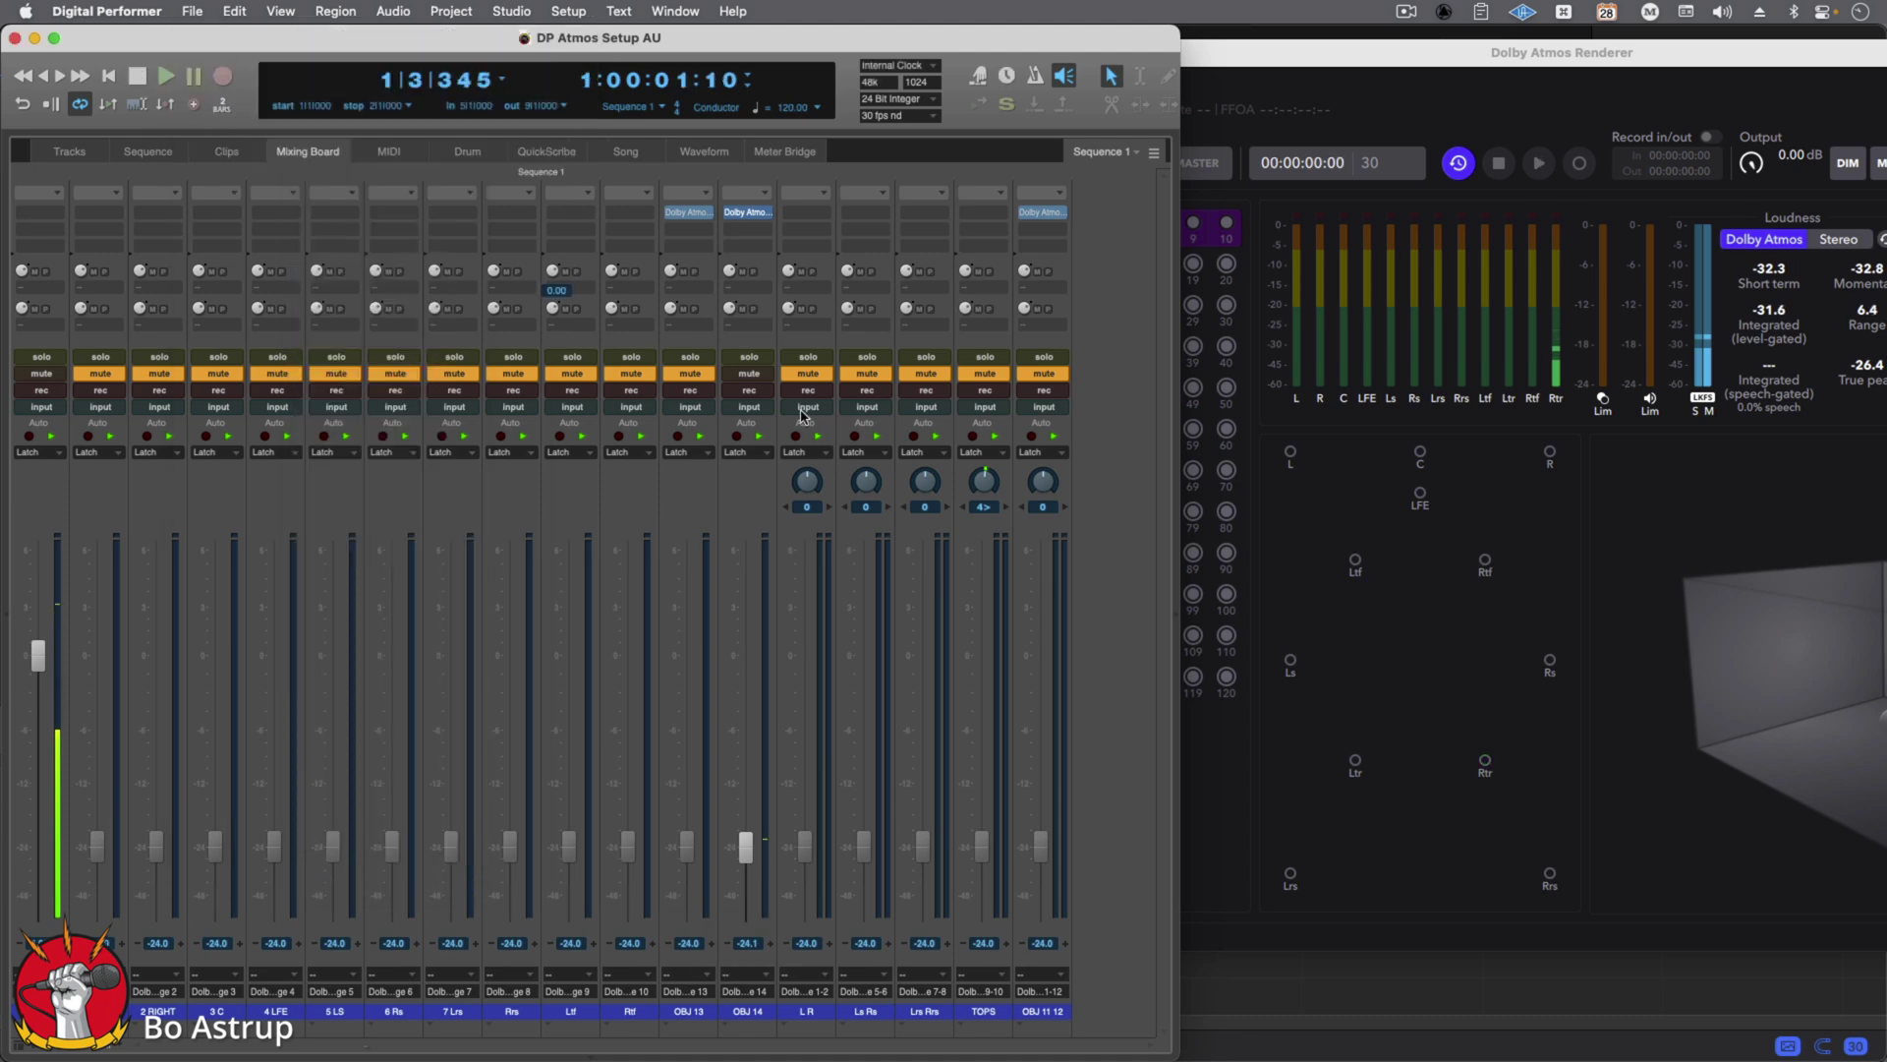
pyautogui.click(810, 376)
pyautogui.click(826, 992)
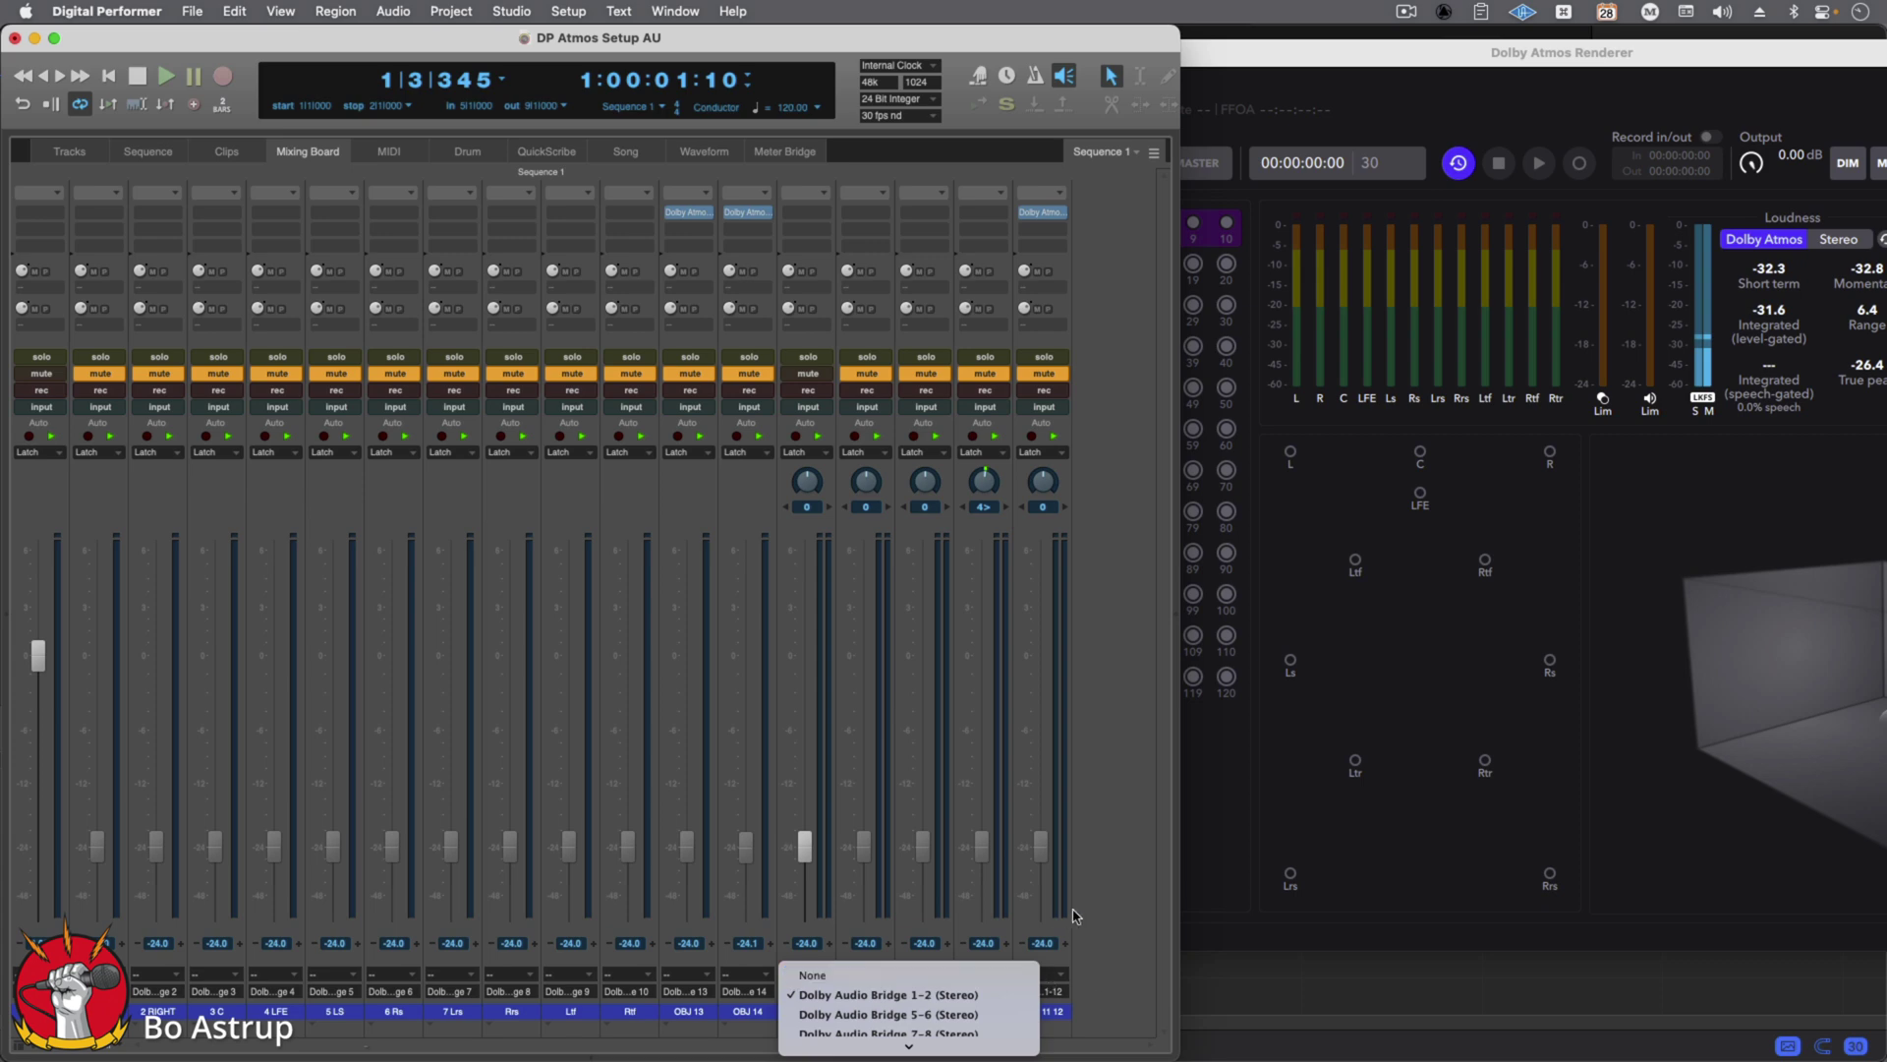
pyautogui.click(1111, 870)
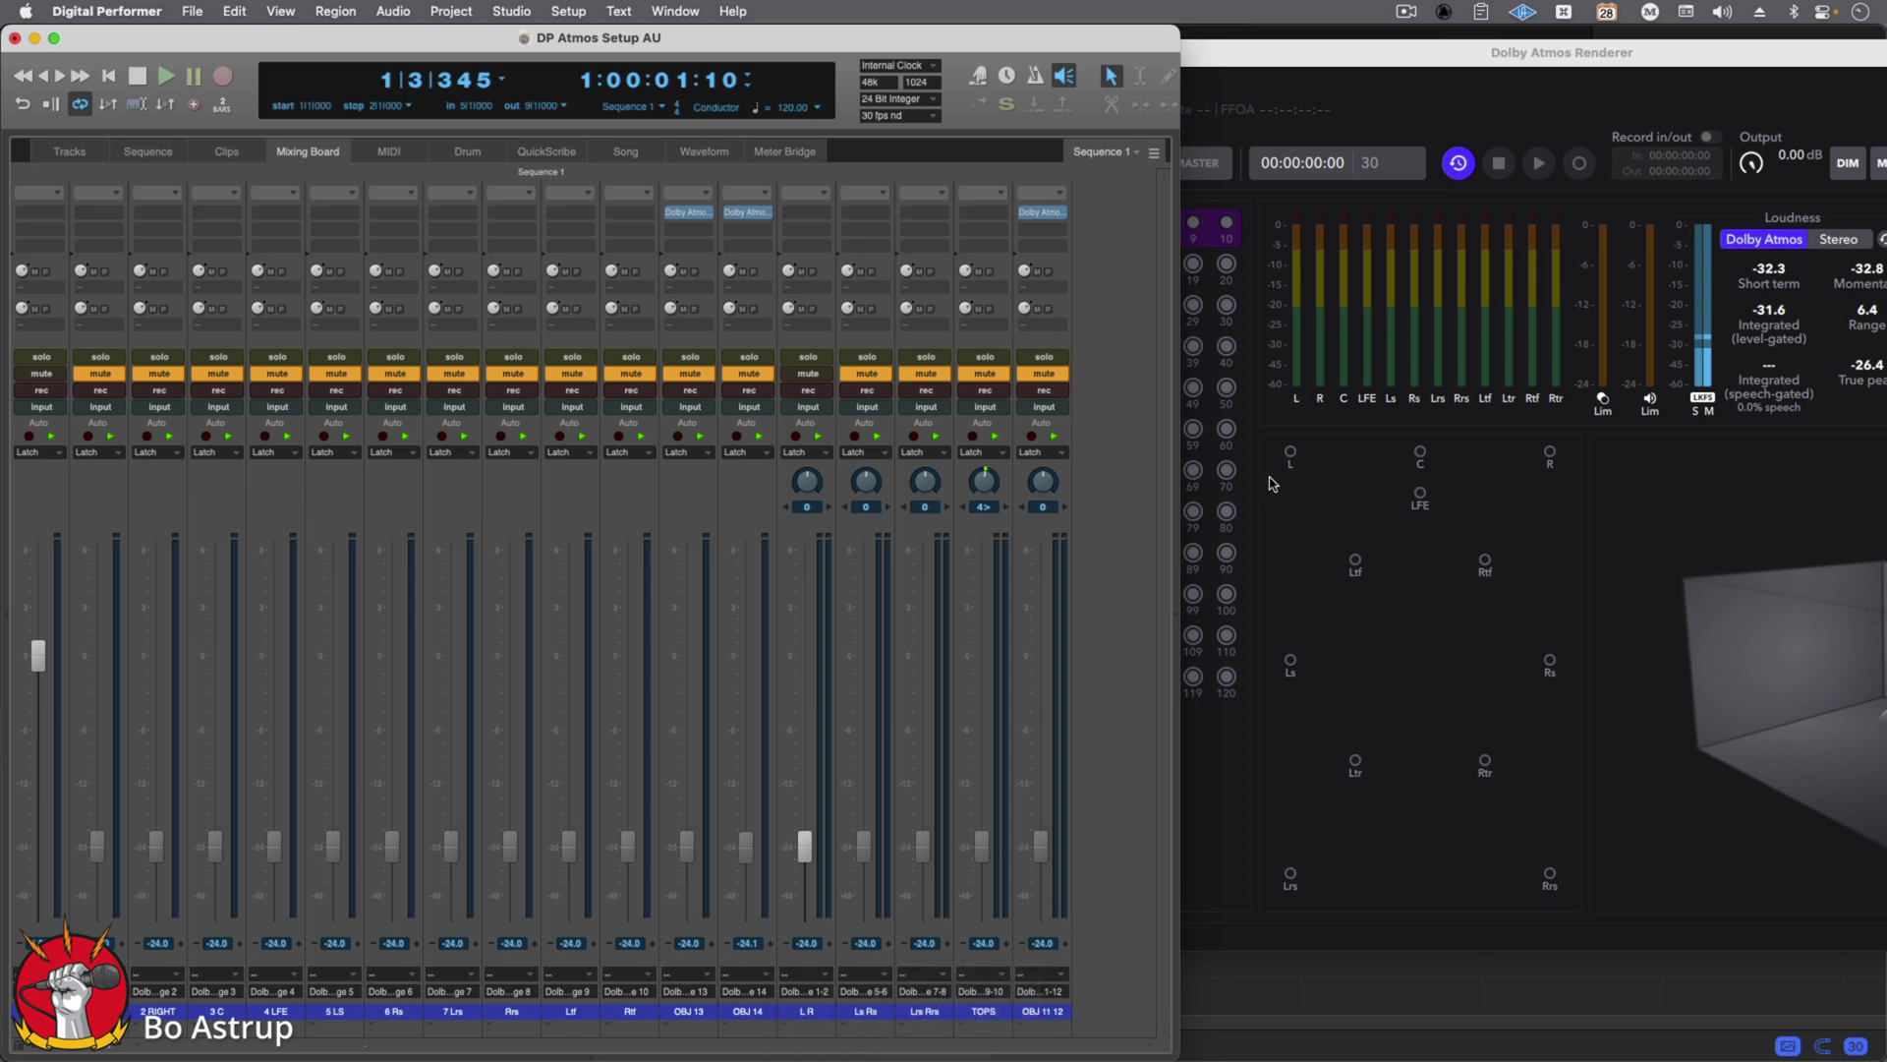
pyautogui.click(167, 77)
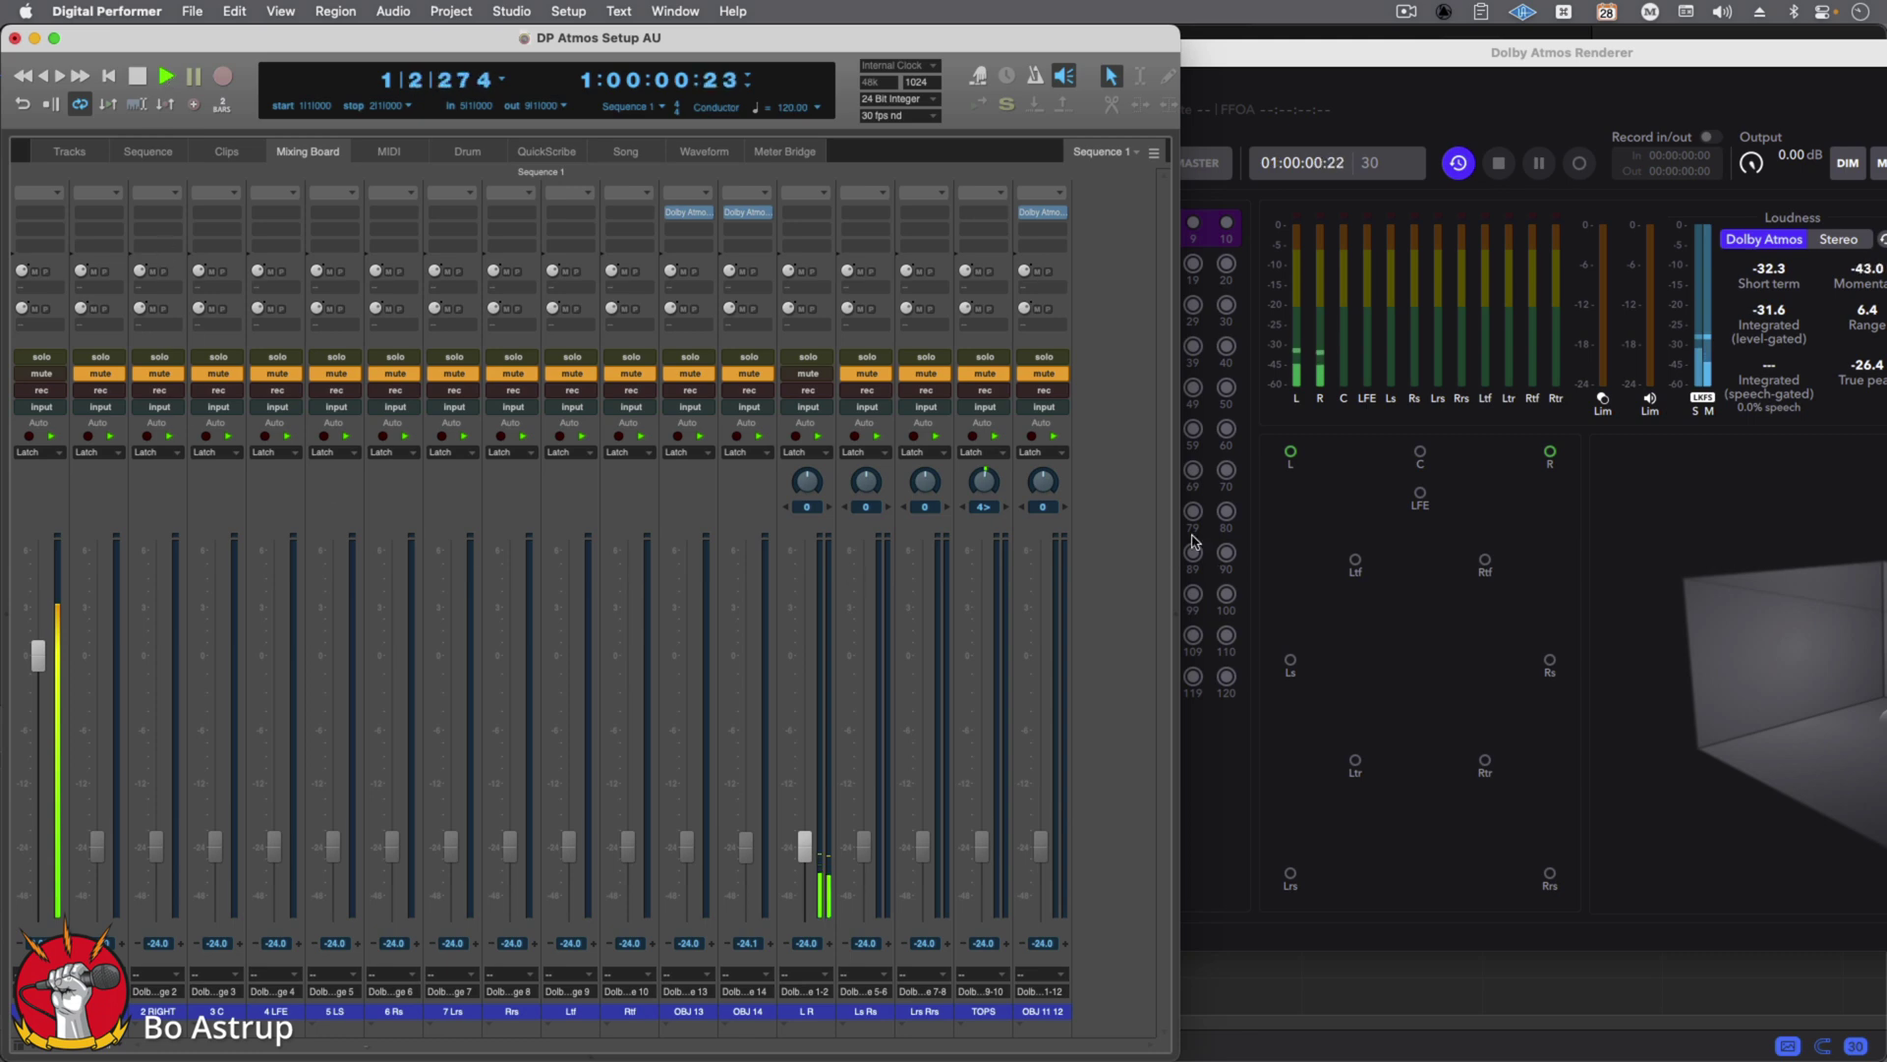
pyautogui.moveTo(807, 480); pyautogui.dragTo(809, 413)
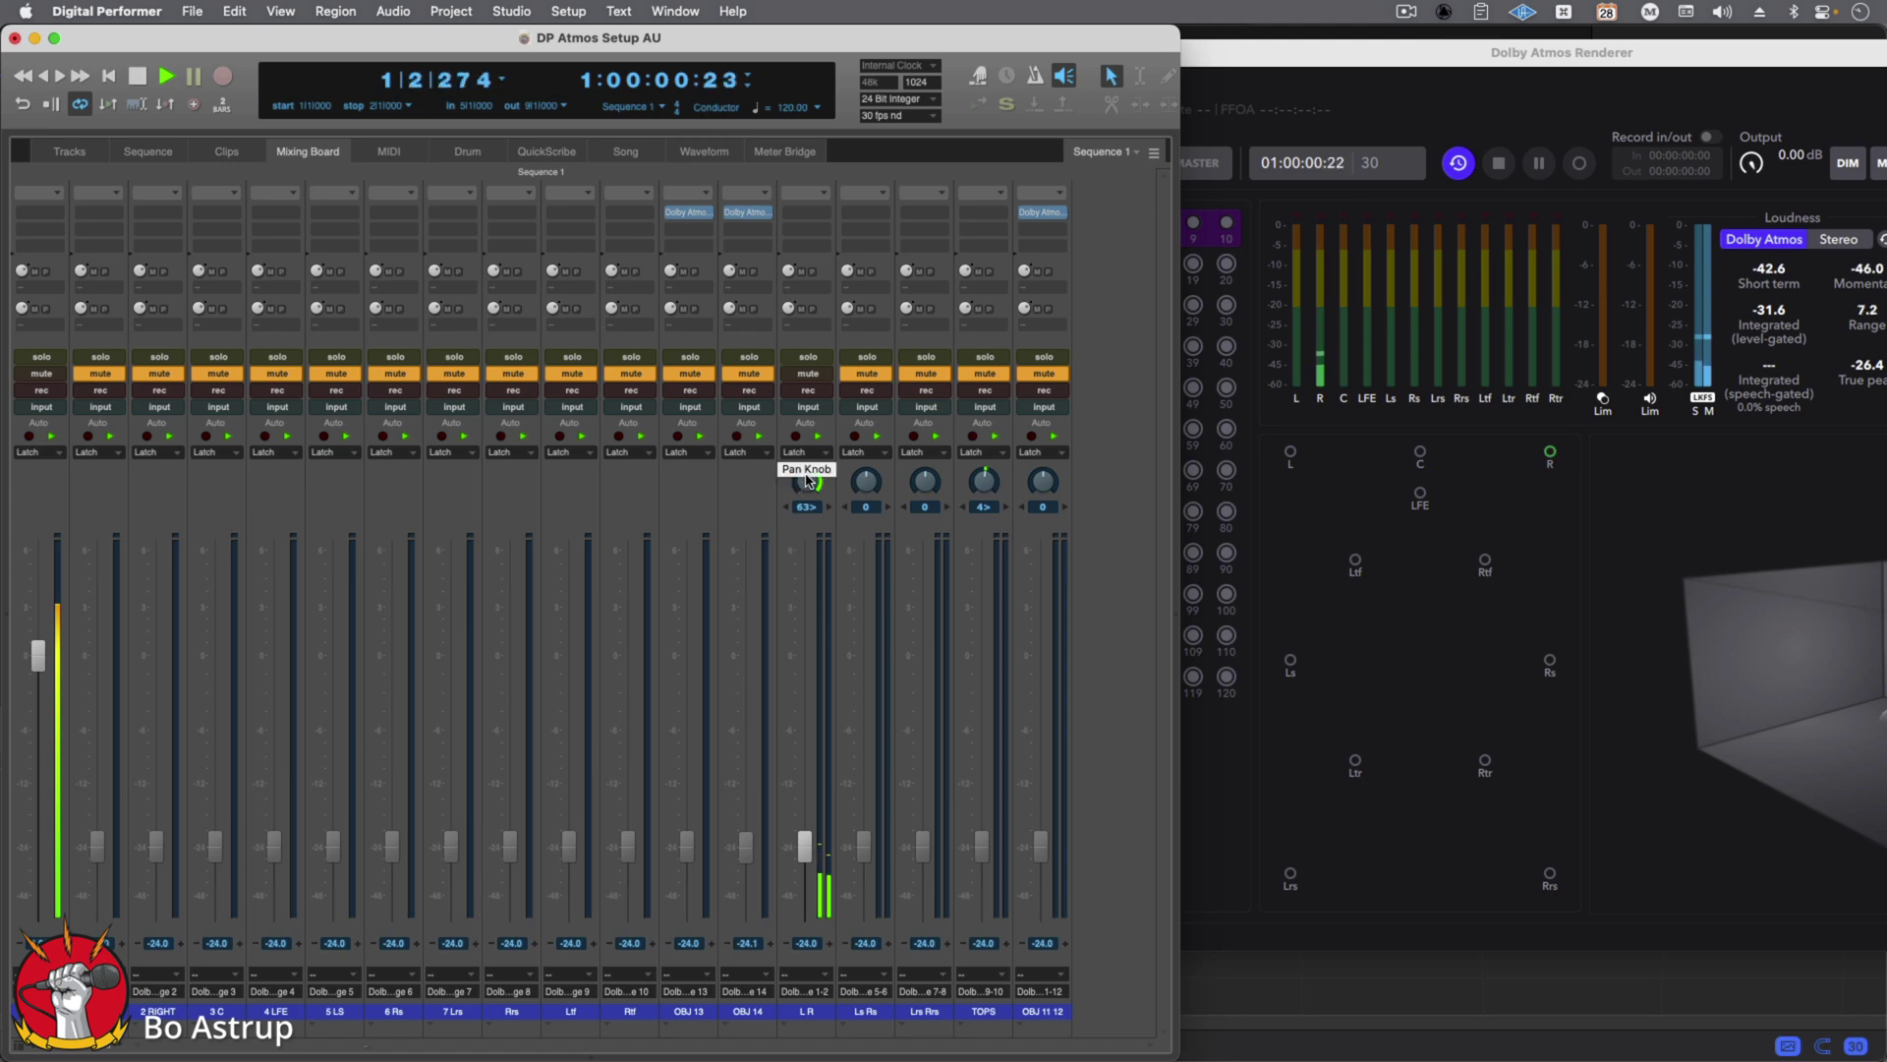
pyautogui.moveTo(808, 480); pyautogui.dragTo(789, 637)
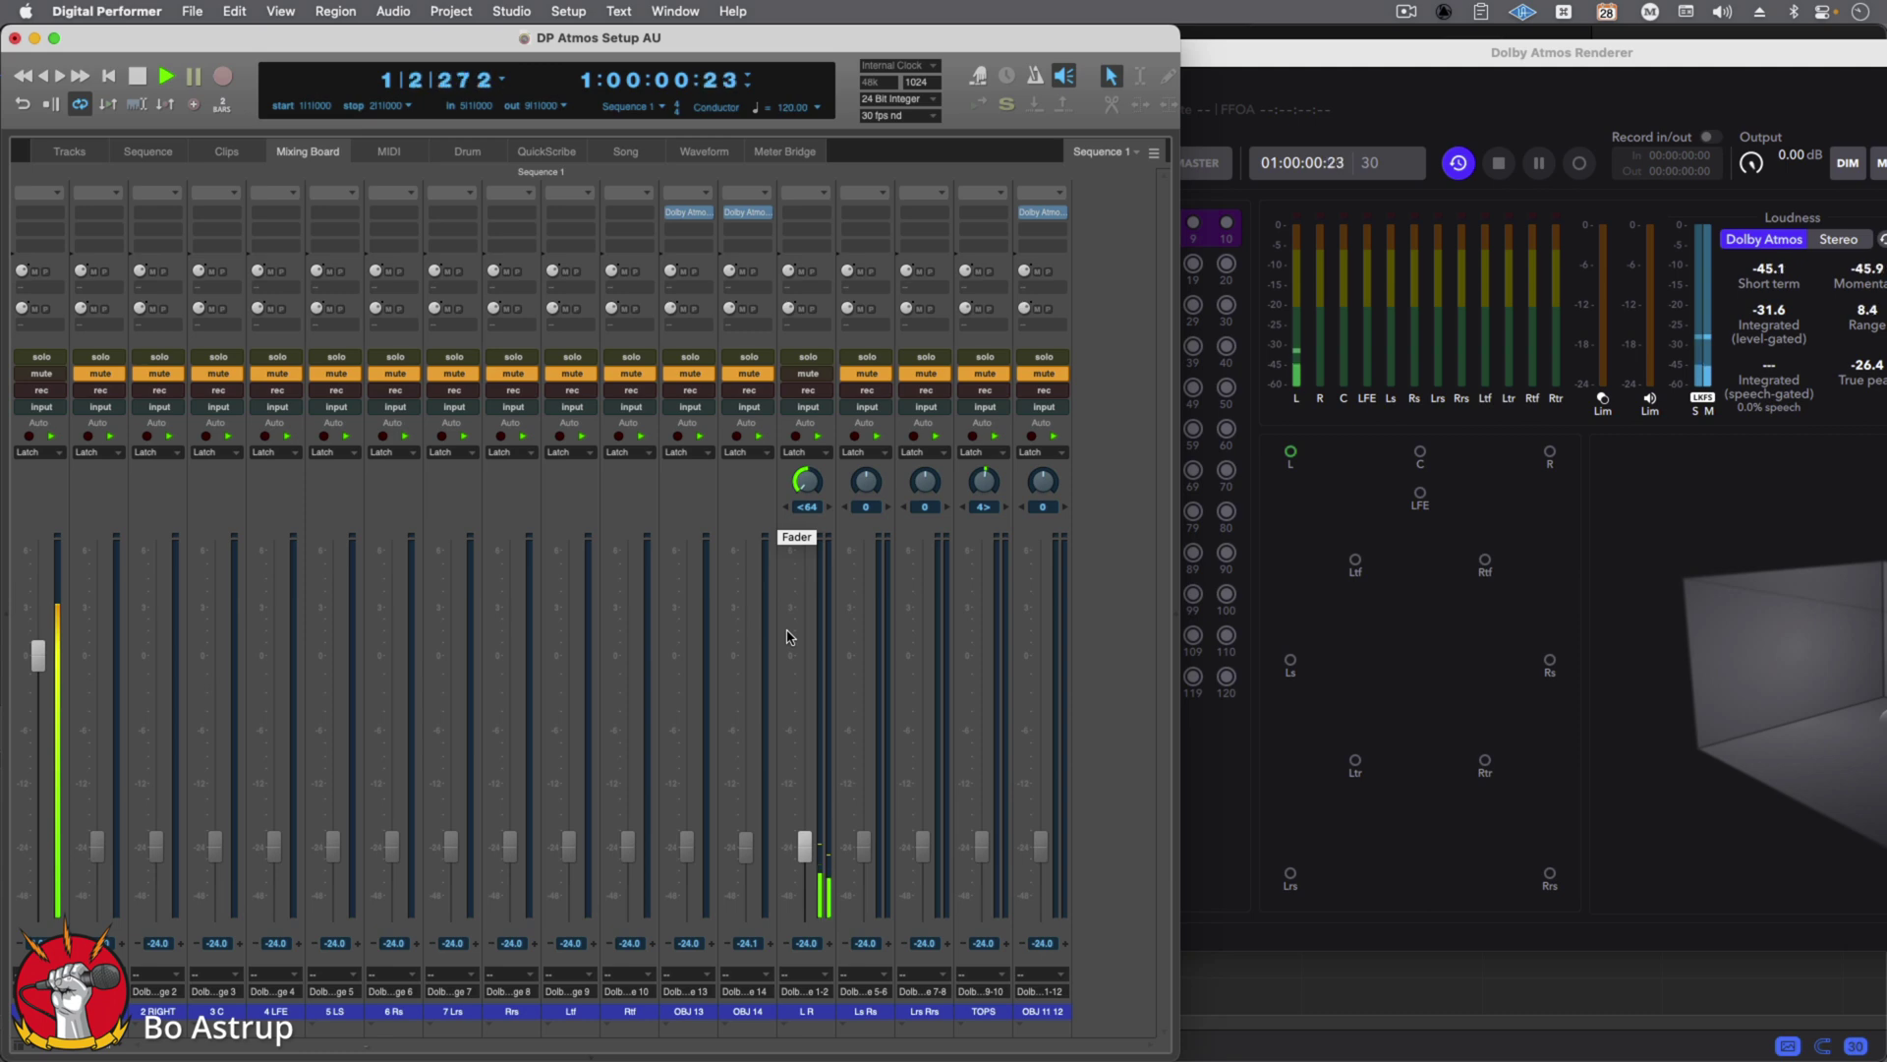
pyautogui.moveTo(797, 482); pyautogui.dragTo(811, 432)
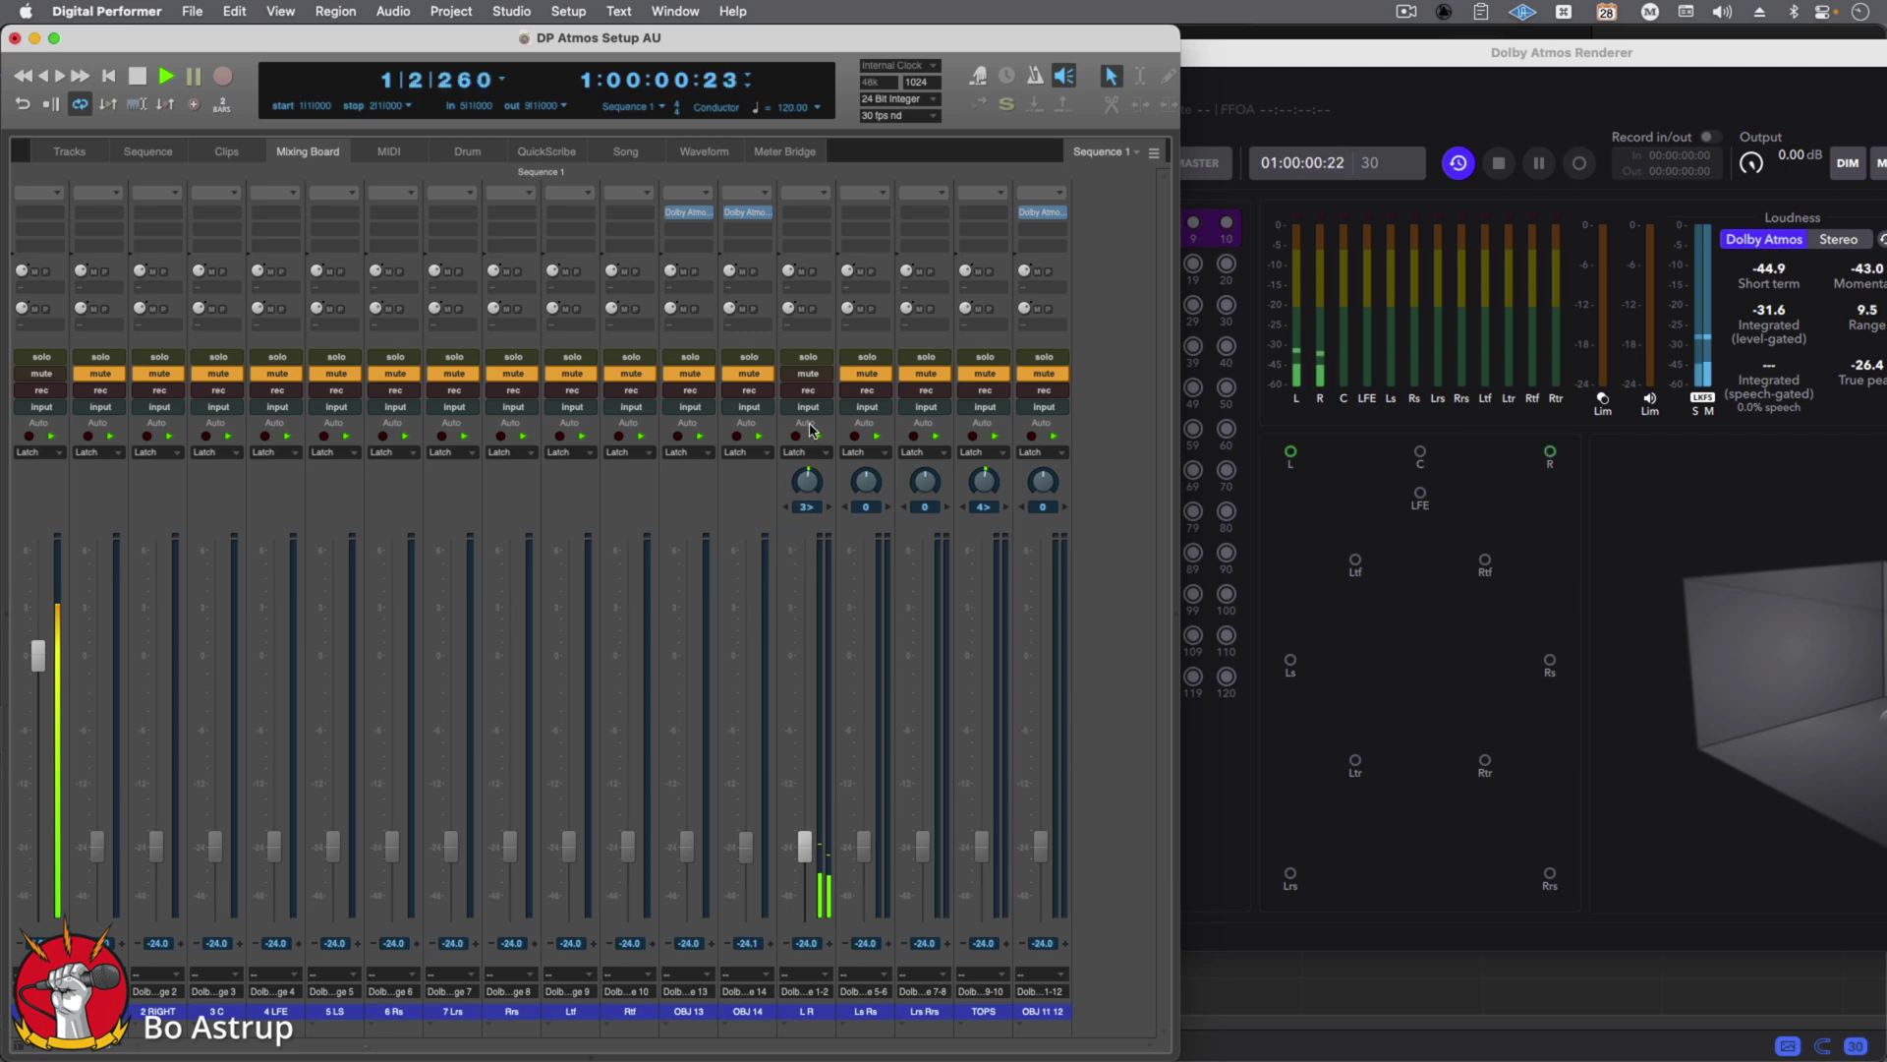
pyautogui.click(809, 374)
# - Unmute, pan and re-mute the Ls Rs and Lrs Rrs channels in turn
pyautogui.click(865, 375)
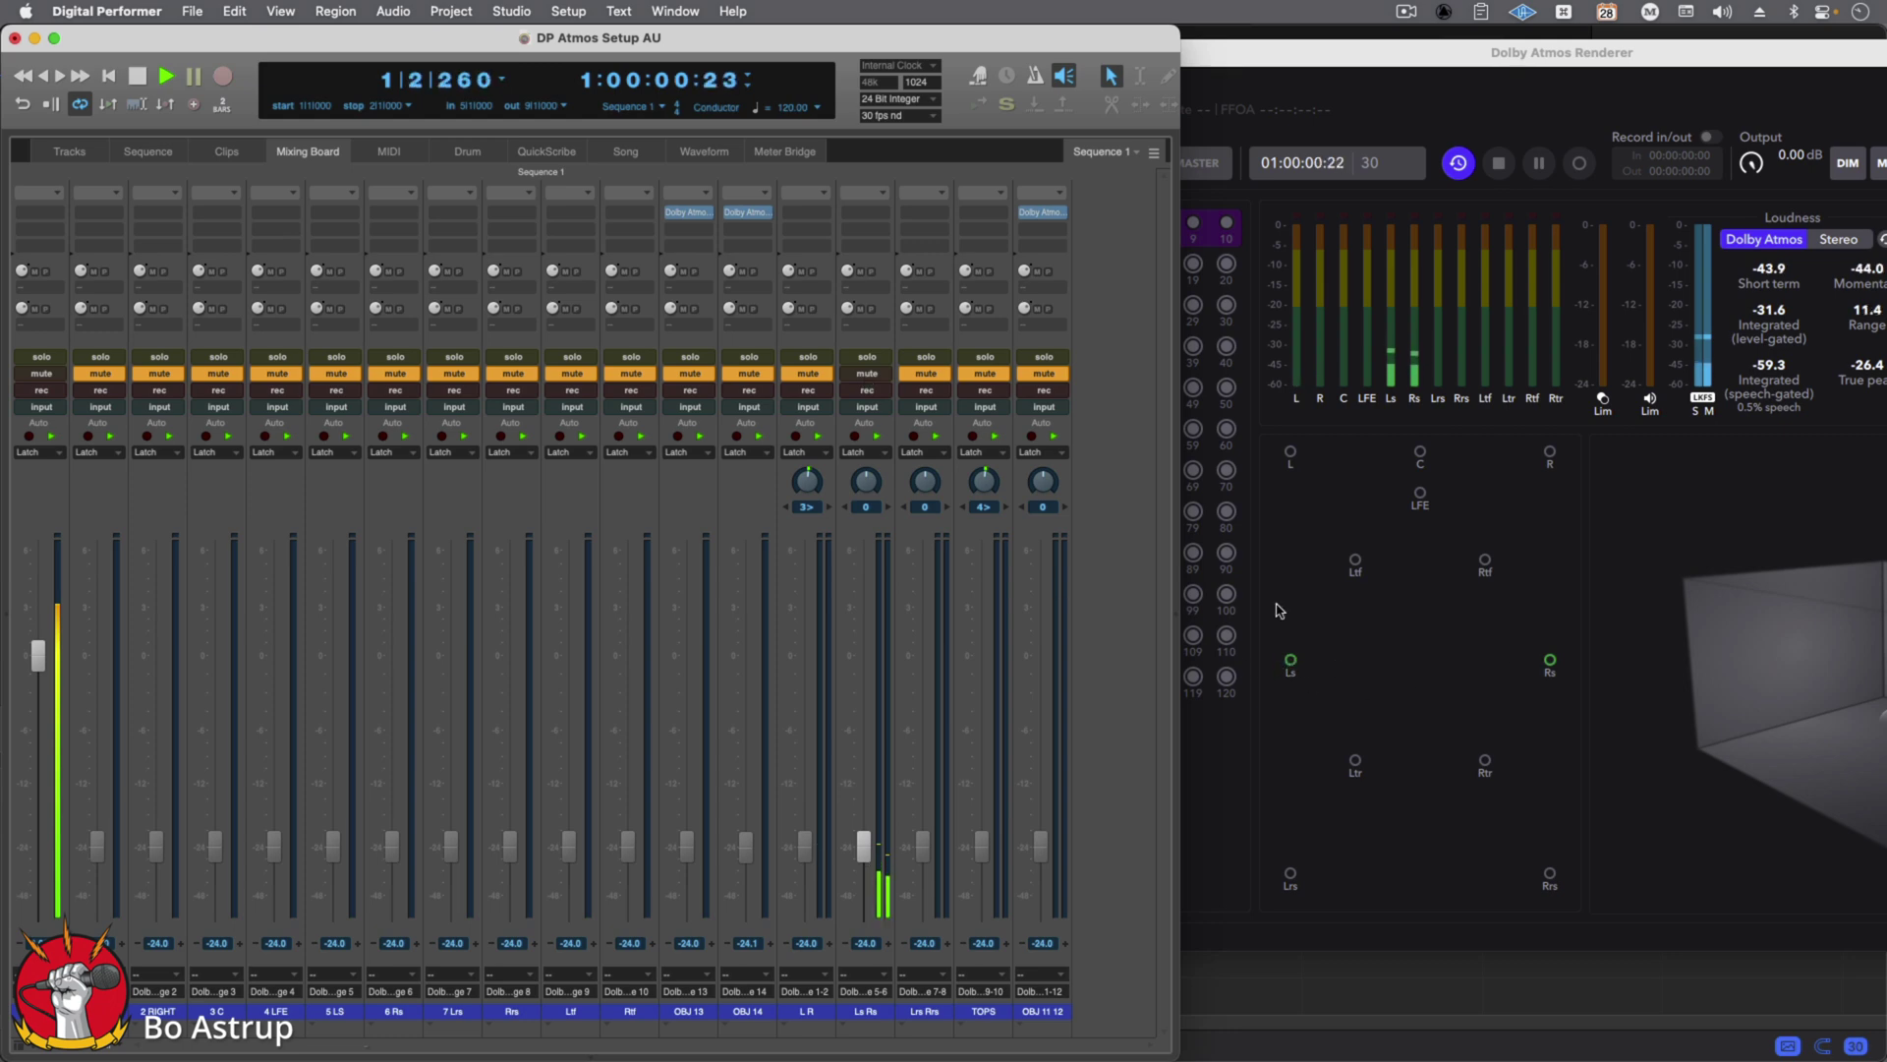
pyautogui.moveTo(873, 479); pyautogui.dragTo(838, 441)
pyautogui.click(869, 375)
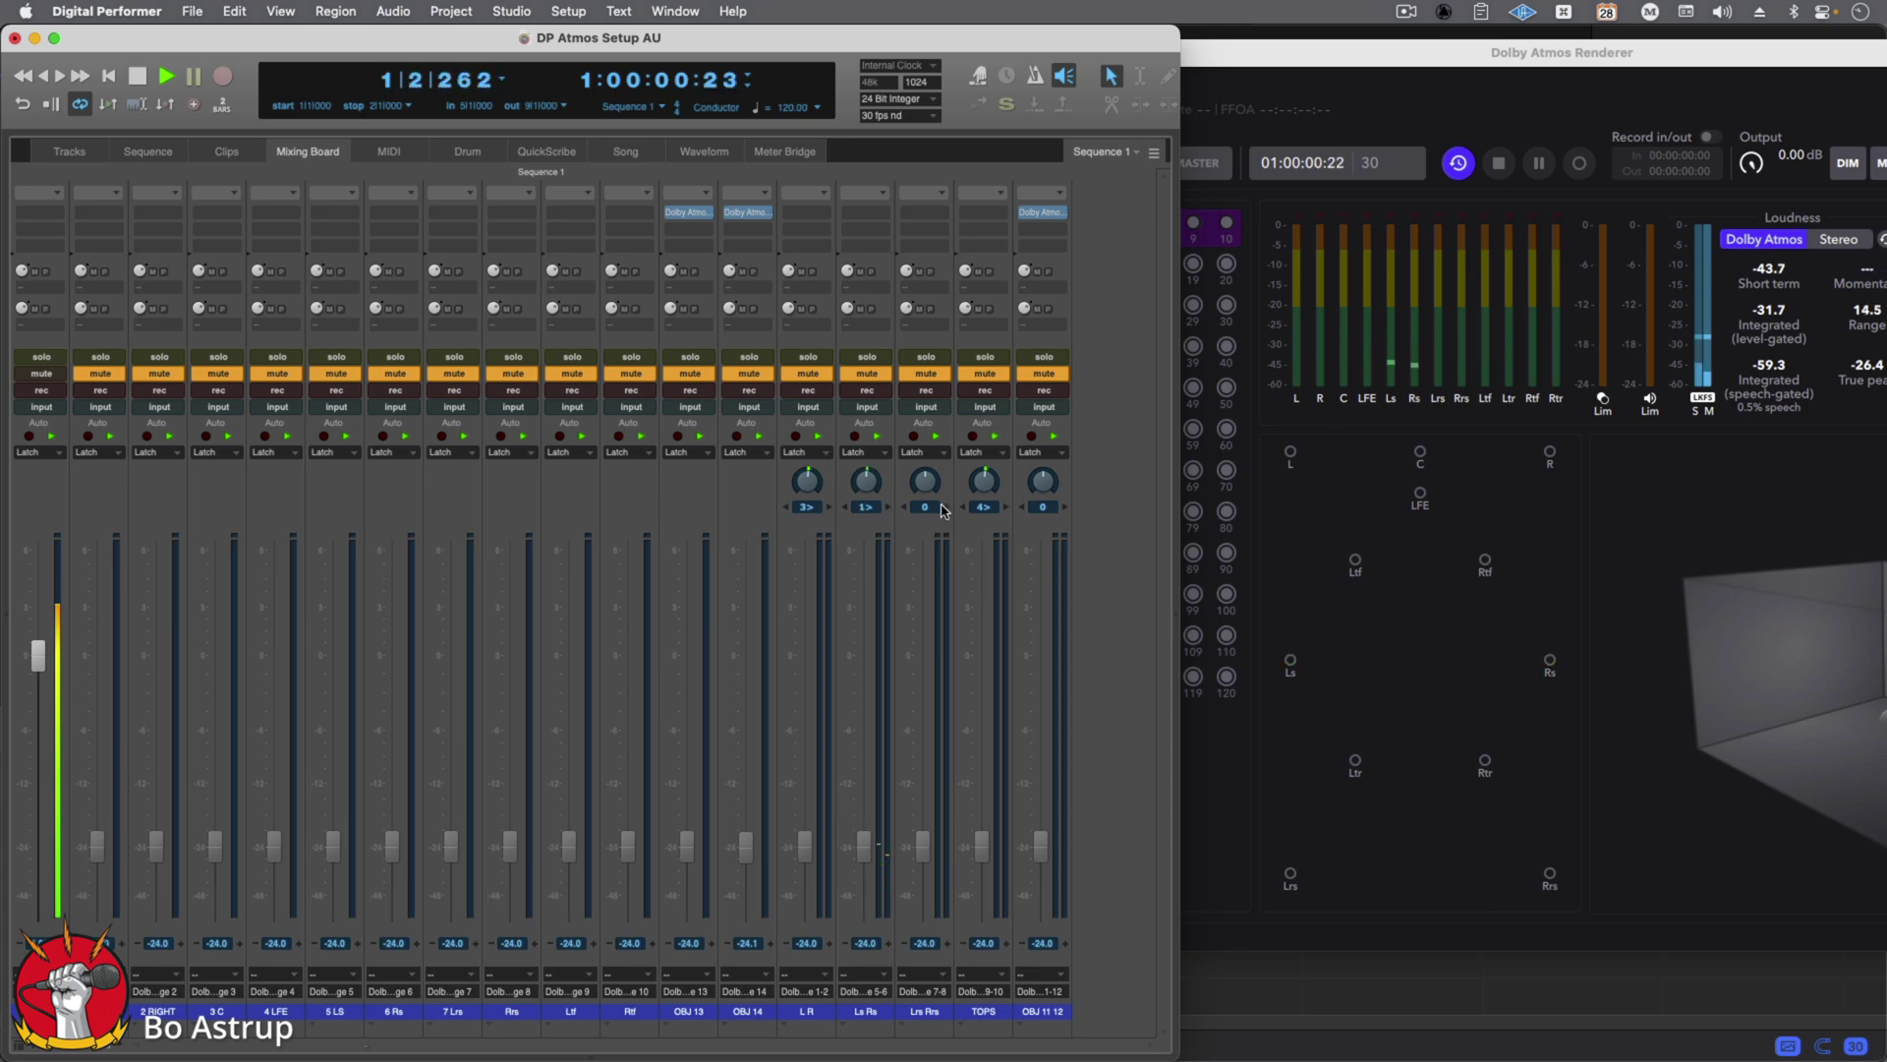
pyautogui.click(928, 374)
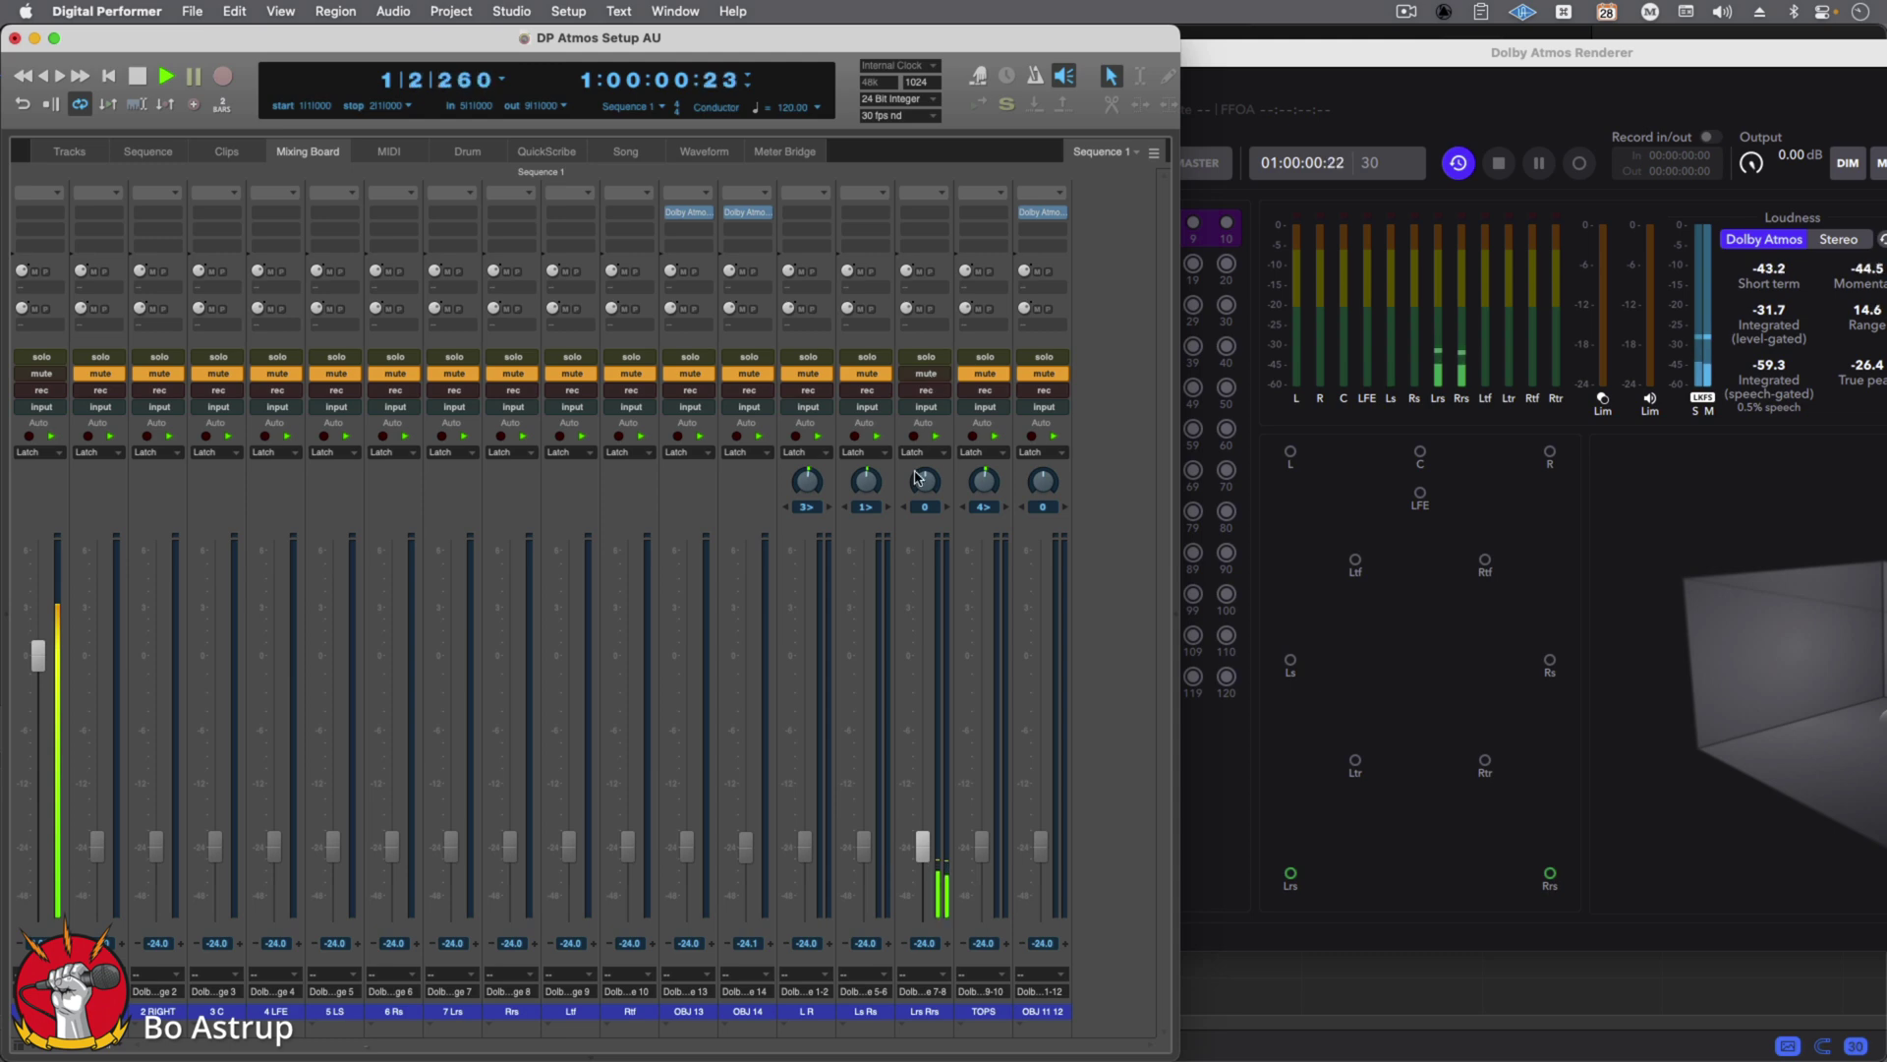
pyautogui.moveTo(925, 481)
pyautogui.mouseDown()
pyautogui.moveTo(934, 453)
pyautogui.moveTo(894, 595)
pyautogui.moveTo(905, 481)
pyautogui.mouseUp()
pyautogui.click(926, 374)
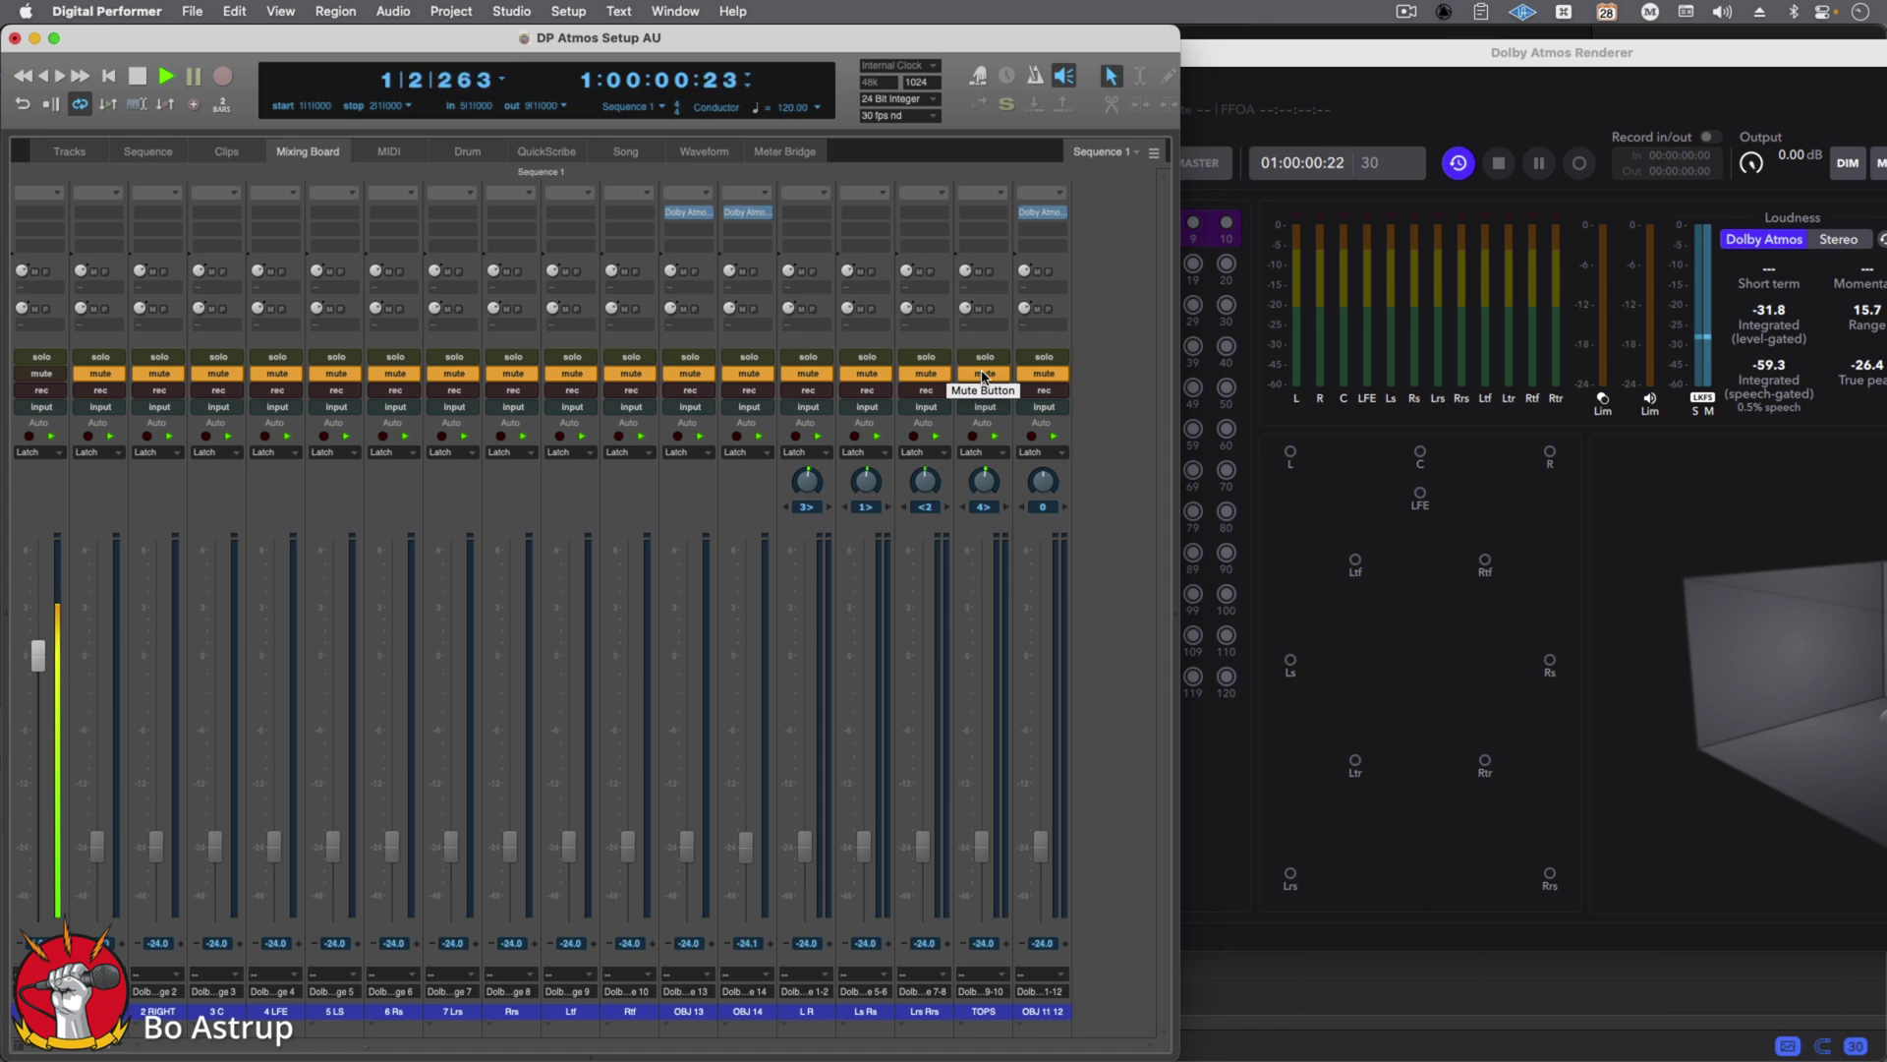
# - Stop, review the Studio > Bundles outputs, then unmute and play TOPS to light the top speakers
pyautogui.press('space')
pyautogui.click(511, 11)
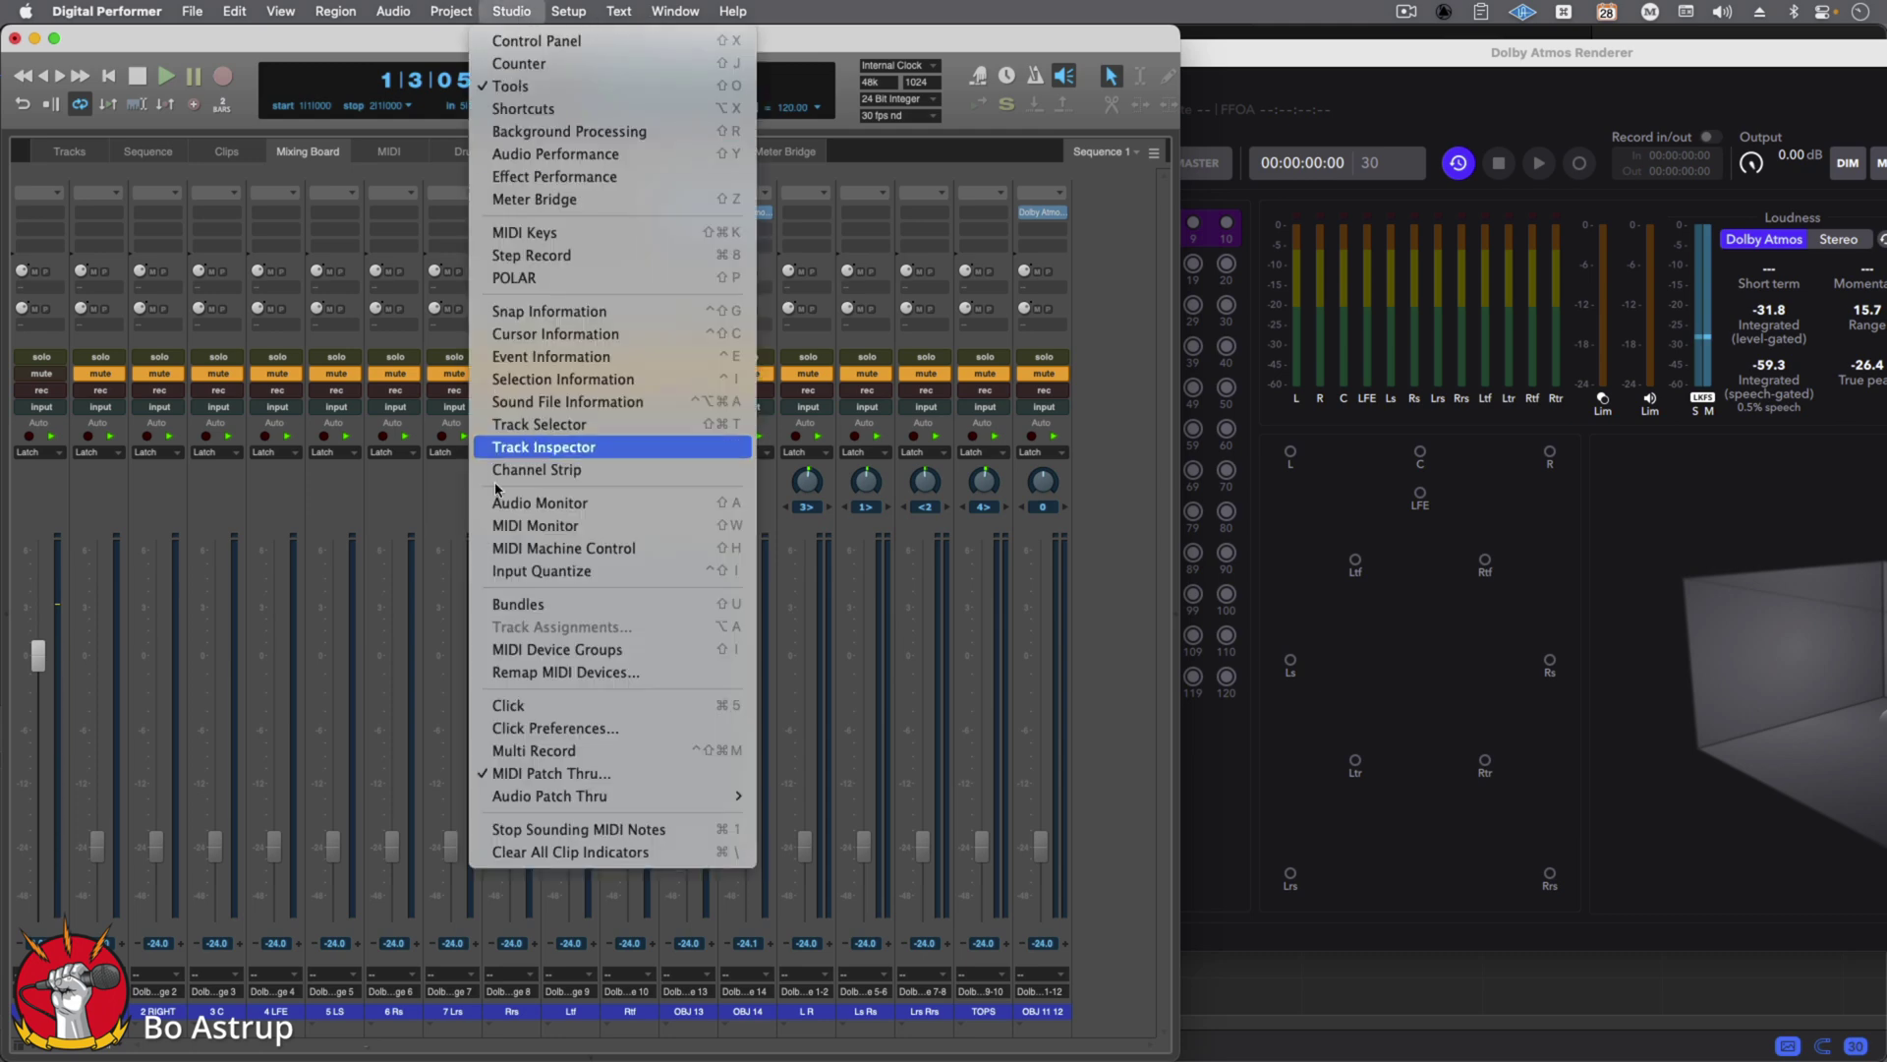
pyautogui.click(509, 603)
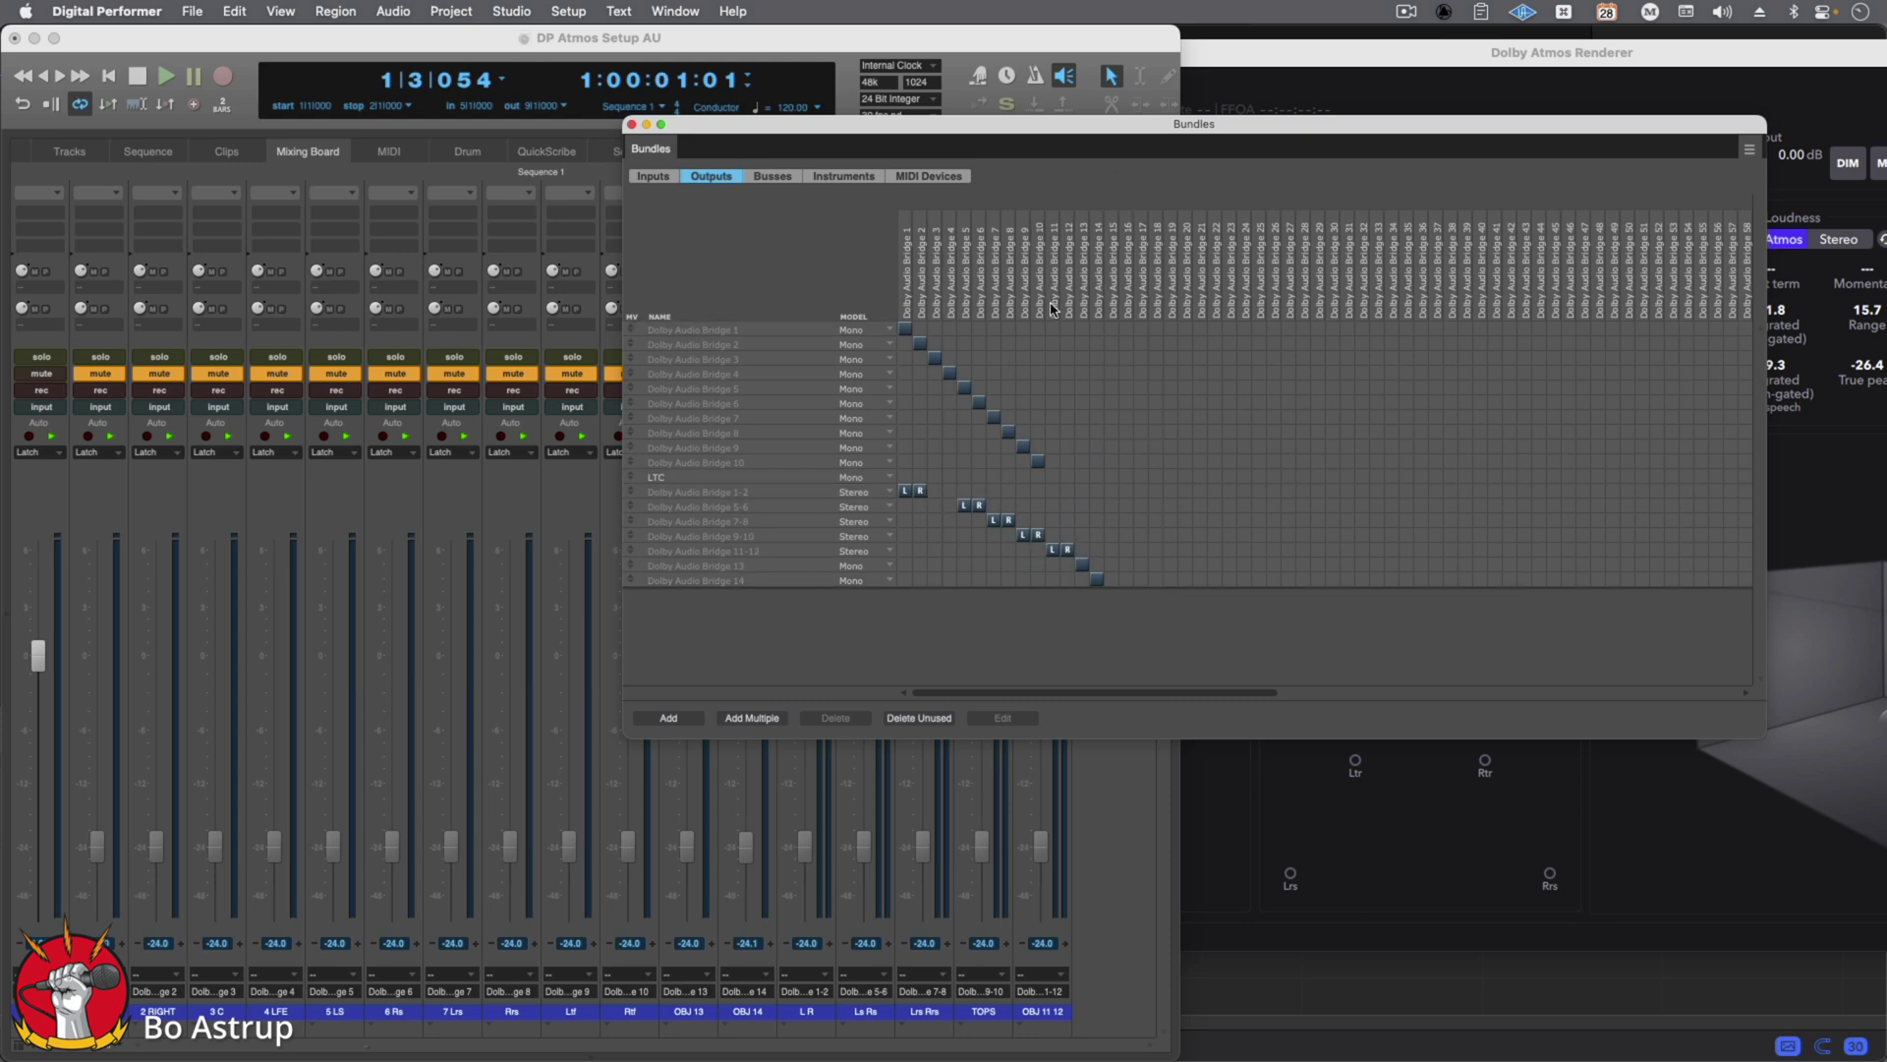
pyautogui.click(632, 125)
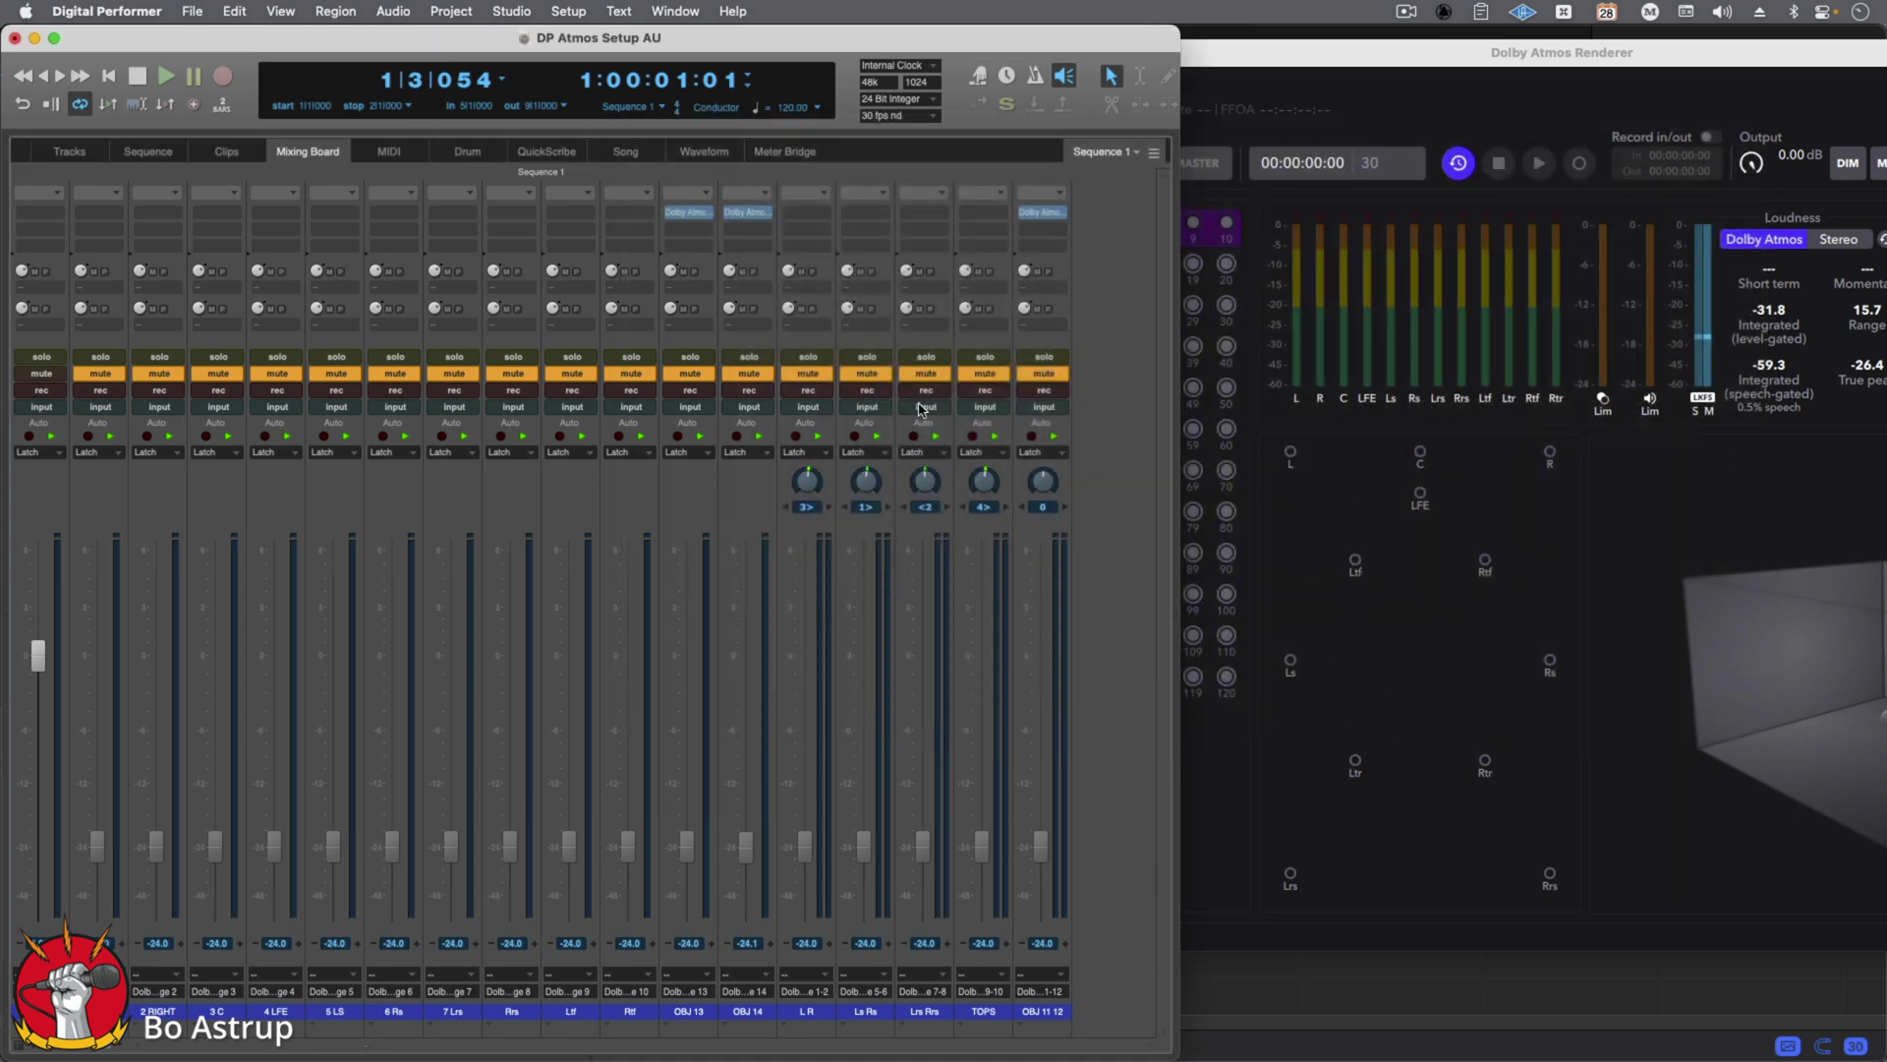
pyautogui.click(978, 375)
pyautogui.press('space')
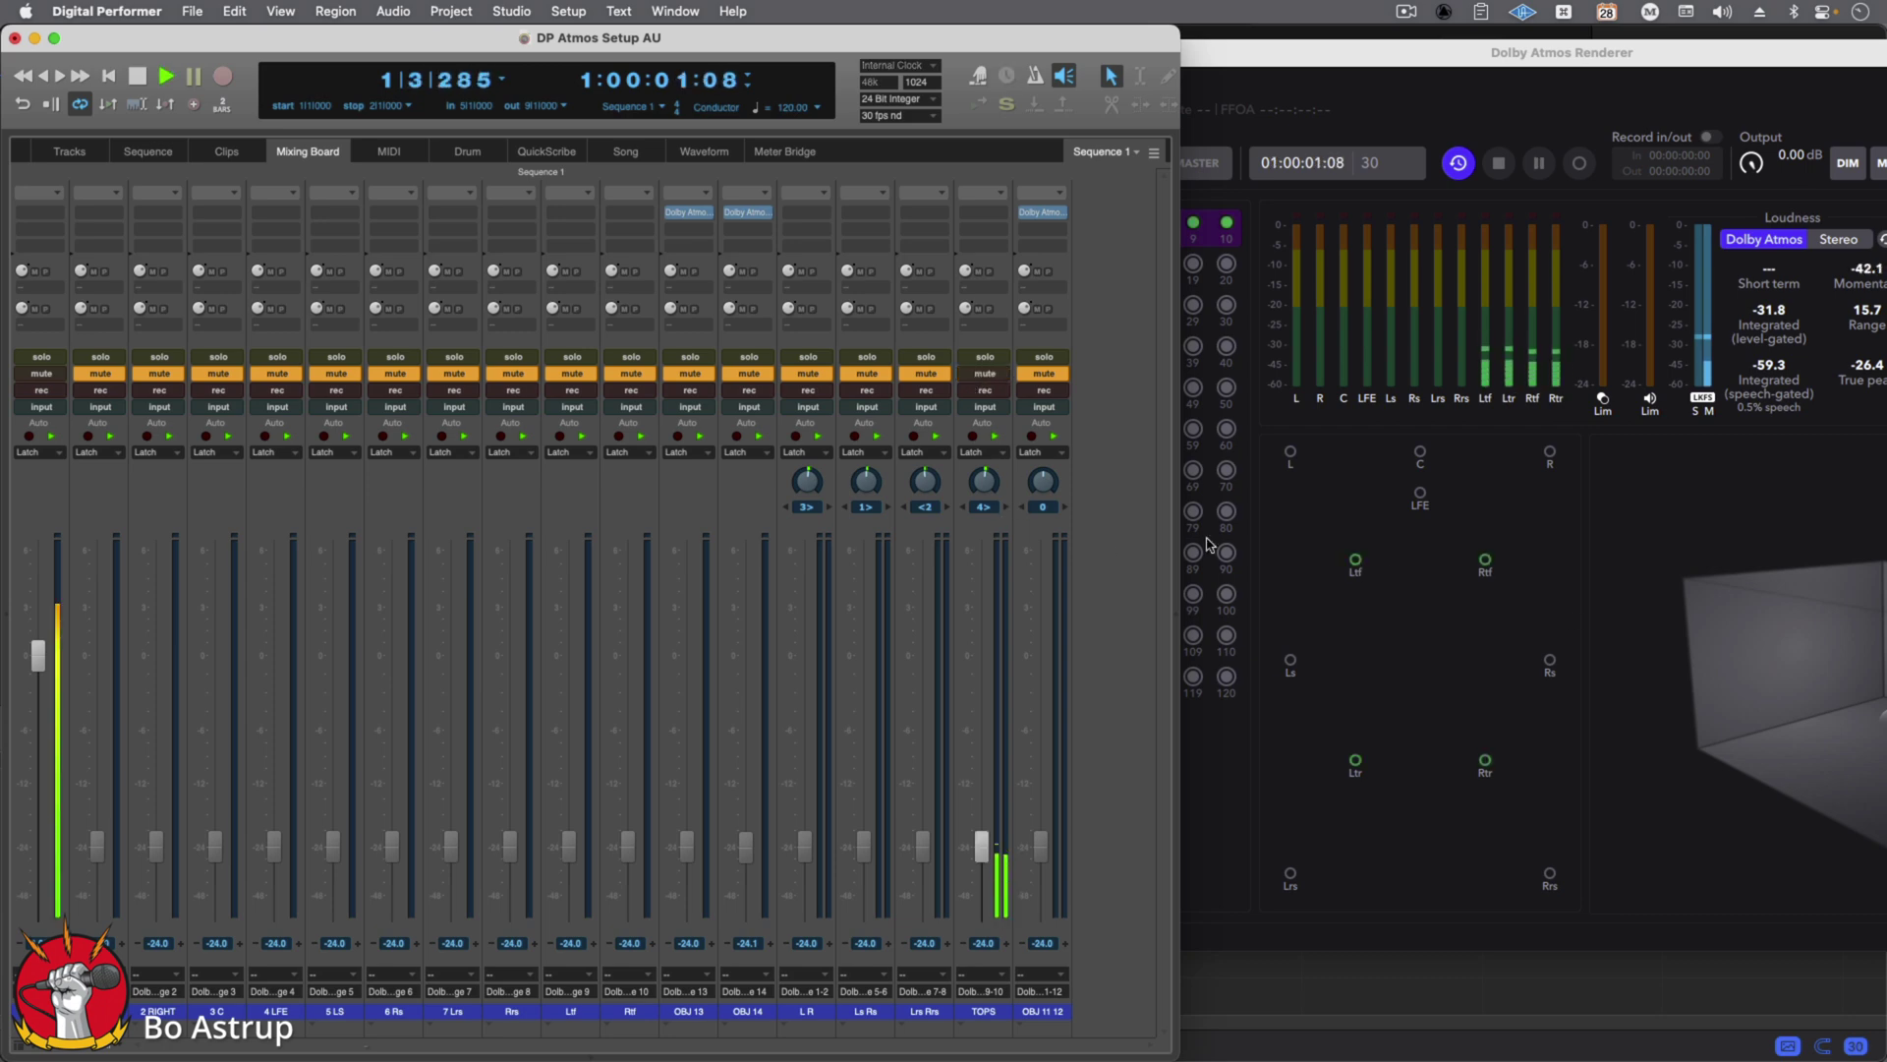
# - Pan TOPS fully left and mute it, then confirm Rtf feeds Dolby Audio Bridge 10 and re-mute it
pyautogui.moveTo(984, 481); pyautogui.dragTo(952, 625)
pyautogui.click(998, 377)
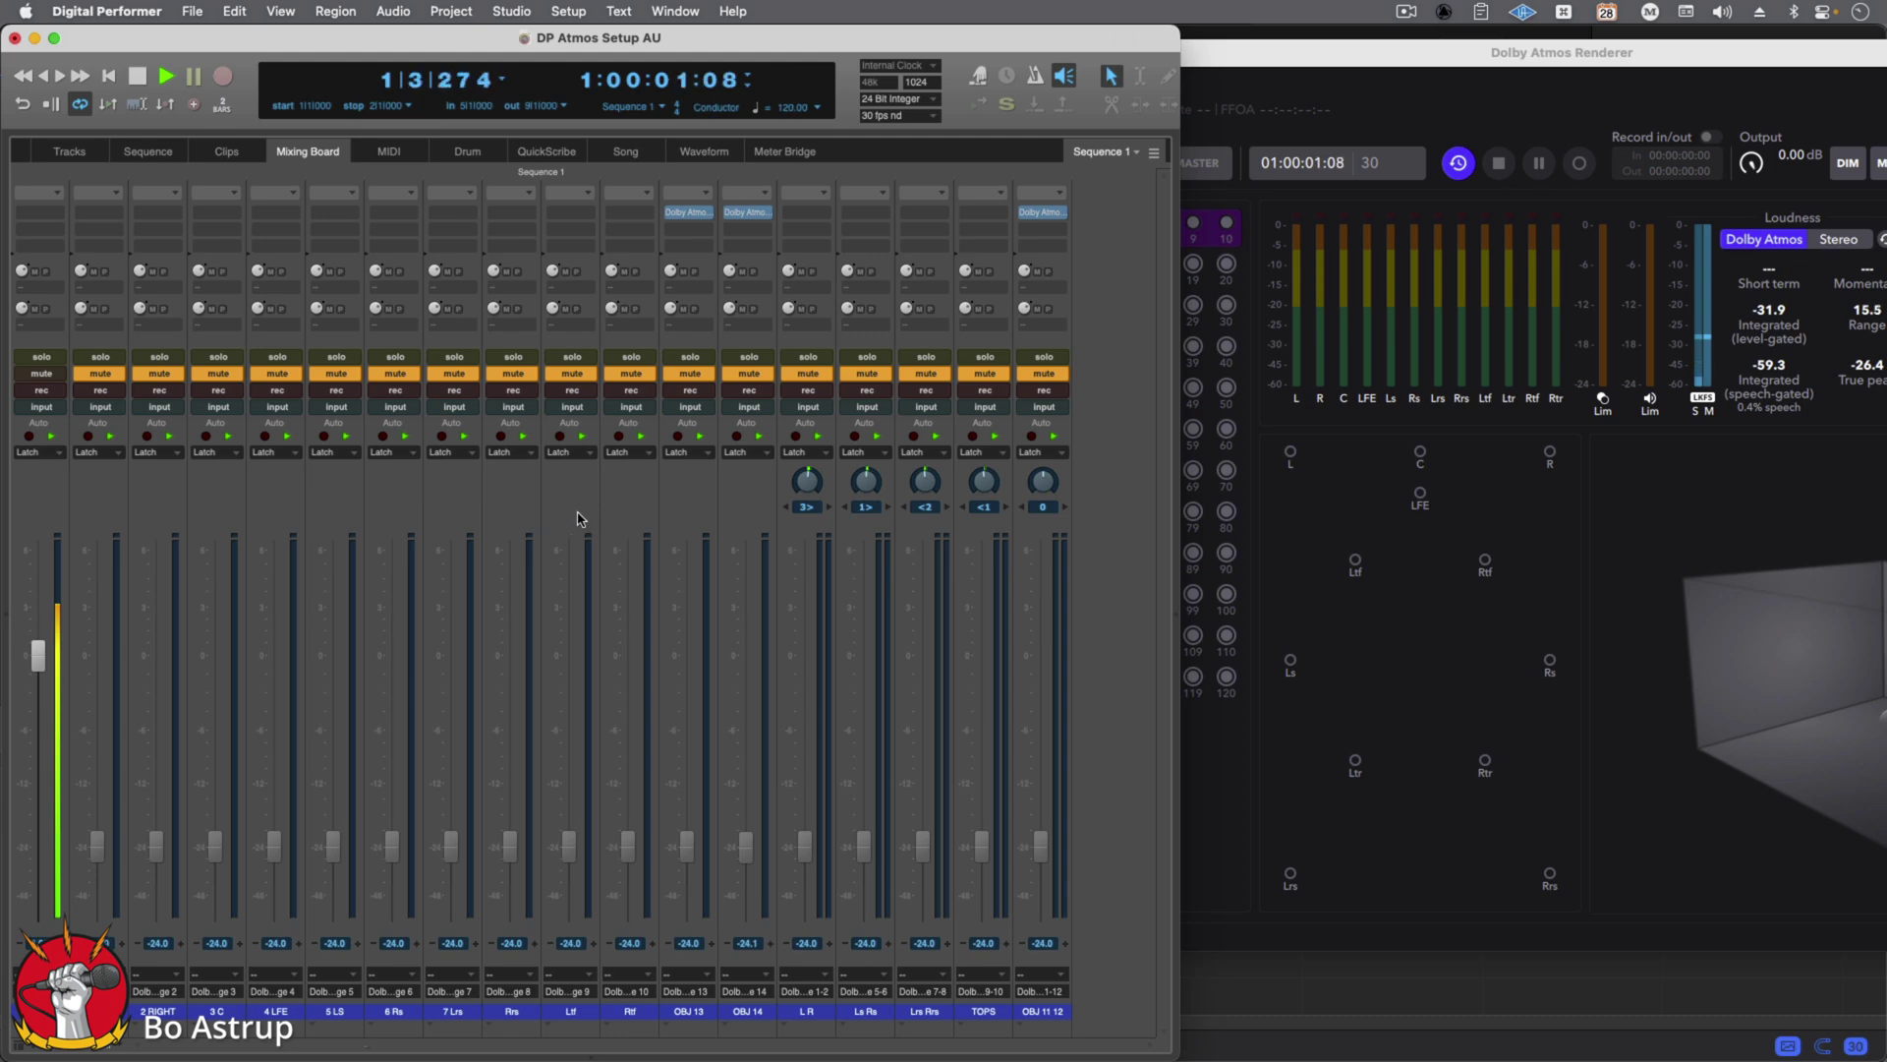
pyautogui.click(635, 375)
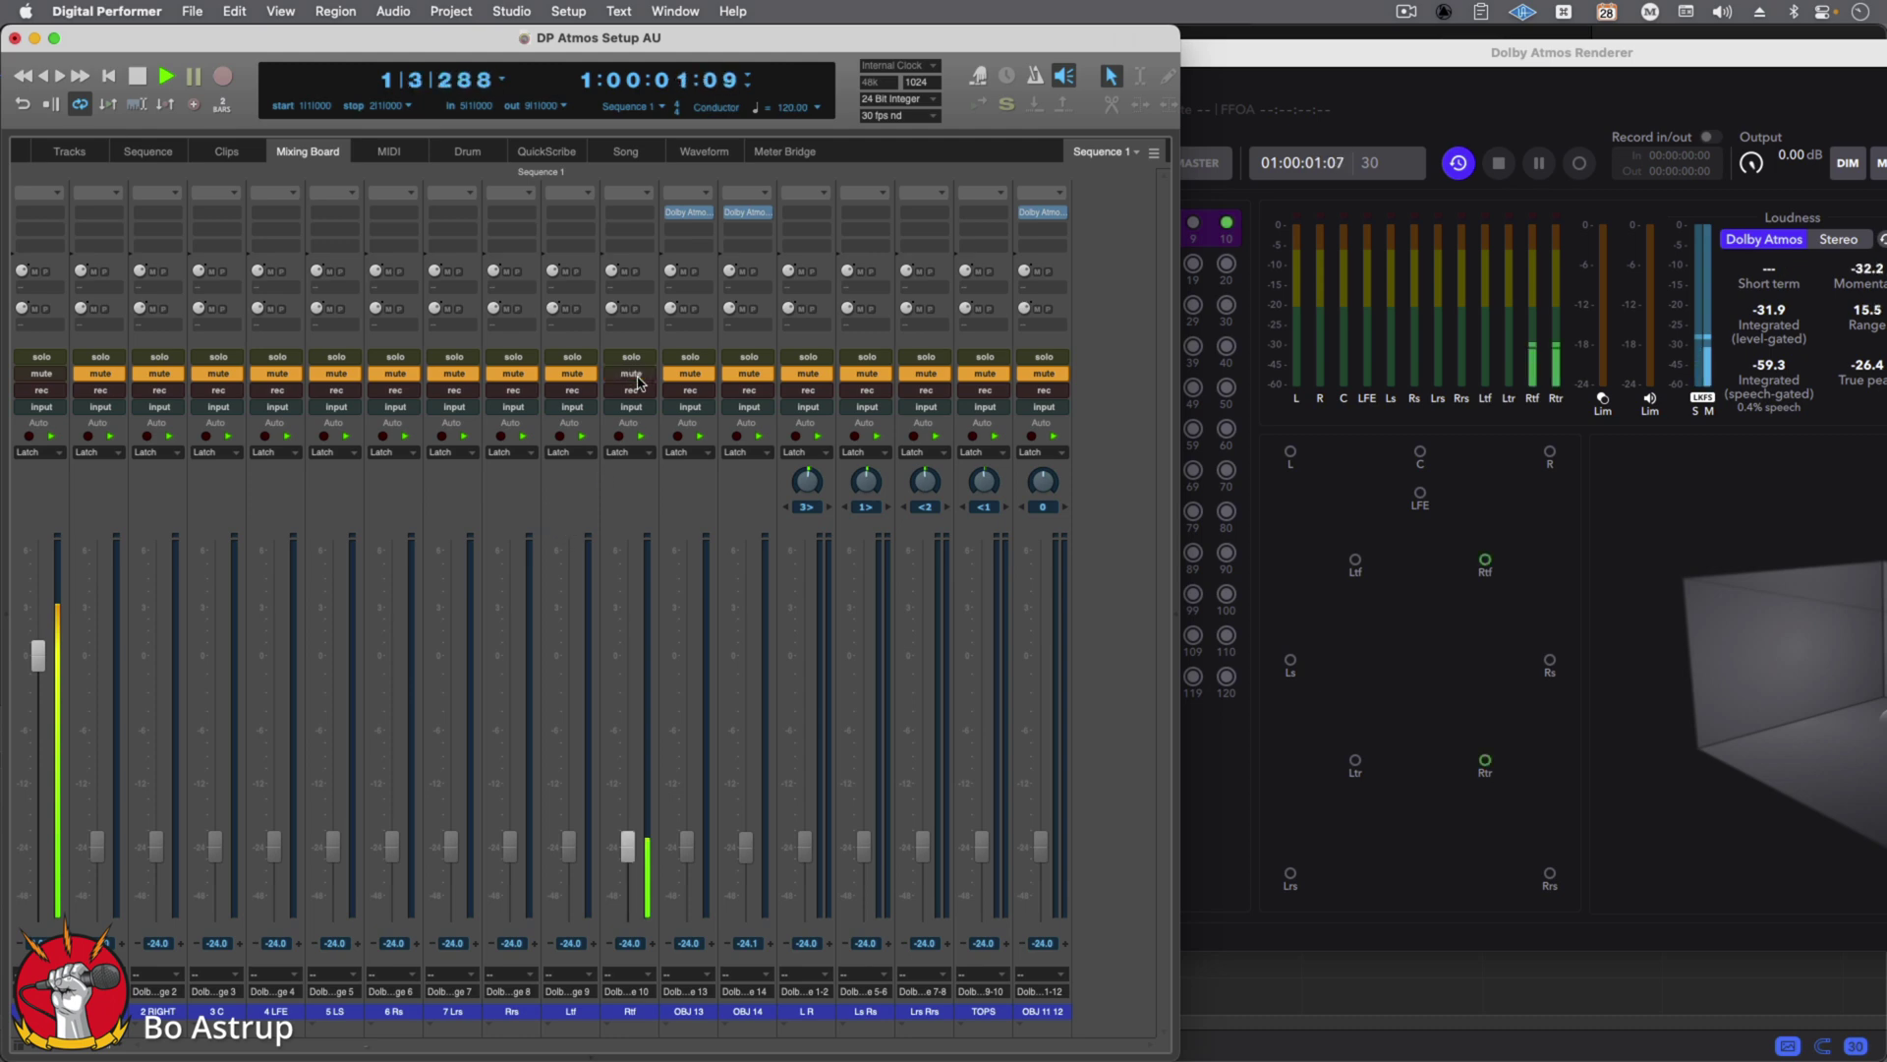
pyautogui.click(630, 991)
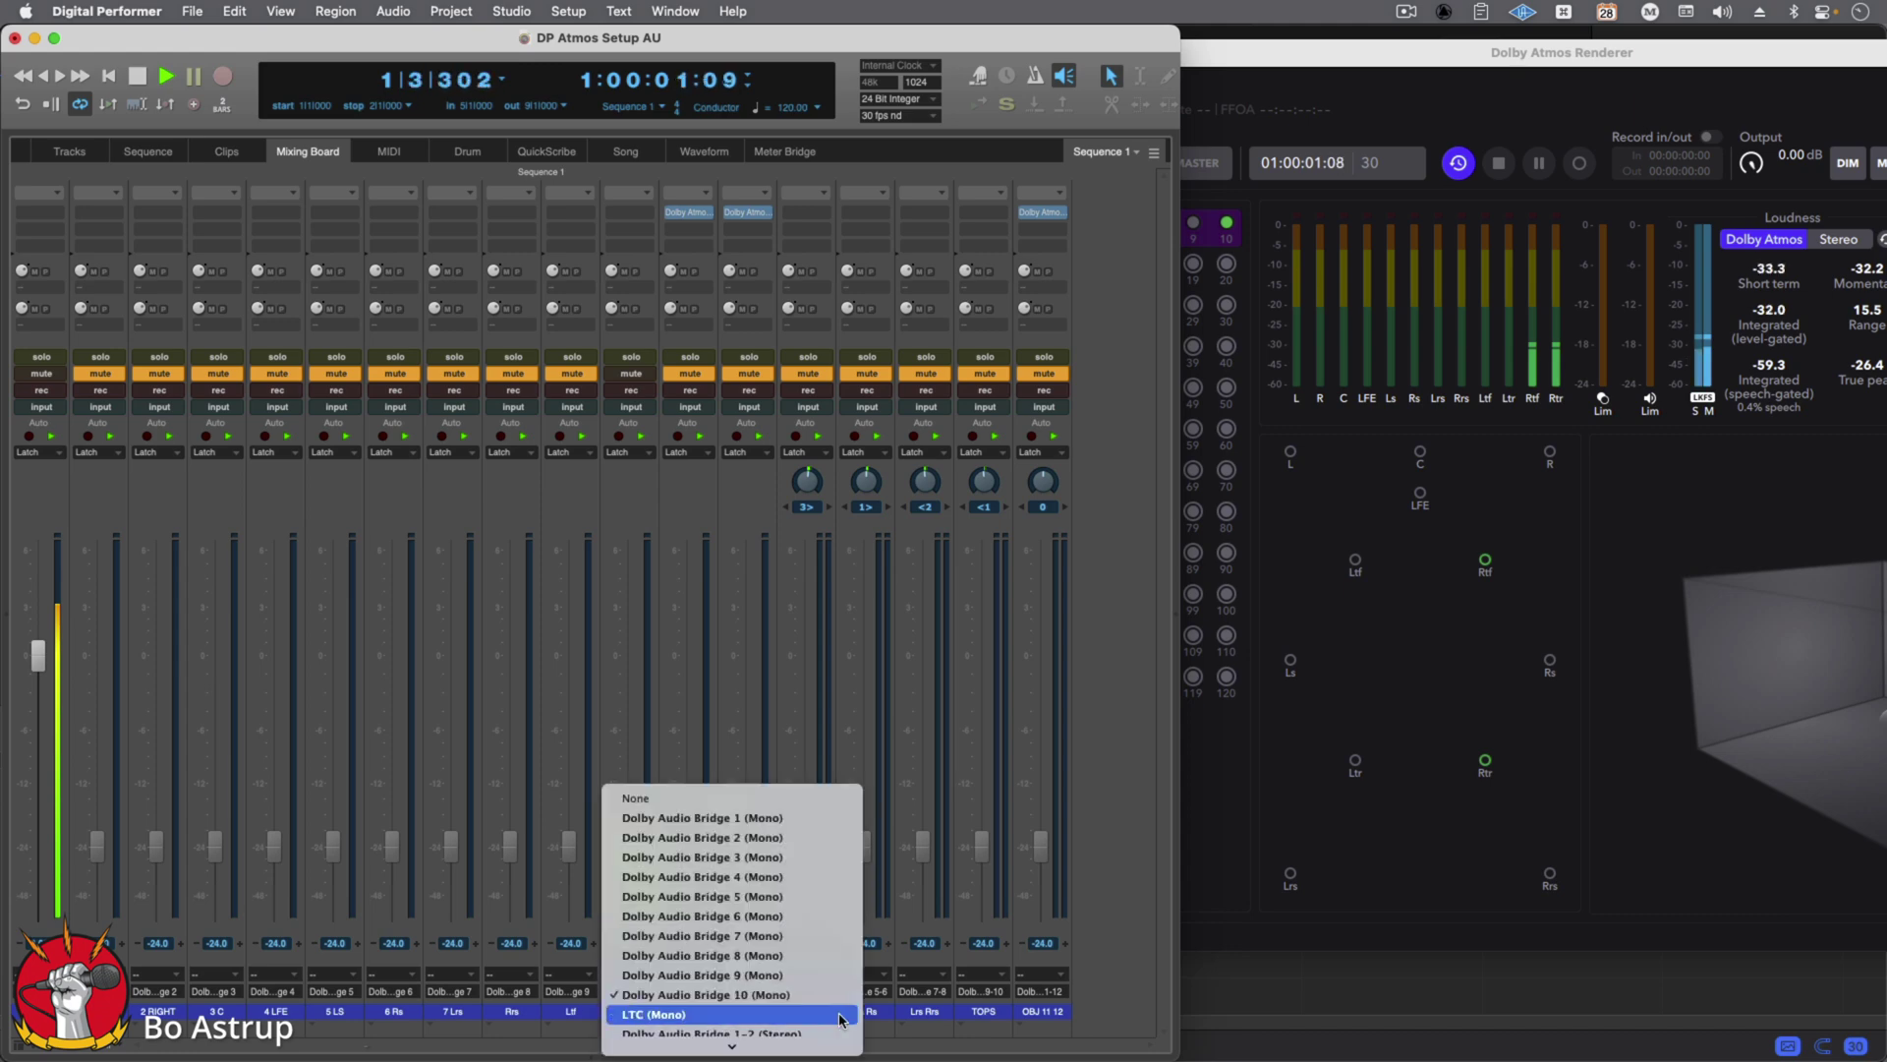
pyautogui.click(1180, 846)
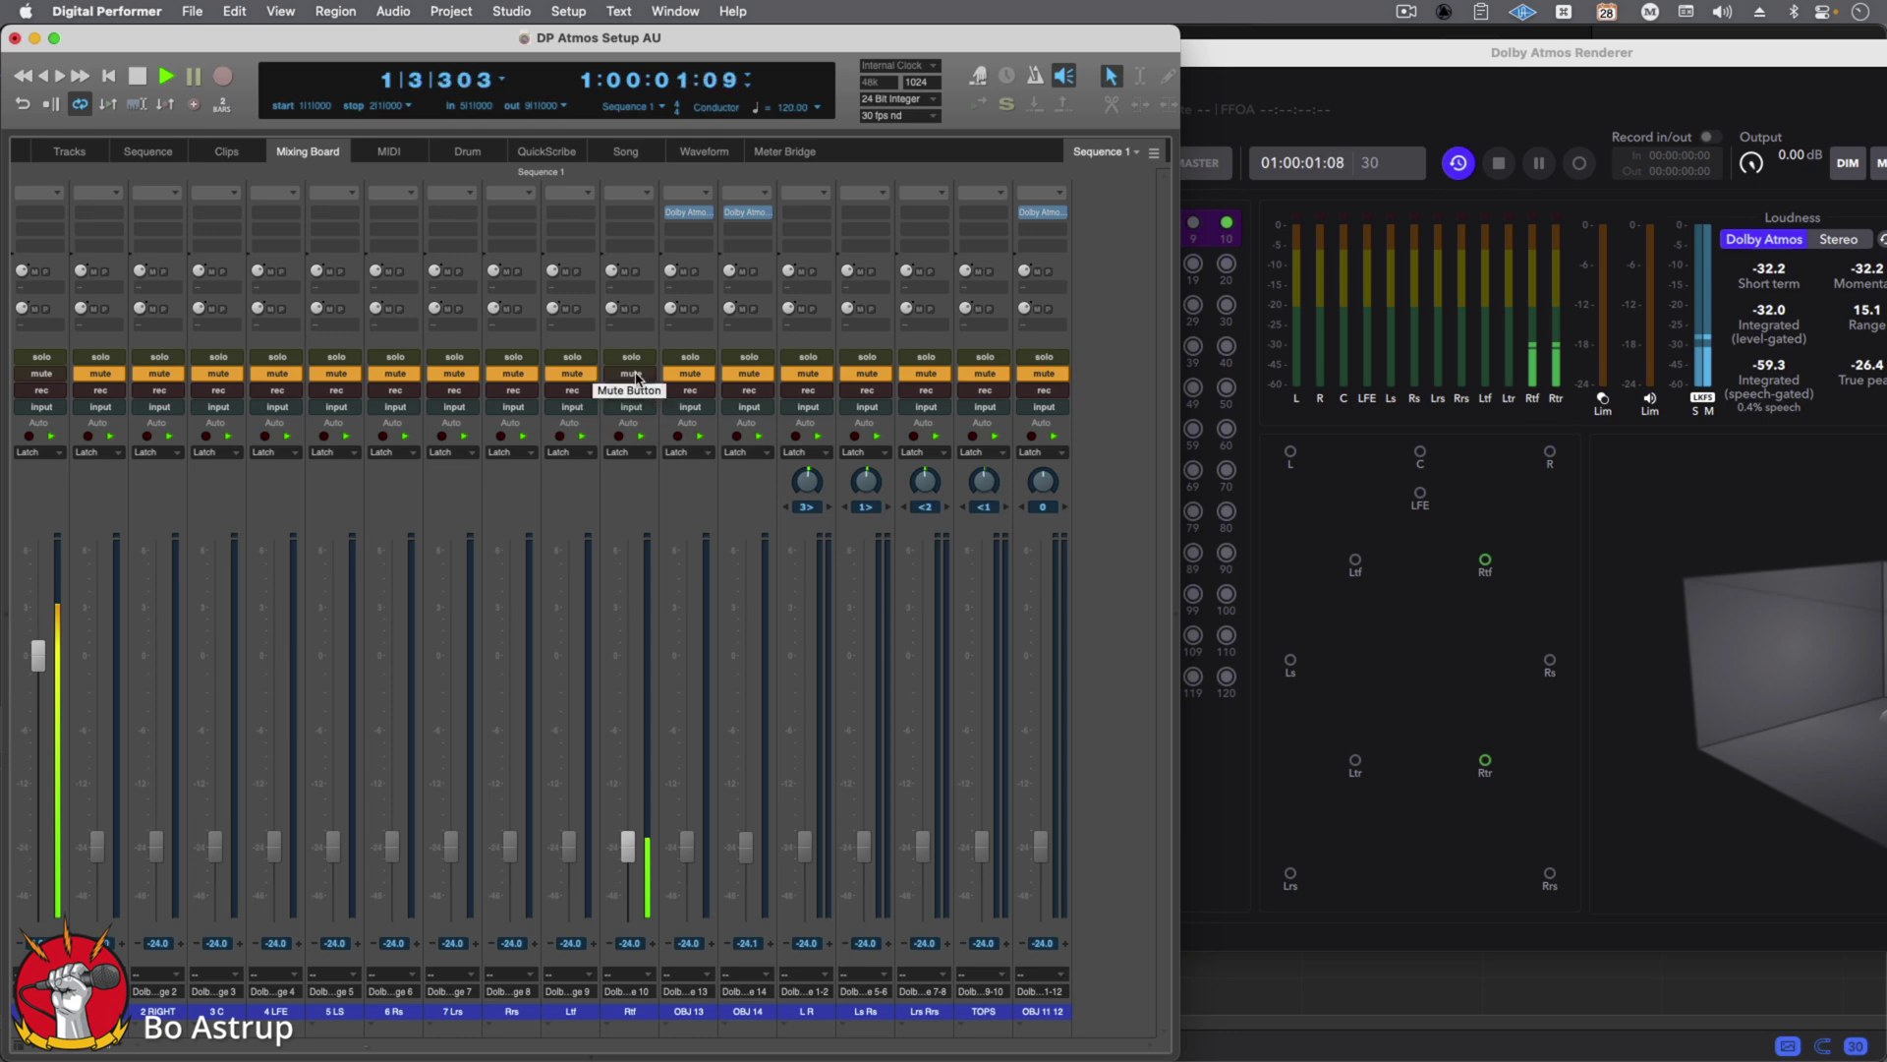
pyautogui.click(631, 374)
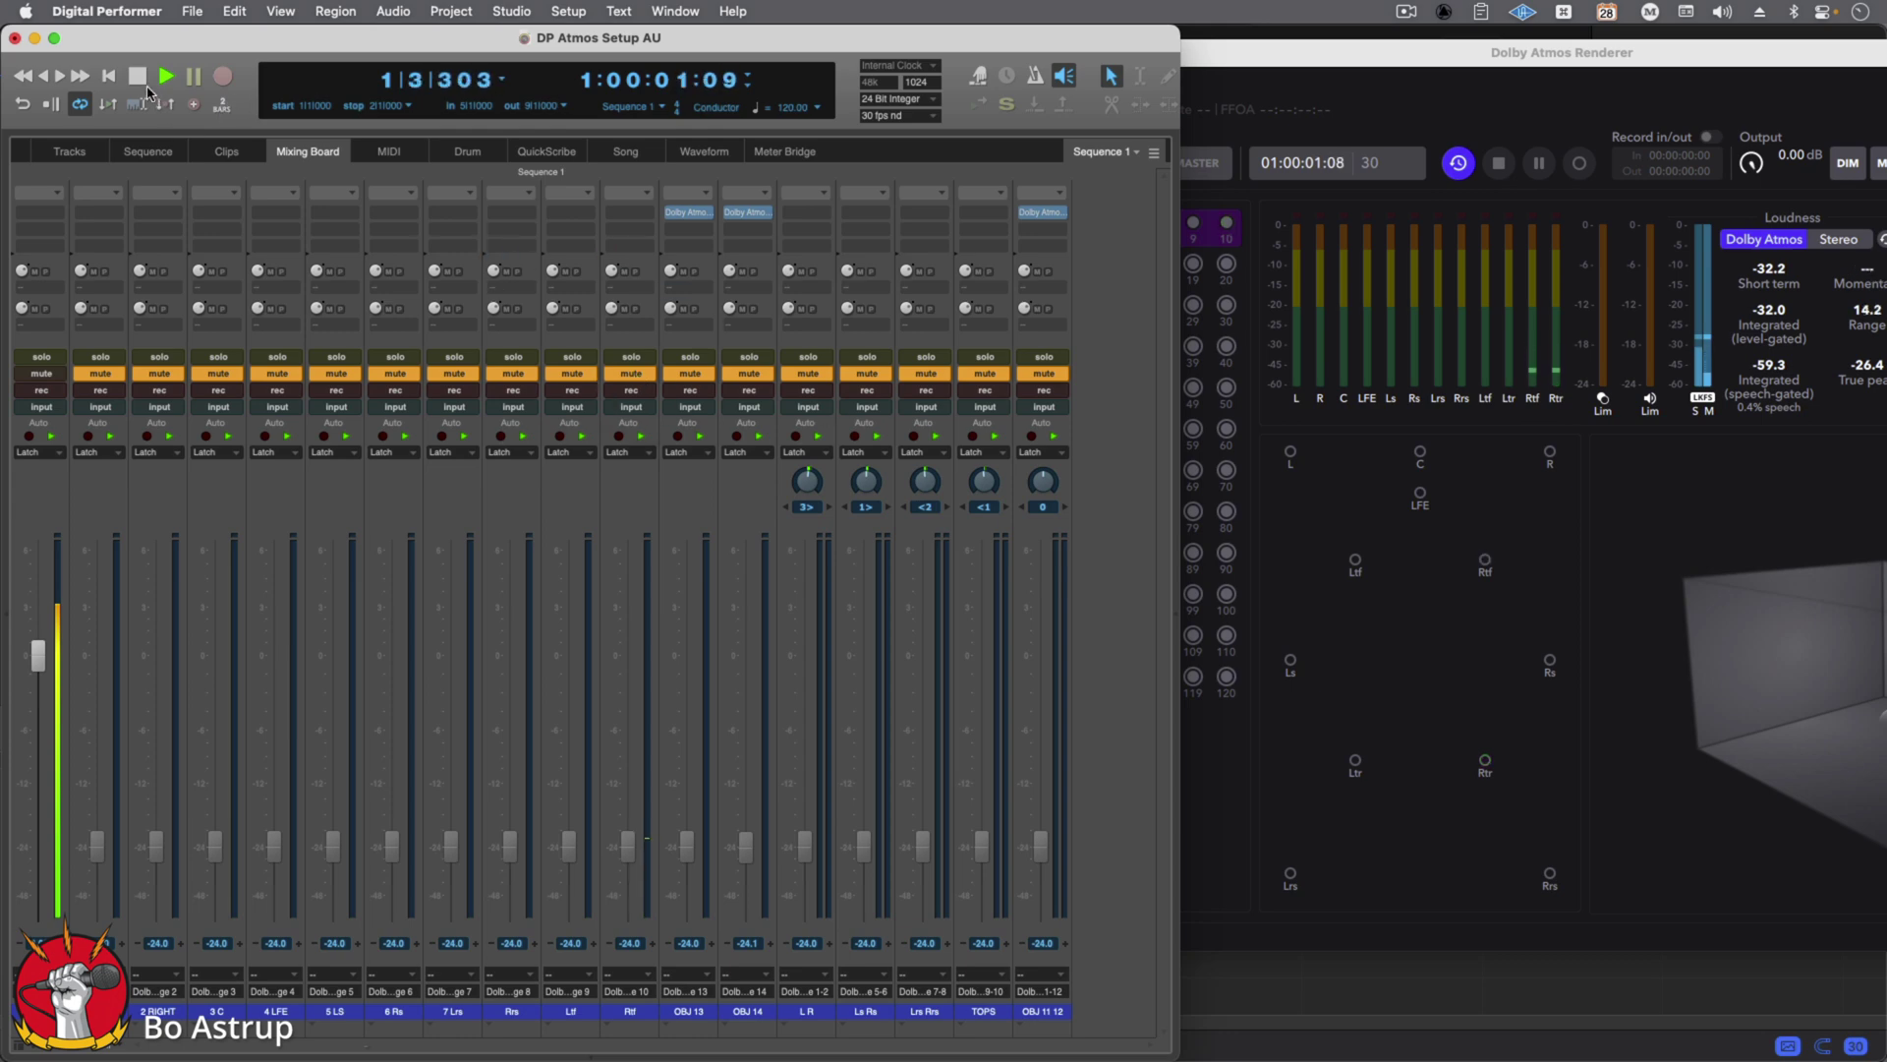
# - Play only the OBJ 11 12 channel into the renderer
pyautogui.click(138, 77)
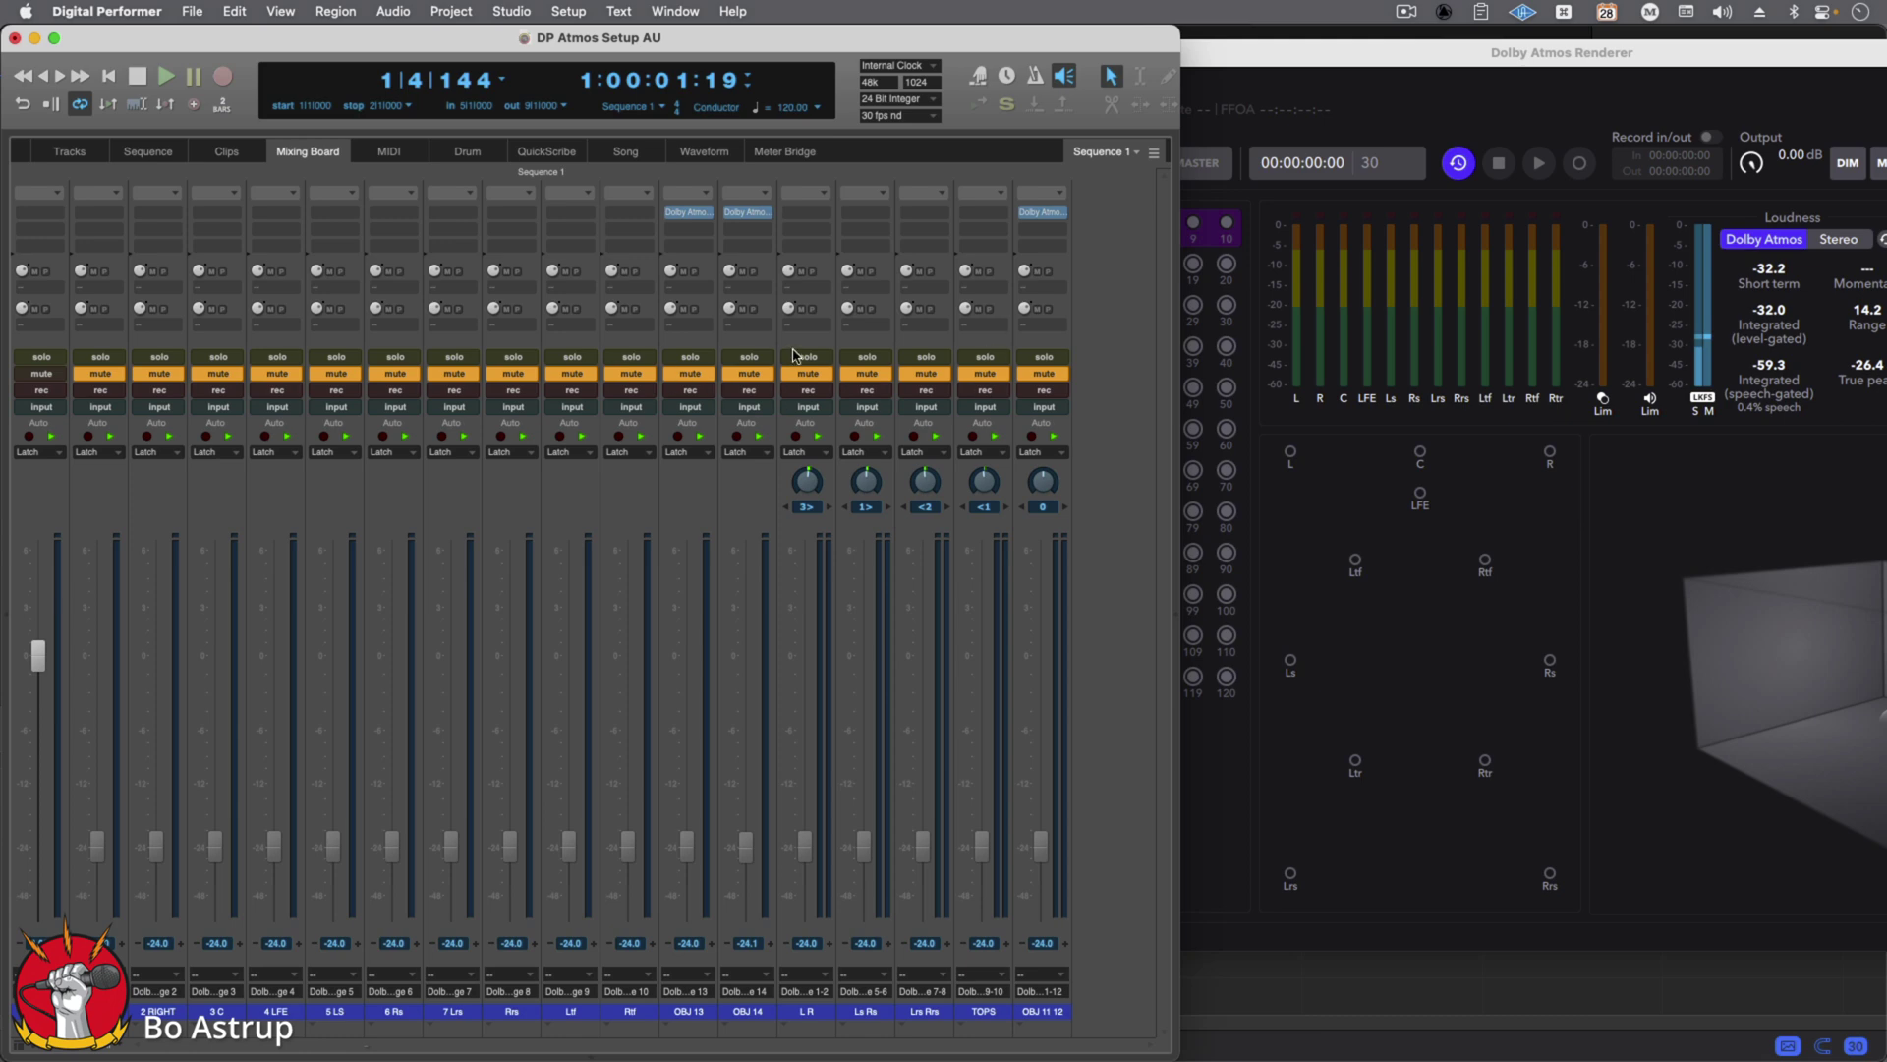
pyautogui.click(1045, 376)
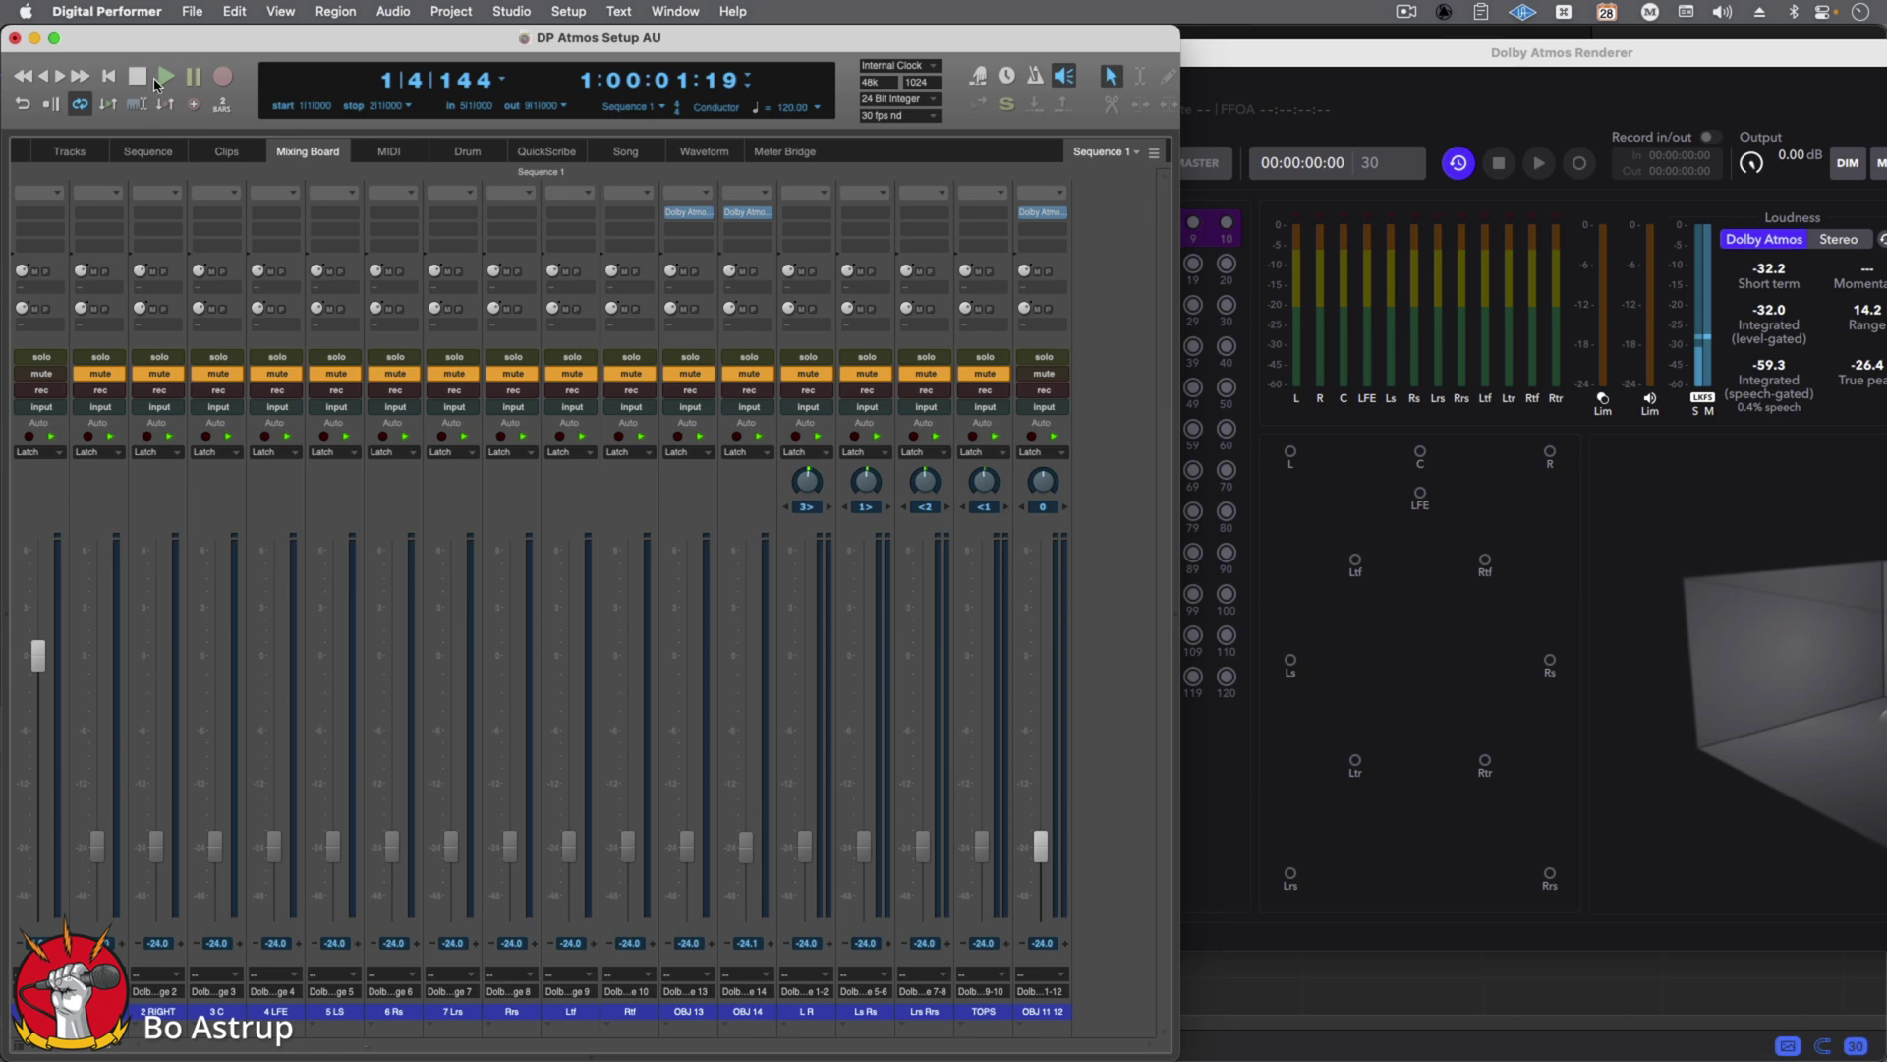
pyautogui.click(165, 79)
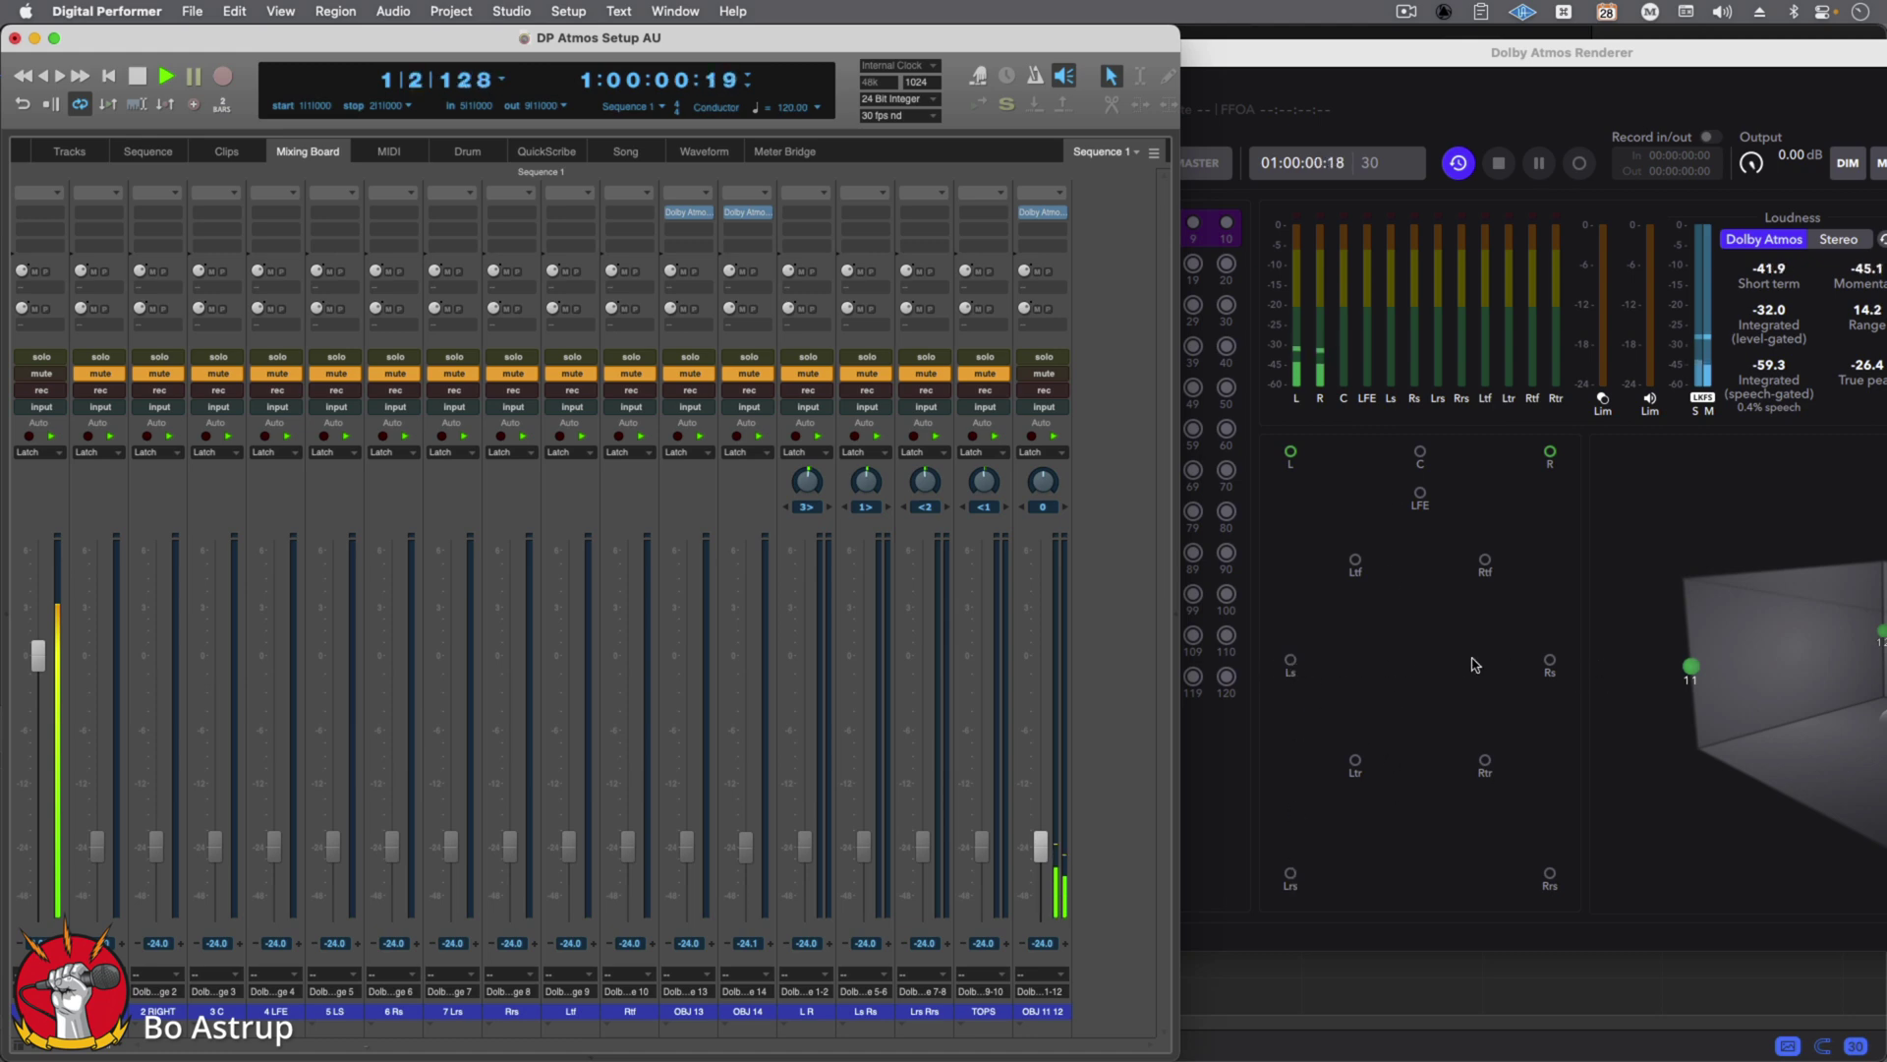
# - In the OBJ 11 12 Dolby Atmos Music Panner, move objects 11 and 12 back along the side walls
pyautogui.click(1047, 214)
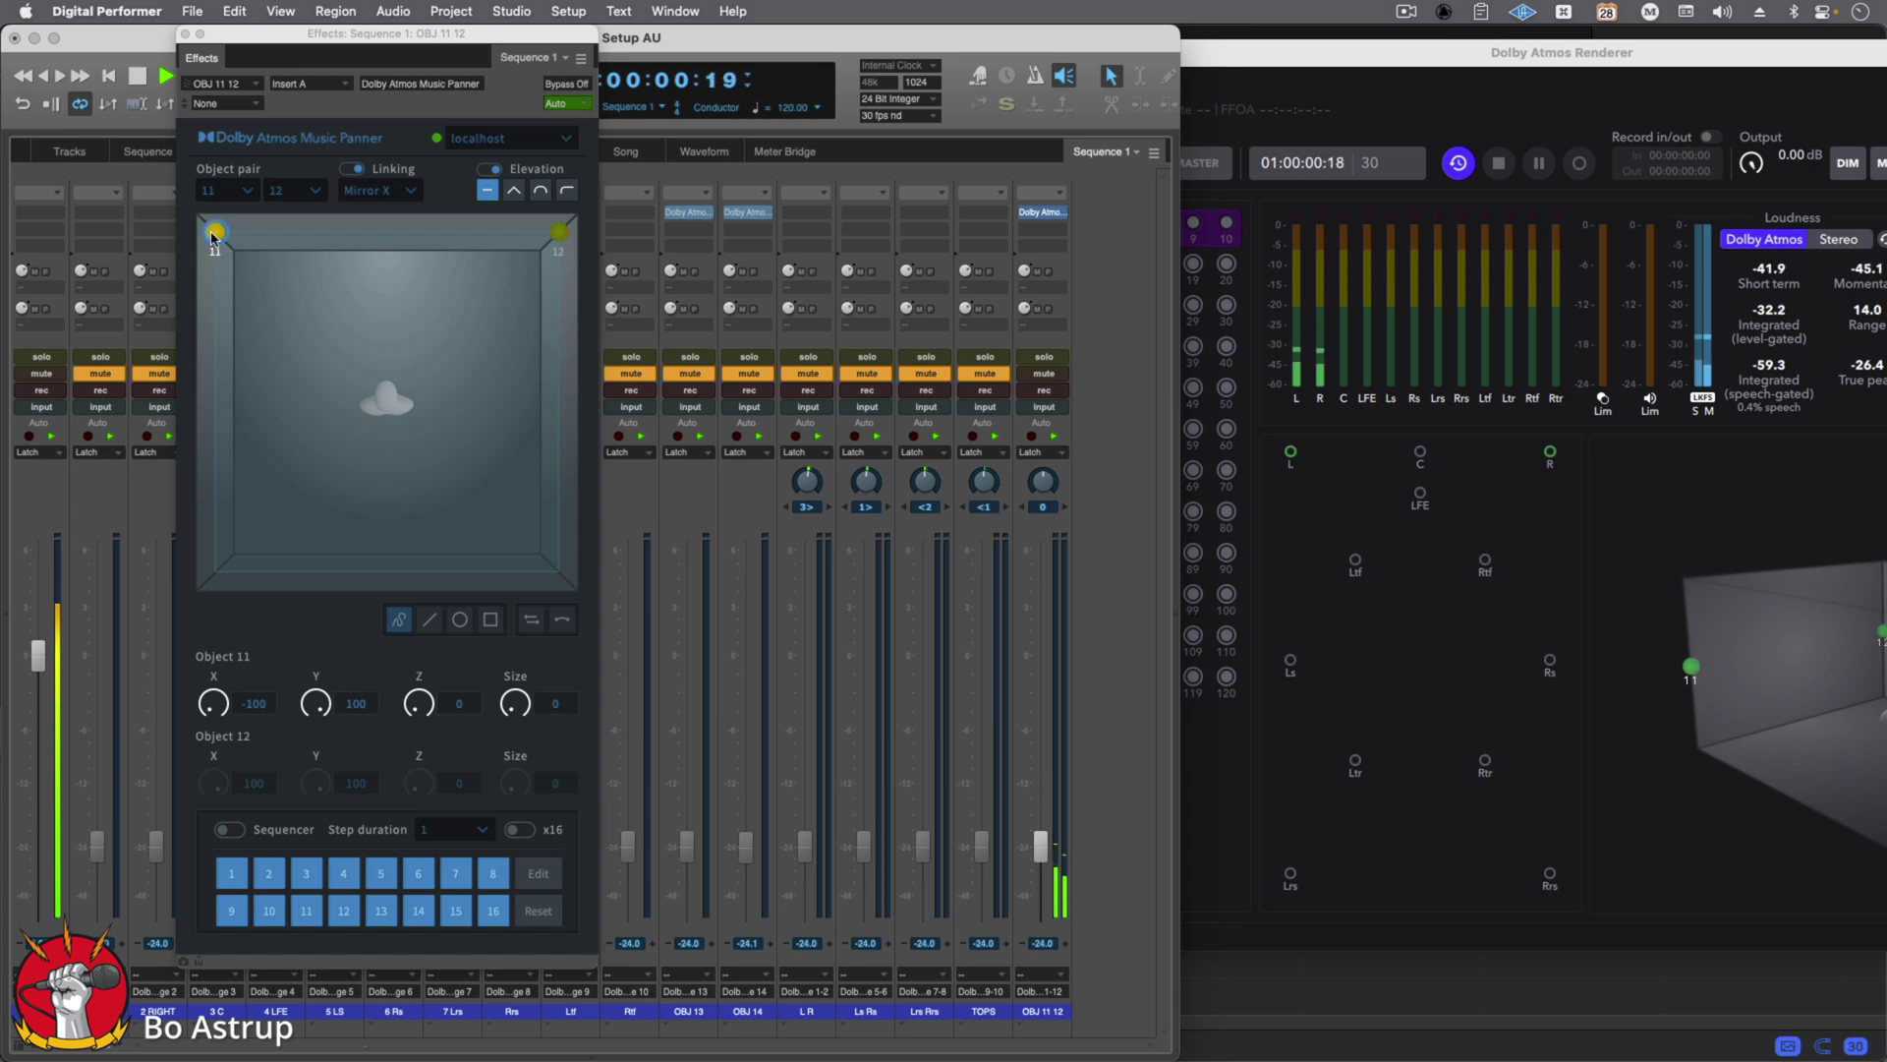
pyautogui.moveTo(215, 232); pyautogui.dragTo(209, 369)
pyautogui.click(155, 83)
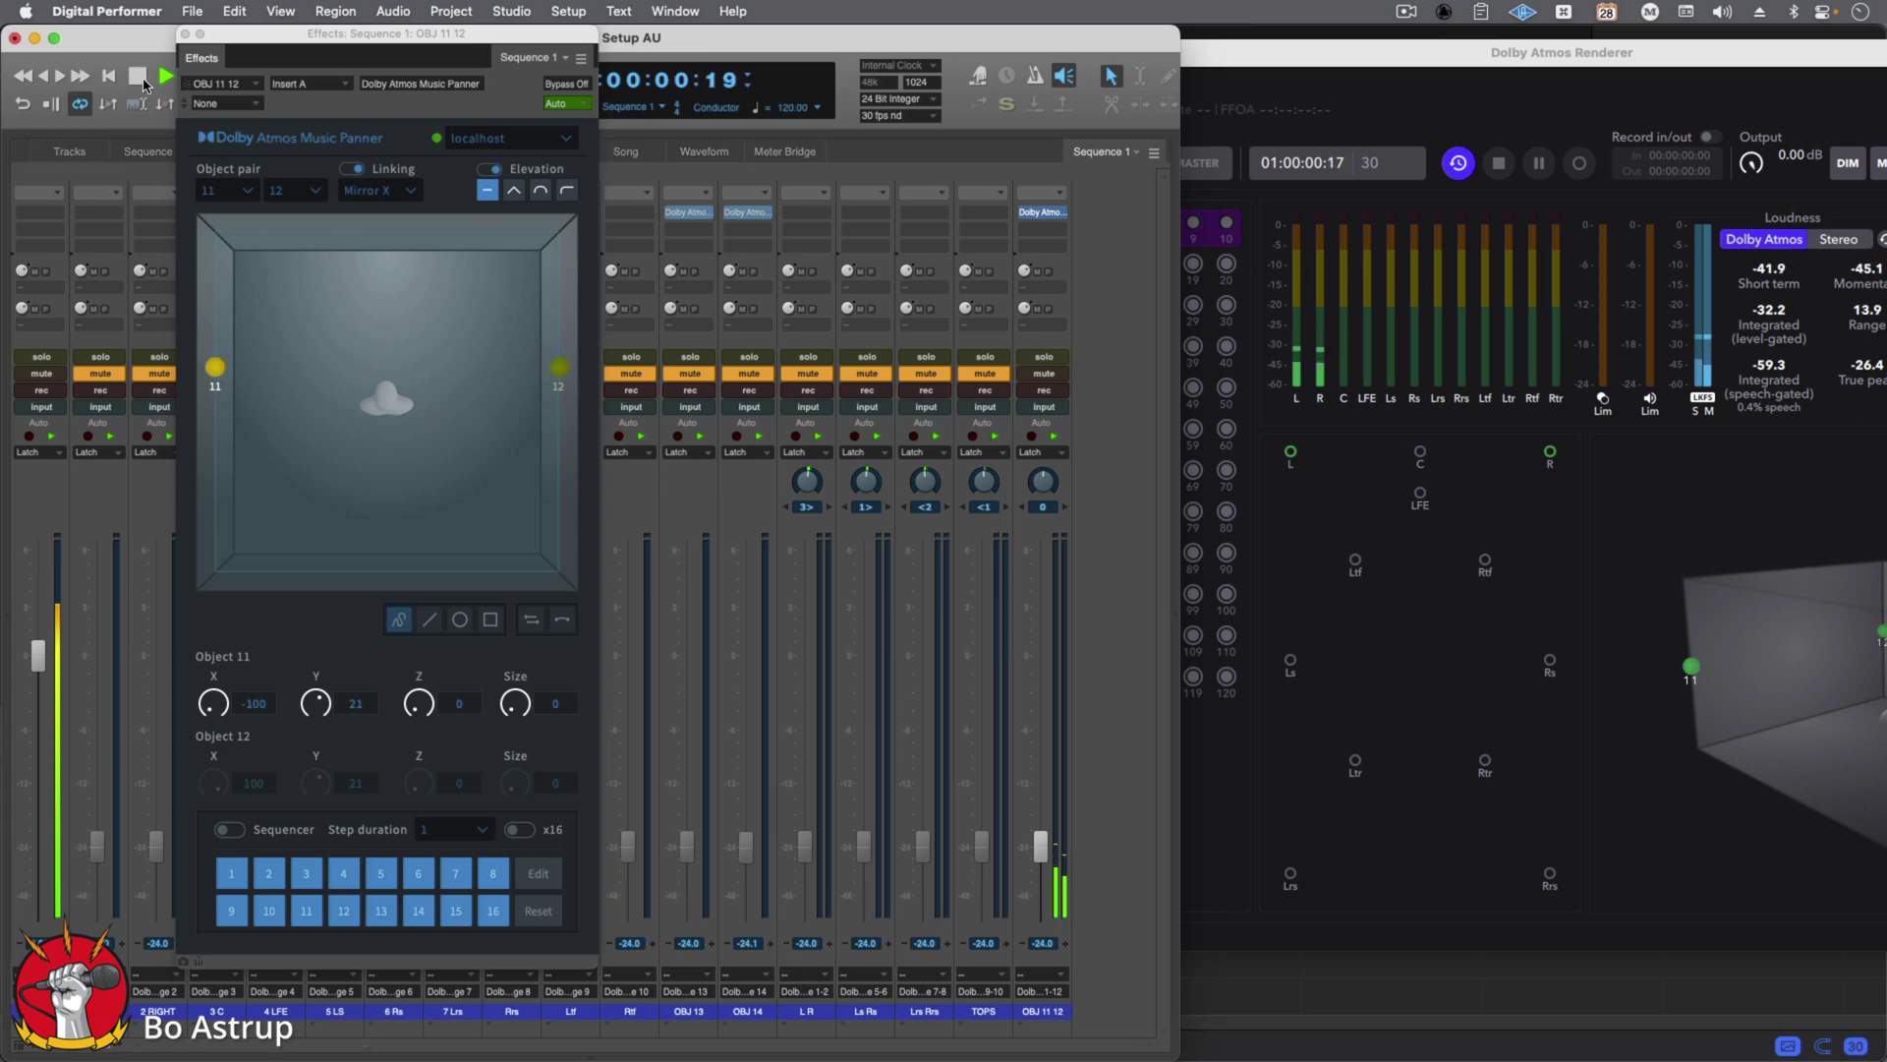
pyautogui.click(163, 77)
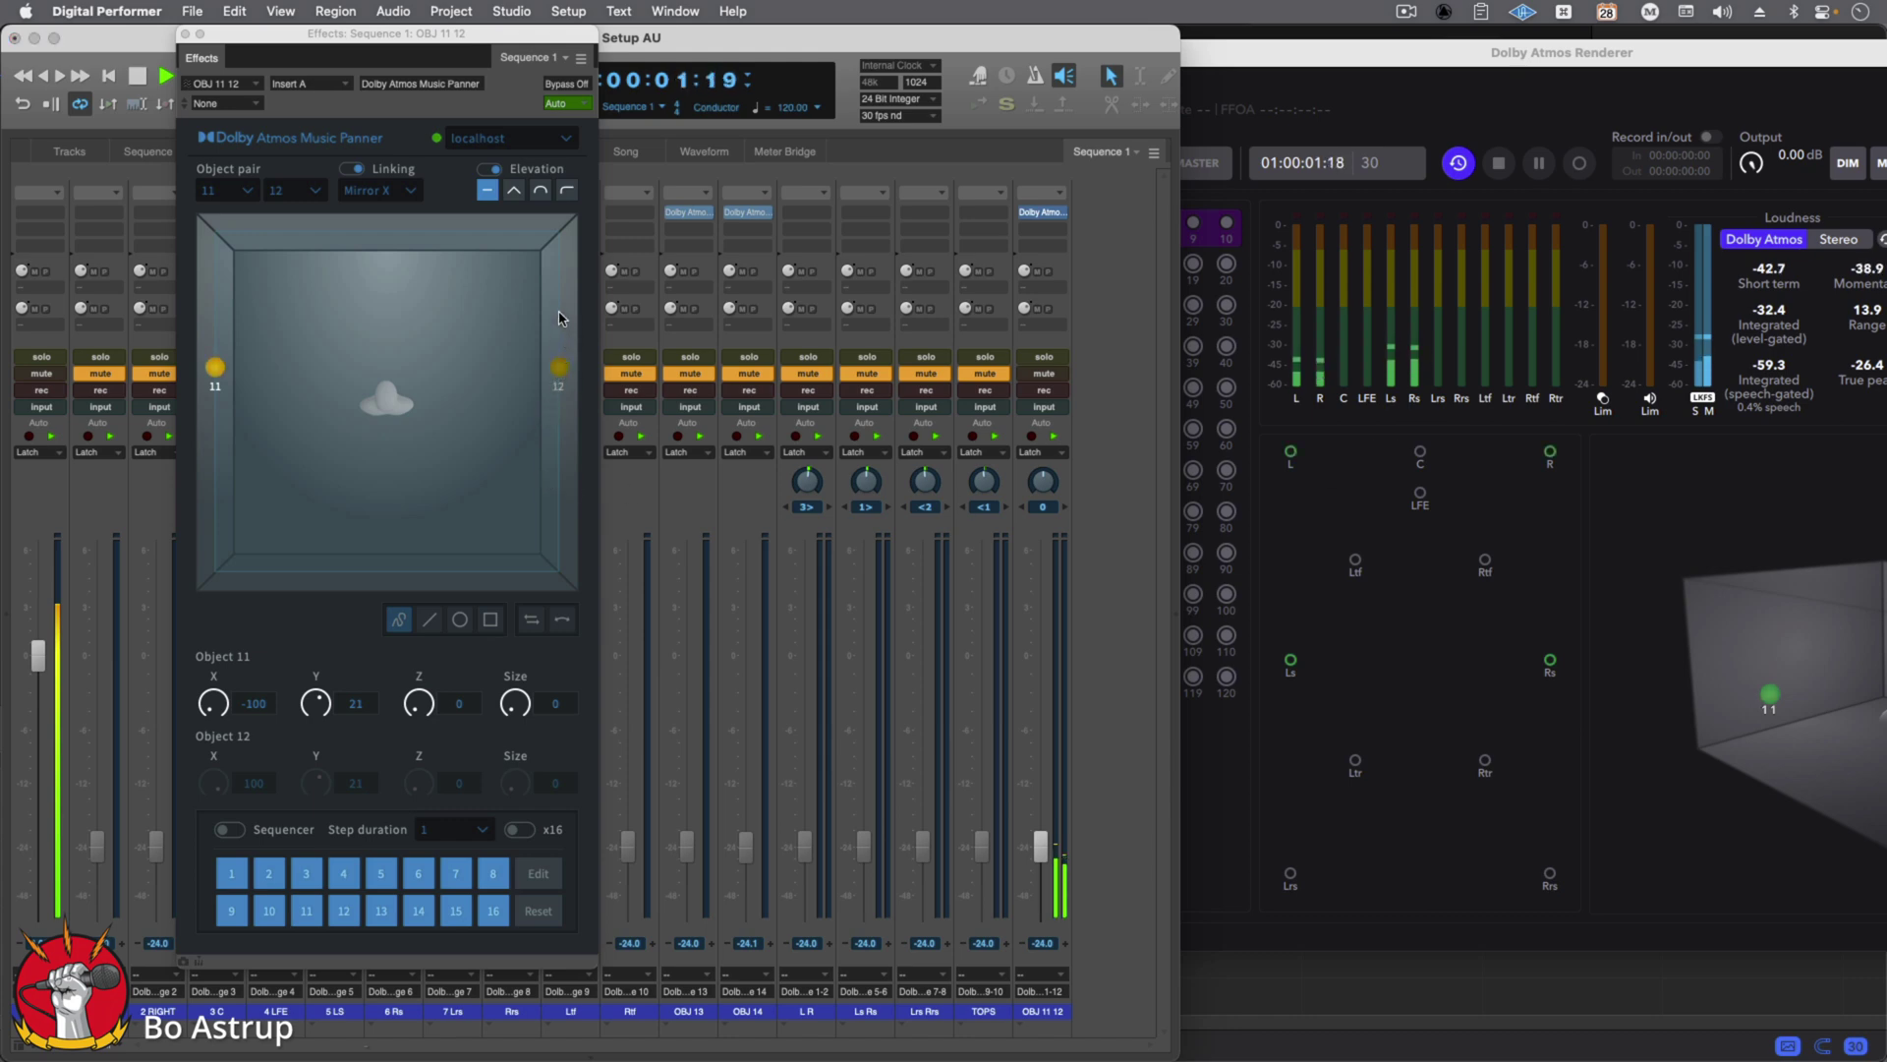
# - Bring objects 11 and 12 slightly forward, then into the front corners (X -100, Y 100, Z 0)
pyautogui.moveTo(214, 367); pyautogui.dragTo(214, 298)
pyautogui.click(135, 78)
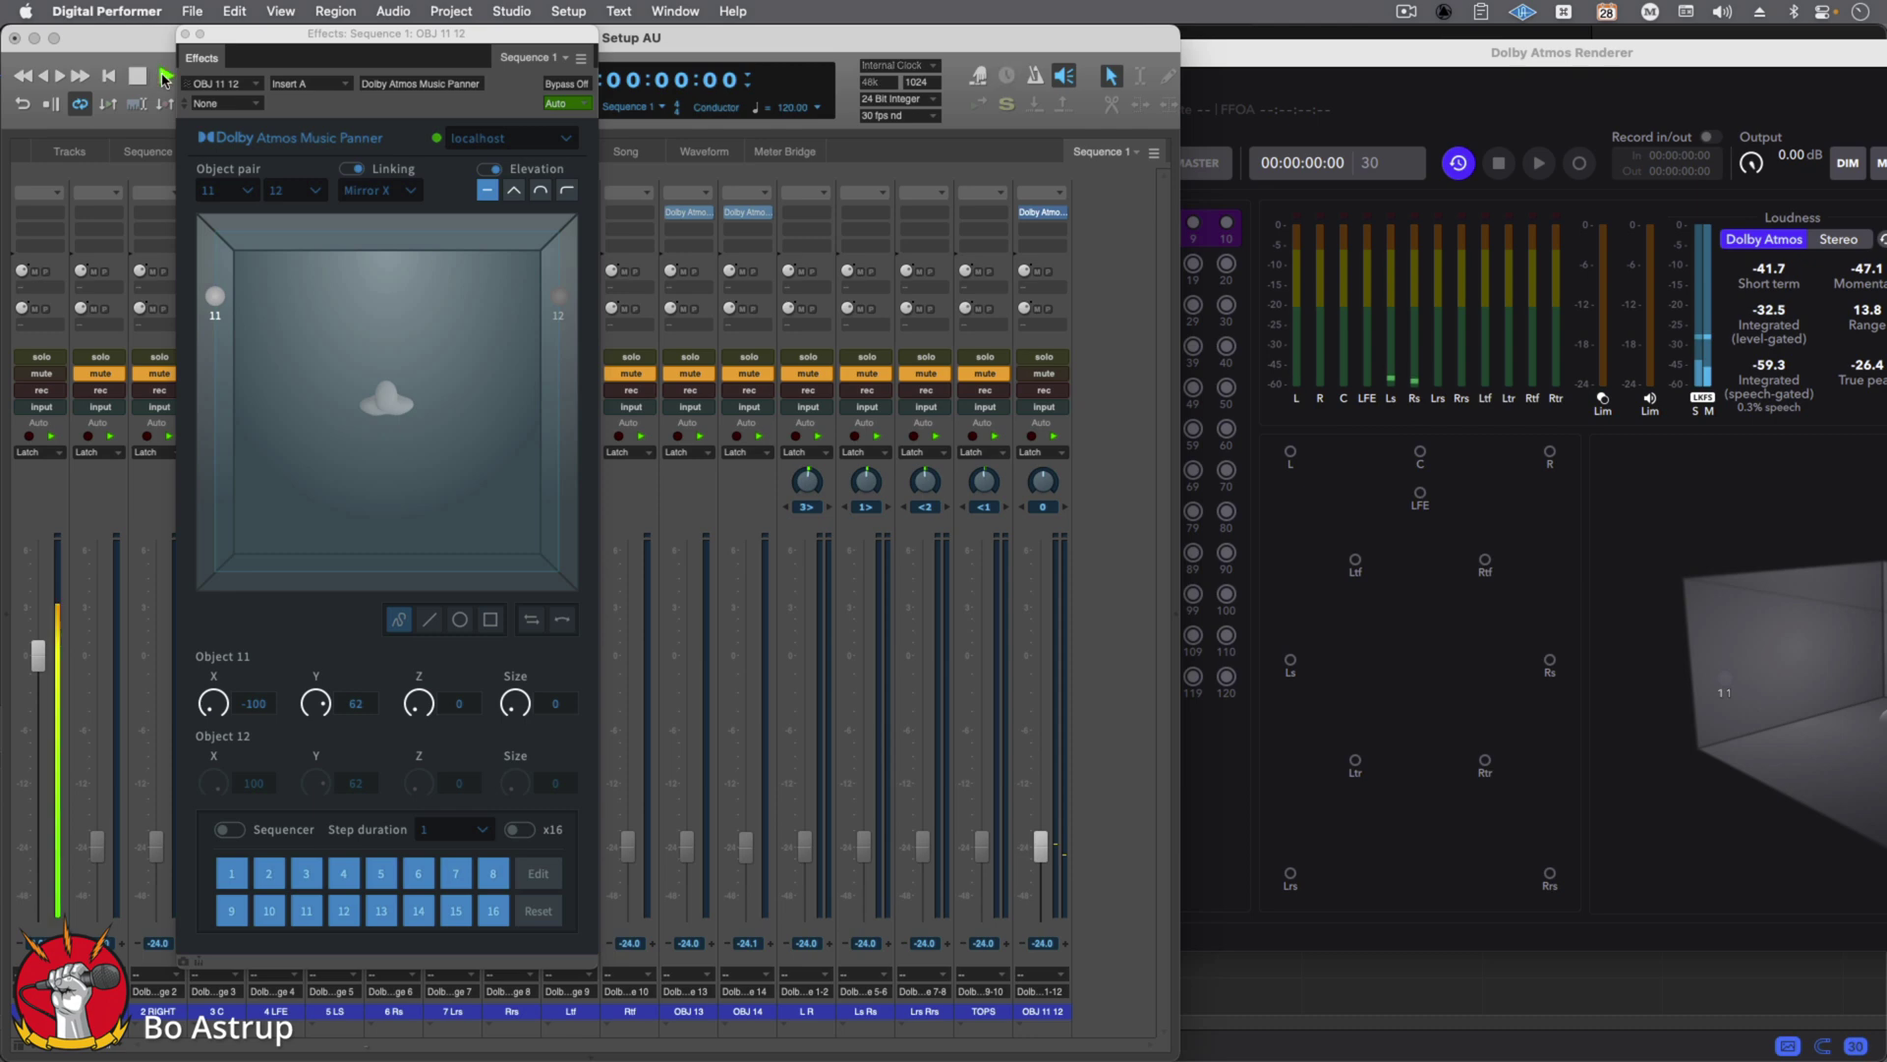
pyautogui.click(164, 77)
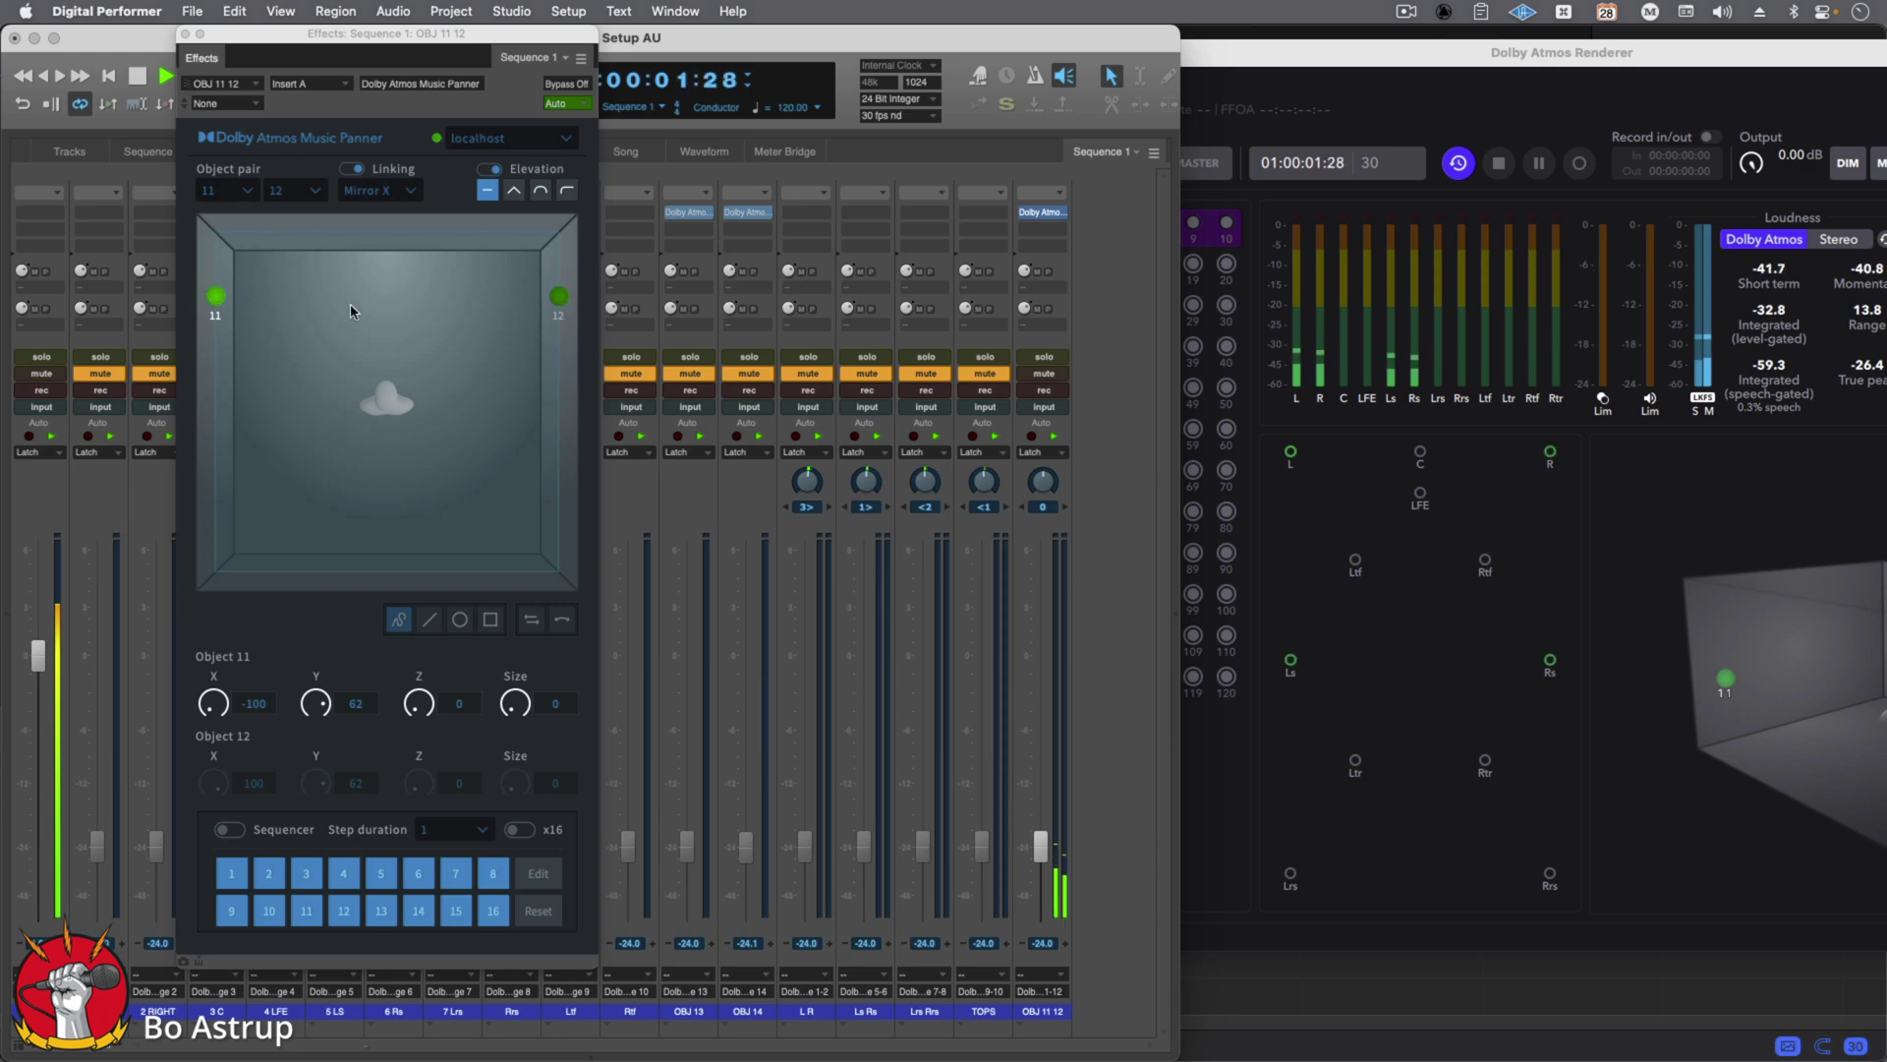
pyautogui.moveTo(217, 300); pyautogui.dragTo(169, 120)
pyautogui.click(165, 77)
pyautogui.press('space')
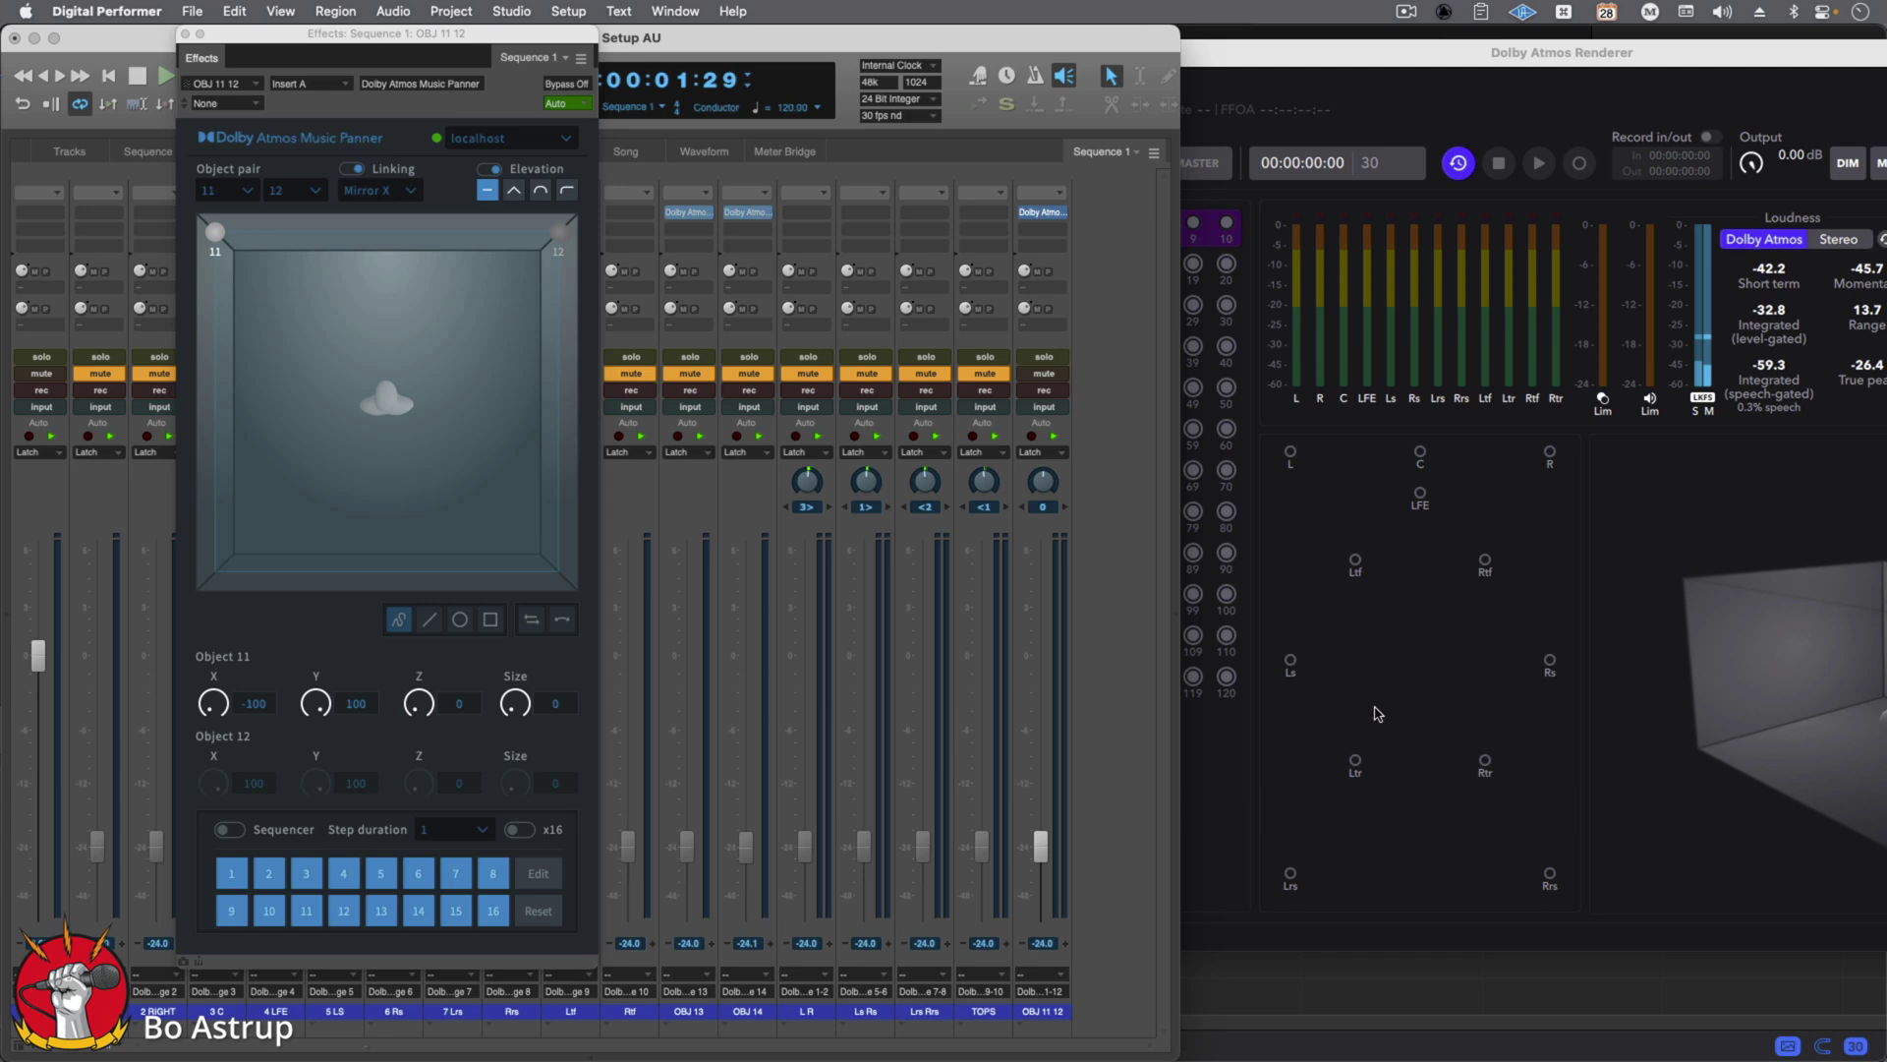
# - Send OBJ 11 12 to Dolby Audio Bridge 5-6 (Stereo) at a -11.0 send level during playback
pyautogui.click(1053, 294)
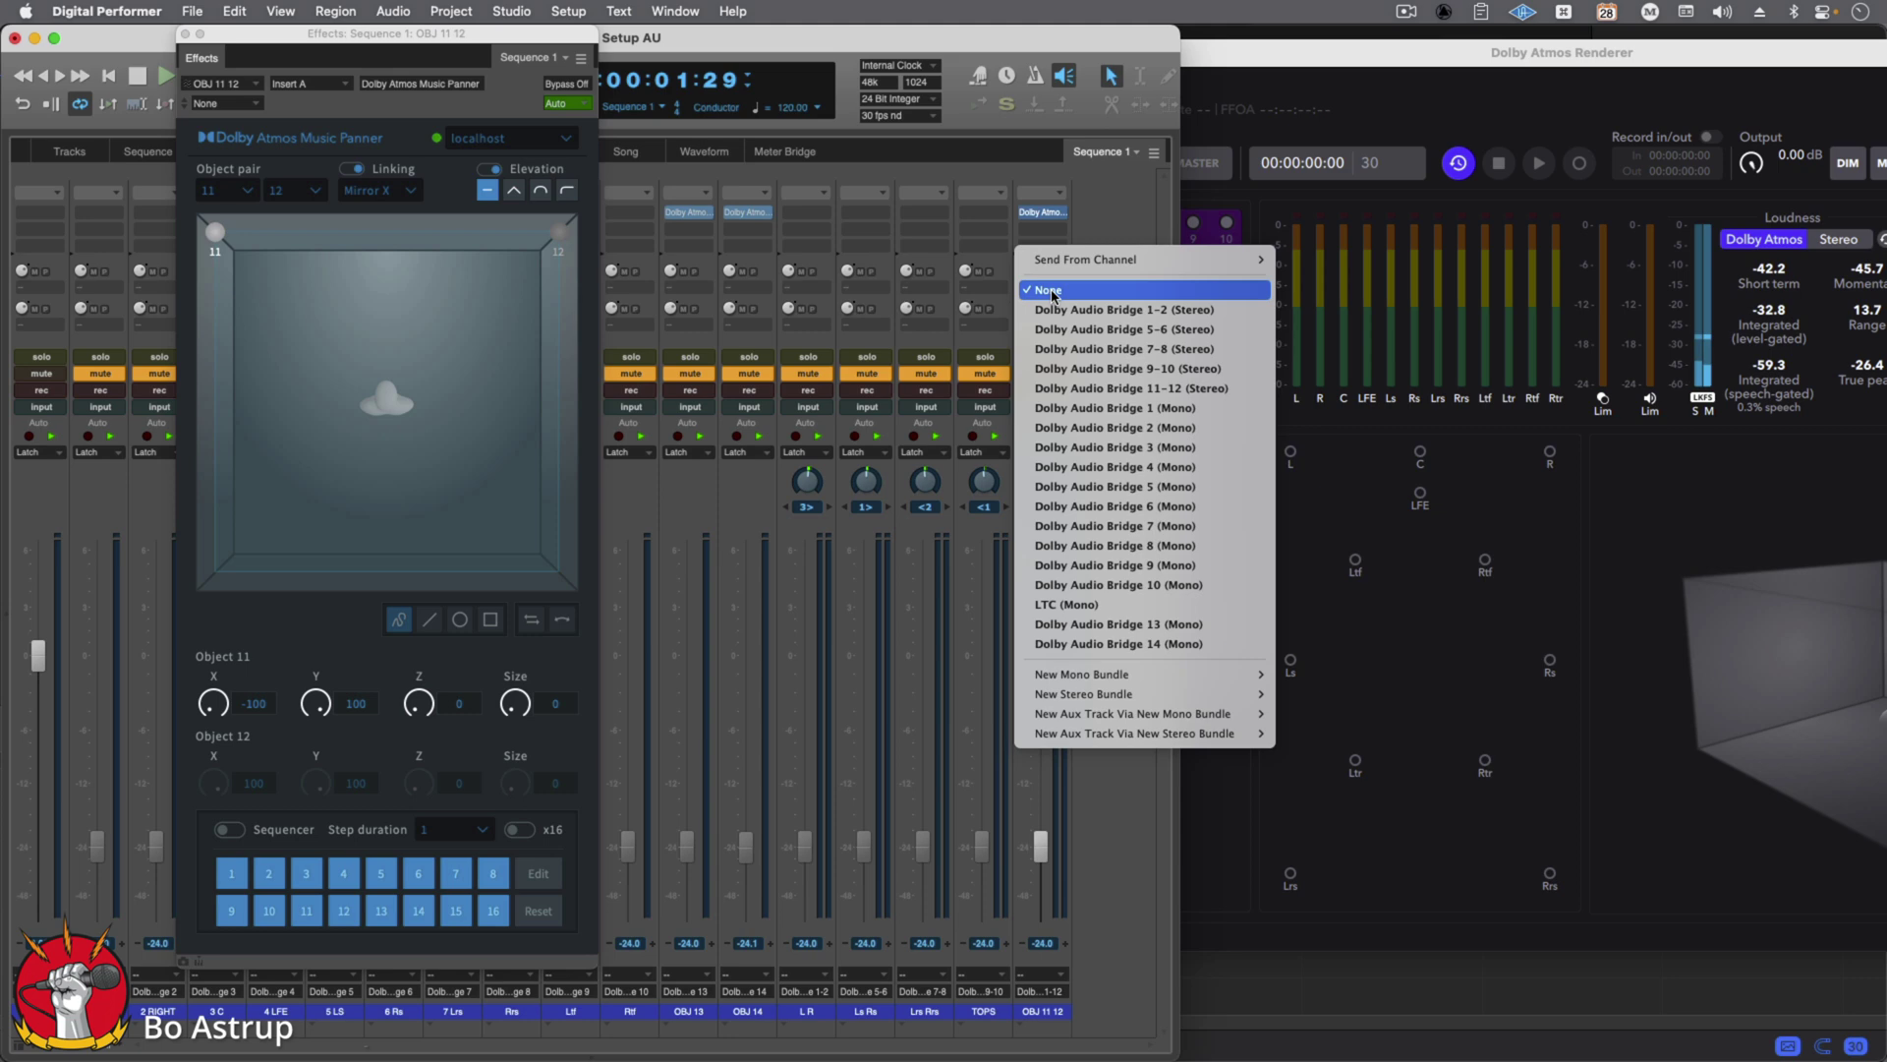
pyautogui.click(1057, 329)
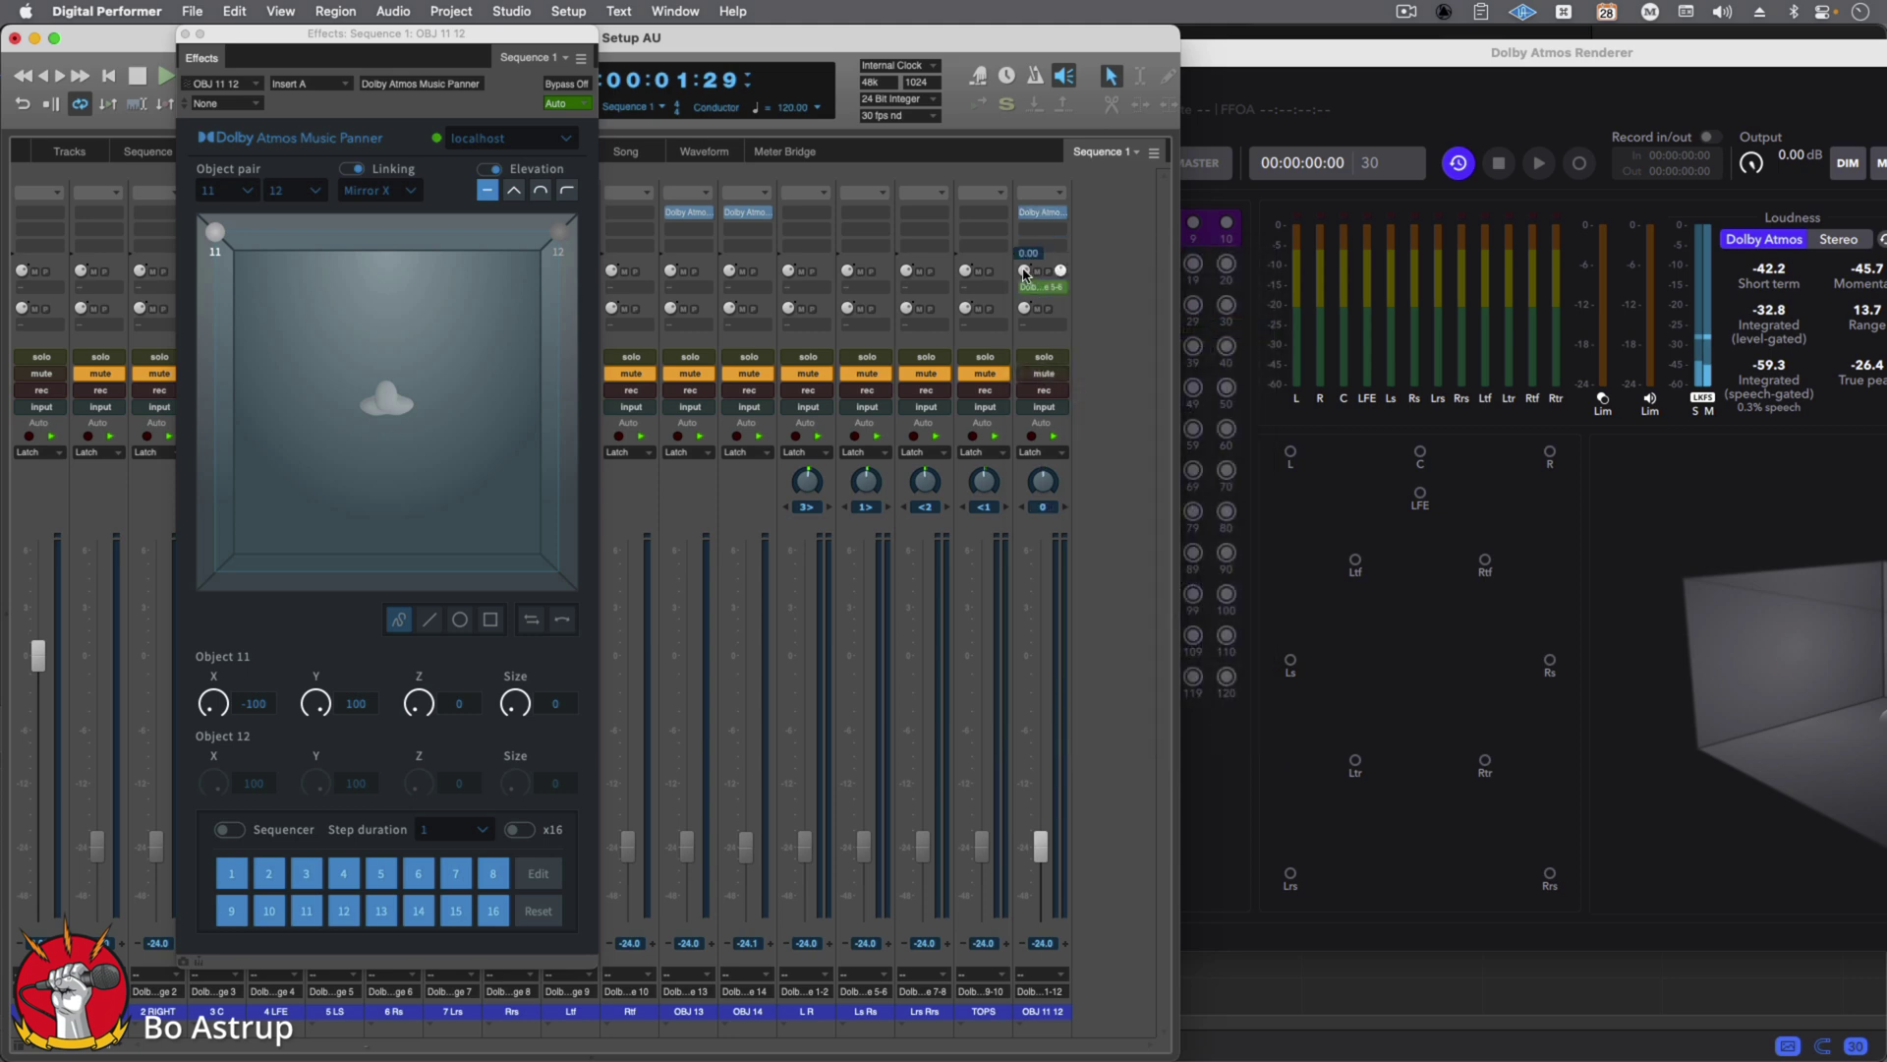
pyautogui.press('space')
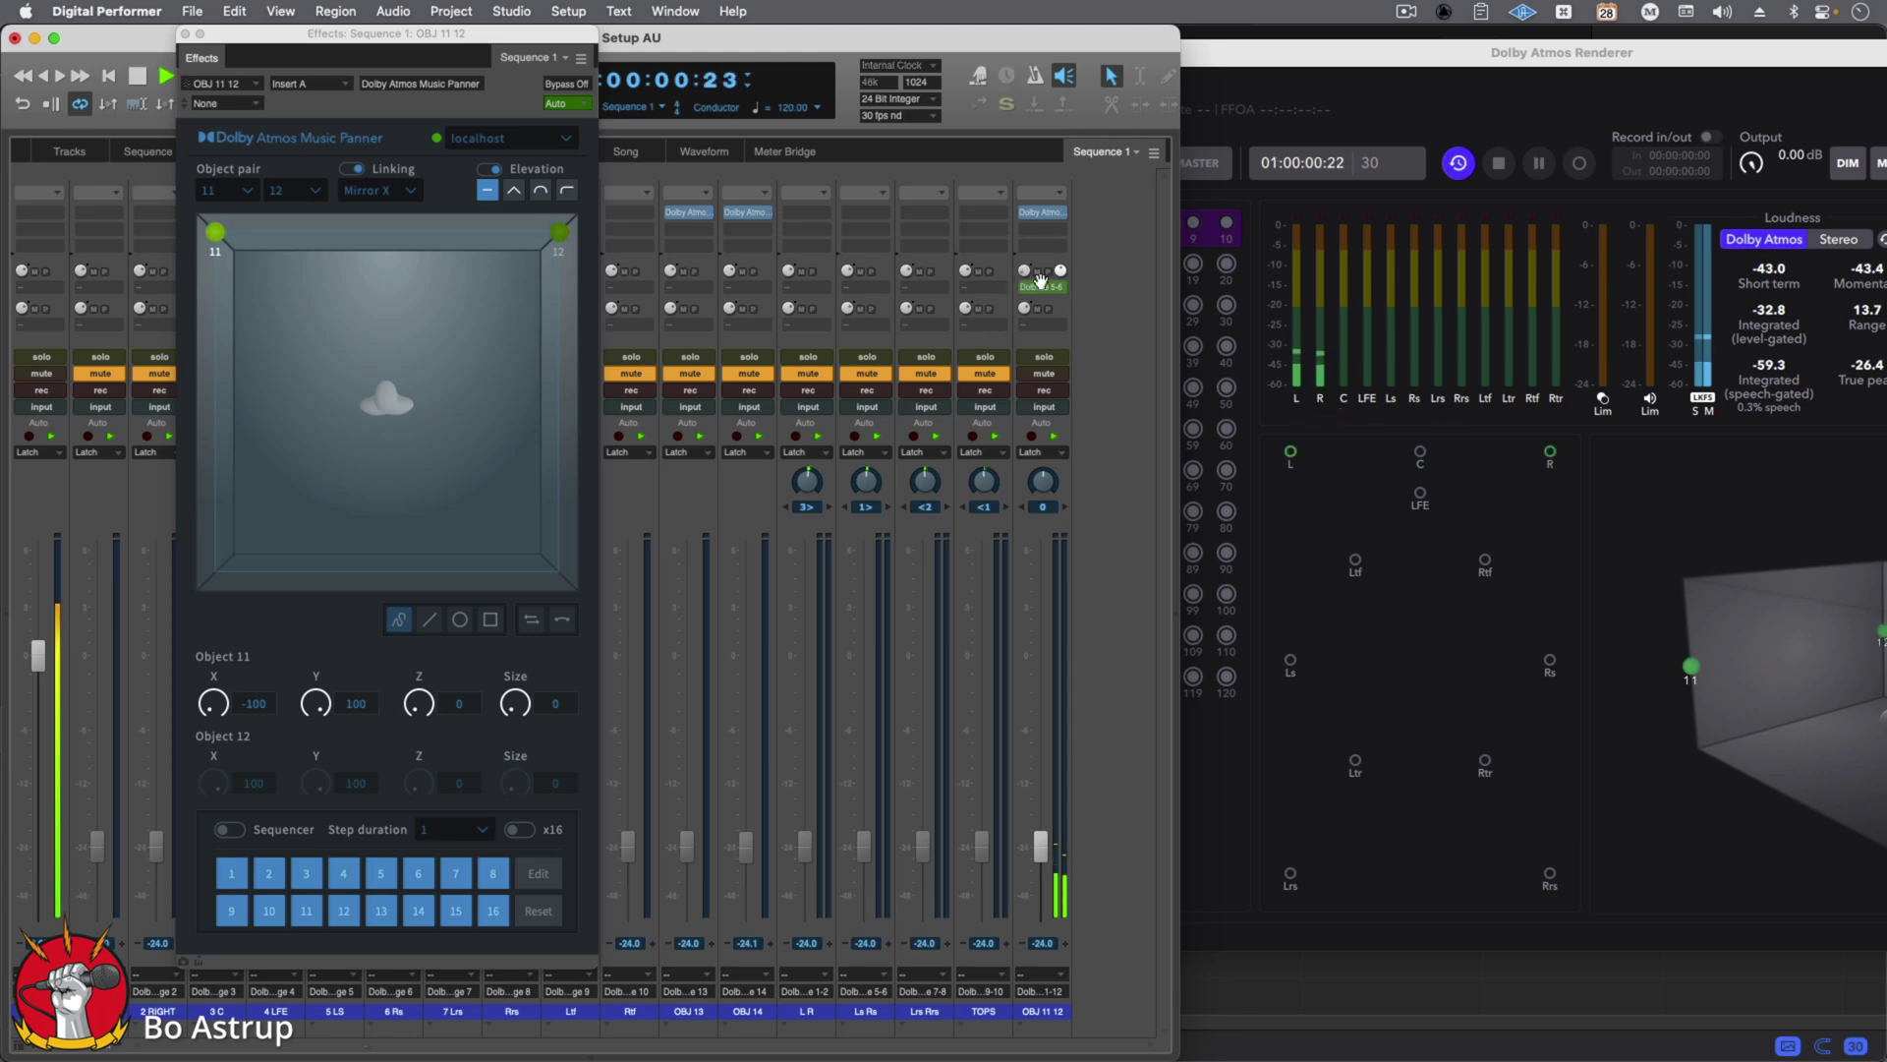
pyautogui.moveTo(1024, 268)
pyautogui.moveTo(1023, 268)
pyautogui.mouseDown()
pyautogui.moveTo(1029, 175)
pyautogui.moveTo(1006, 257)
pyautogui.moveTo(1022, 272)
pyautogui.mouseUp()
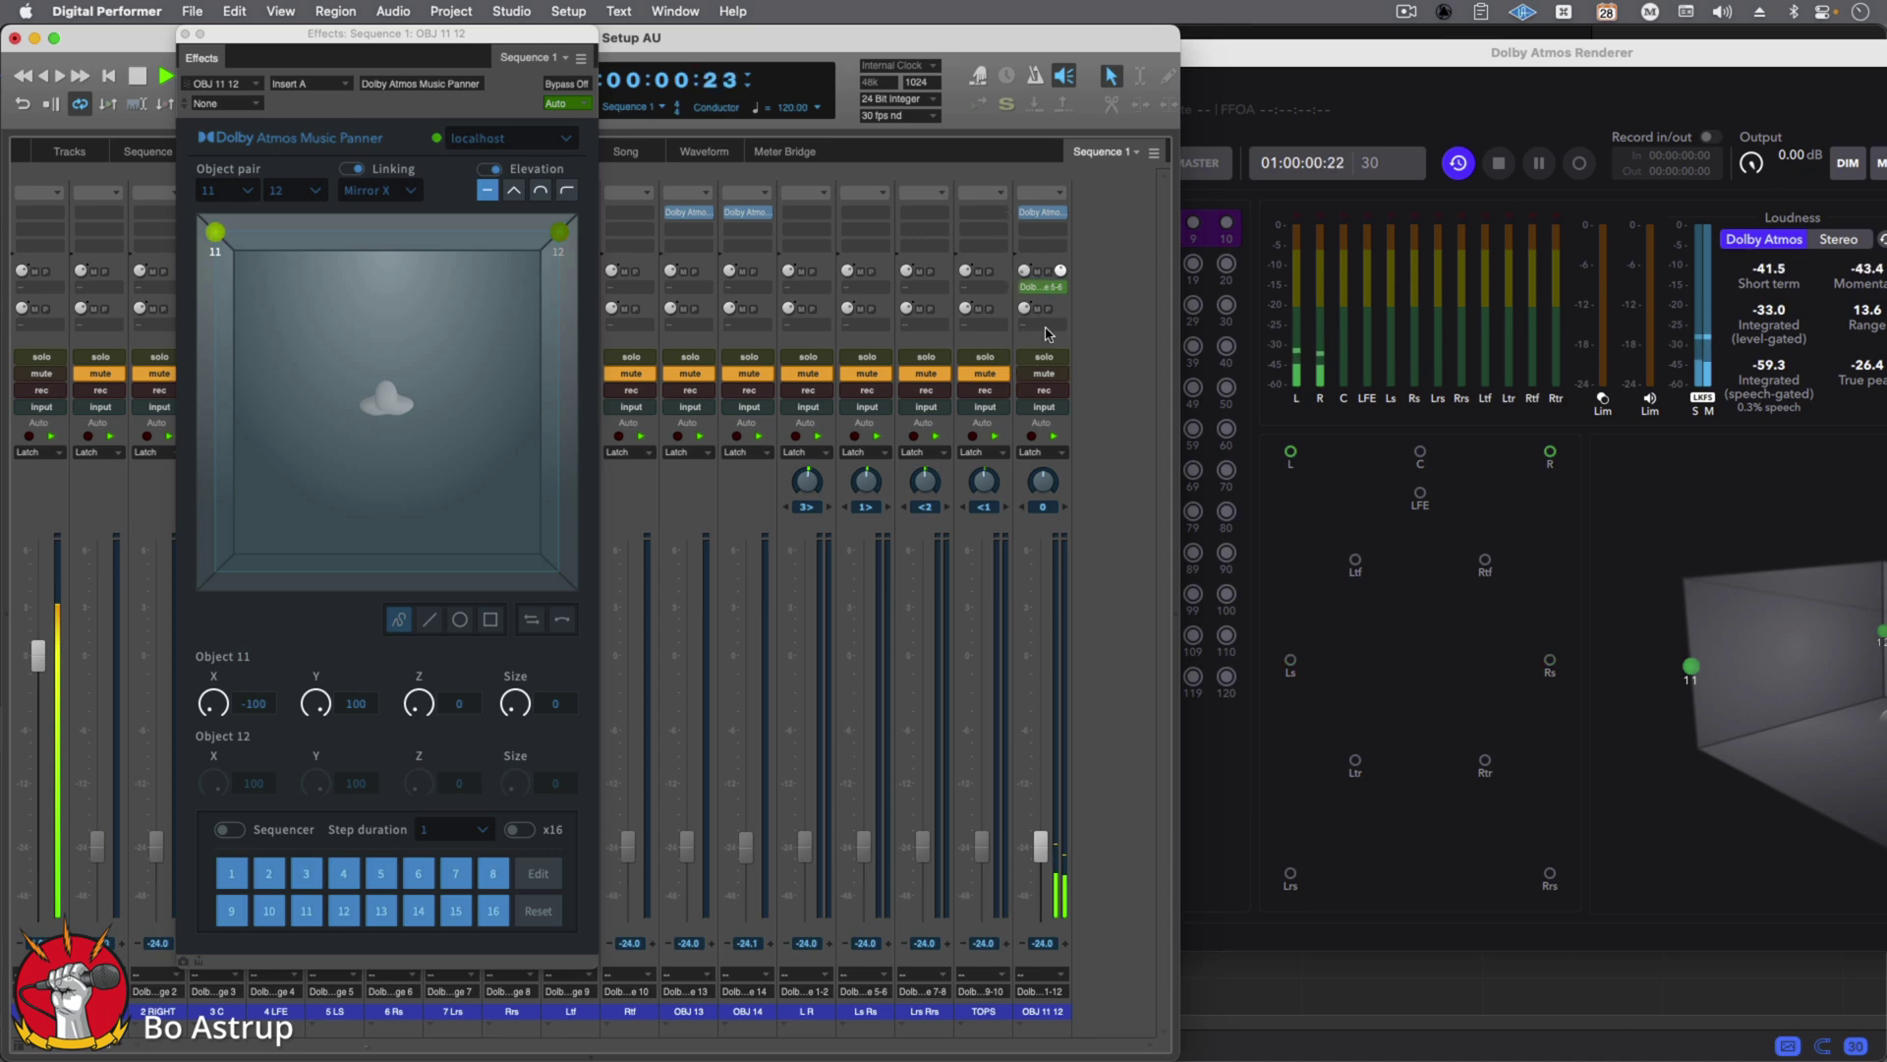